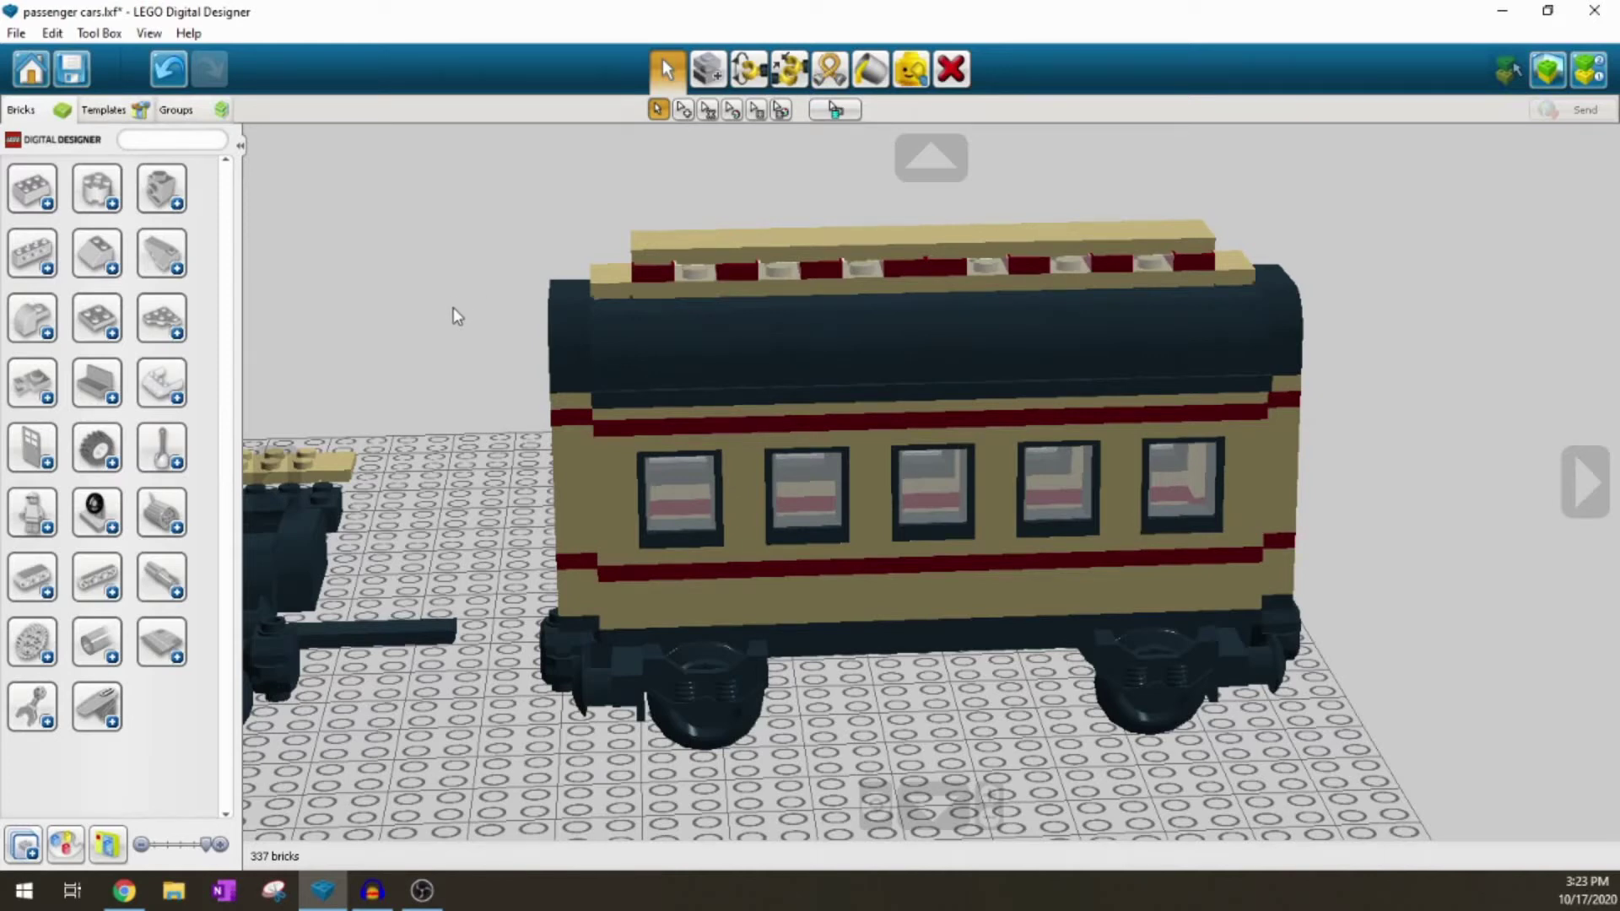
# Step: Examine the finished passenger car's side, end and roof
pyautogui.moveTo(453, 307); pyautogui.dragTo(509, 377, button='right')
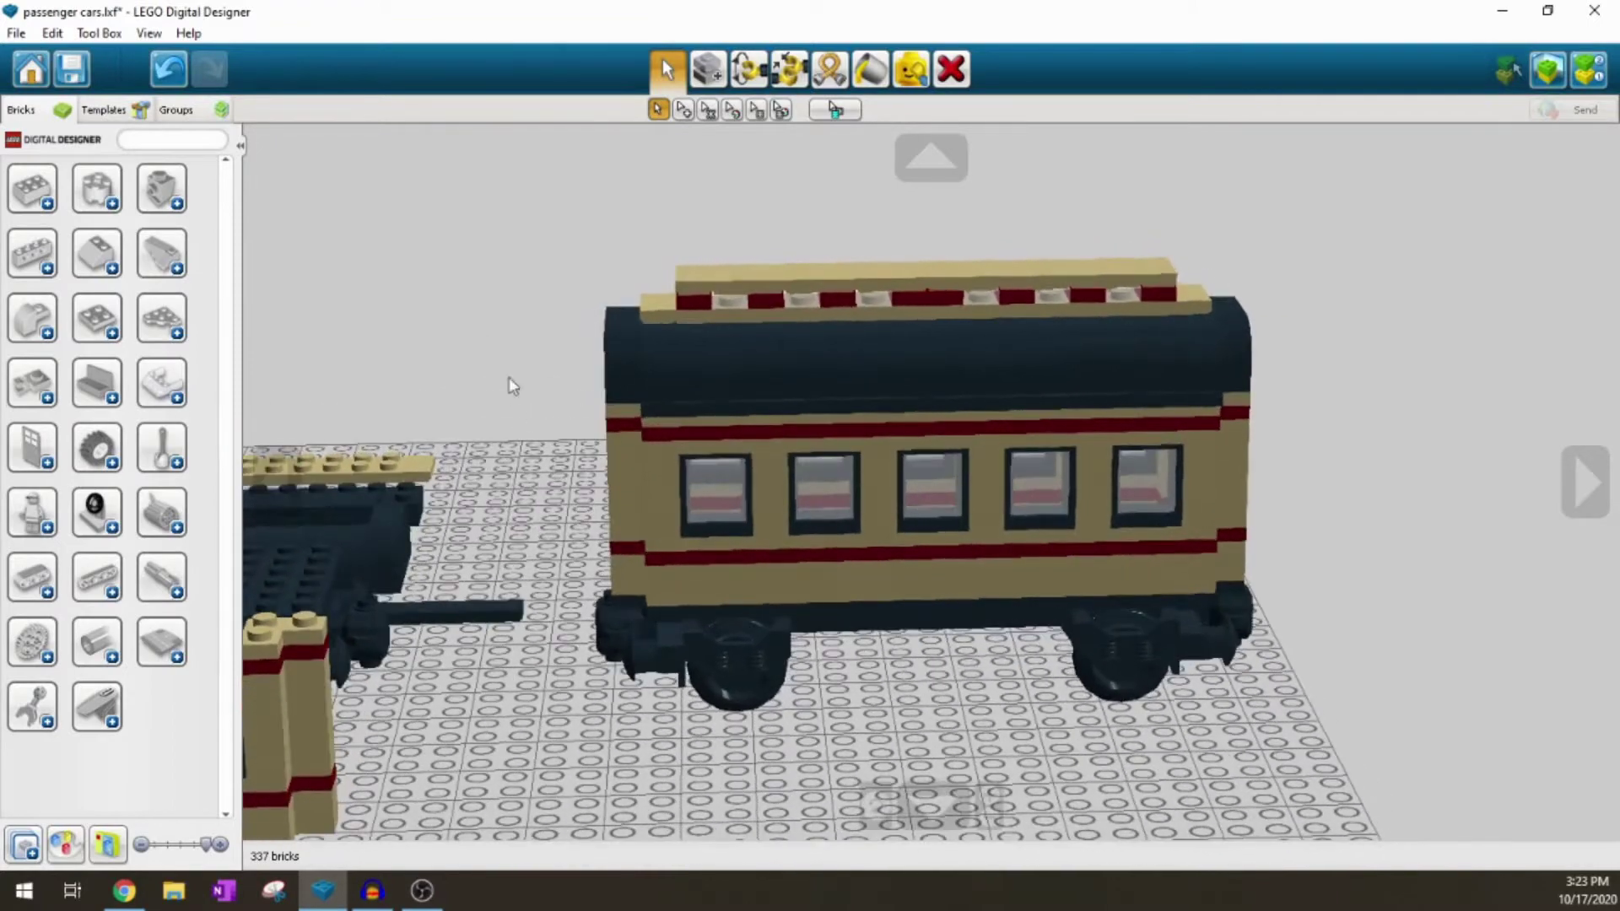
pyautogui.moveTo(499, 308); pyautogui.dragTo(539, 436, button='right')
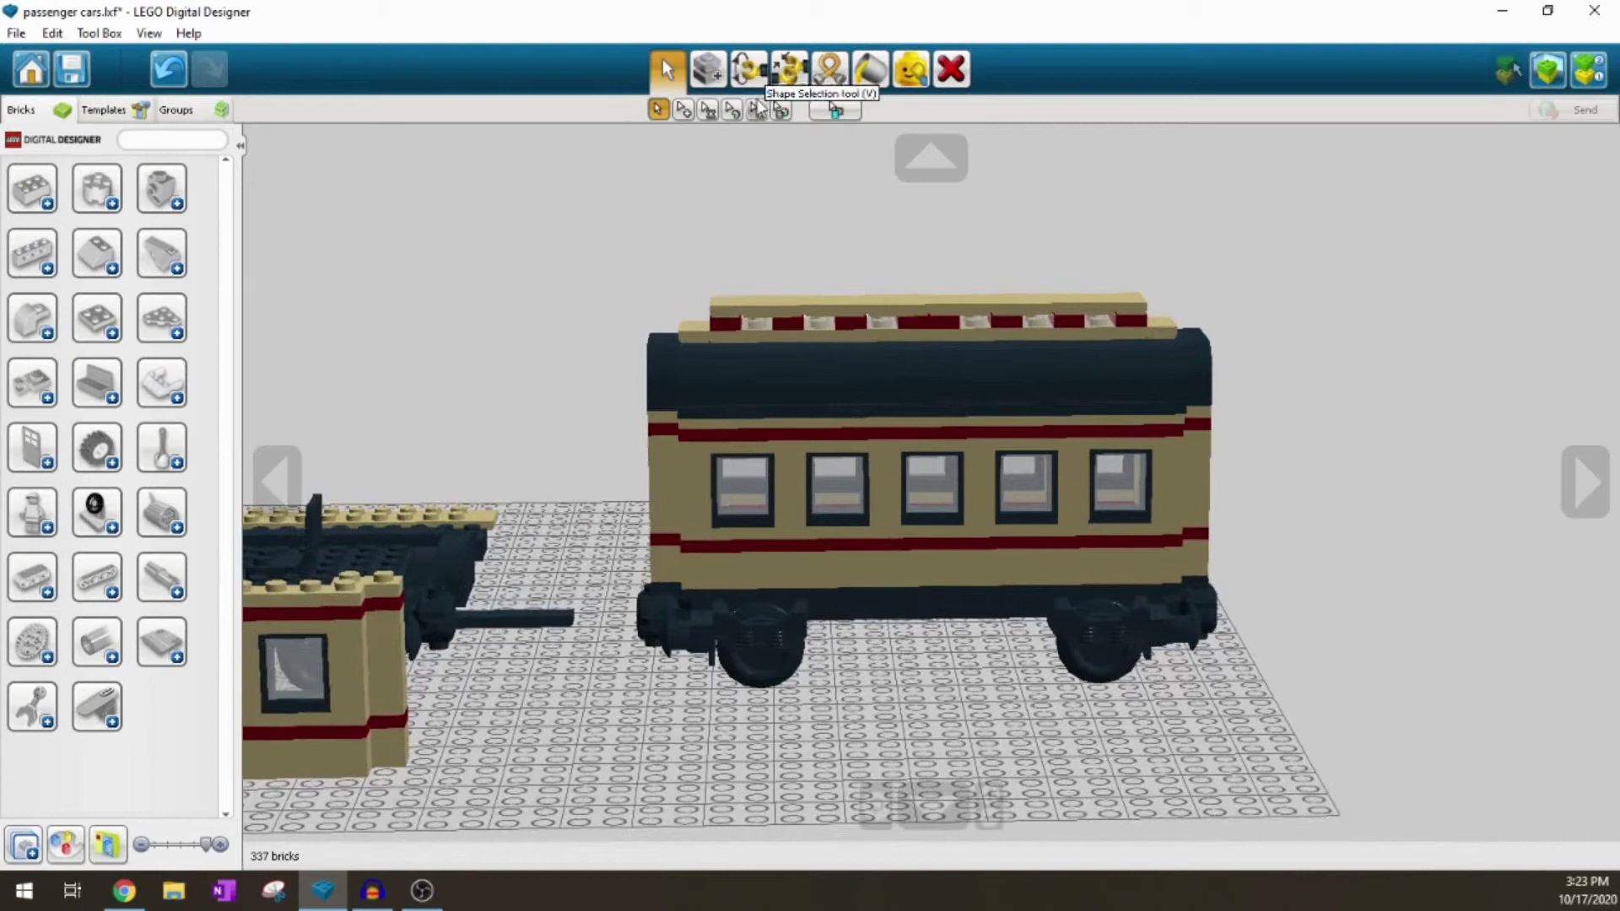
pyautogui.click(710, 71)
pyautogui.moveTo(554, 359); pyautogui.dragTo(607, 384, button='right')
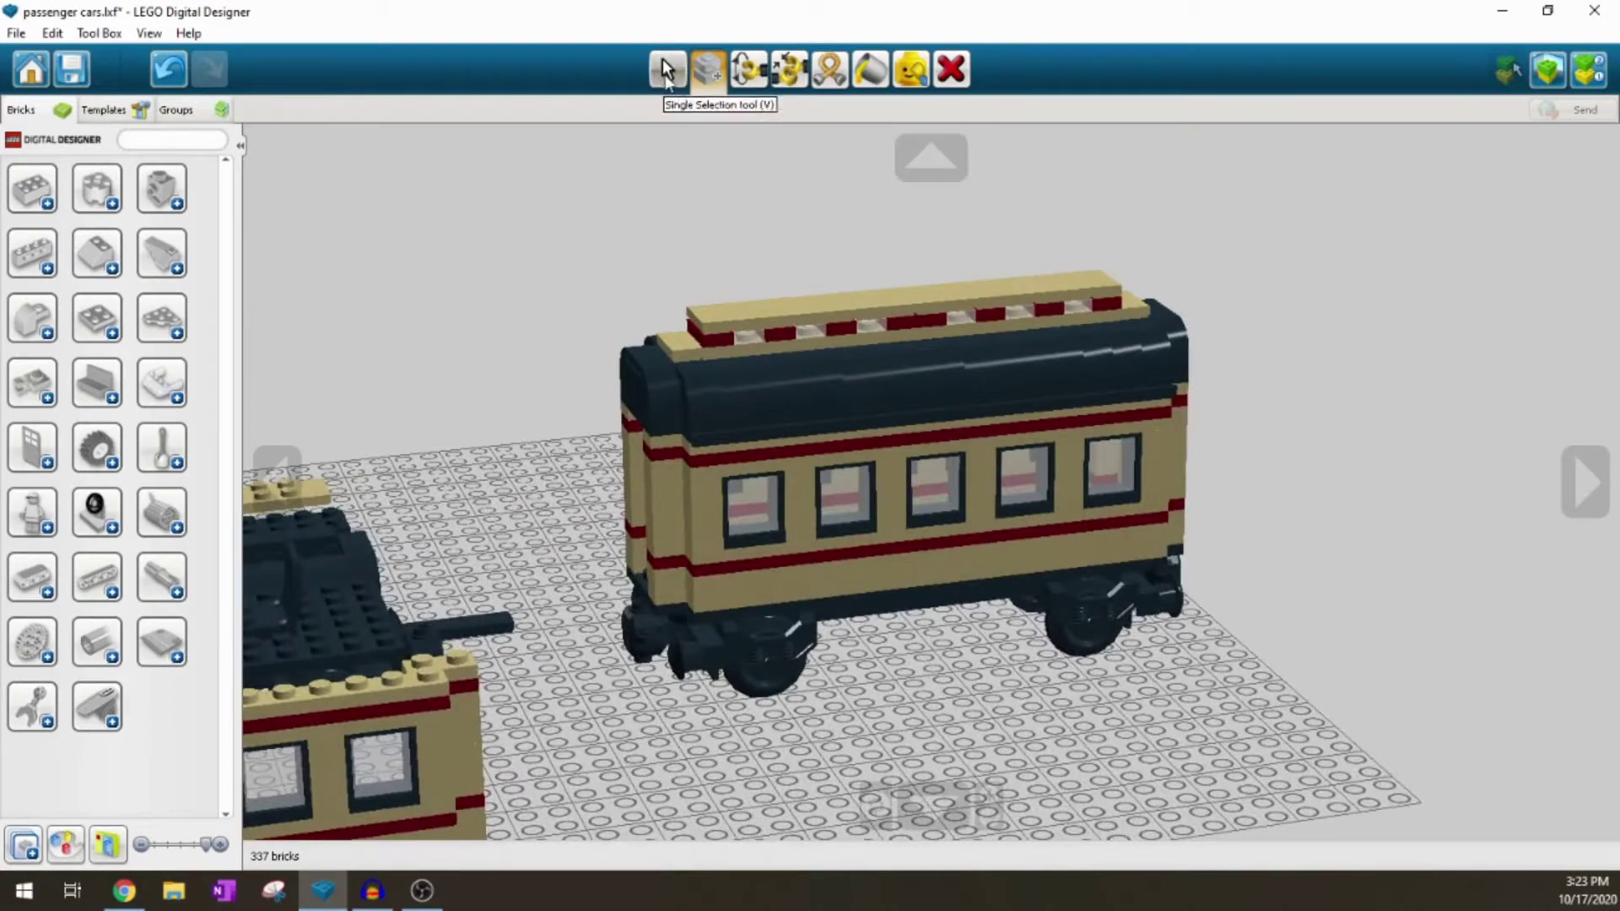
pyautogui.click(667, 69)
pyautogui.moveTo(569, 312); pyautogui.dragTo(580, 462, button='right')
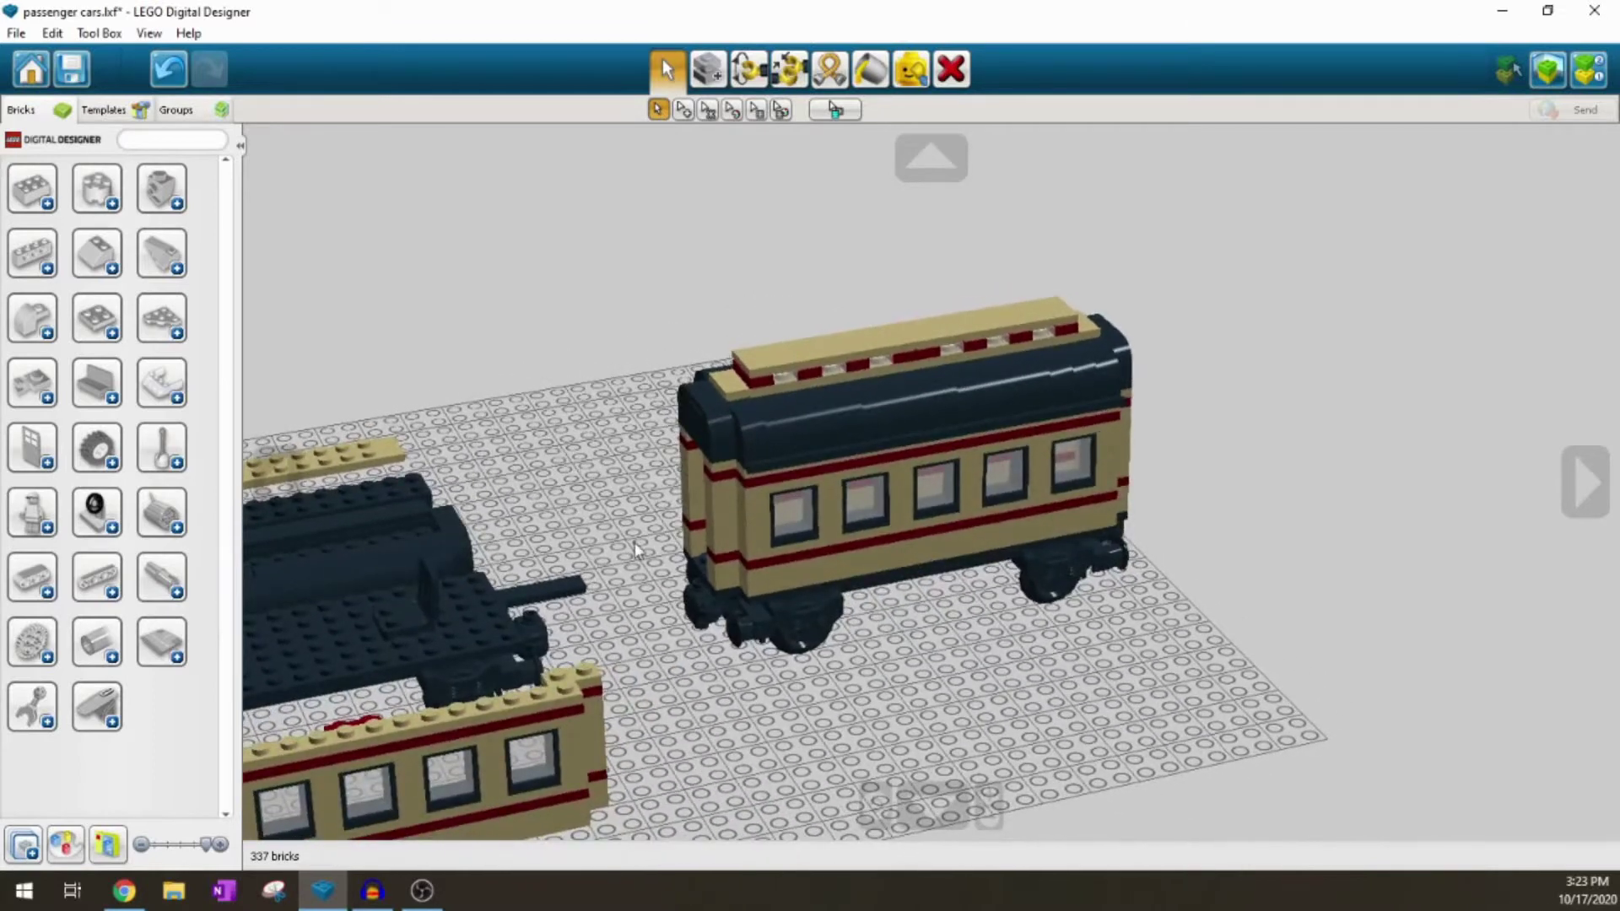
pyautogui.scroll(2, 619, 564)
pyautogui.scroll(4, 648, 501)
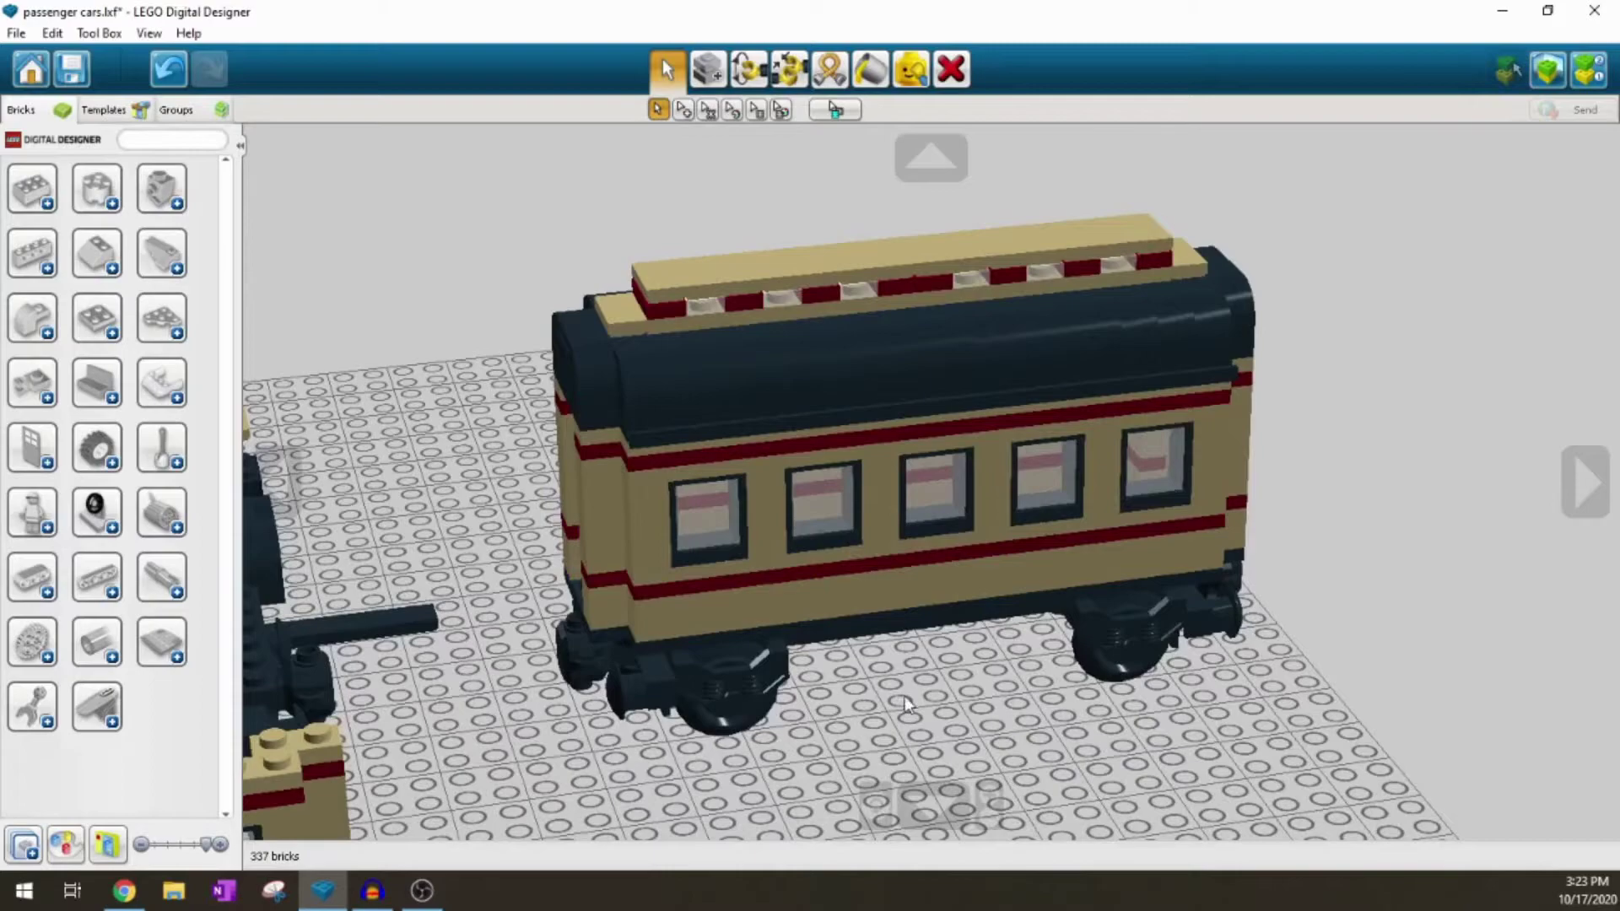
pyautogui.moveTo(903, 704); pyautogui.dragTo(873, 643, button='right')
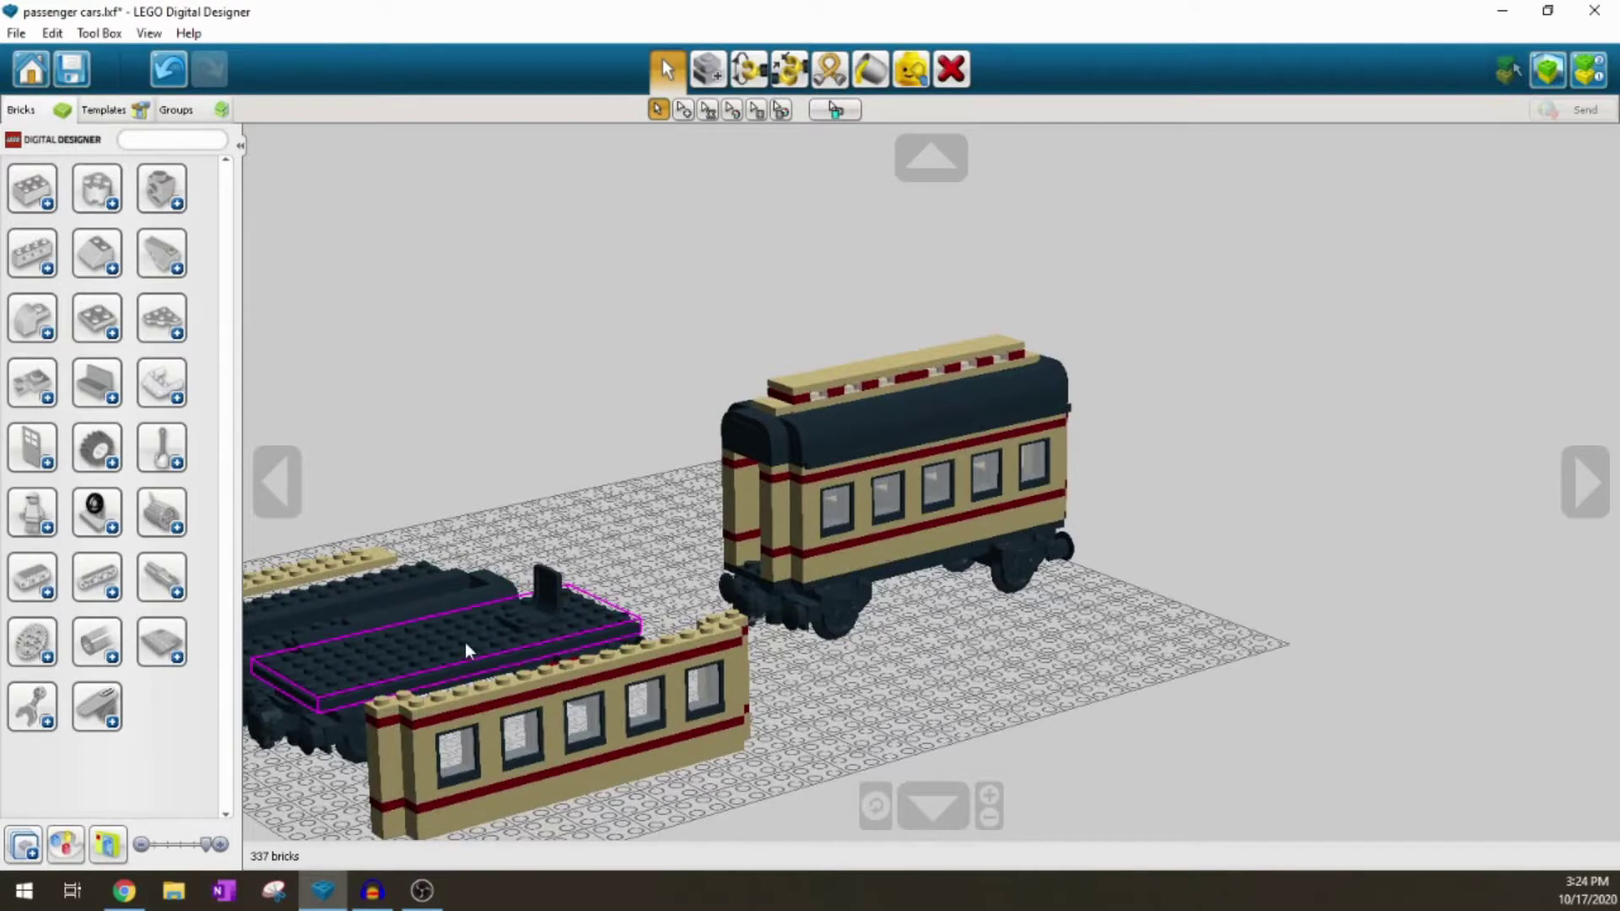
# Step: Hide the complete passenger car so only the disassembled car parts stay on the baseplate
pyautogui.moveTo(464, 641); pyautogui.dragTo(703, 603, button='middle')
pyautogui.moveTo(761, 605); pyautogui.dragTo(923, 477, button='right')
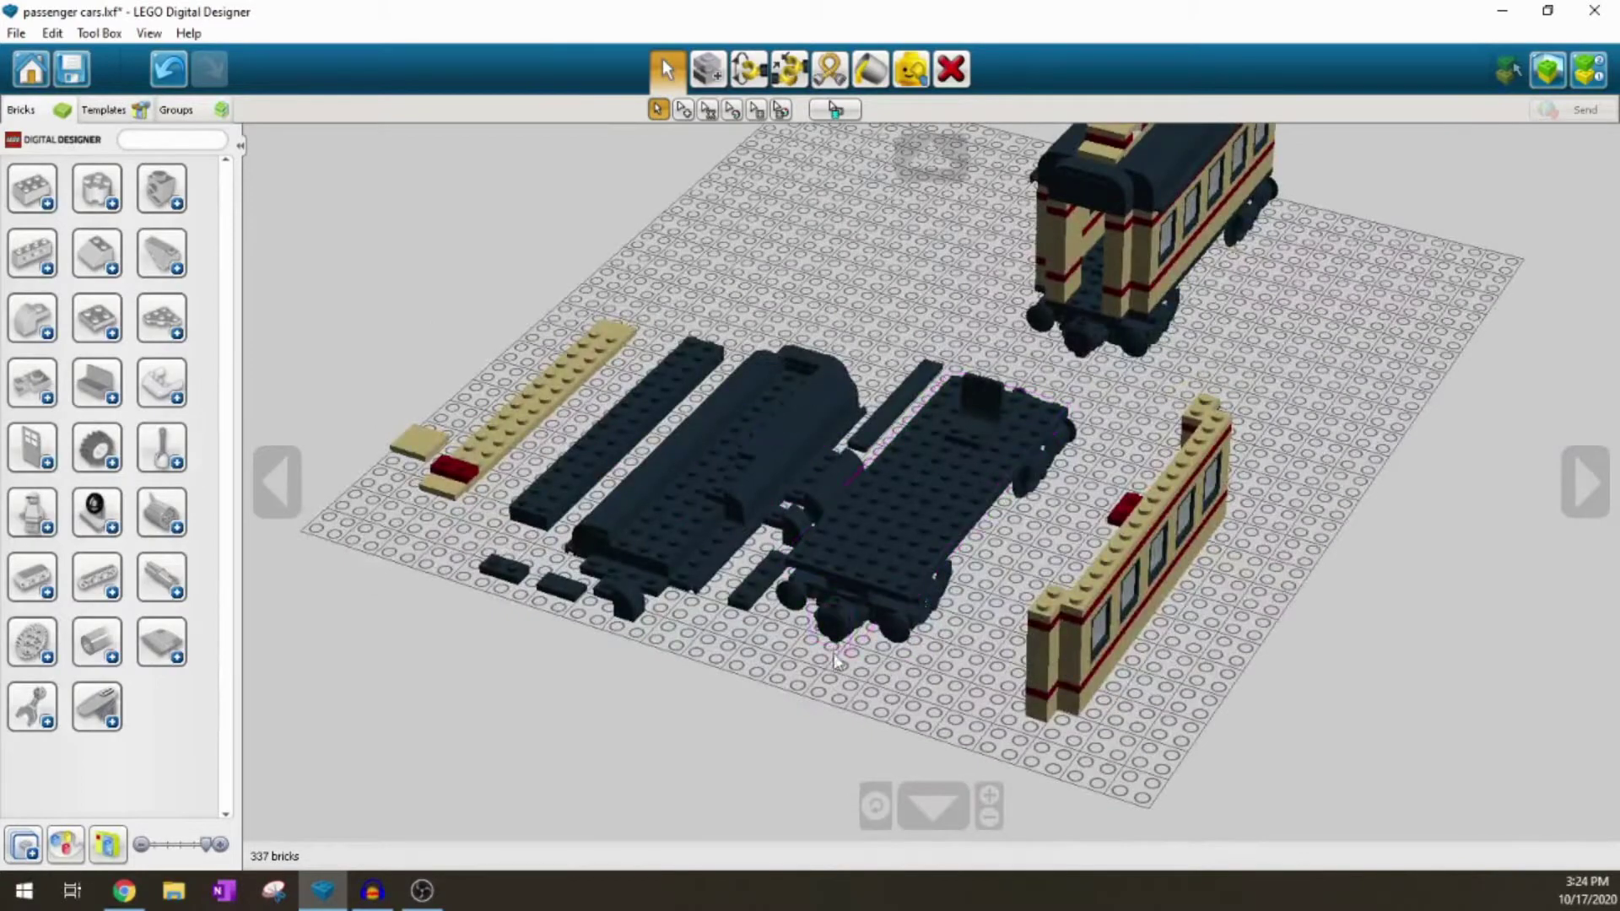
pyautogui.moveTo(717, 507); pyautogui.dragTo(1086, 672, button='right')
pyautogui.click(911, 71)
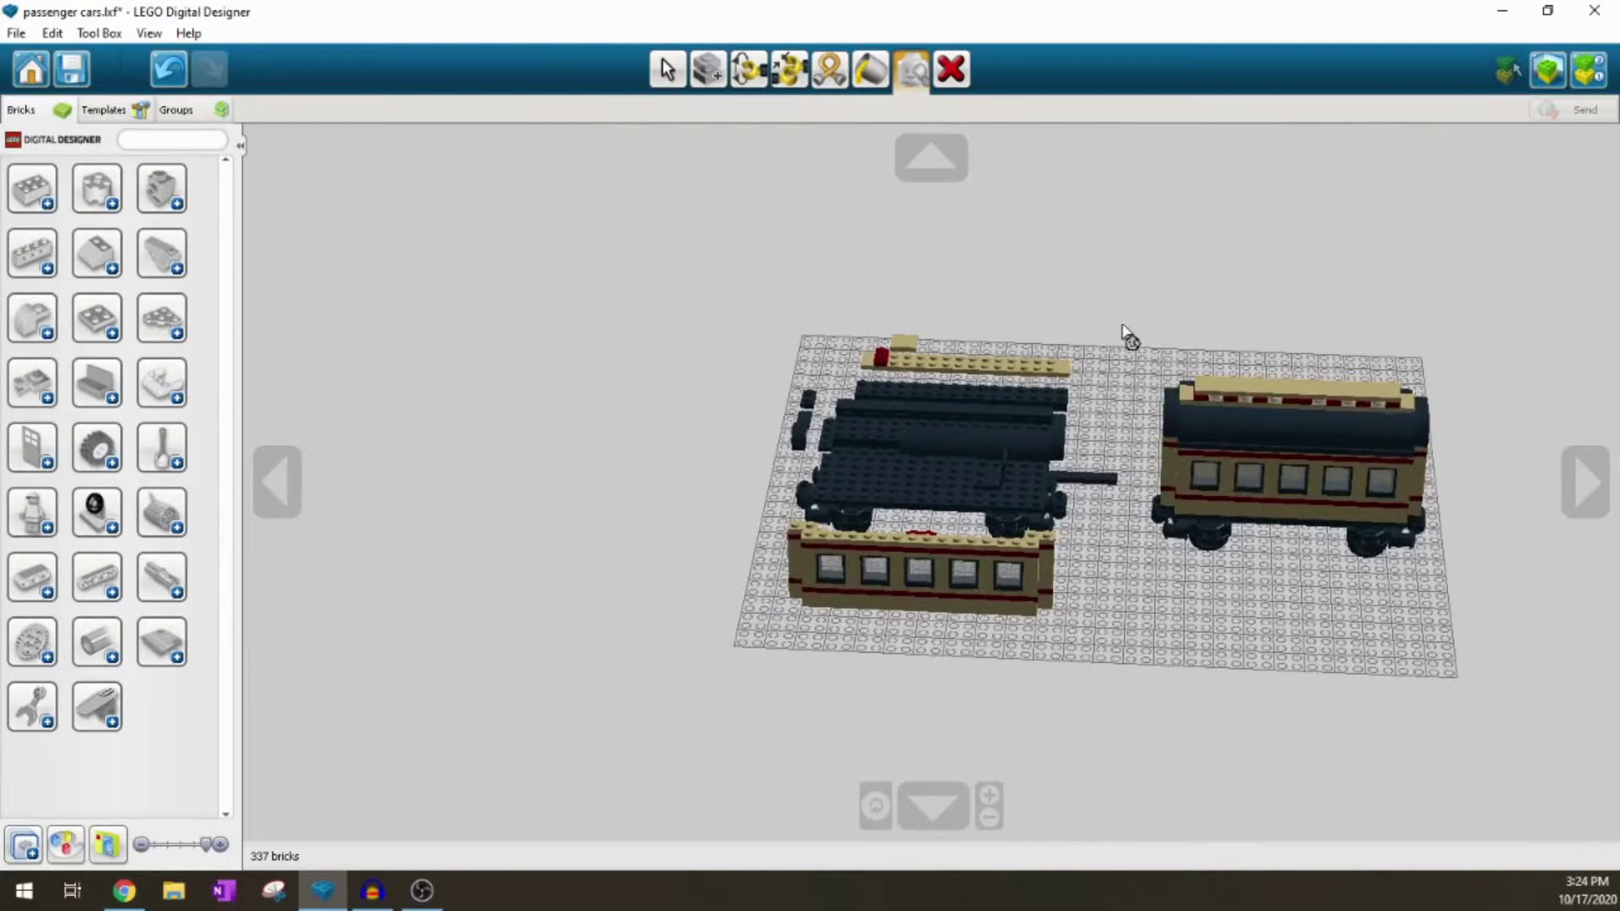
pyautogui.moveTo(1141, 335); pyautogui.dragTo(1449, 607)
pyautogui.press('v')
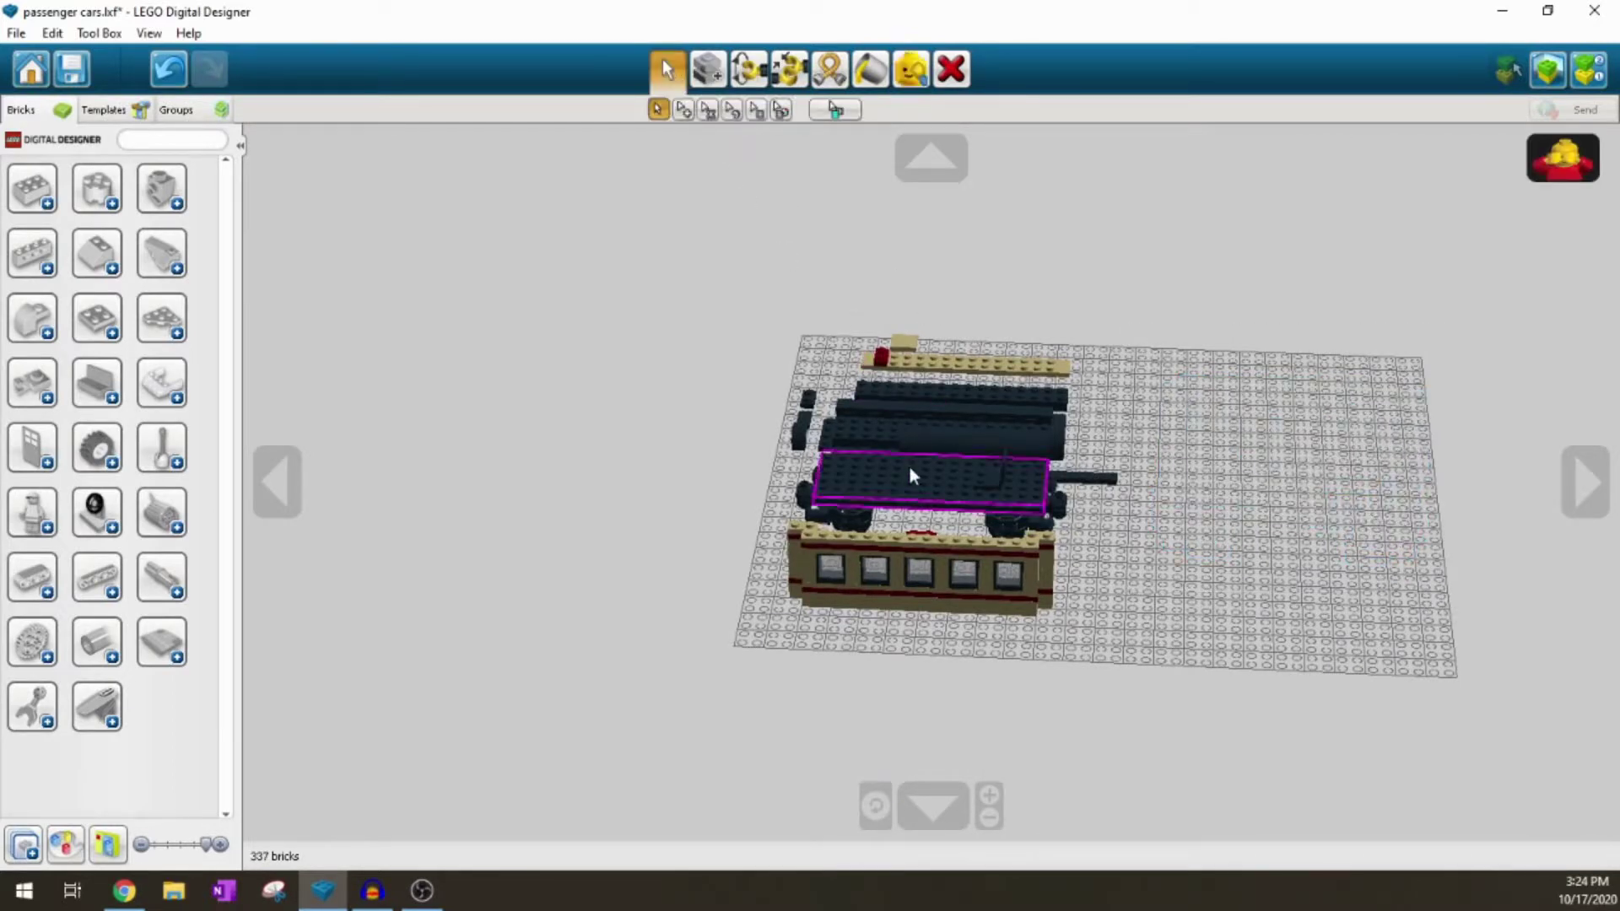
# Step: Examine the disassembled train base, side wall and roof parts from both sides
pyautogui.scroll(5, 910, 474)
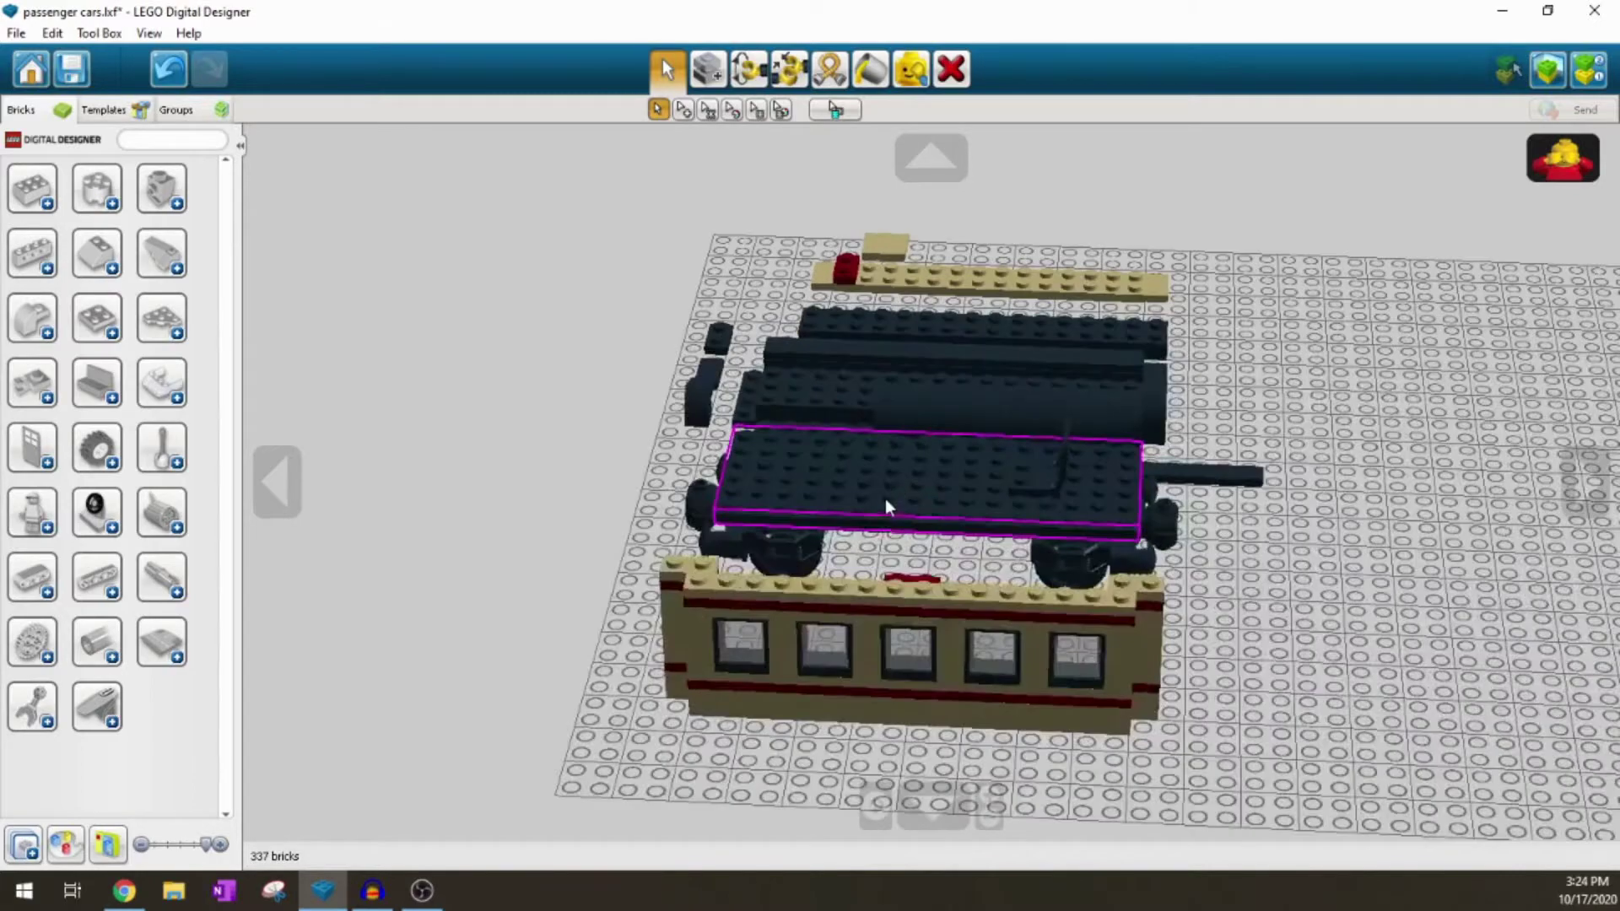
pyautogui.moveTo(884, 498); pyautogui.dragTo(957, 579, button='right')
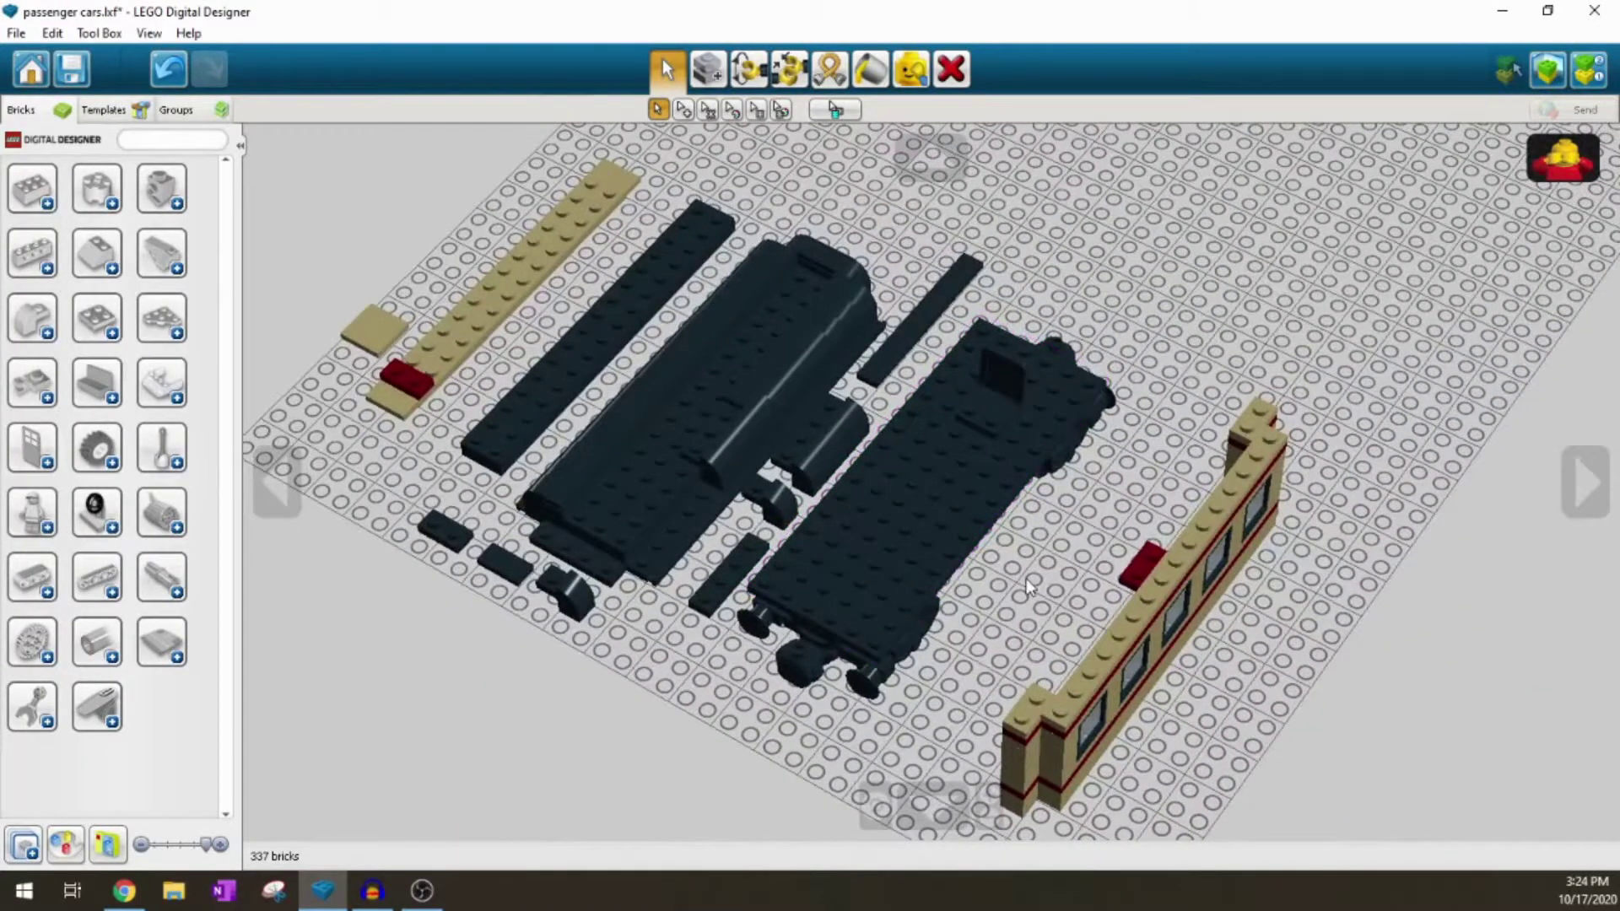
pyautogui.scroll(1, 935, 523)
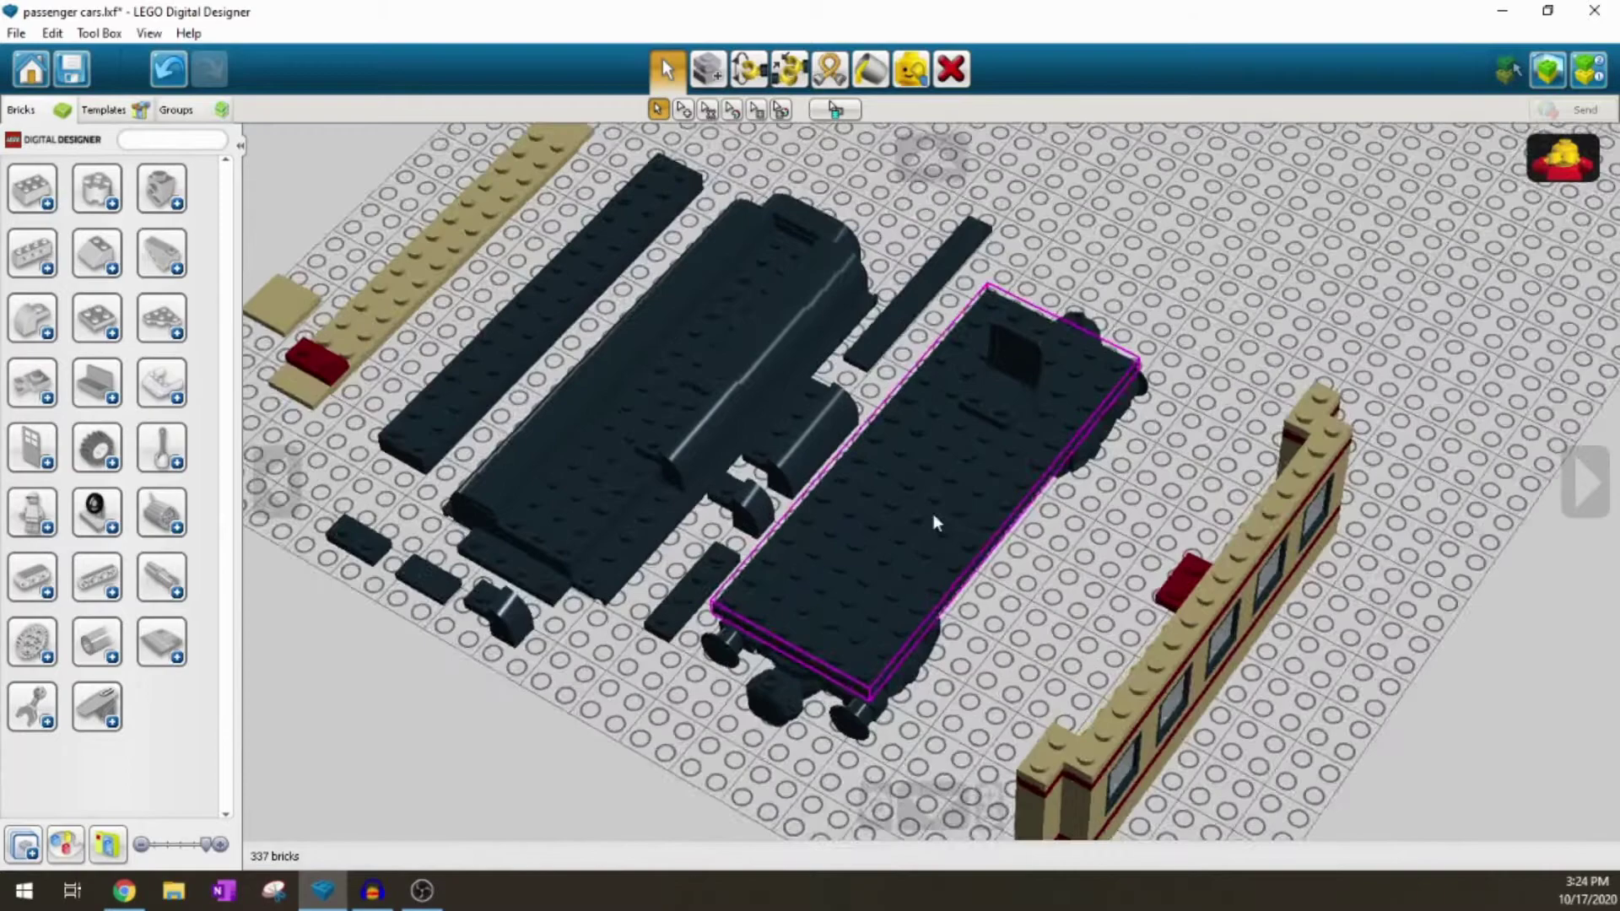
pyautogui.moveTo(956, 580); pyautogui.dragTo(902, 506, button='right')
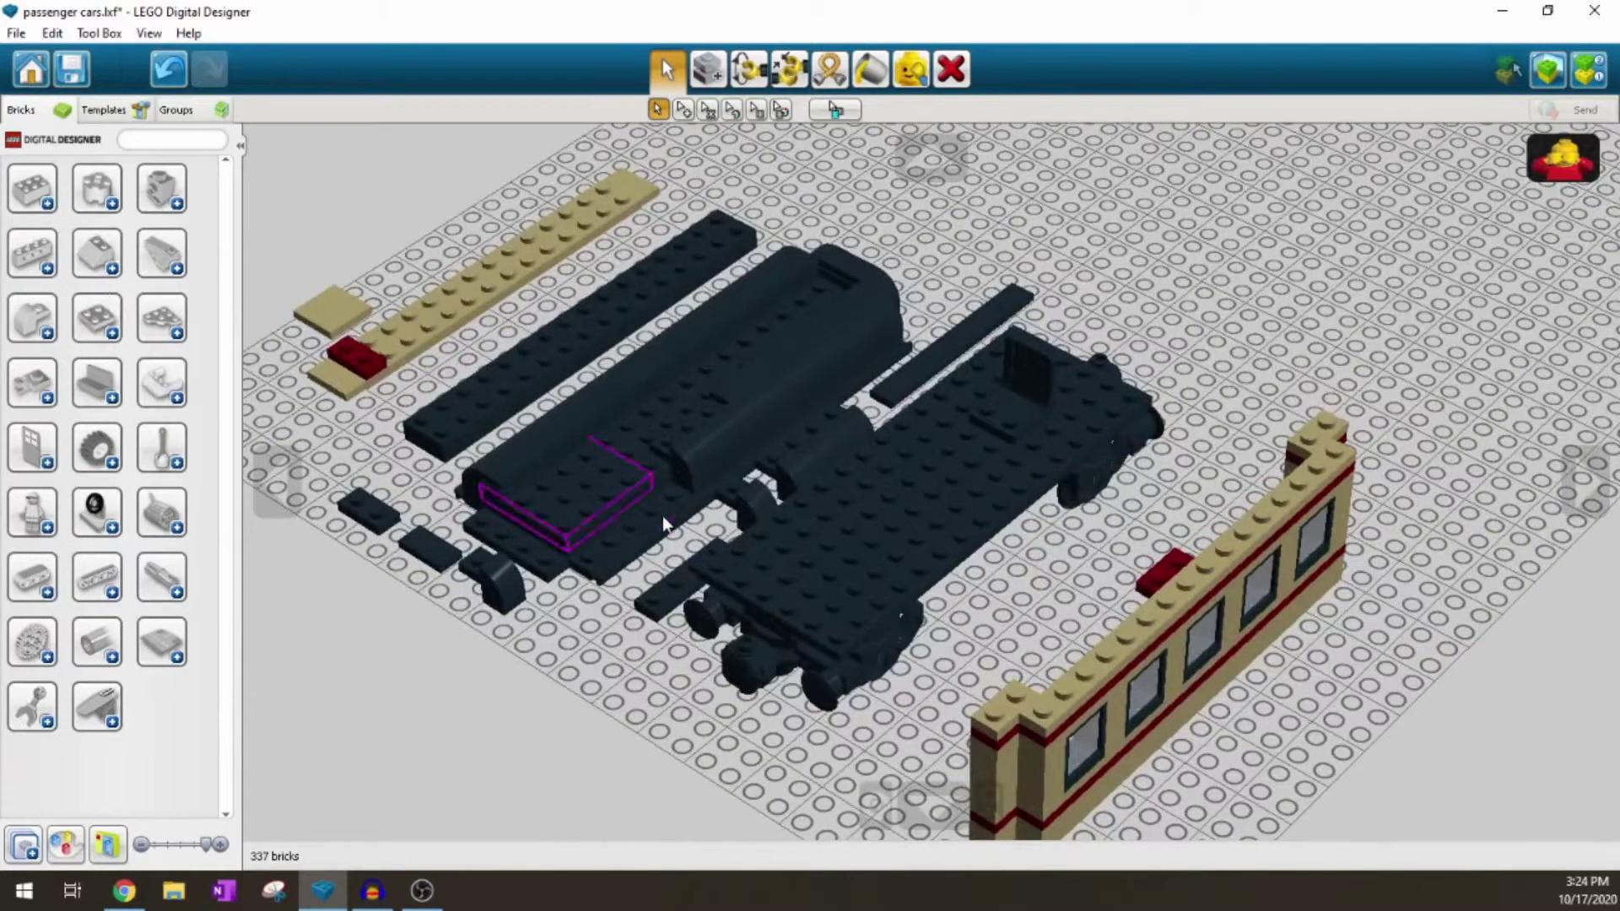
pyautogui.moveTo(967, 584); pyautogui.dragTo(620, 581, button='right')
pyautogui.moveTo(757, 585); pyautogui.dragTo(547, 576, button='right')
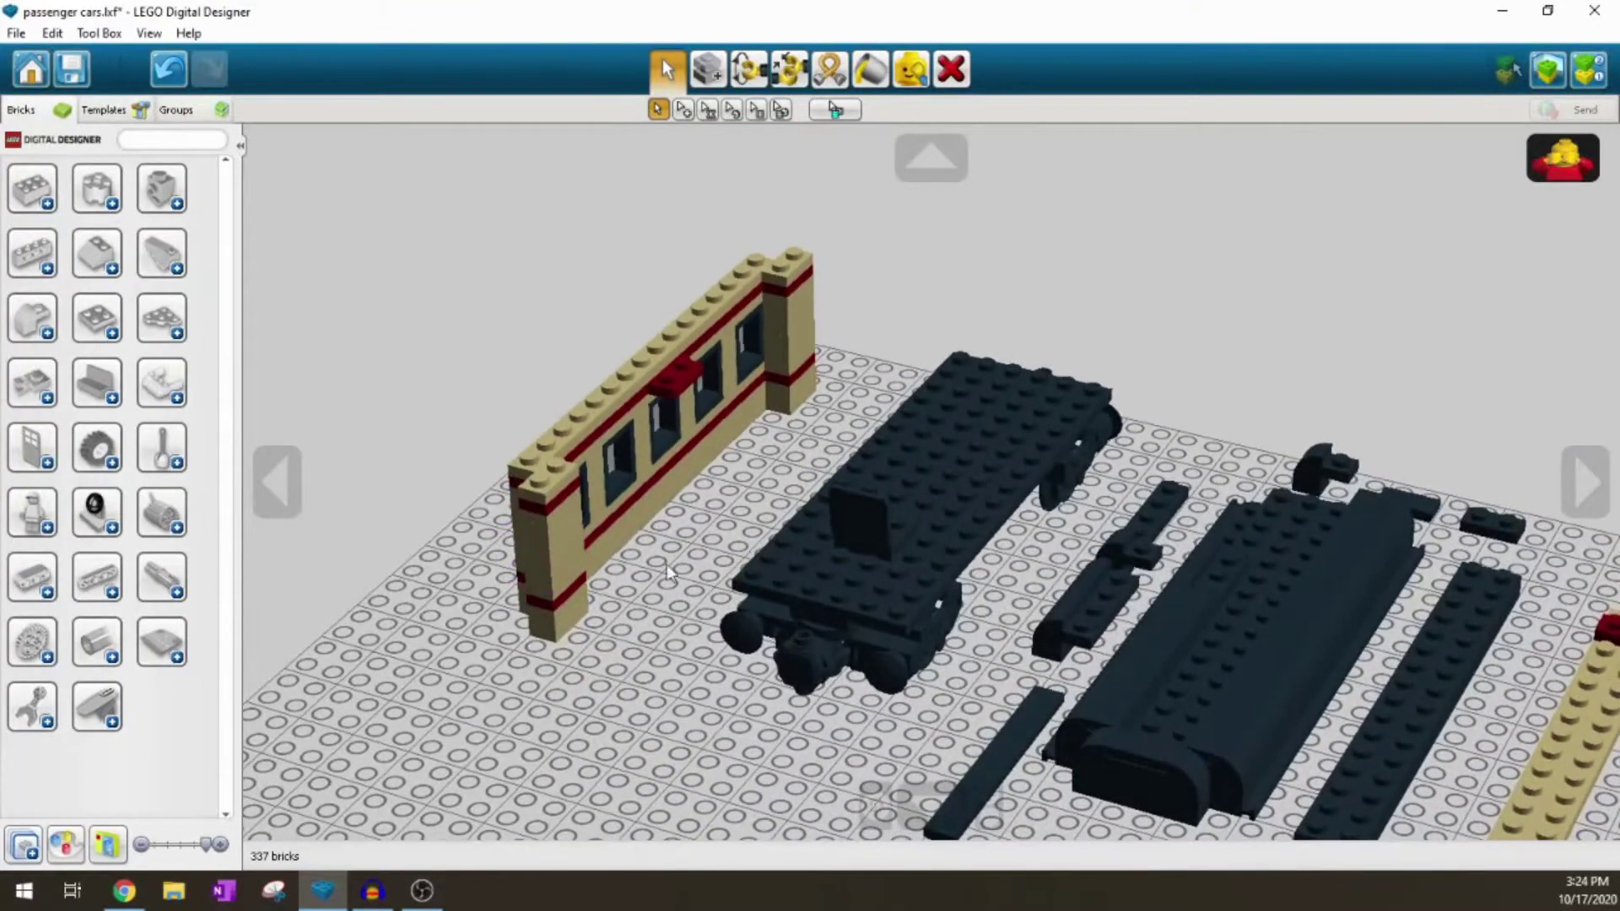
pyautogui.moveTo(667, 572); pyautogui.dragTo(1071, 550, button='right')
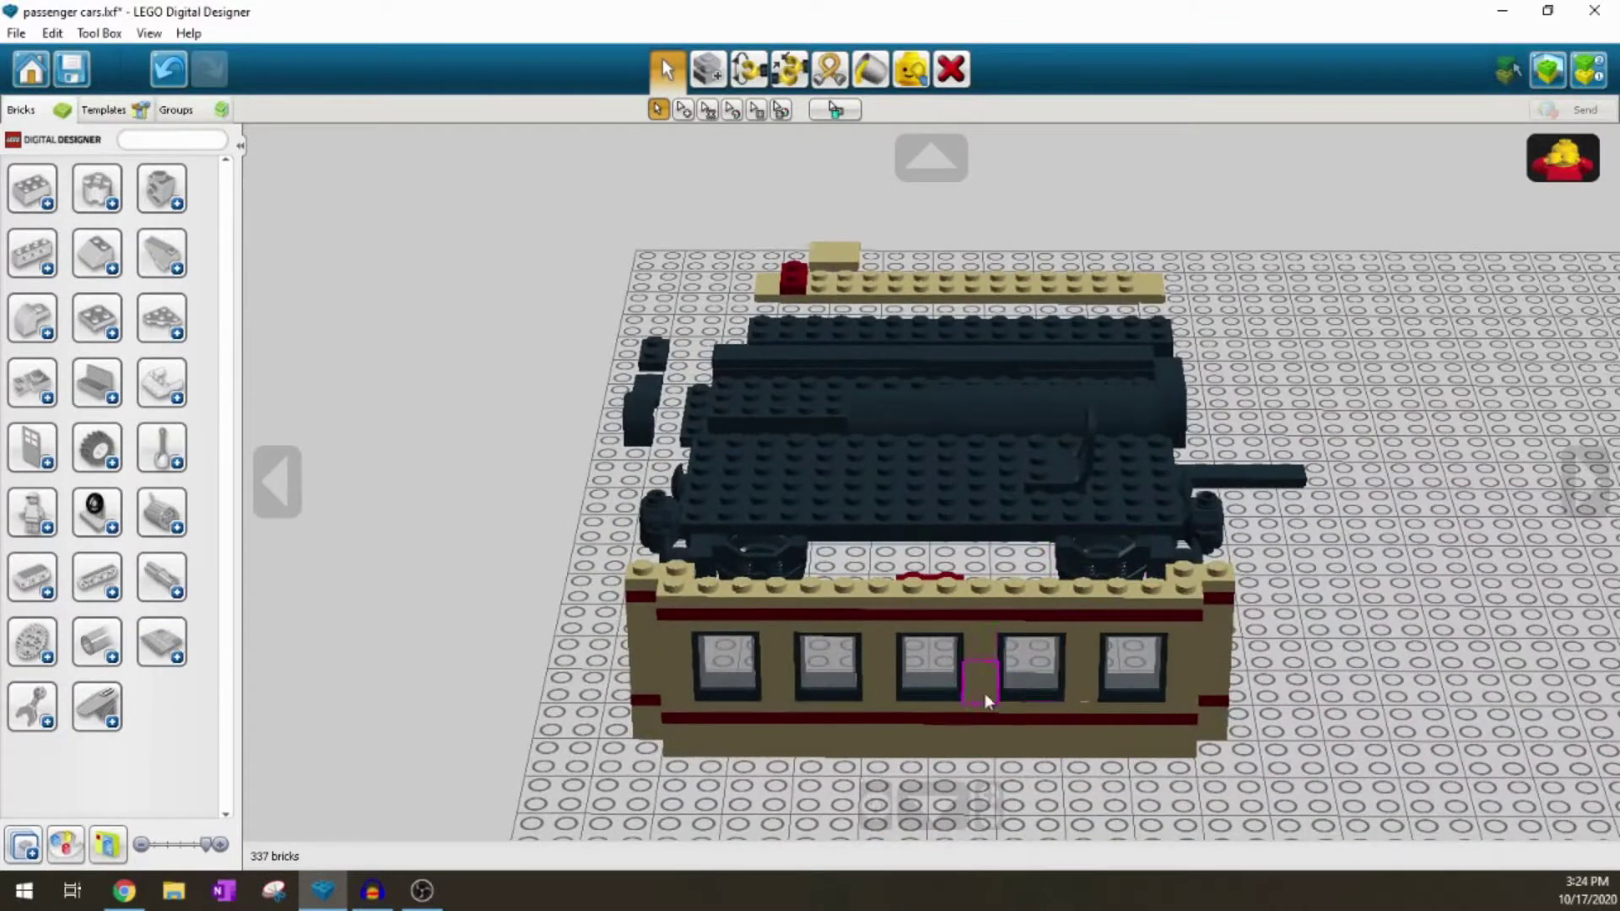
# Step: Delete the middle window of the side wall and fill the gap with a clone of the neighbouring window
pyautogui.click(924, 694)
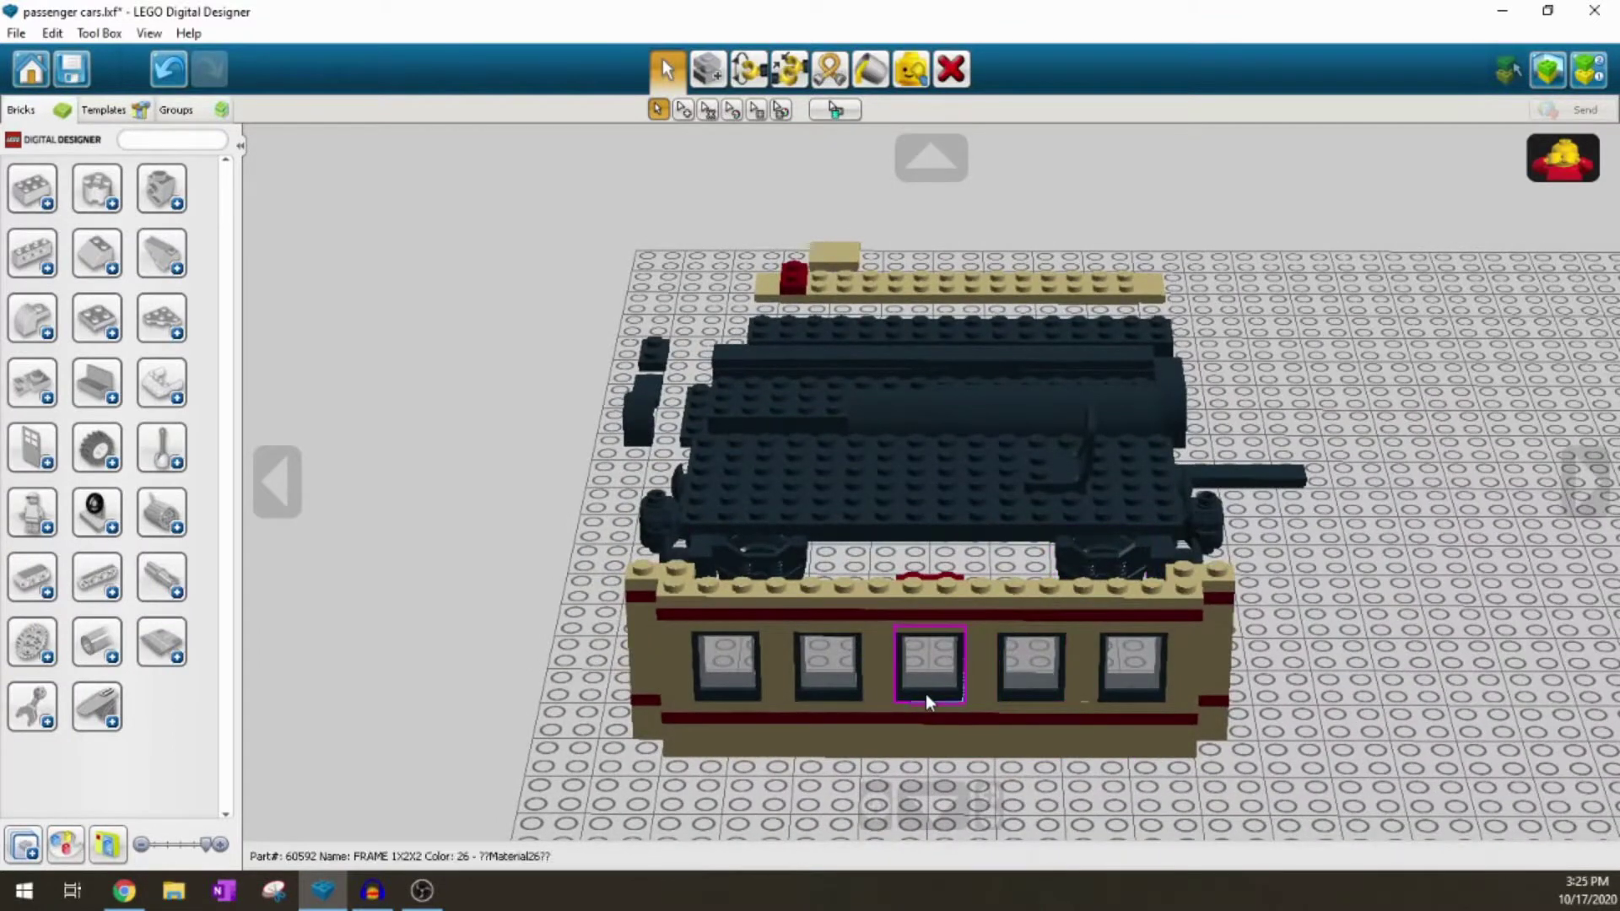
pyautogui.press('Delete')
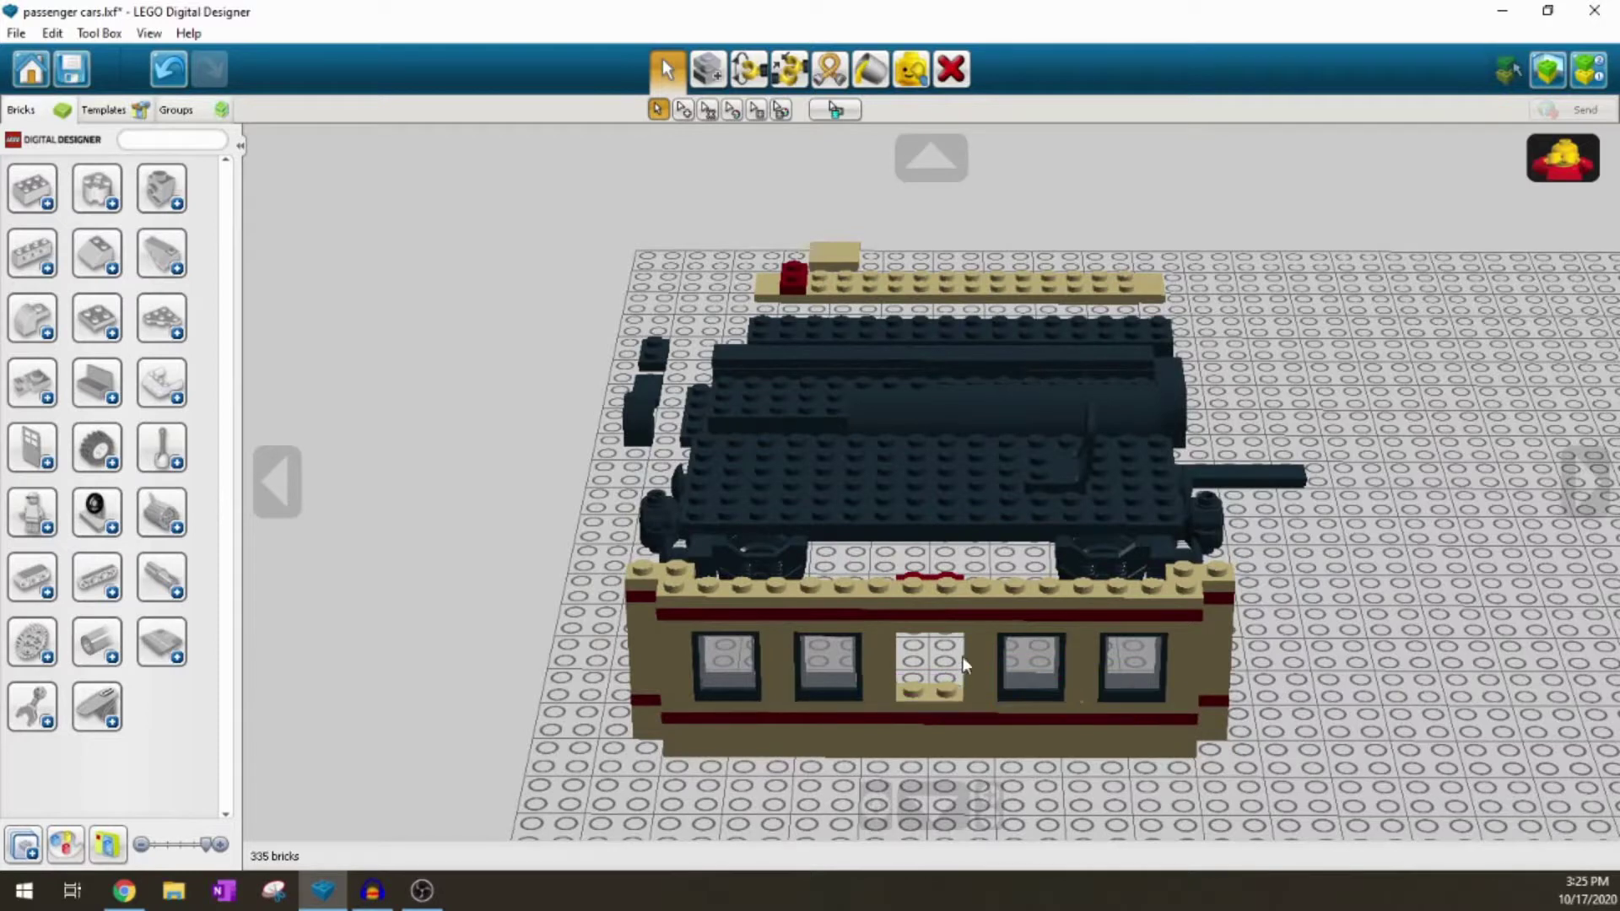
pyautogui.click(1034, 676)
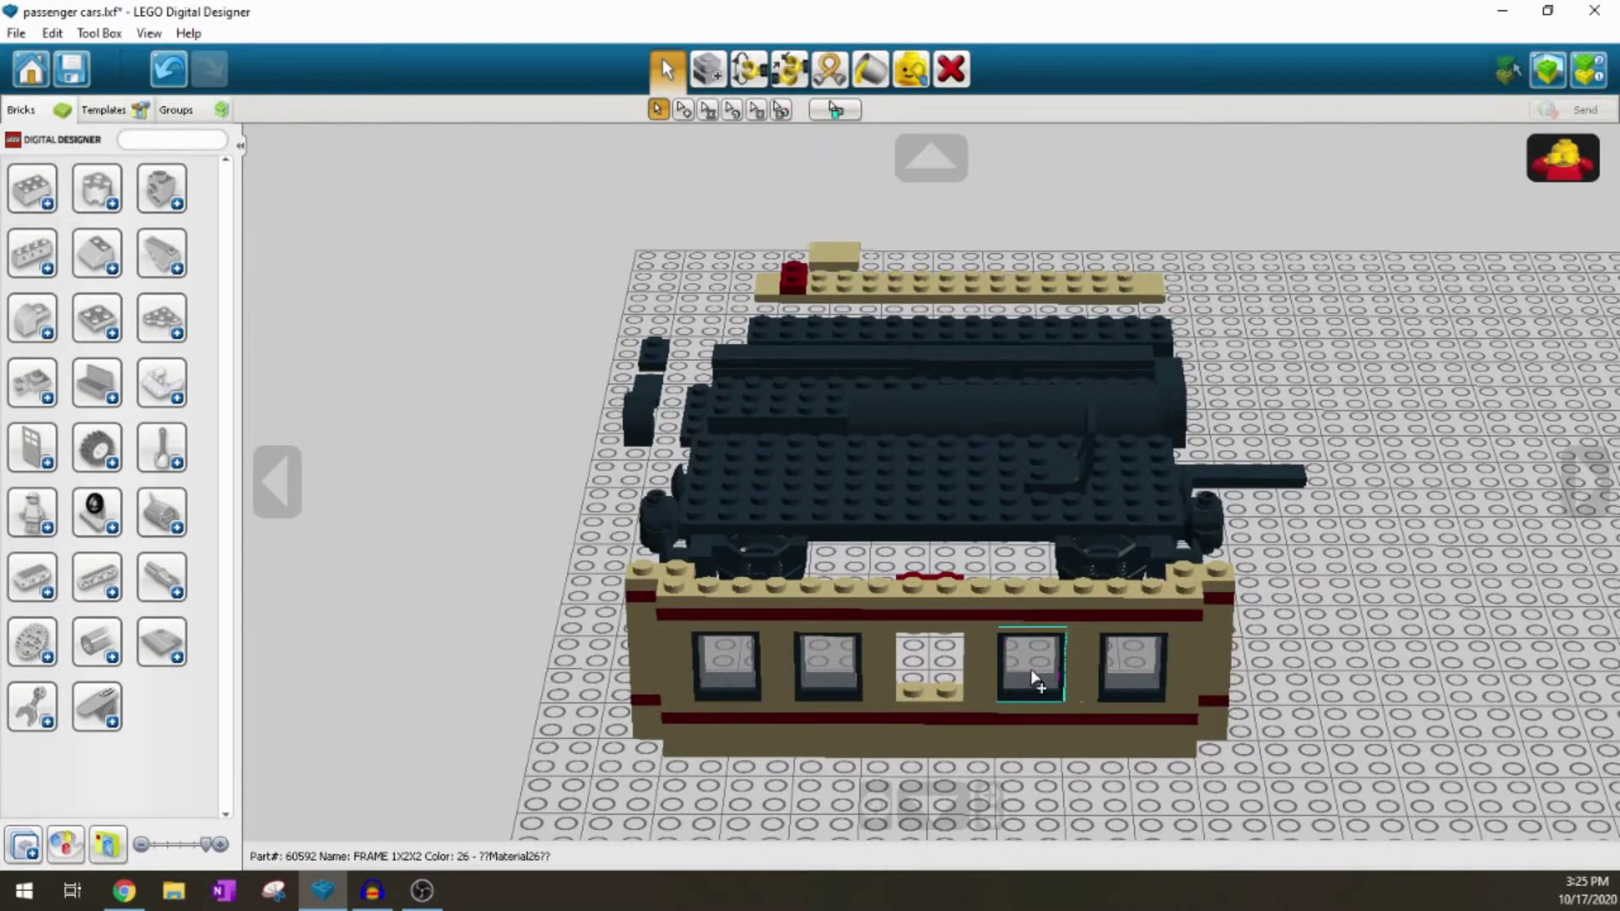
pyautogui.keyDown('ctrl'); pyautogui.click(1031, 666); pyautogui.keyUp('ctrl')
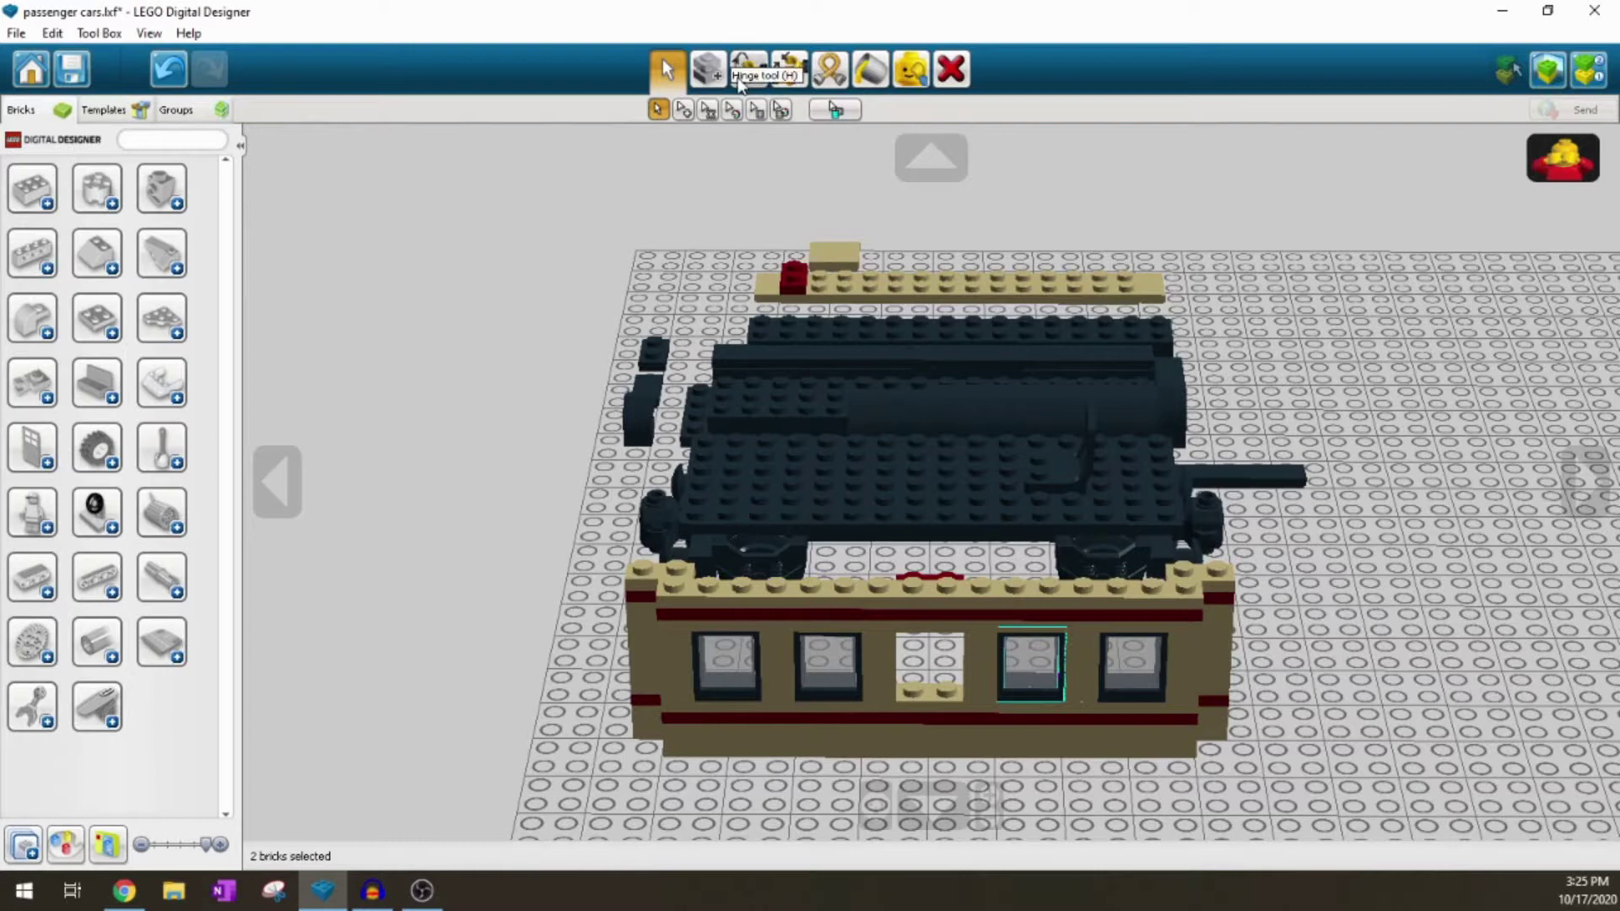
pyautogui.click(707, 70)
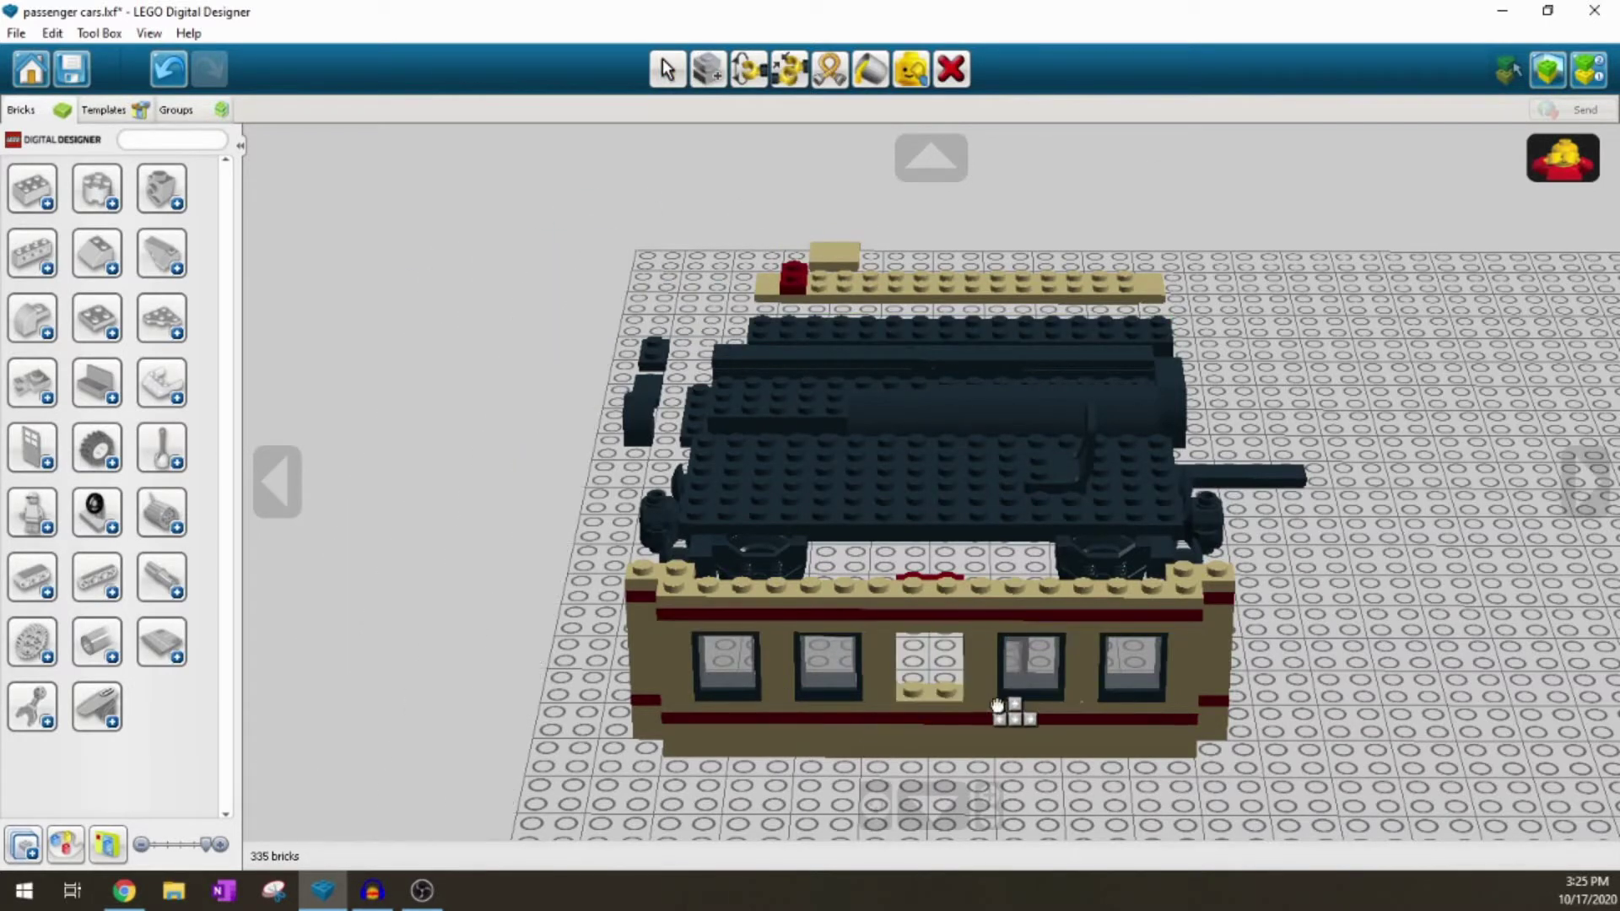
pyautogui.click(936, 705)
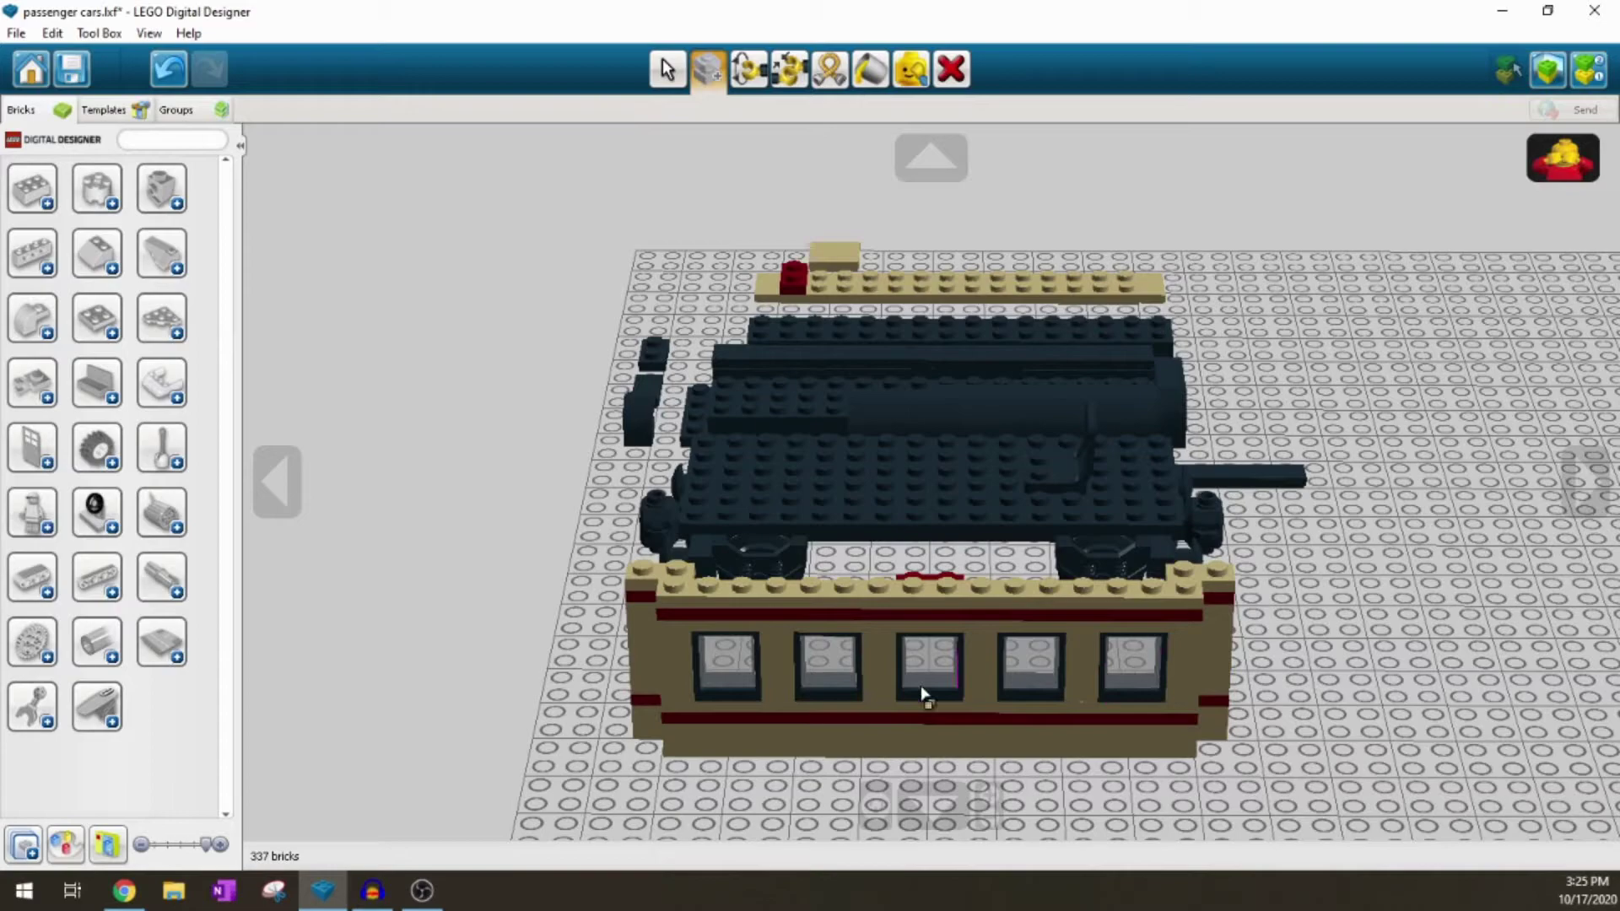
# Step: Clone the entire side wall, turn the copy around 180°, and attach it along the opposite long edge of the train base
pyautogui.click(666, 70)
pyautogui.moveTo(621, 501); pyautogui.dragTo(497, 615, button='right')
pyautogui.moveTo(526, 262); pyautogui.dragTo(720, 767)
pyautogui.moveTo(546, 690); pyautogui.dragTo(927, 695, button='right')
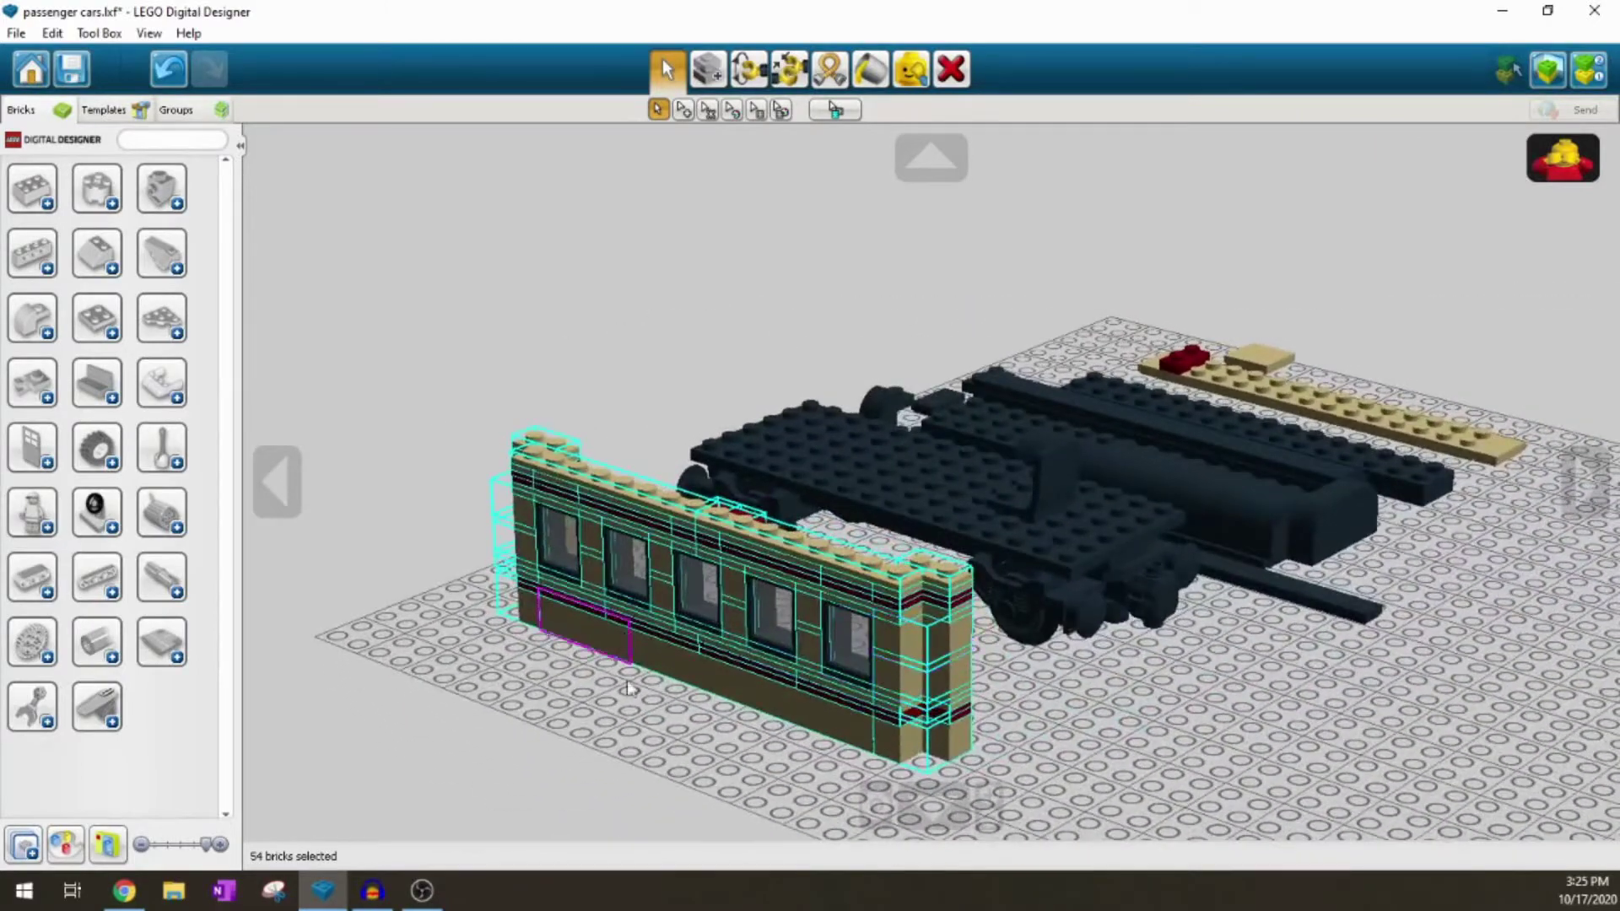
pyautogui.moveTo(628, 688); pyautogui.dragTo(638, 751, button='right')
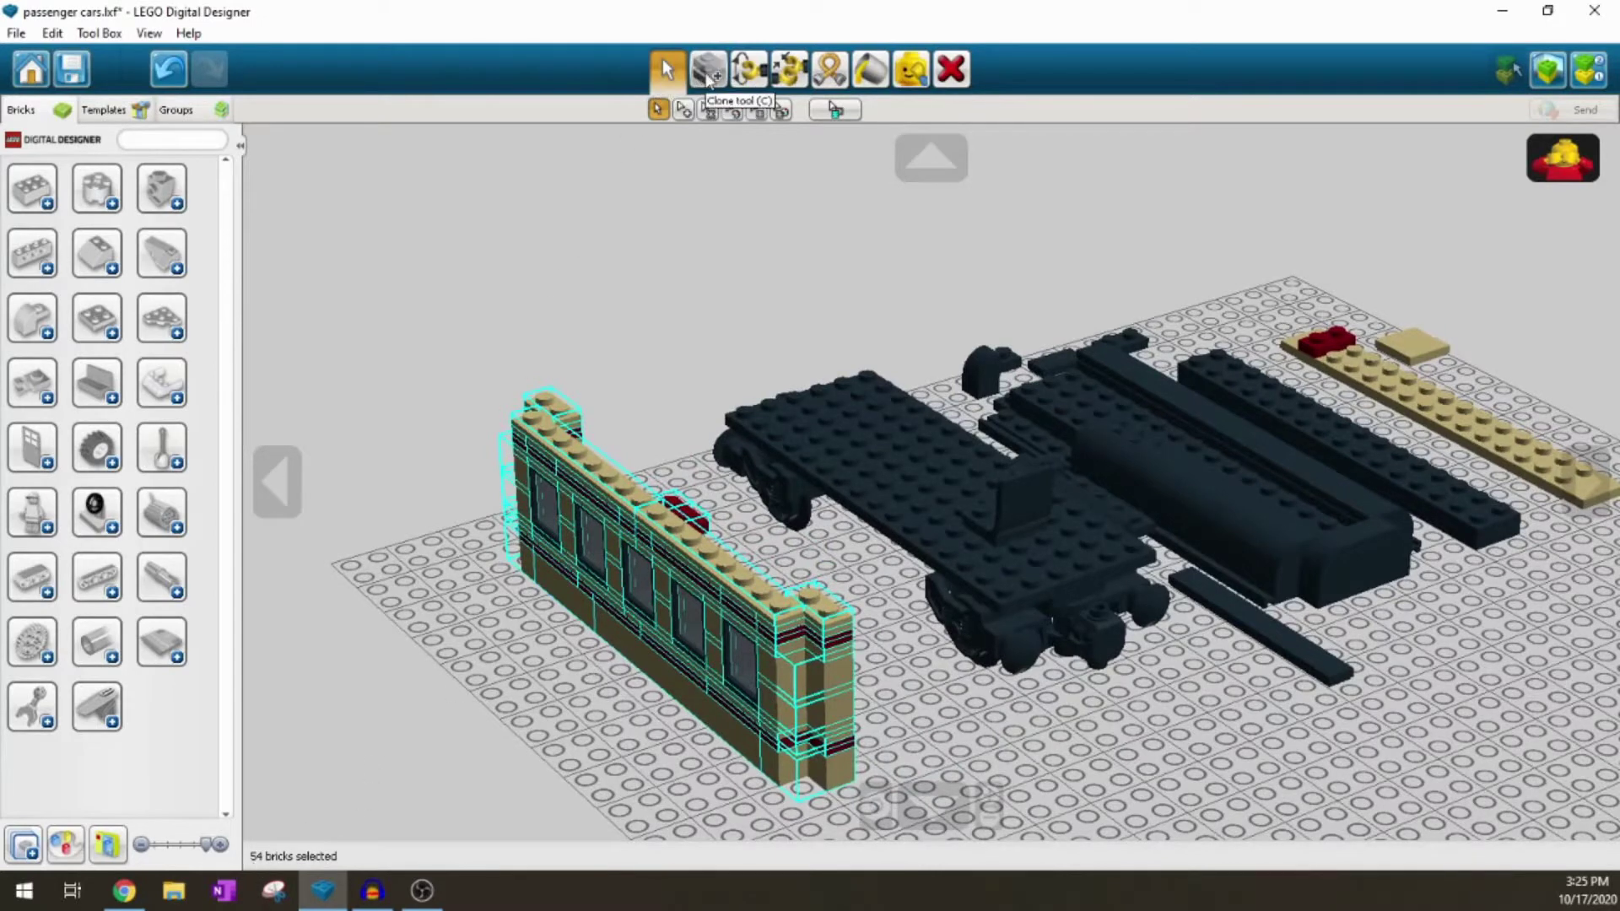
pyautogui.click(707, 69)
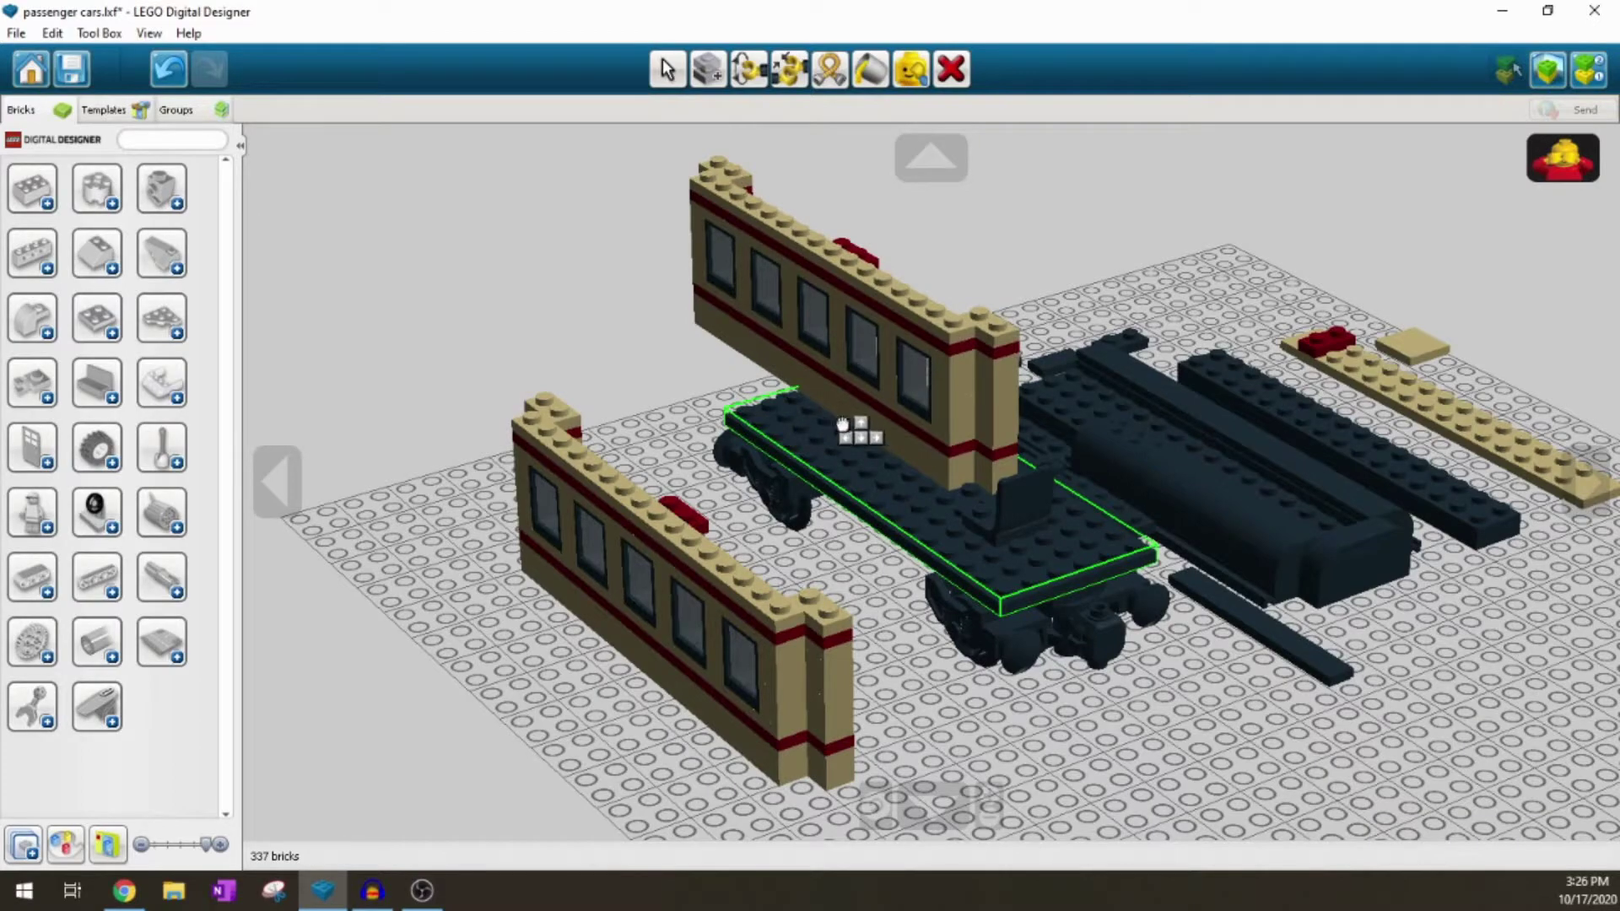
pyautogui.press('Right')
pyautogui.press('Right')
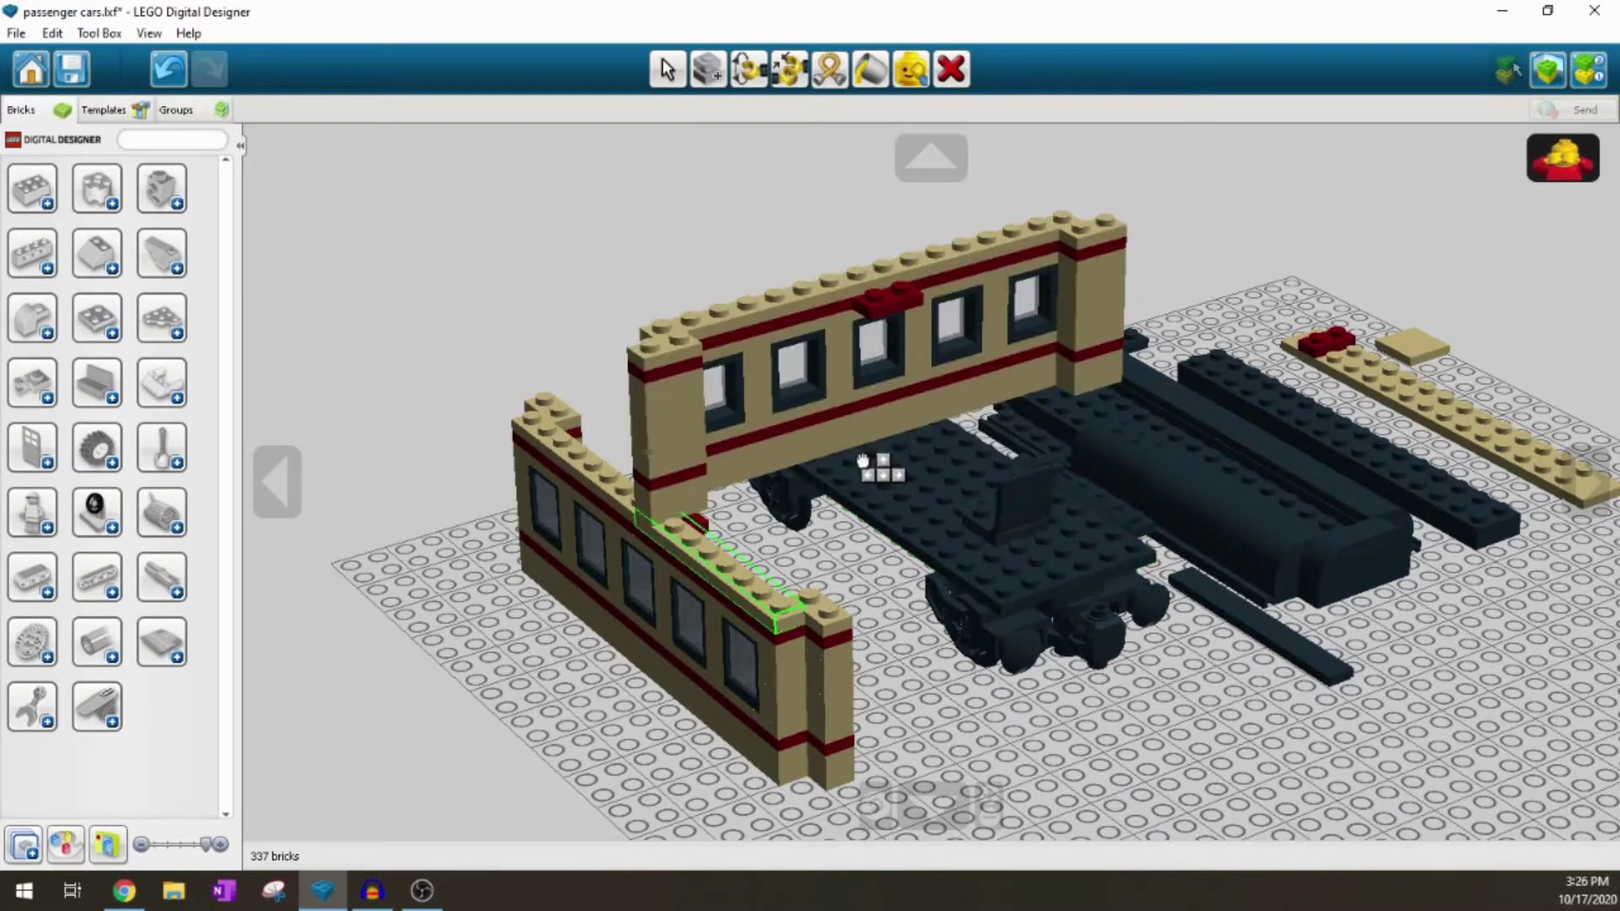
pyautogui.moveTo(933, 473)
pyautogui.mouseDown(button='right')
pyautogui.moveTo(862, 530)
pyautogui.moveTo(644, 532)
pyautogui.moveTo(948, 521)
pyautogui.mouseUp(button='right')
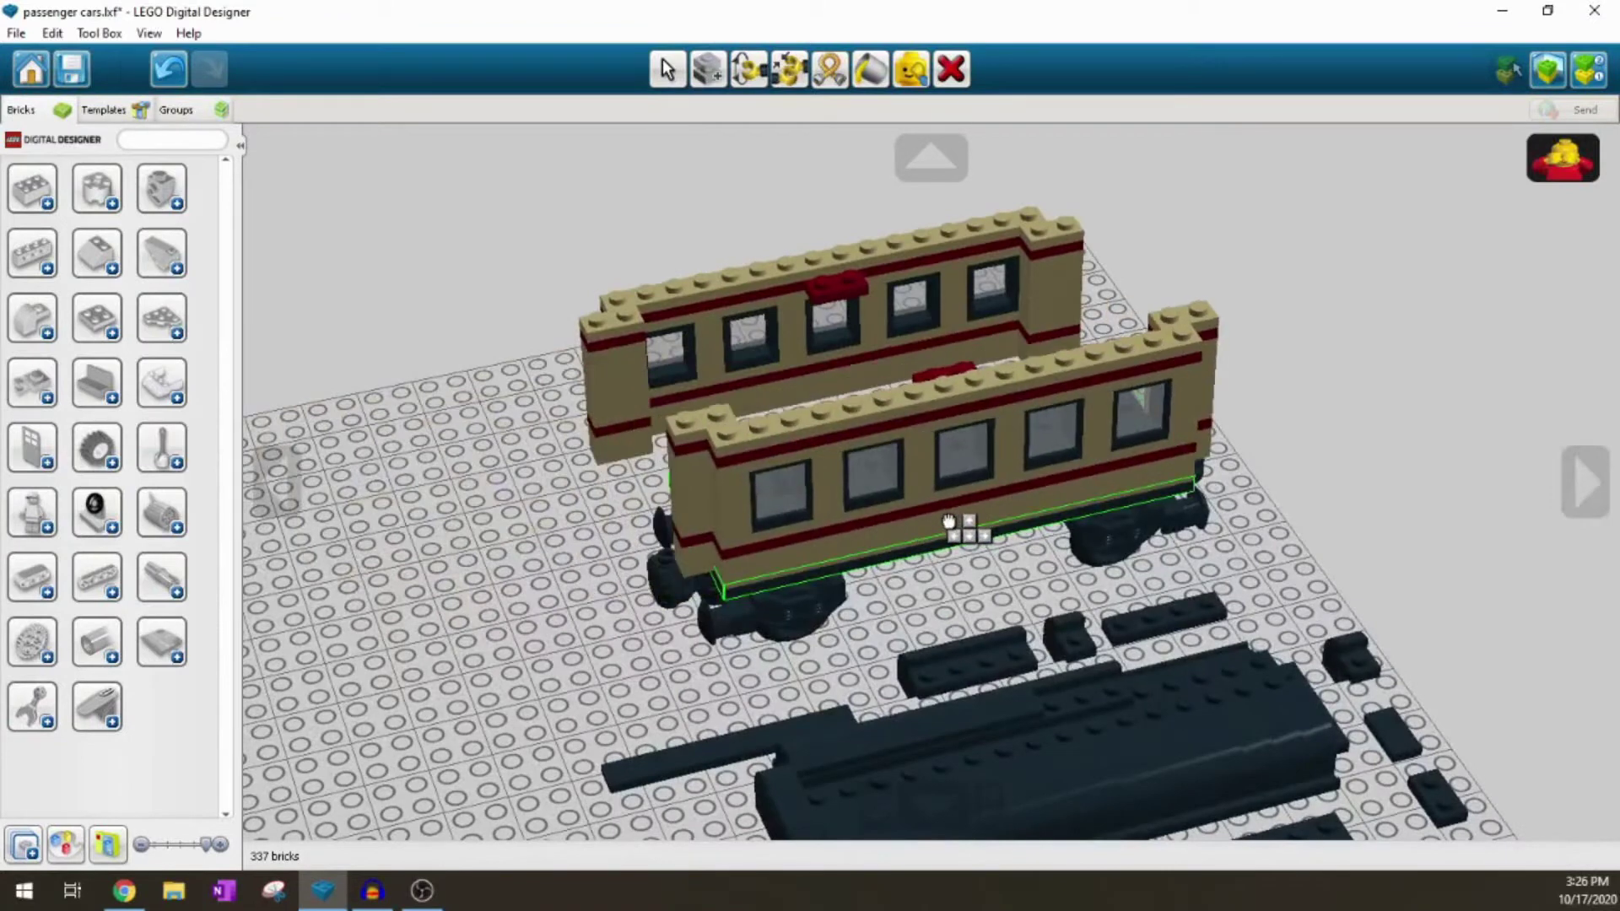
pyautogui.click(948, 521)
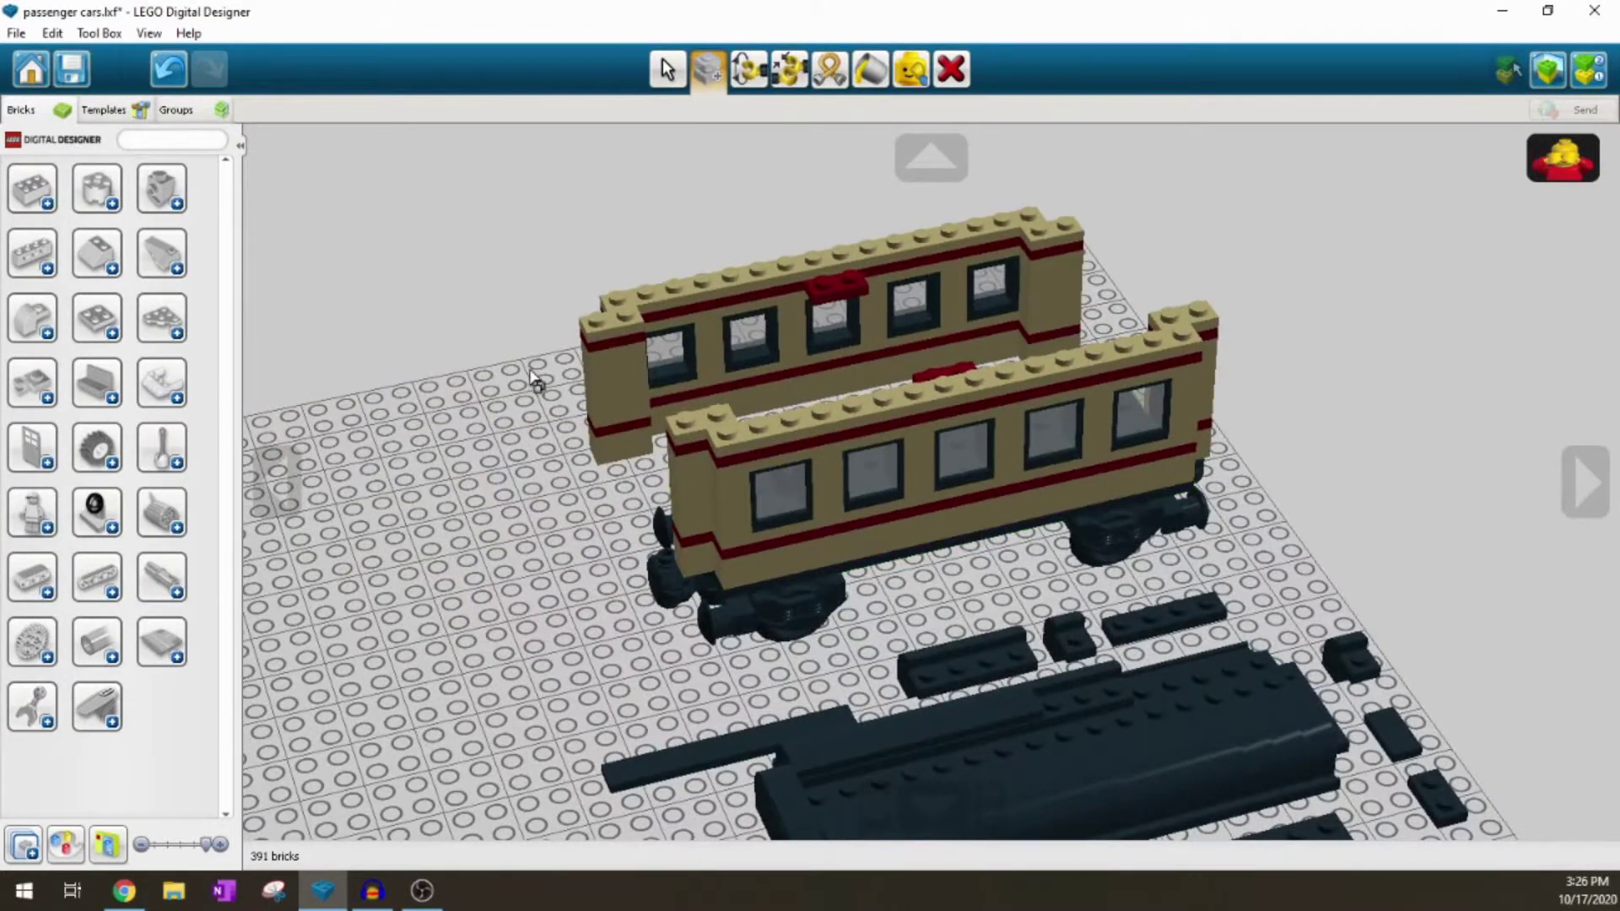
# Step: Clone the freestanding side wall and place the copy beside it in the same row on the baseplate
pyautogui.moveTo(470, 388); pyautogui.dragTo(483, 434, button='right')
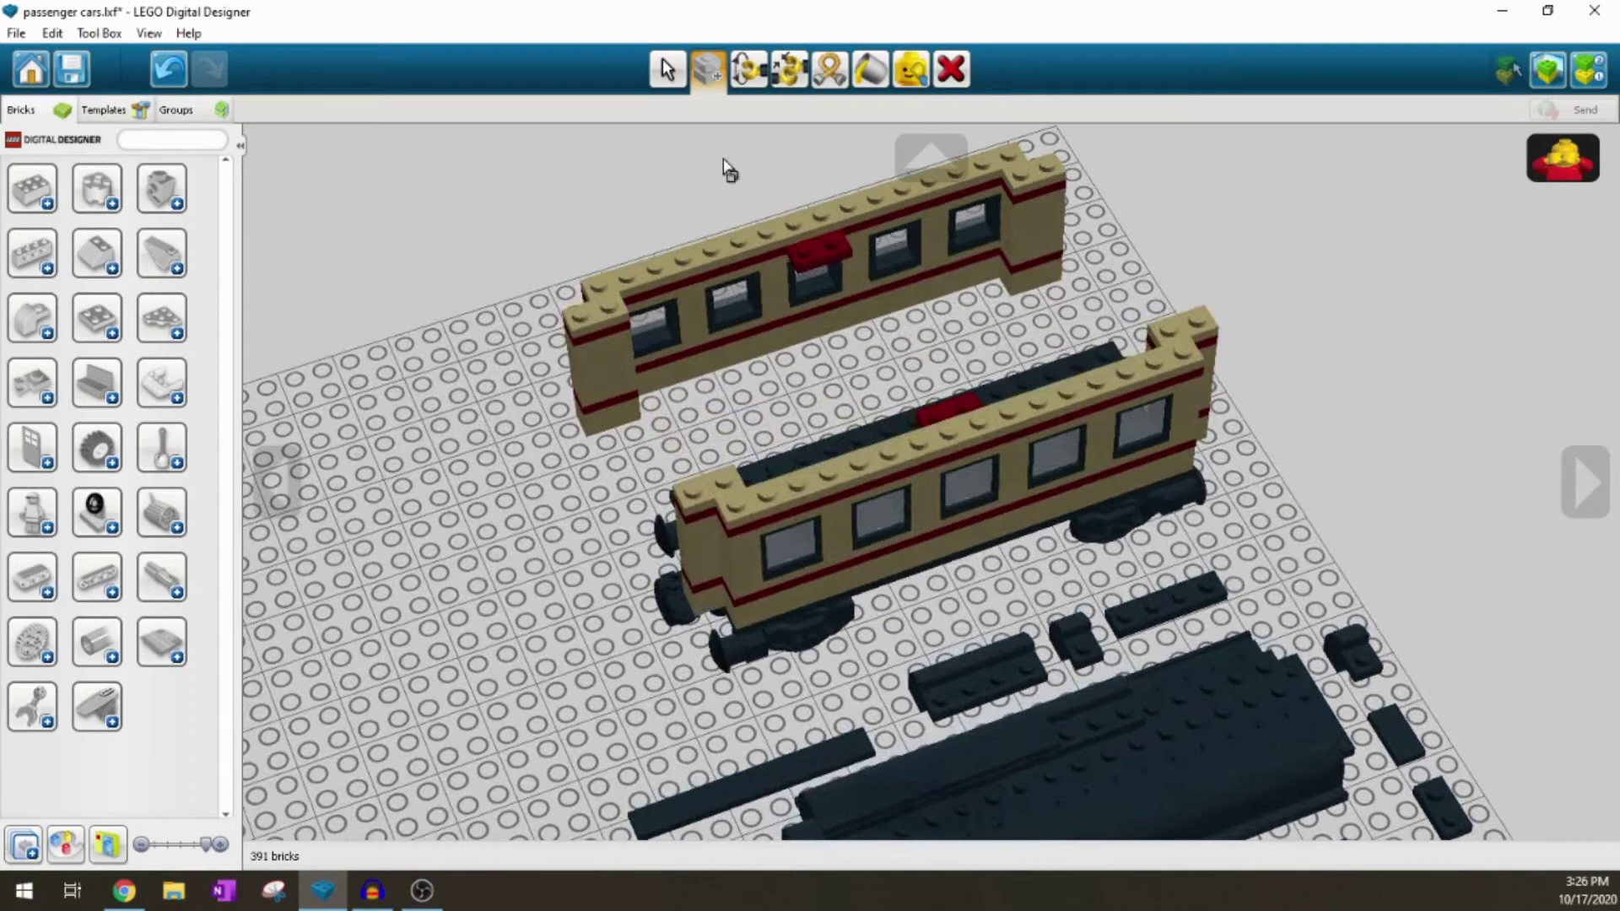
pyautogui.scroll(-3, 500, 291)
pyautogui.moveTo(591, 340); pyautogui.dragTo(503, 353, button='right')
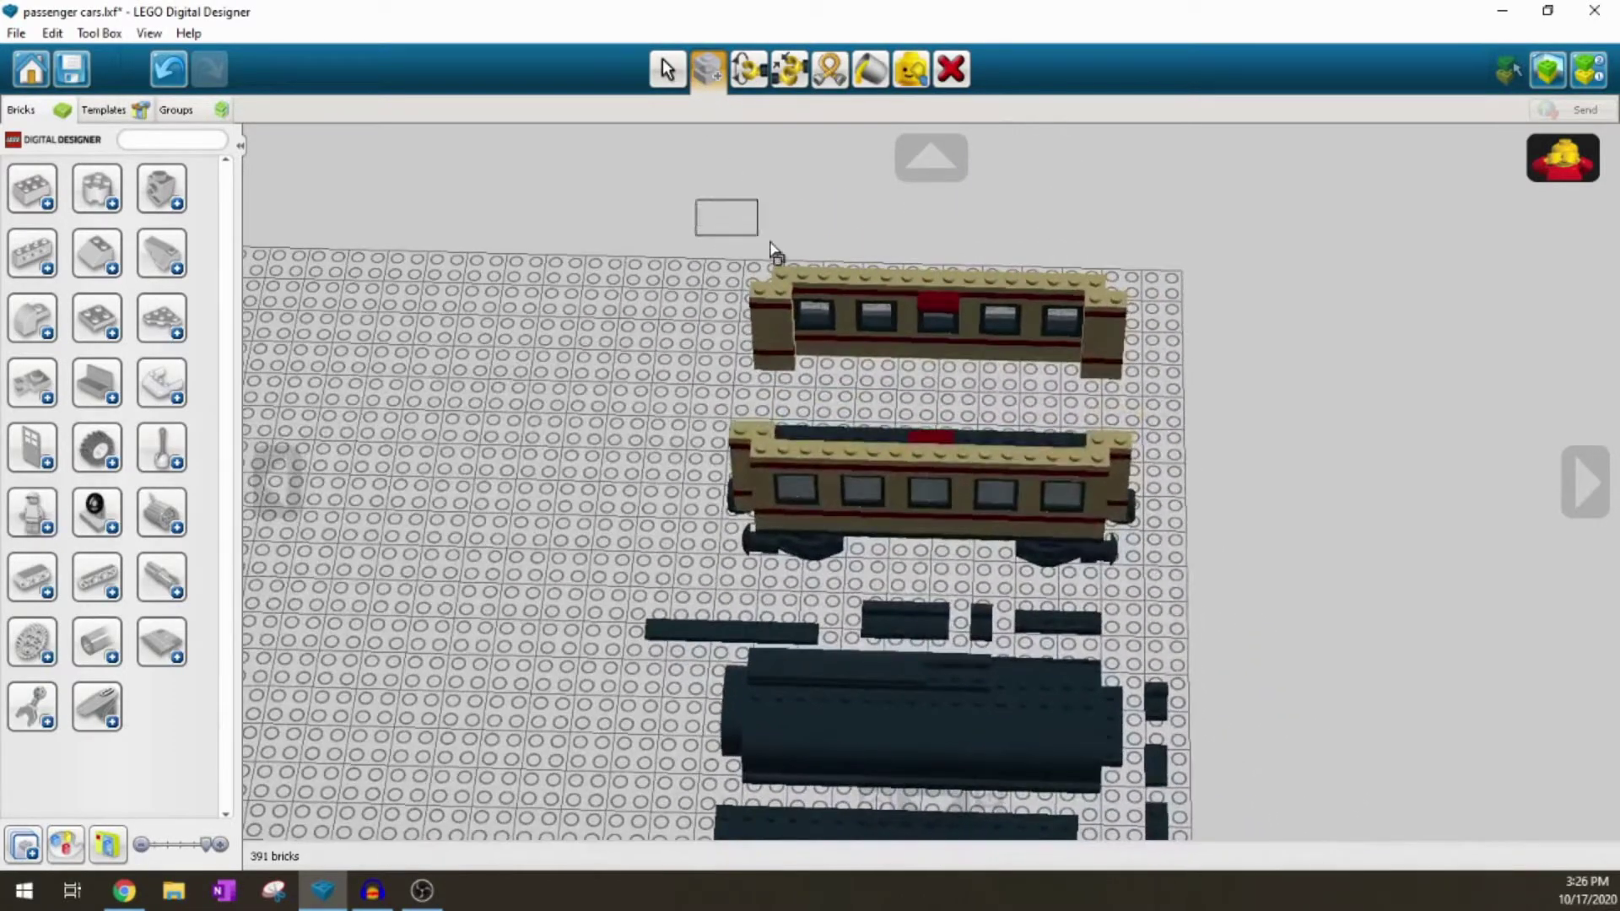
pyautogui.moveTo(770, 244); pyautogui.dragTo(1161, 405)
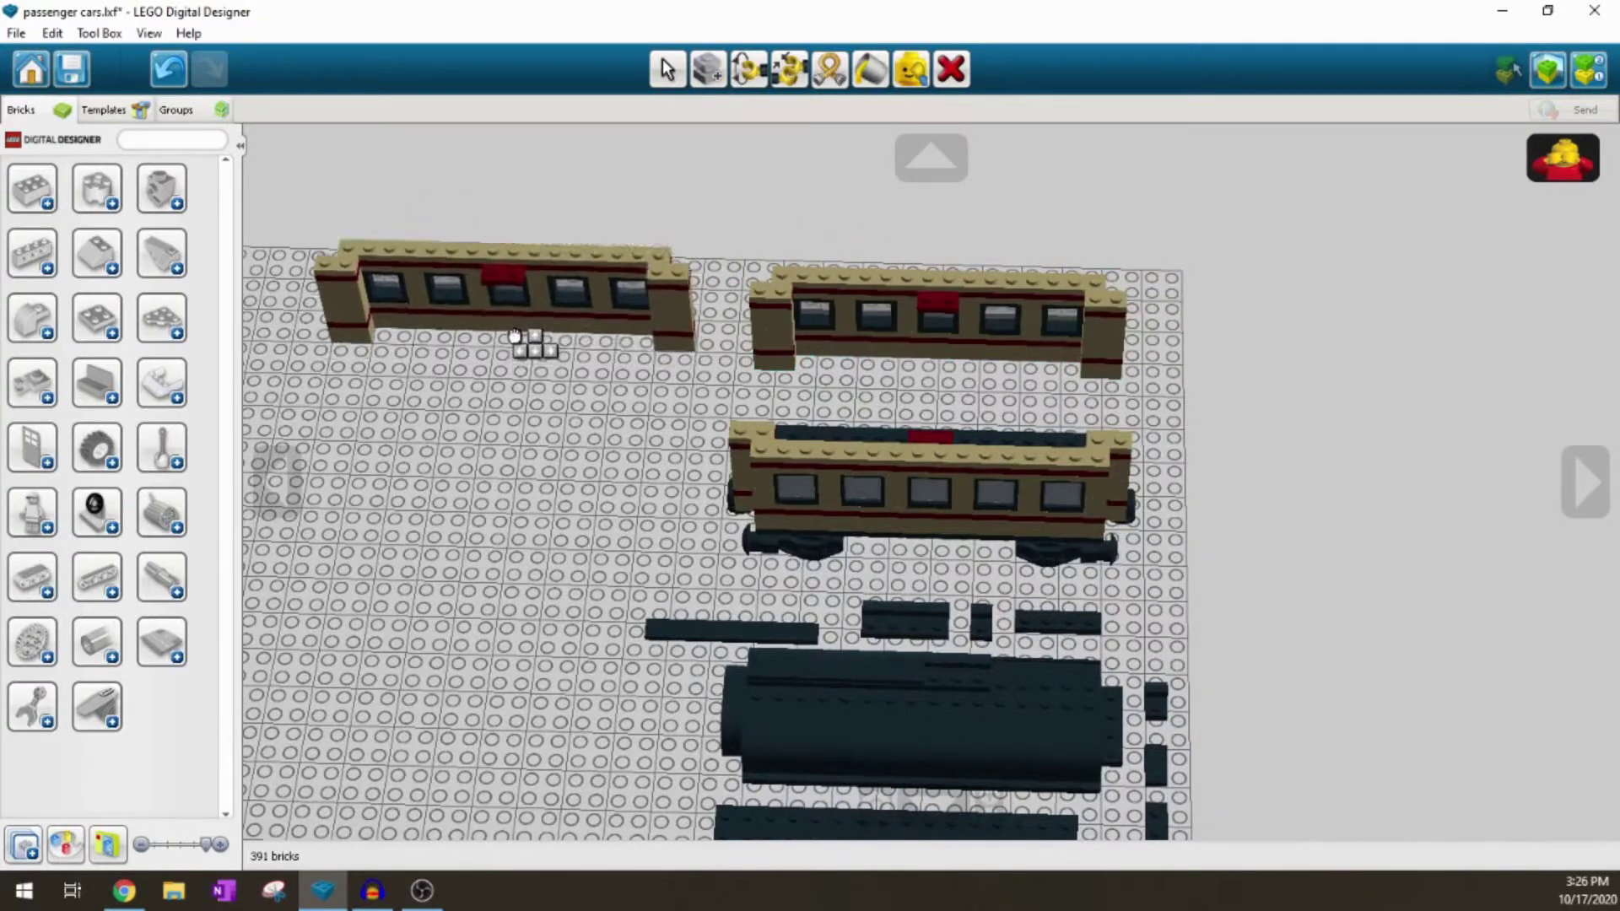
pyautogui.click(508, 350)
# Step: Clone the two freestanding side walls together and place the copies as a second row behind them
pyautogui.scroll(-5, 485, 282)
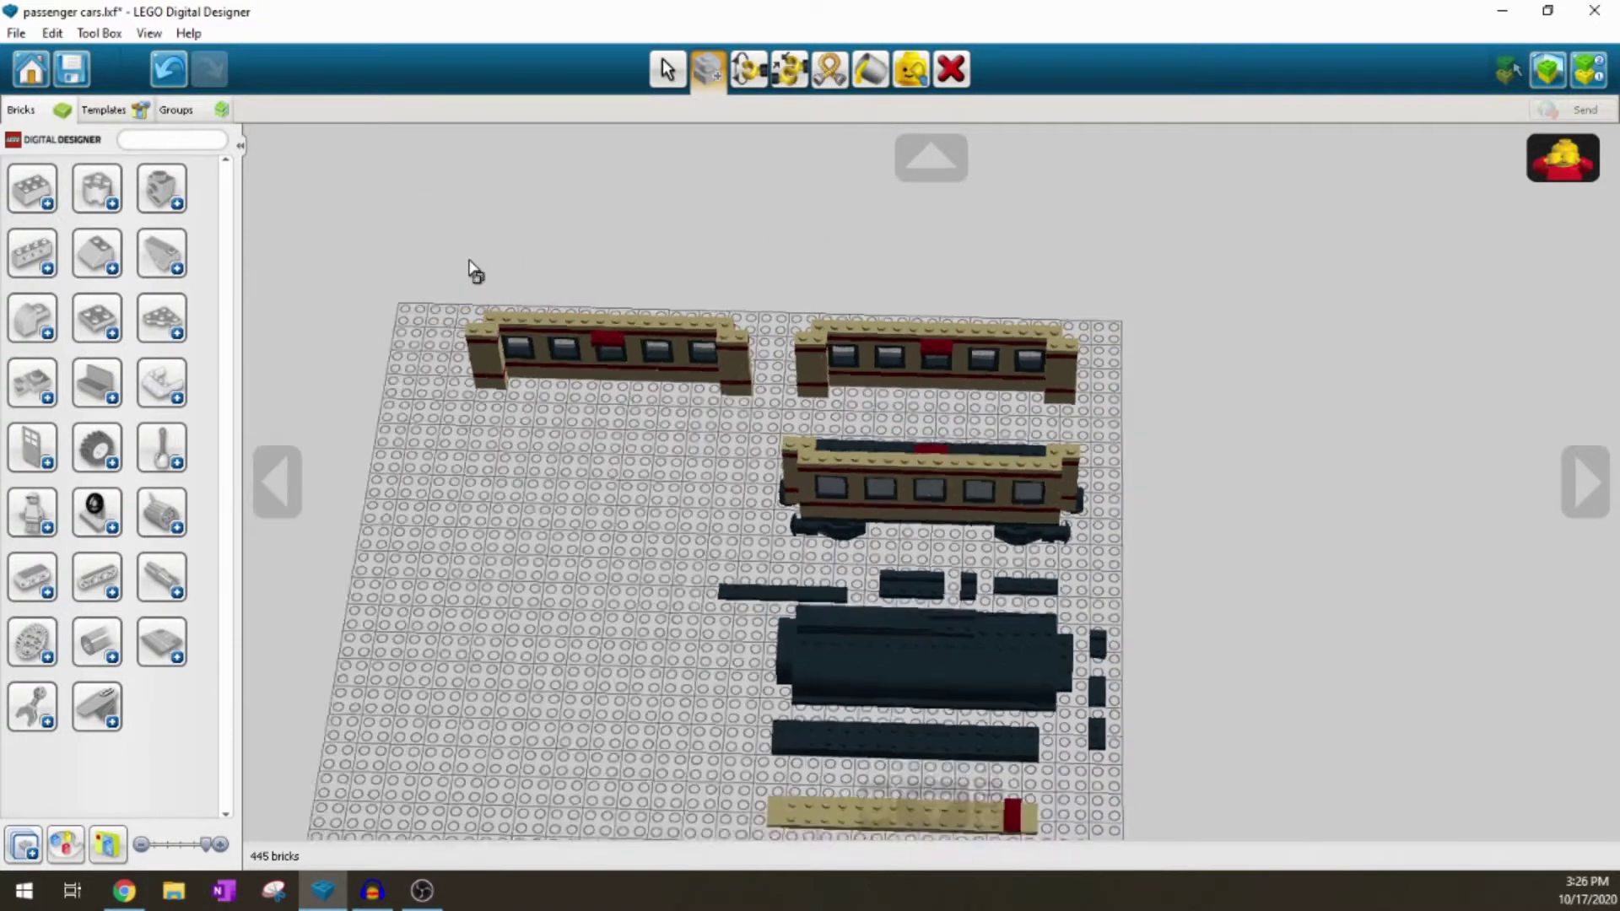
pyautogui.moveTo(458, 265); pyautogui.dragTo(1078, 426)
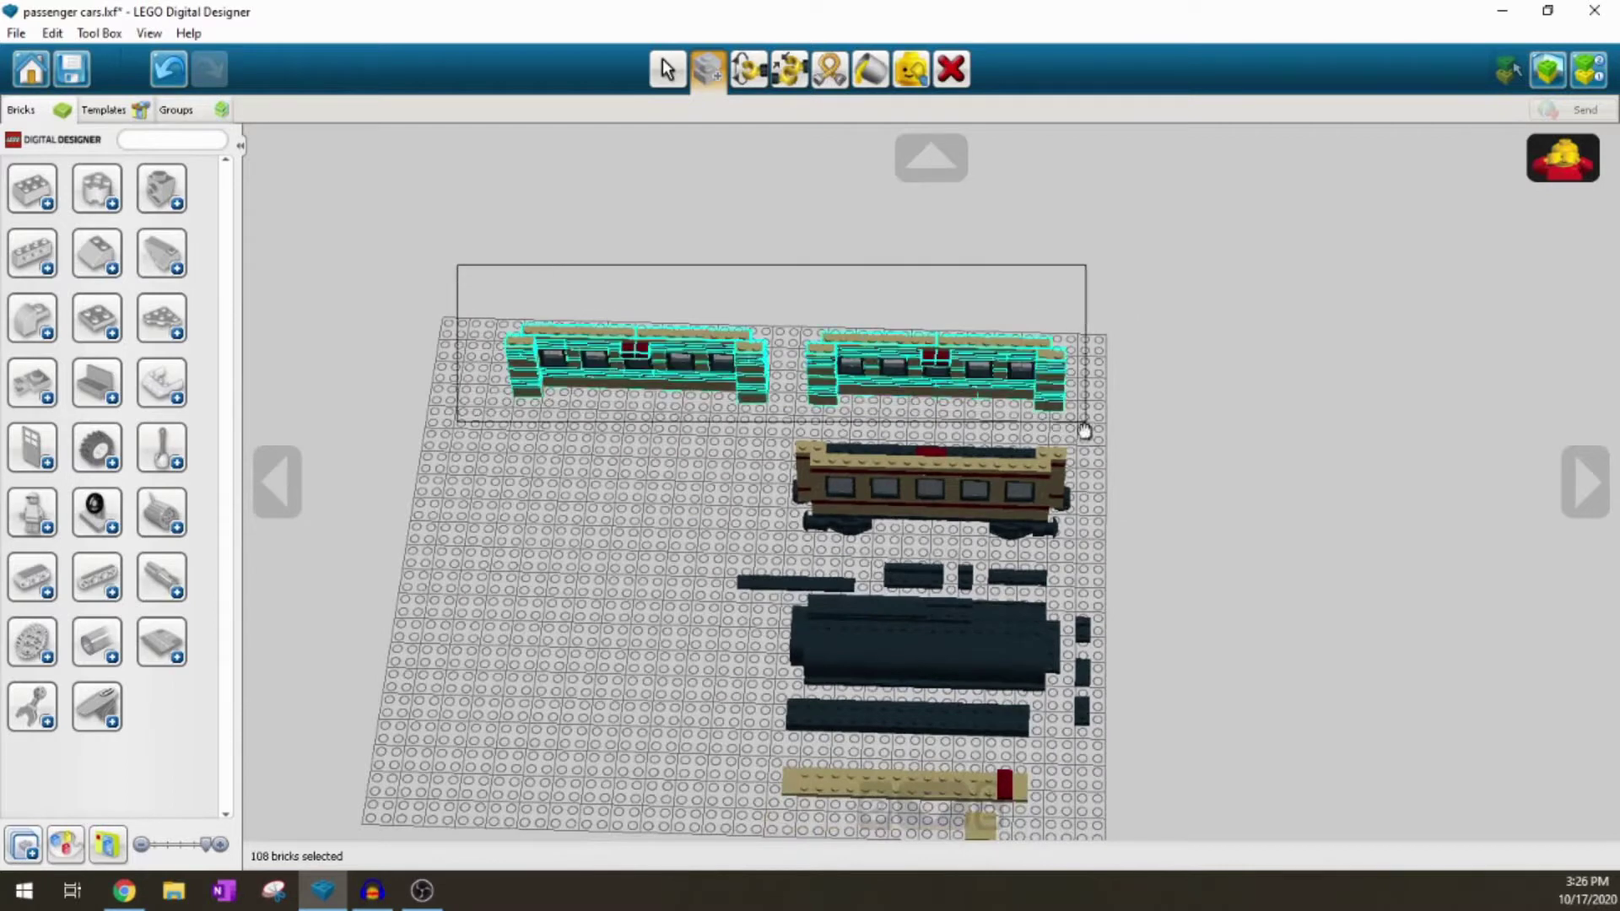
pyautogui.click(803, 308)
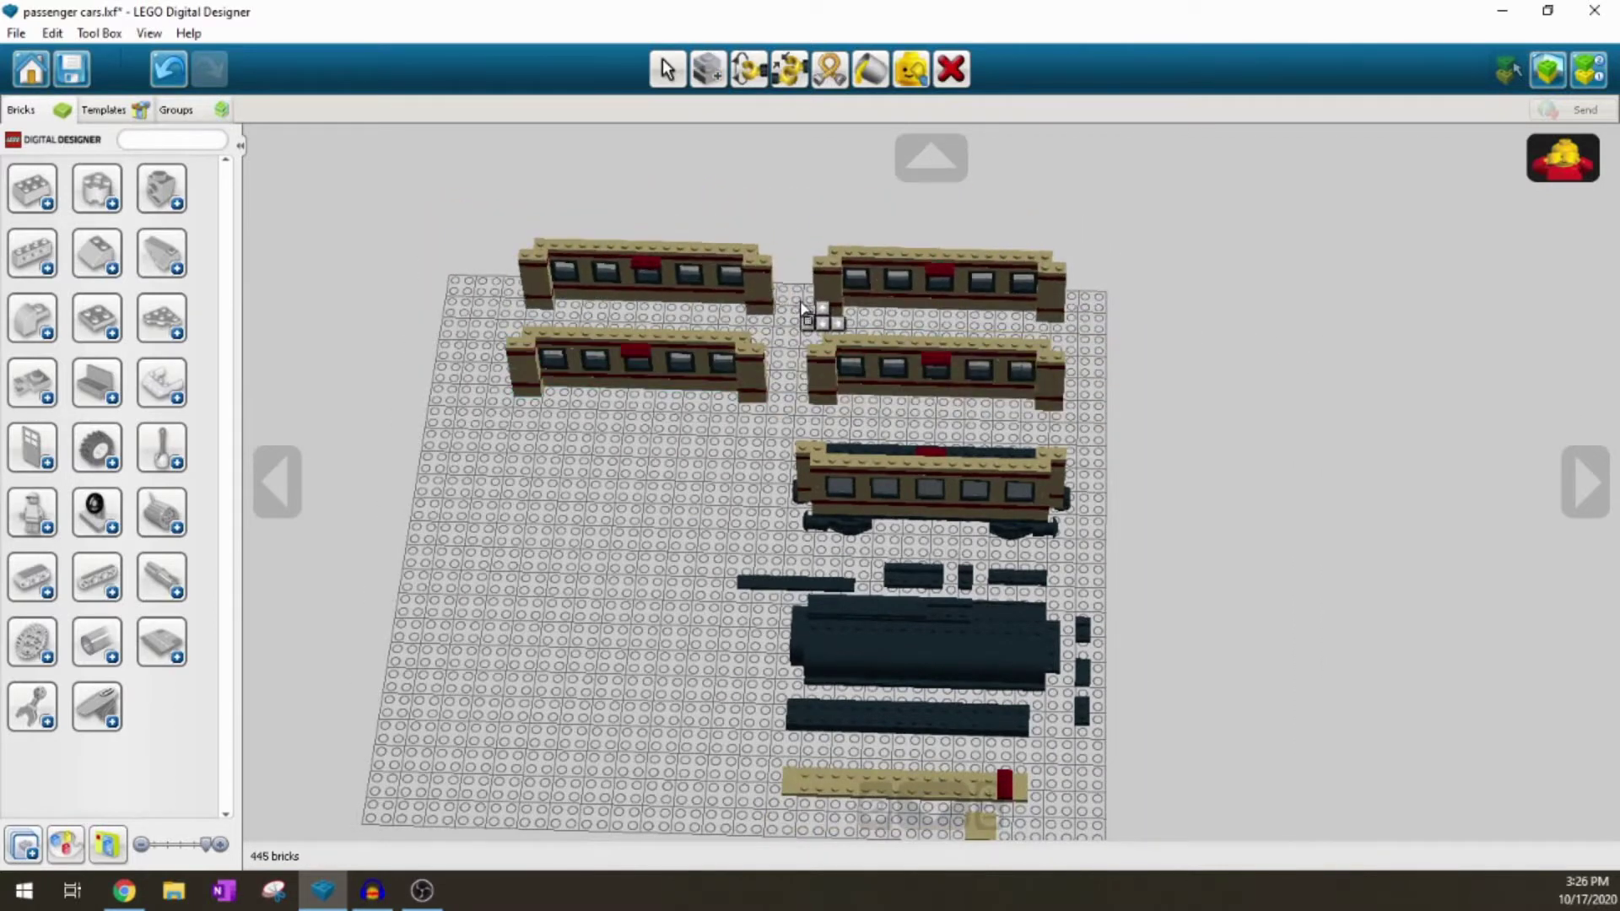
# Step: Clone the four freestanding side walls together and place the copies as two further rows behind them
pyautogui.scroll(-3, 701, 354)
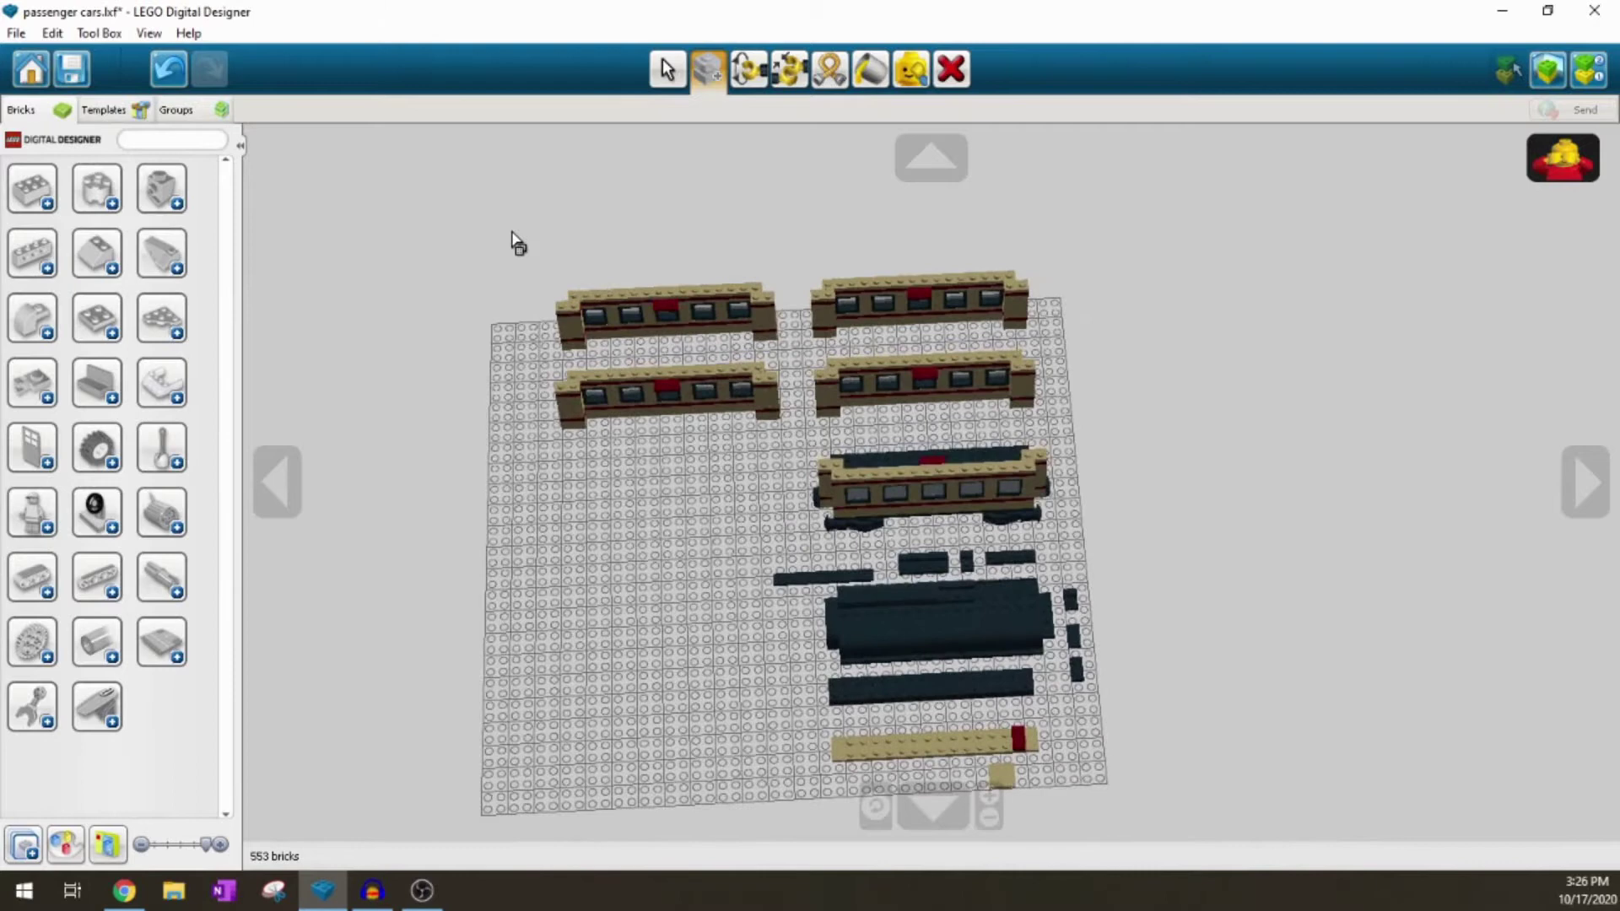
pyautogui.moveTo(511, 230); pyautogui.dragTo(1070, 435)
pyautogui.scroll(-1, 919, 342)
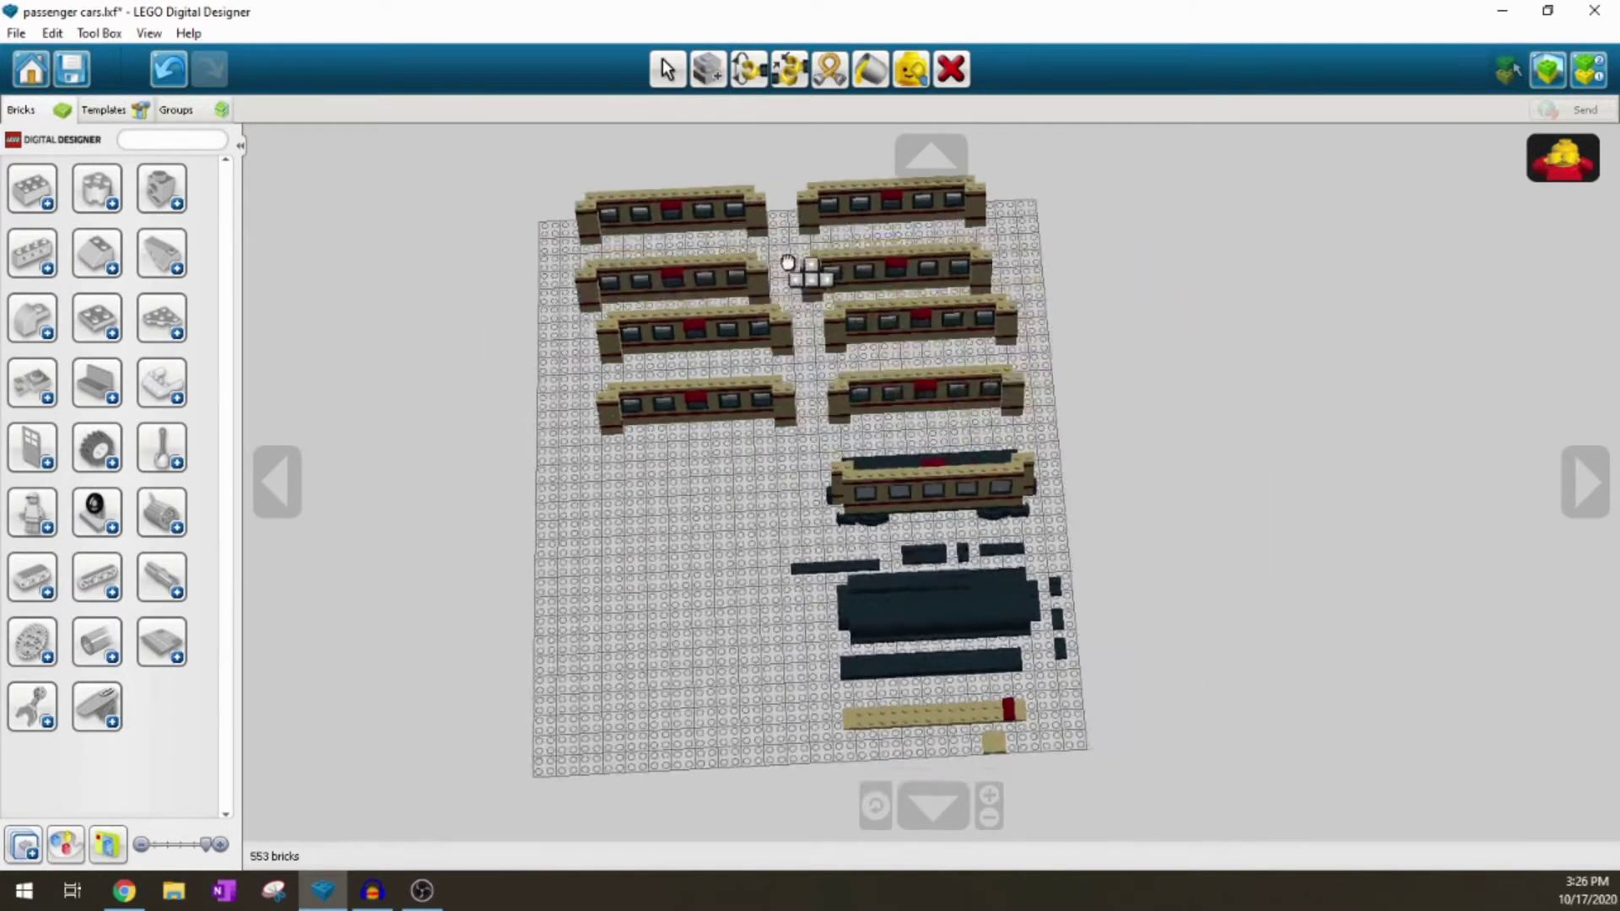
pyautogui.click(807, 263)
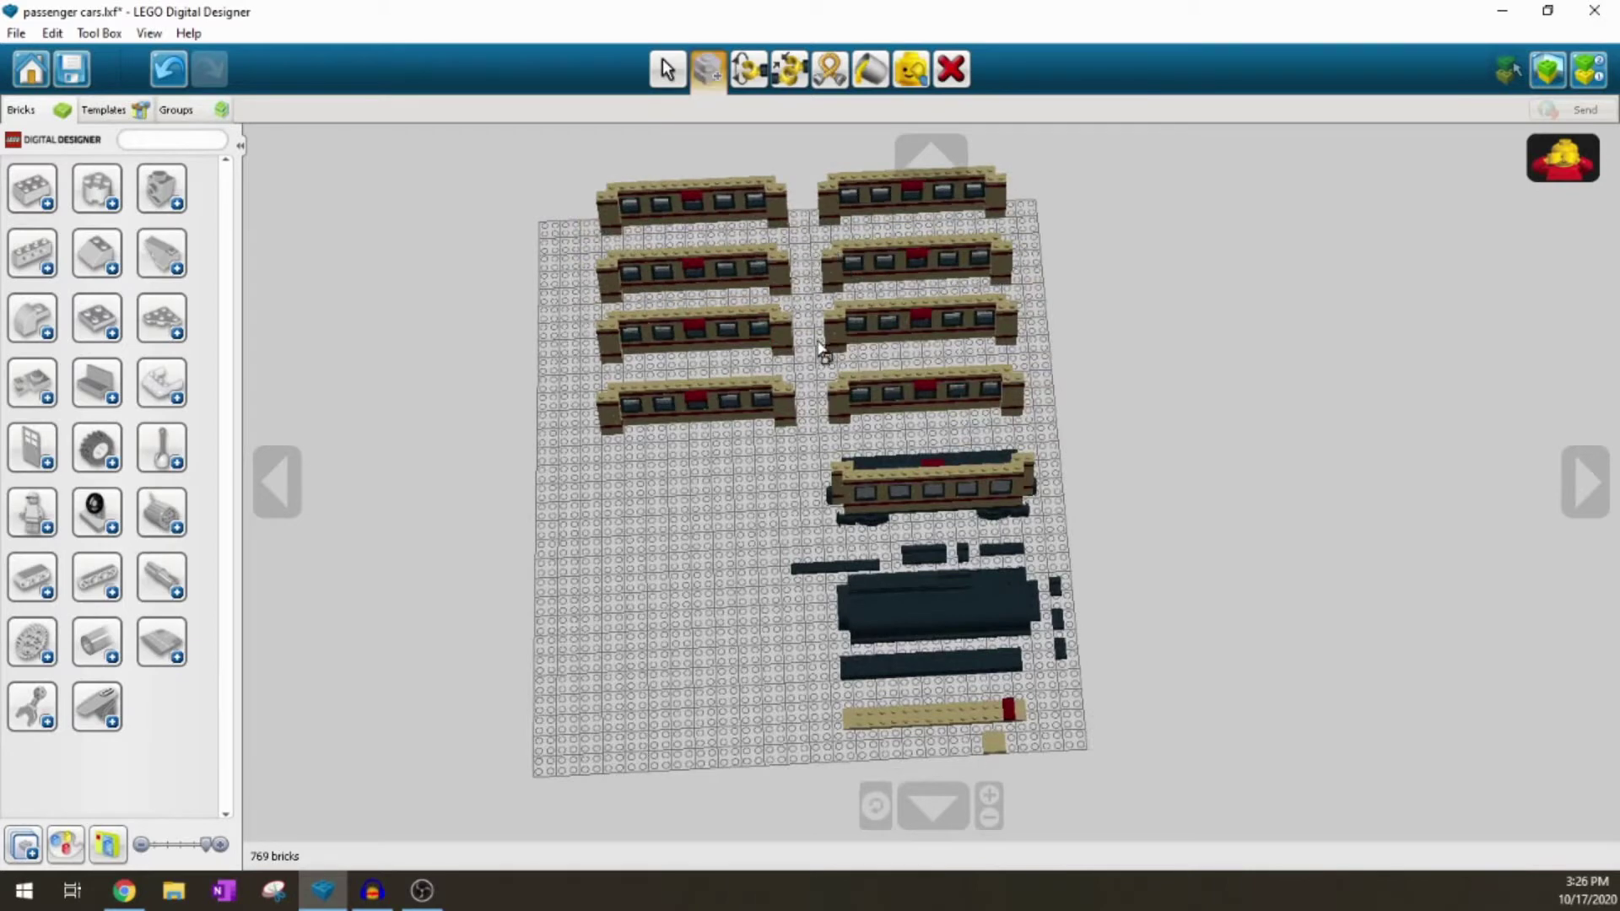
pyautogui.scroll(-2, 816, 369)
pyautogui.moveTo(816, 403); pyautogui.dragTo(936, 371, button='right')
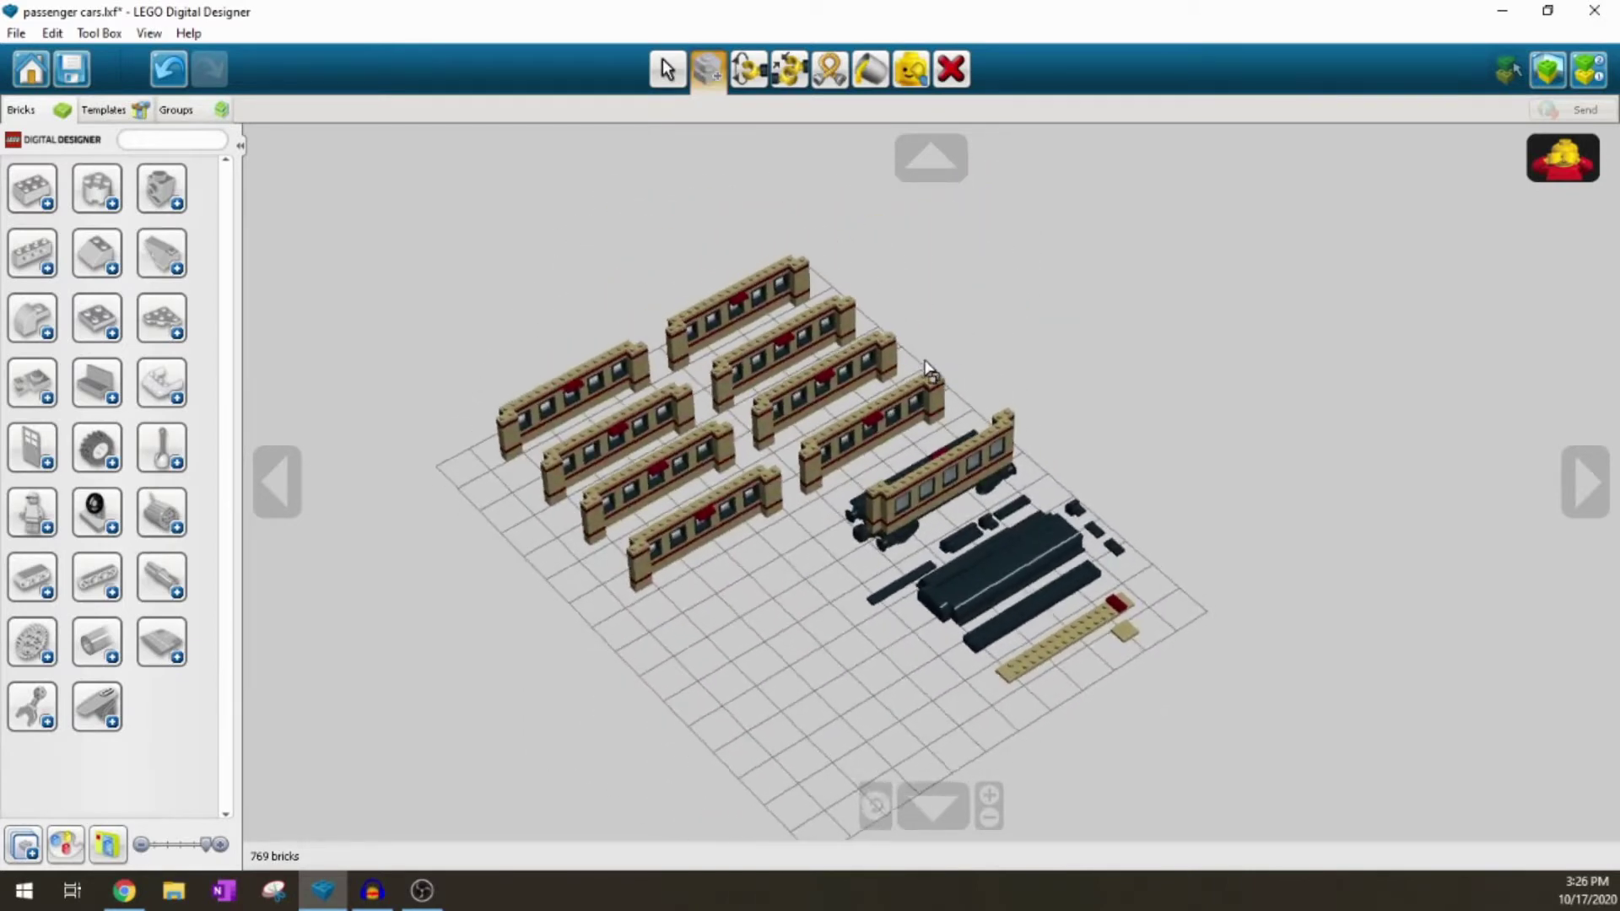
pyautogui.moveTo(925, 369); pyautogui.dragTo(802, 394, button='right')
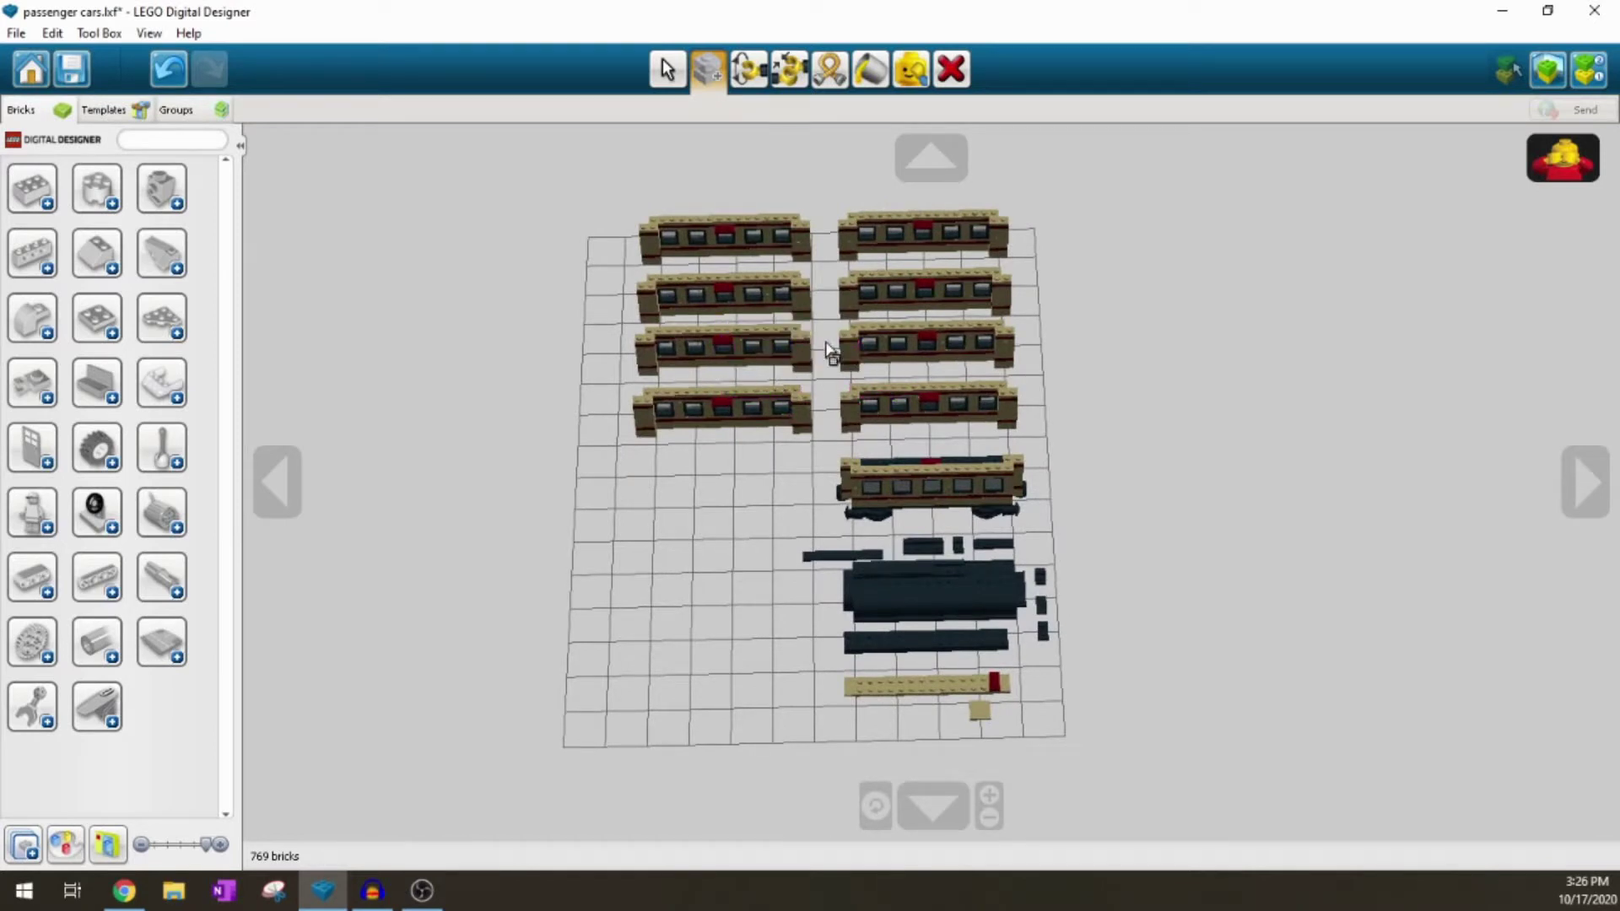
pyautogui.scroll(-1, 712, 229)
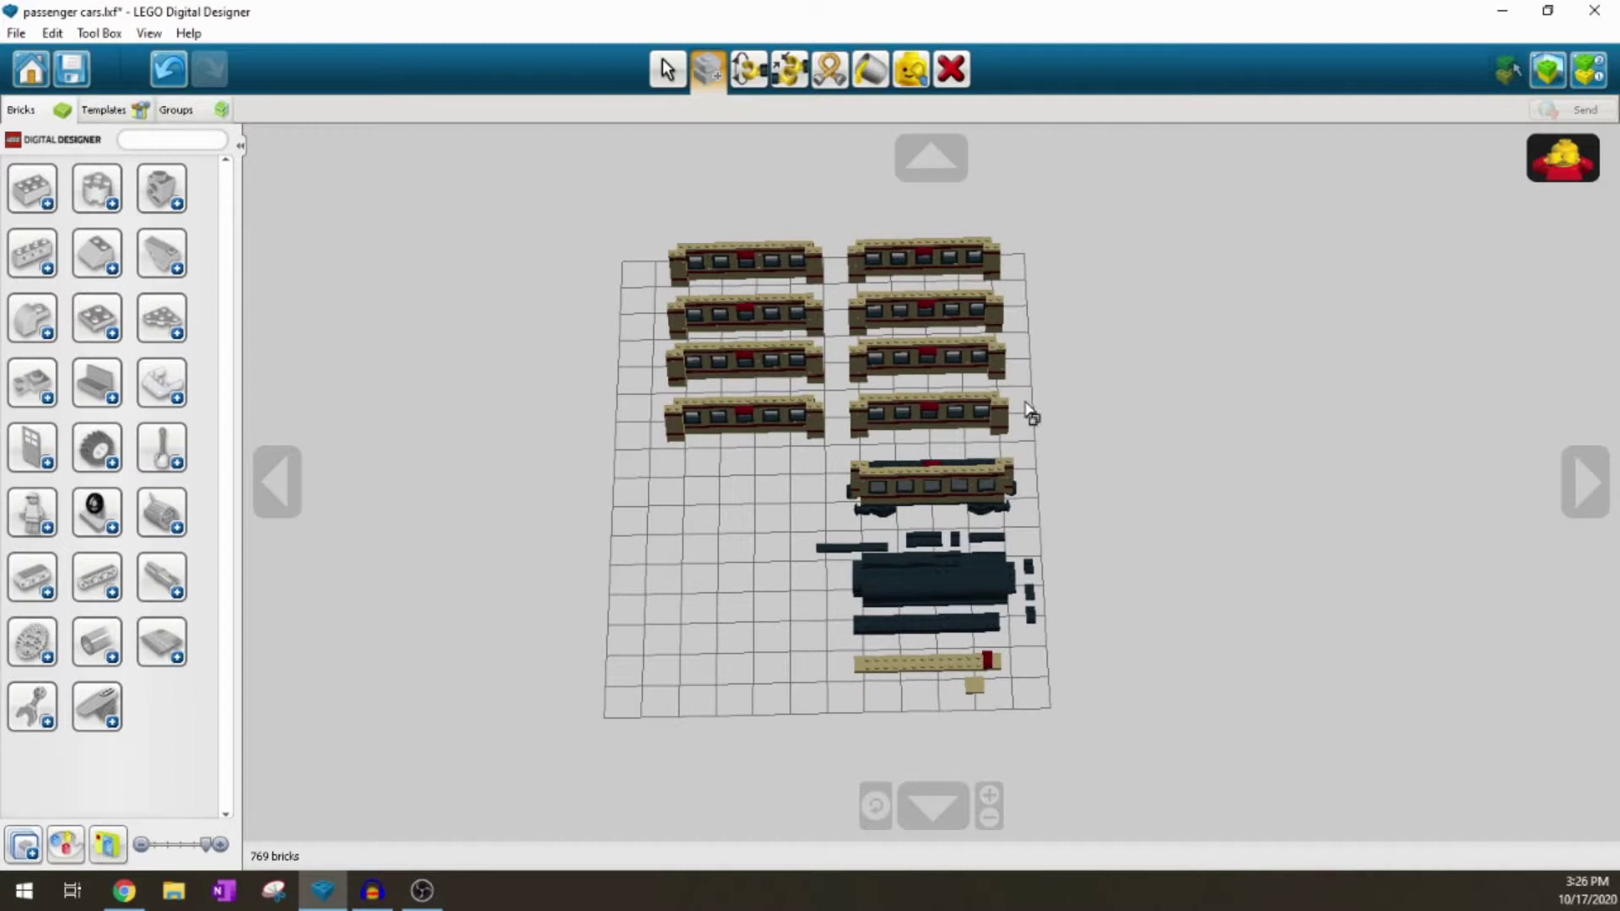
# Step: Delete the surplus freestanding side walls and their leftover bricks, keeping only the wall directly behind the train base
pyautogui.click(667, 69)
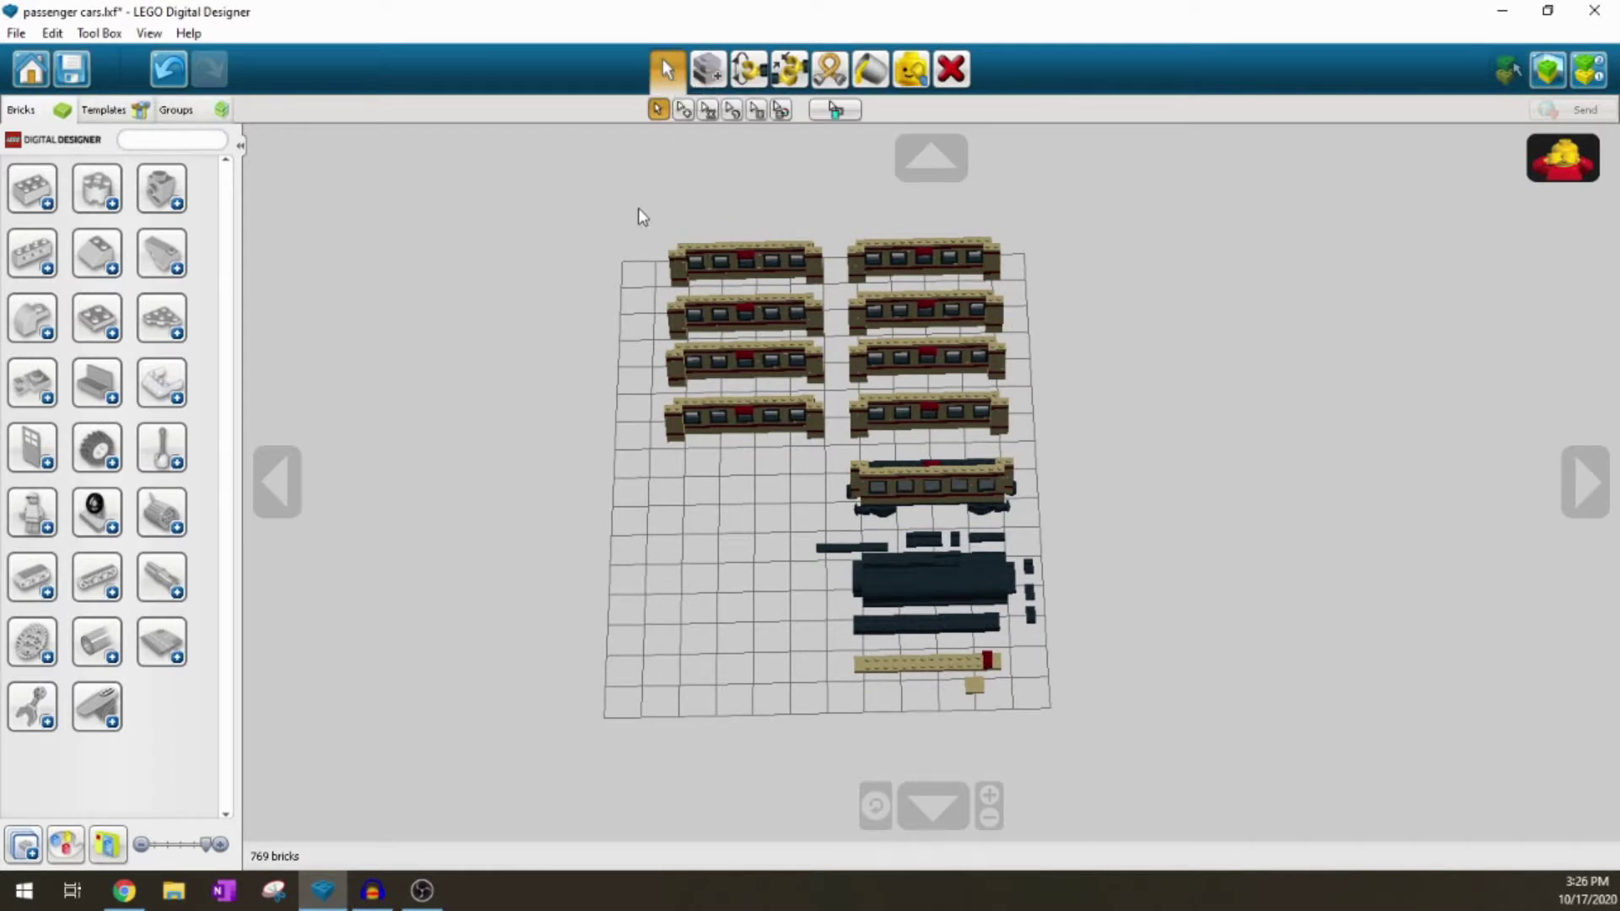
pyautogui.moveTo(639, 209); pyautogui.dragTo(641, 253, button='right')
pyautogui.click(951, 69)
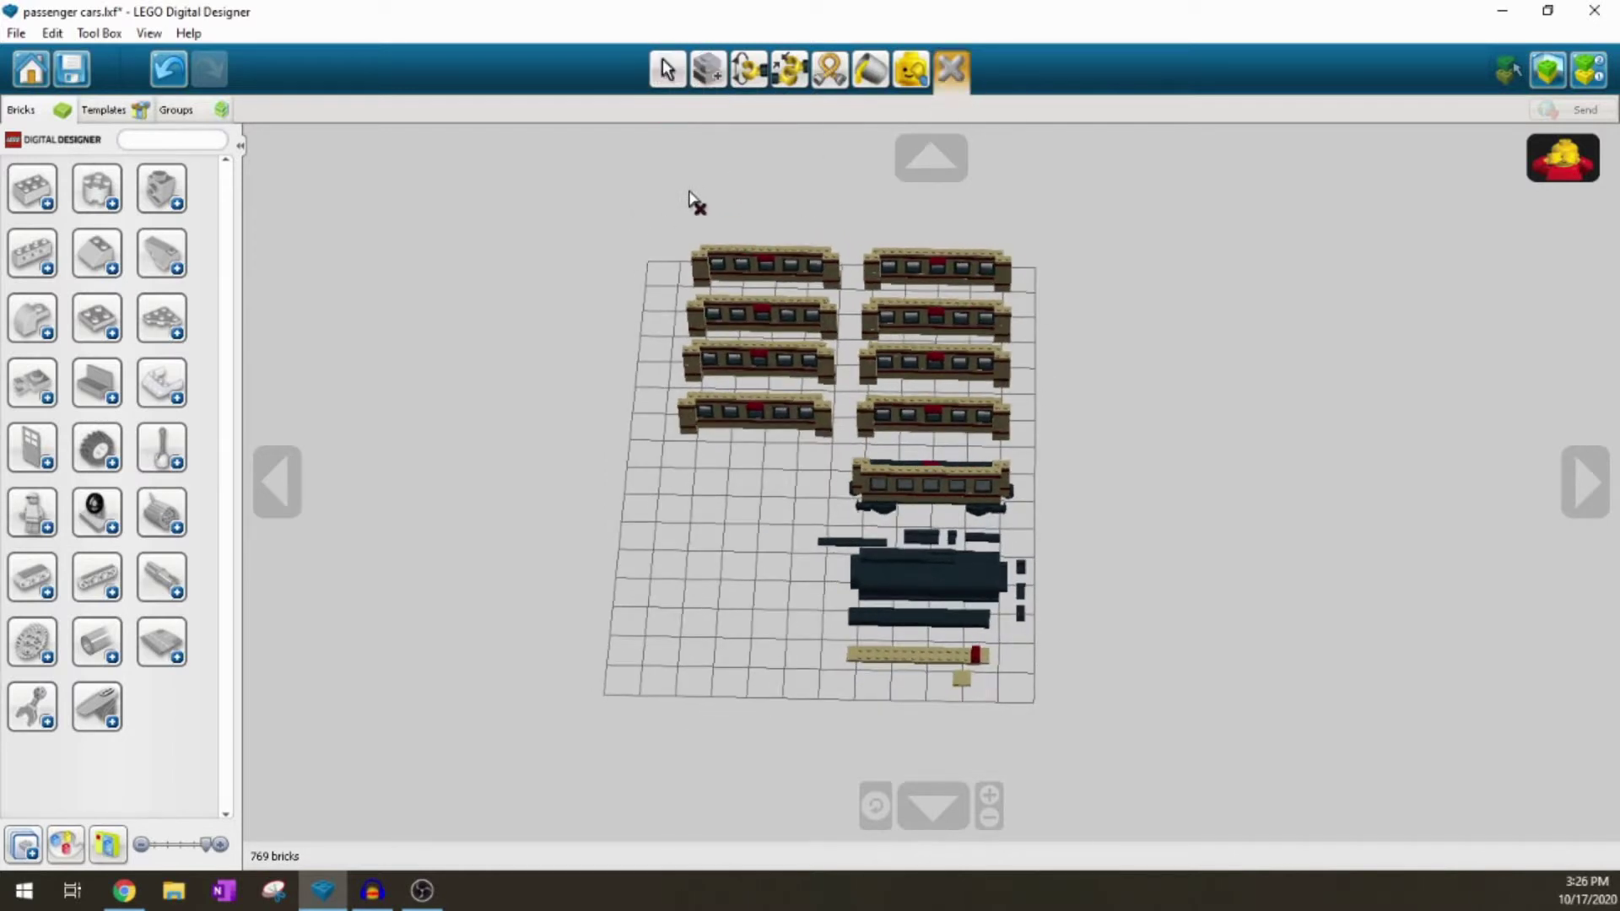
pyautogui.moveTo(656, 196); pyautogui.dragTo(1050, 390)
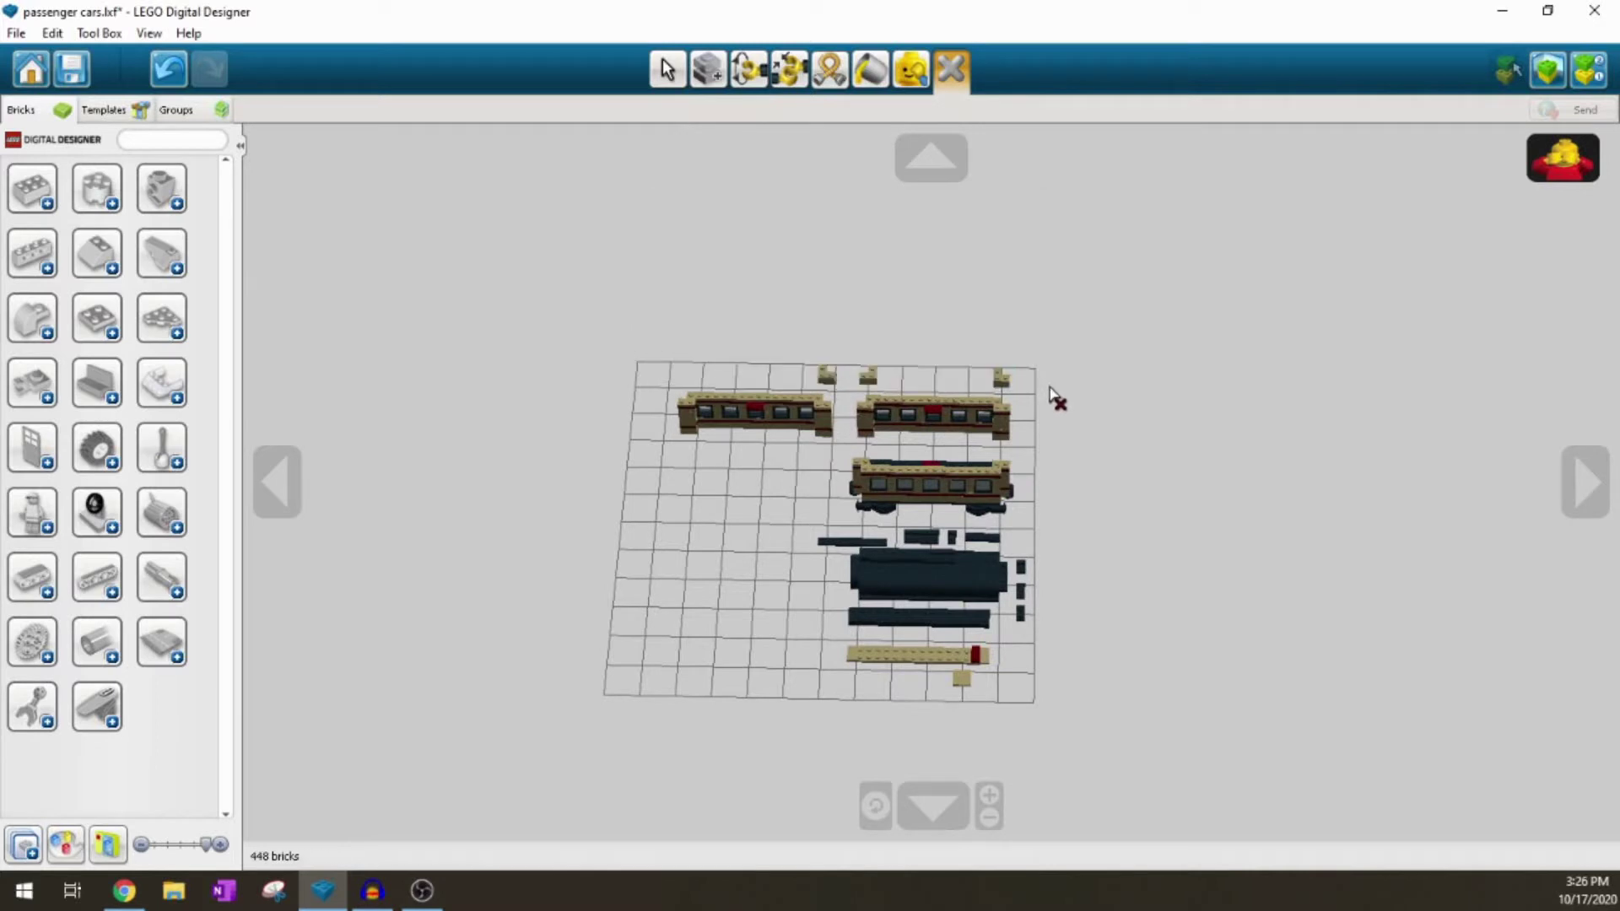
pyautogui.moveTo(674, 372); pyautogui.dragTo(829, 405)
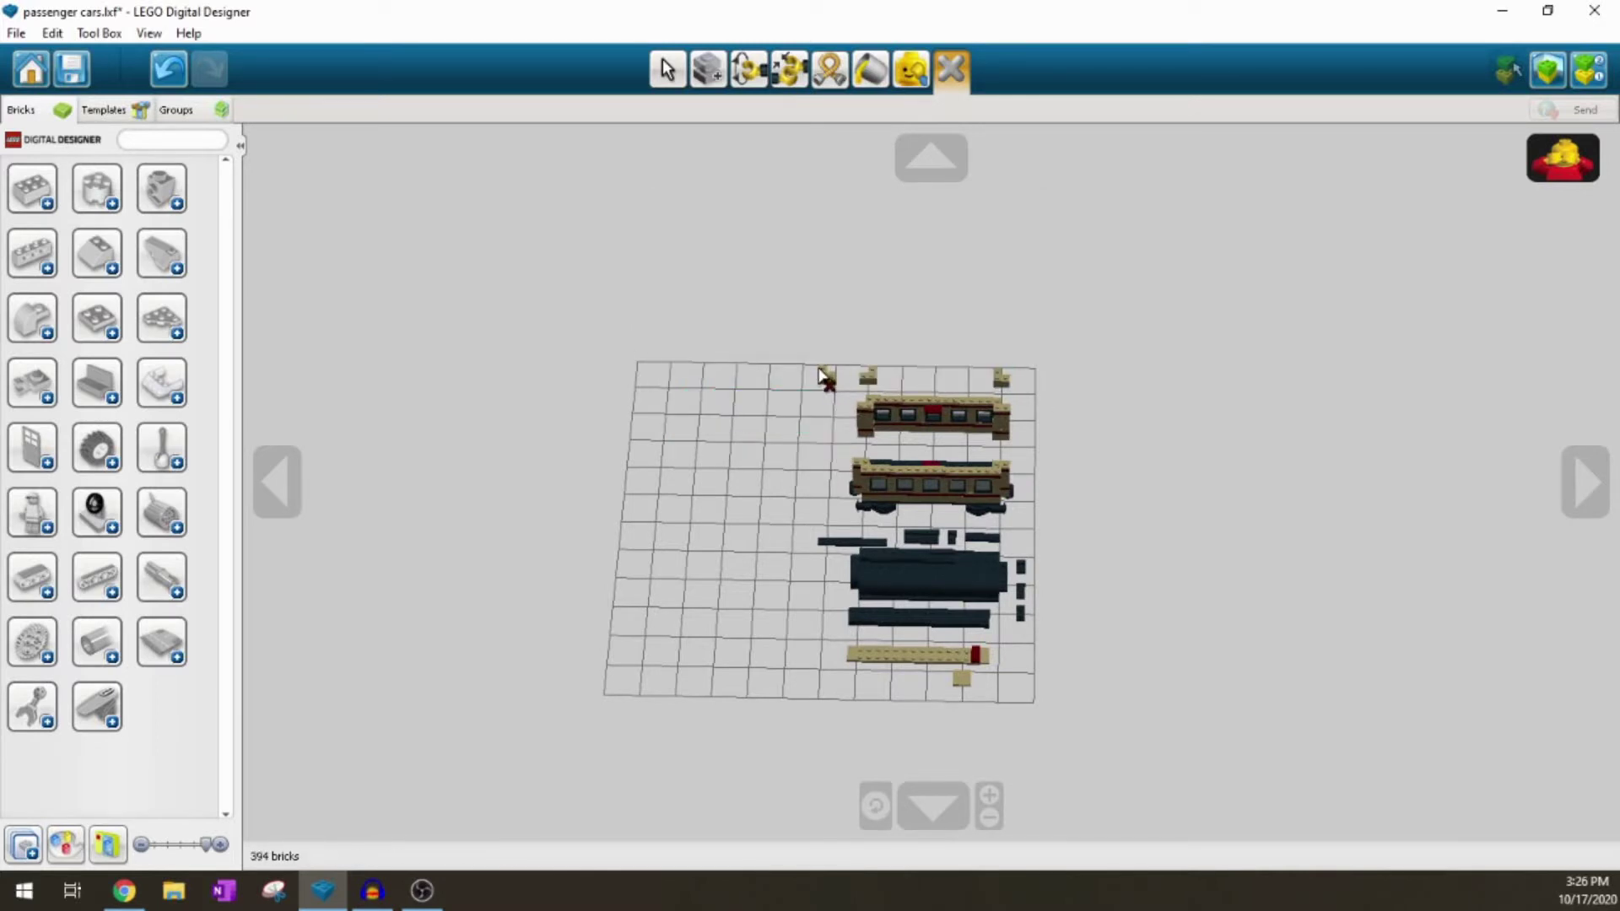
pyautogui.click(998, 381)
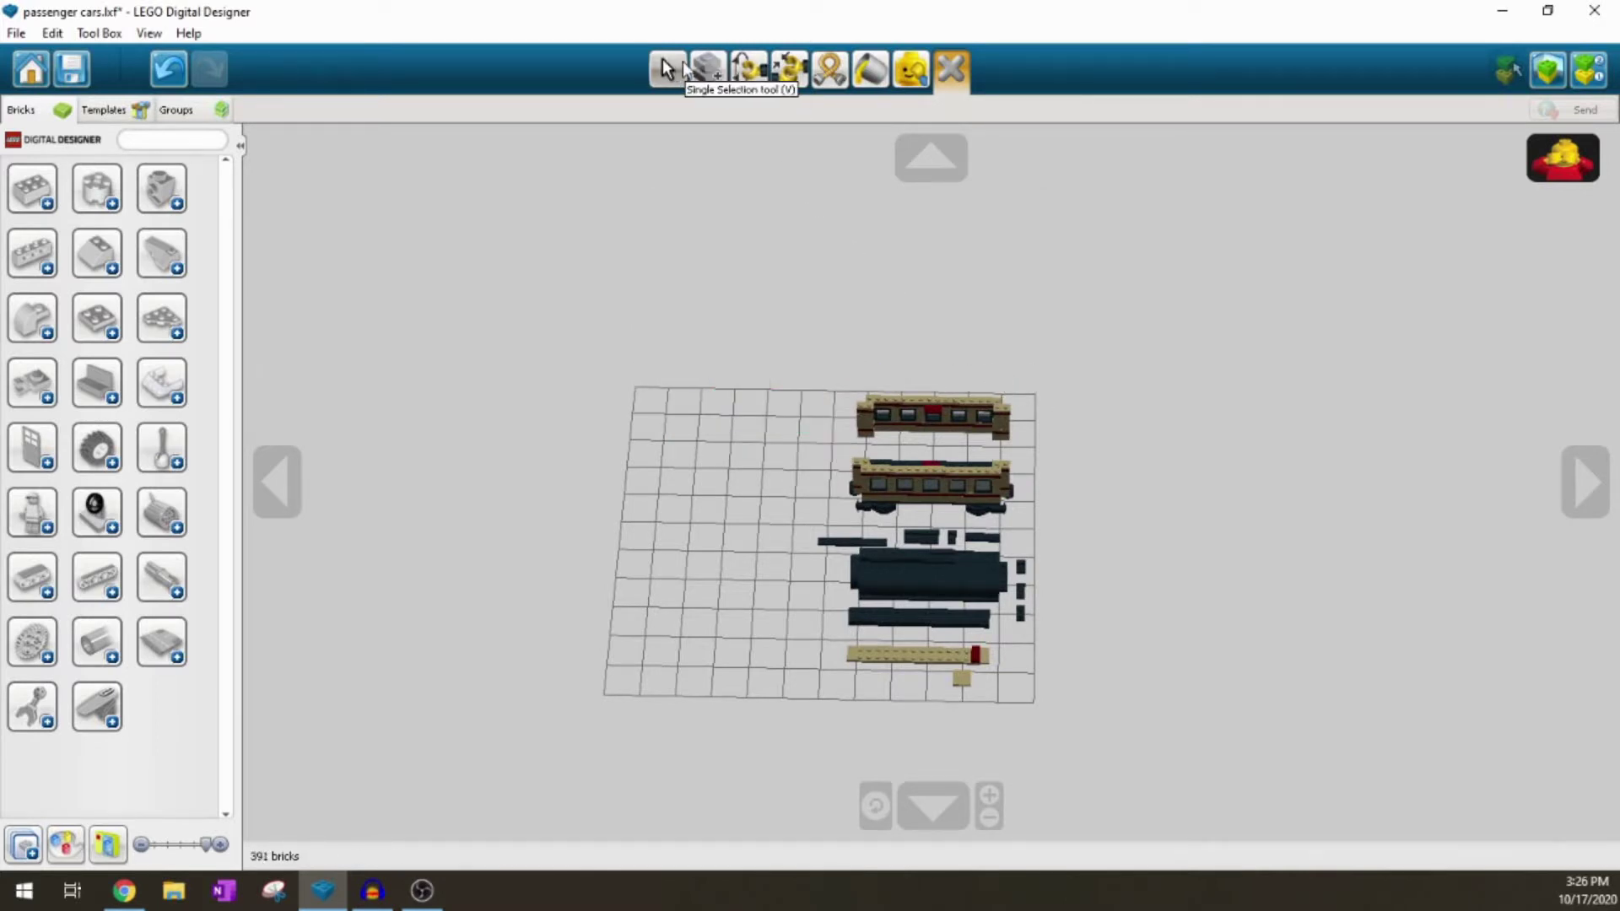
# Step: Move the whole remaining freestanding side wall onto the open long edge of the train base, opposite the attached wall
pyautogui.click(667, 69)
pyautogui.scroll(2, 892, 324)
pyautogui.scroll(1, 893, 324)
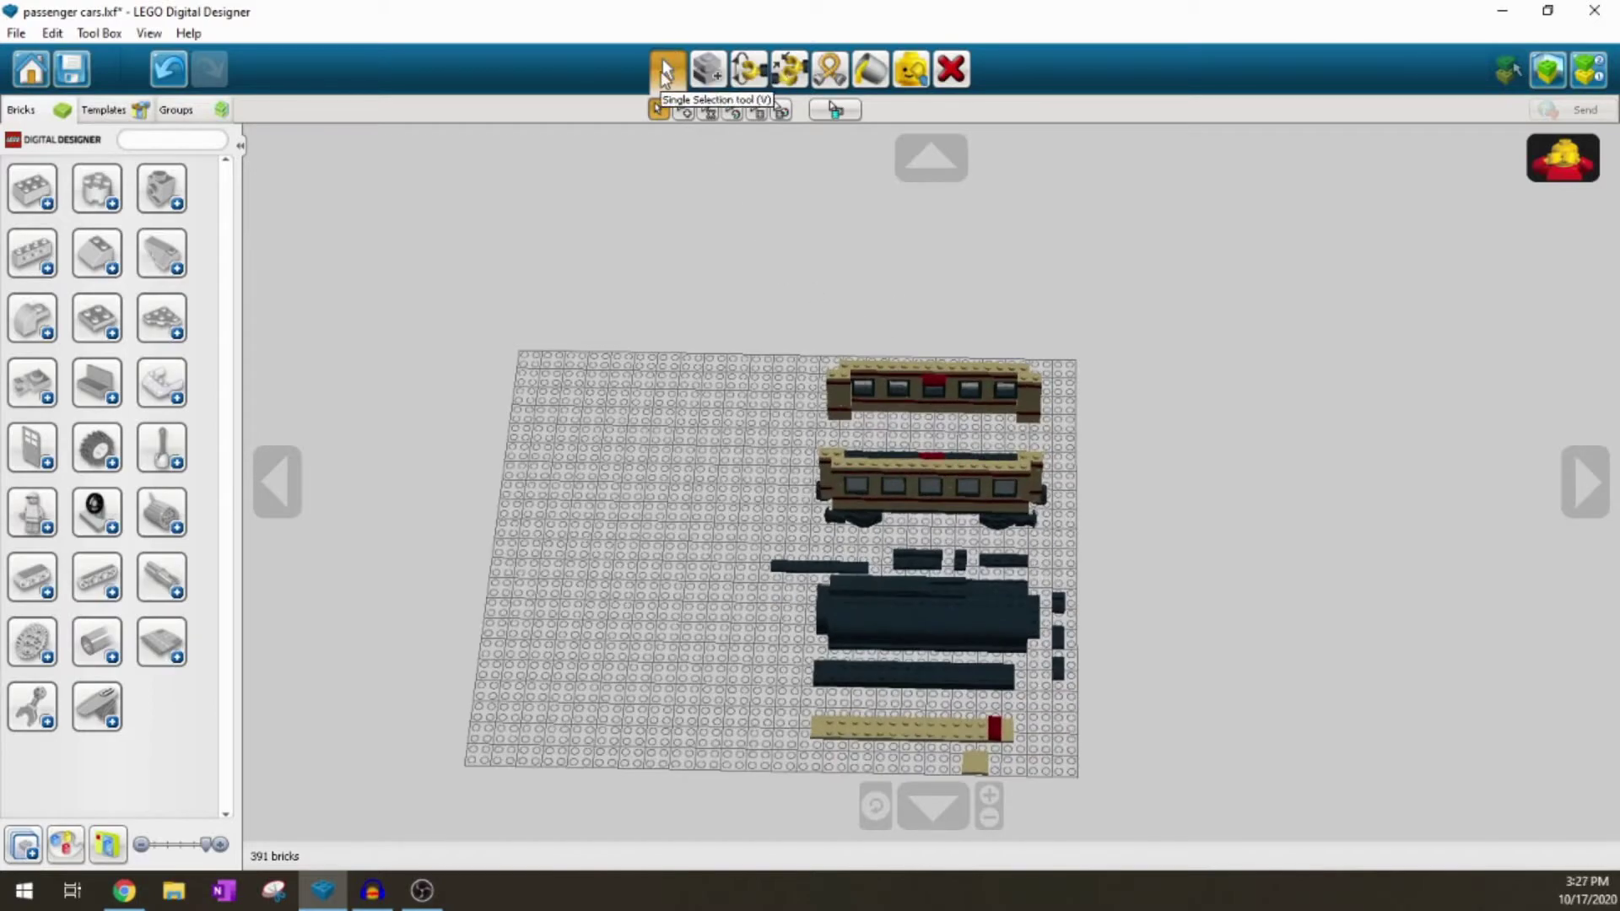
pyautogui.moveTo(883, 363); pyautogui.dragTo(1061, 427)
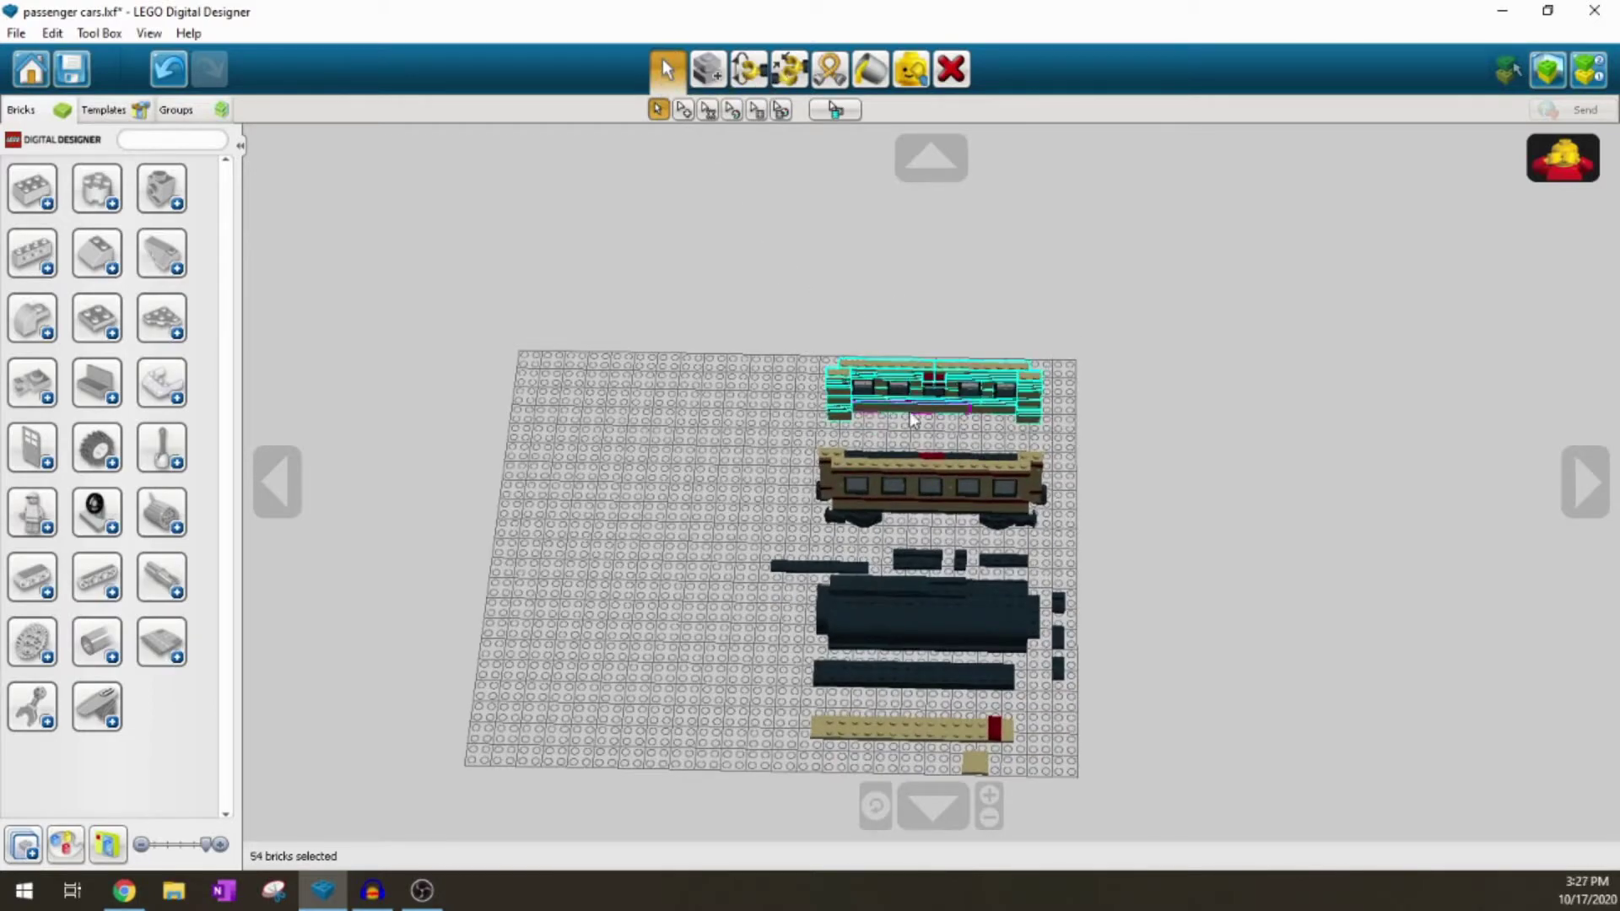
pyautogui.scroll(2, 869, 381)
pyautogui.moveTo(874, 383); pyautogui.dragTo(918, 397, button='right')
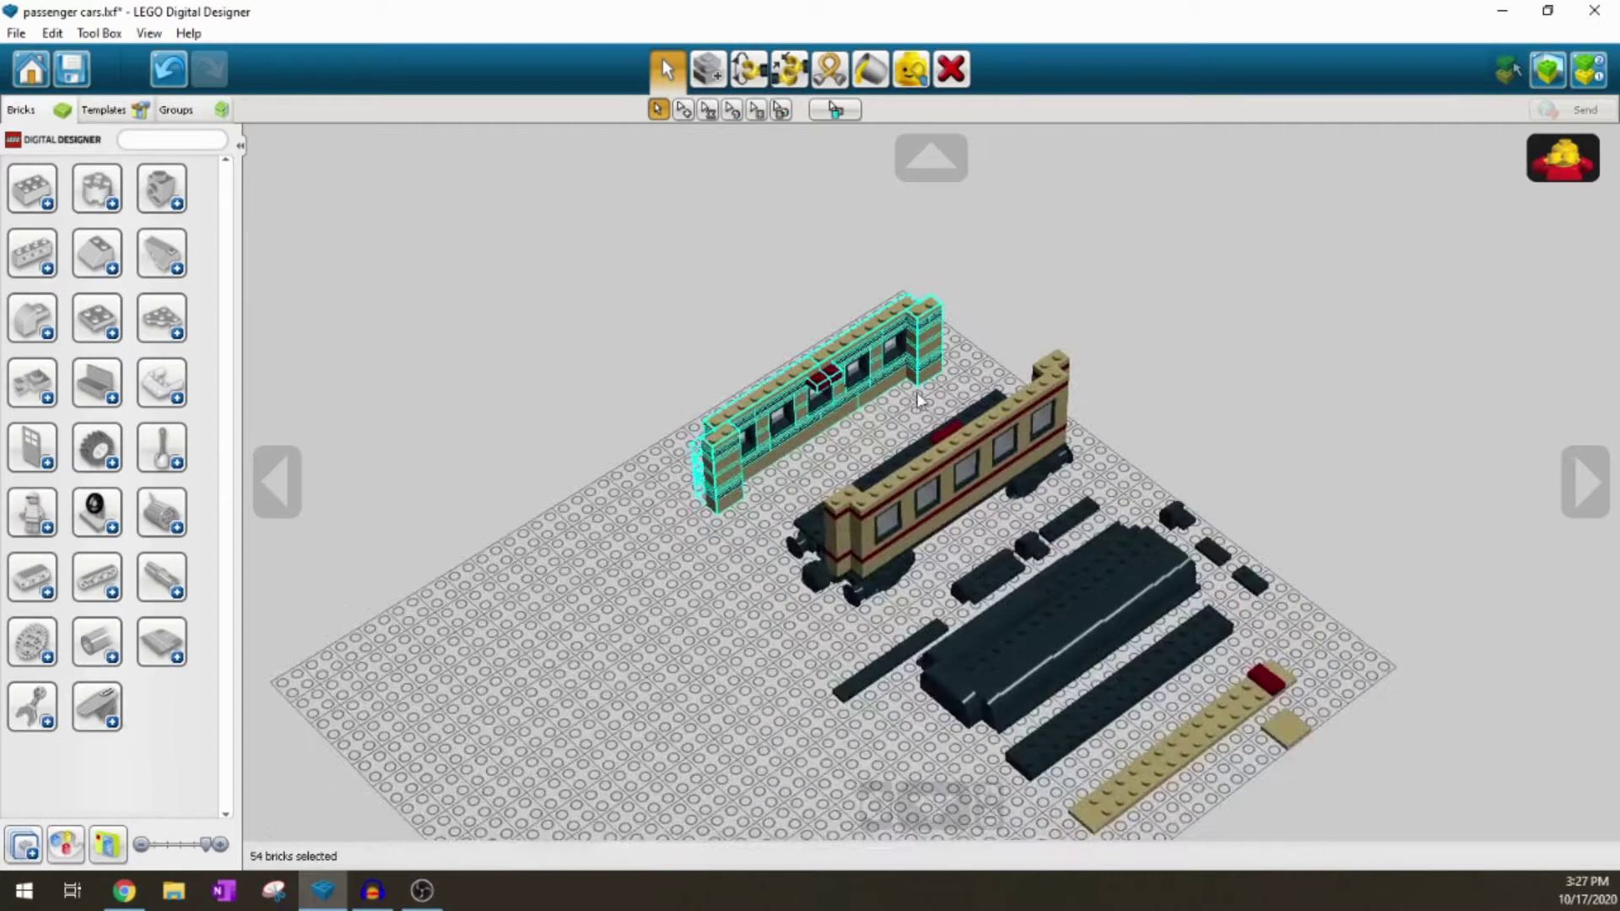
pyautogui.click(804, 420)
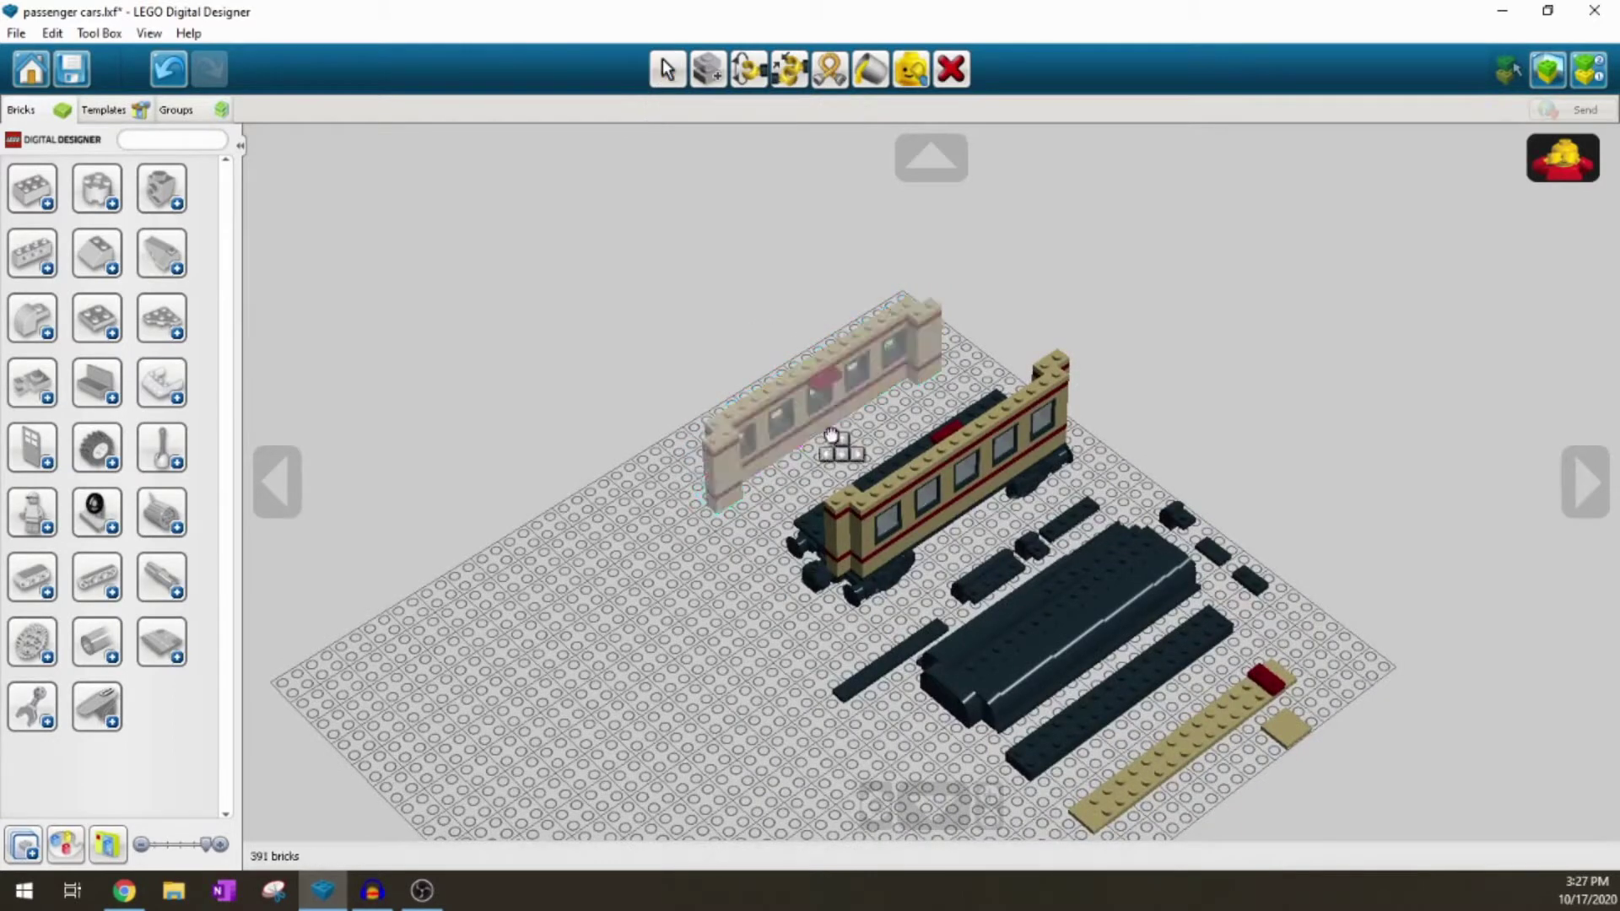
pyautogui.moveTo(847, 452); pyautogui.dragTo(822, 501, button='right')
pyautogui.moveTo(881, 468); pyautogui.dragTo(905, 439)
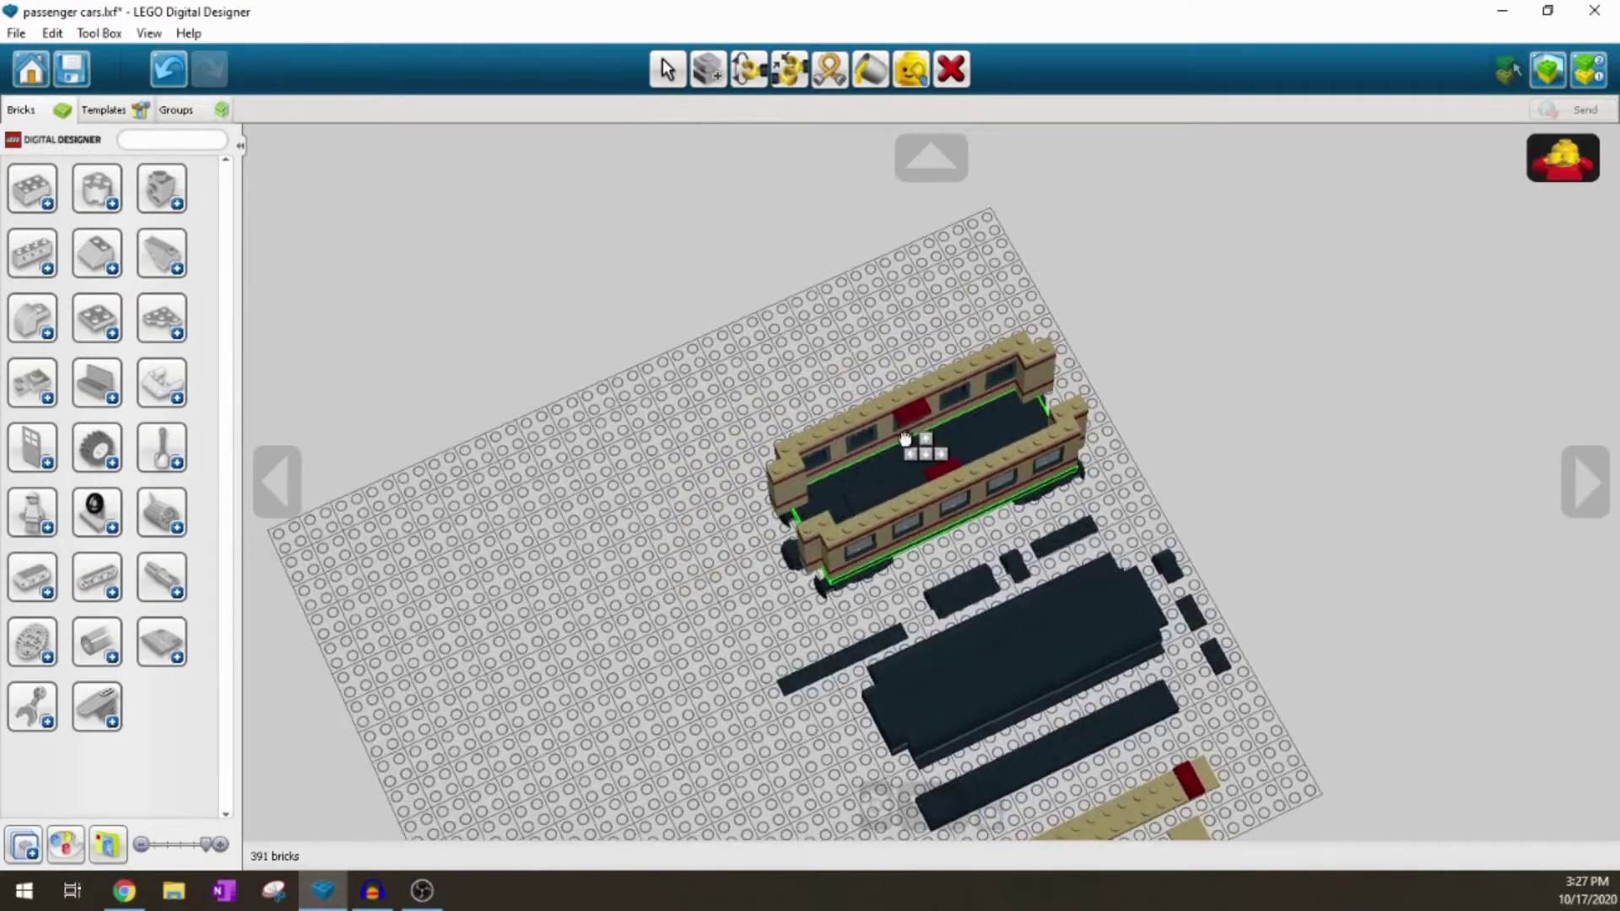
pyautogui.click(906, 444)
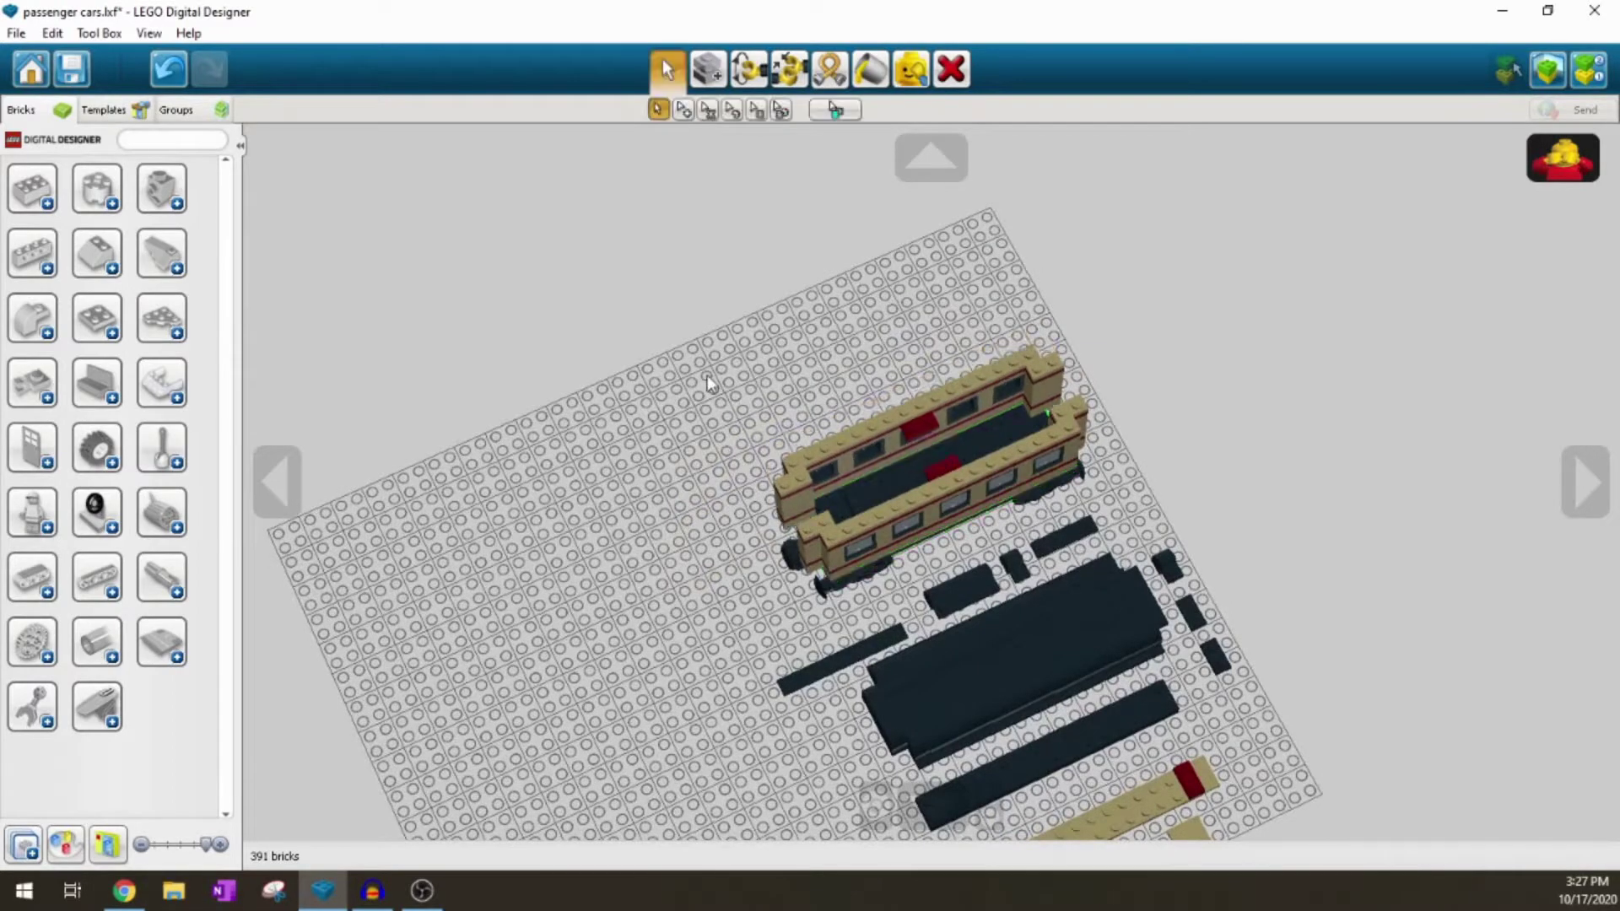
# Step: Clone the dark seat inside the car three times, lining the copies up along the middle of the floor
pyautogui.moveTo(706, 374); pyautogui.dragTo(844, 362, button='right')
pyautogui.scroll(5, 860, 388)
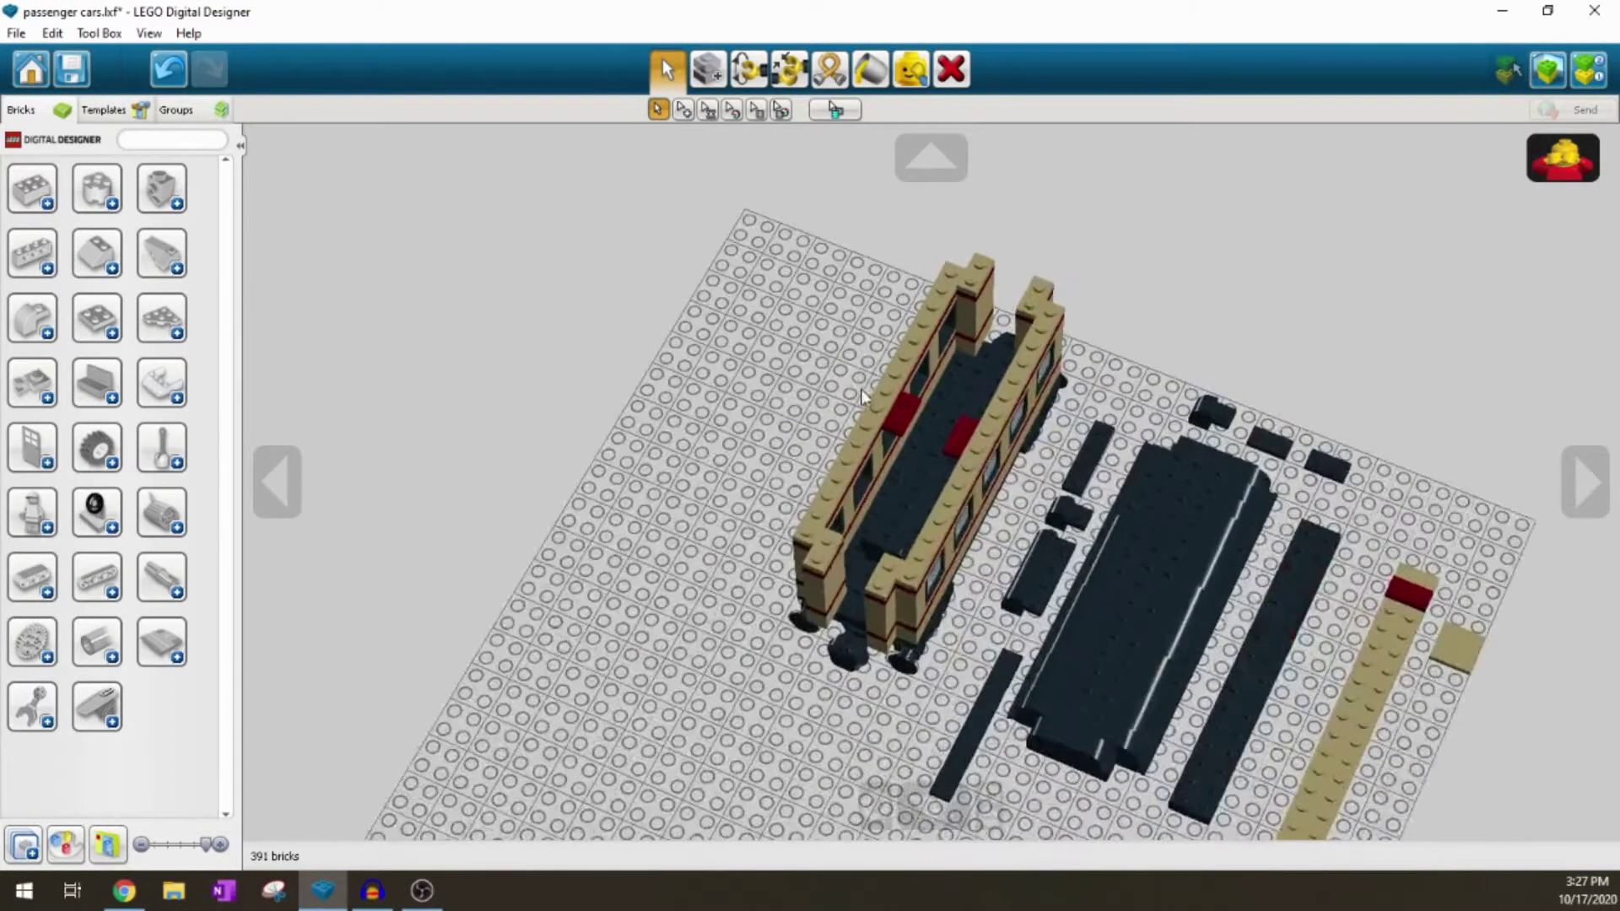
pyautogui.moveTo(707, 392); pyautogui.dragTo(778, 430, button='right')
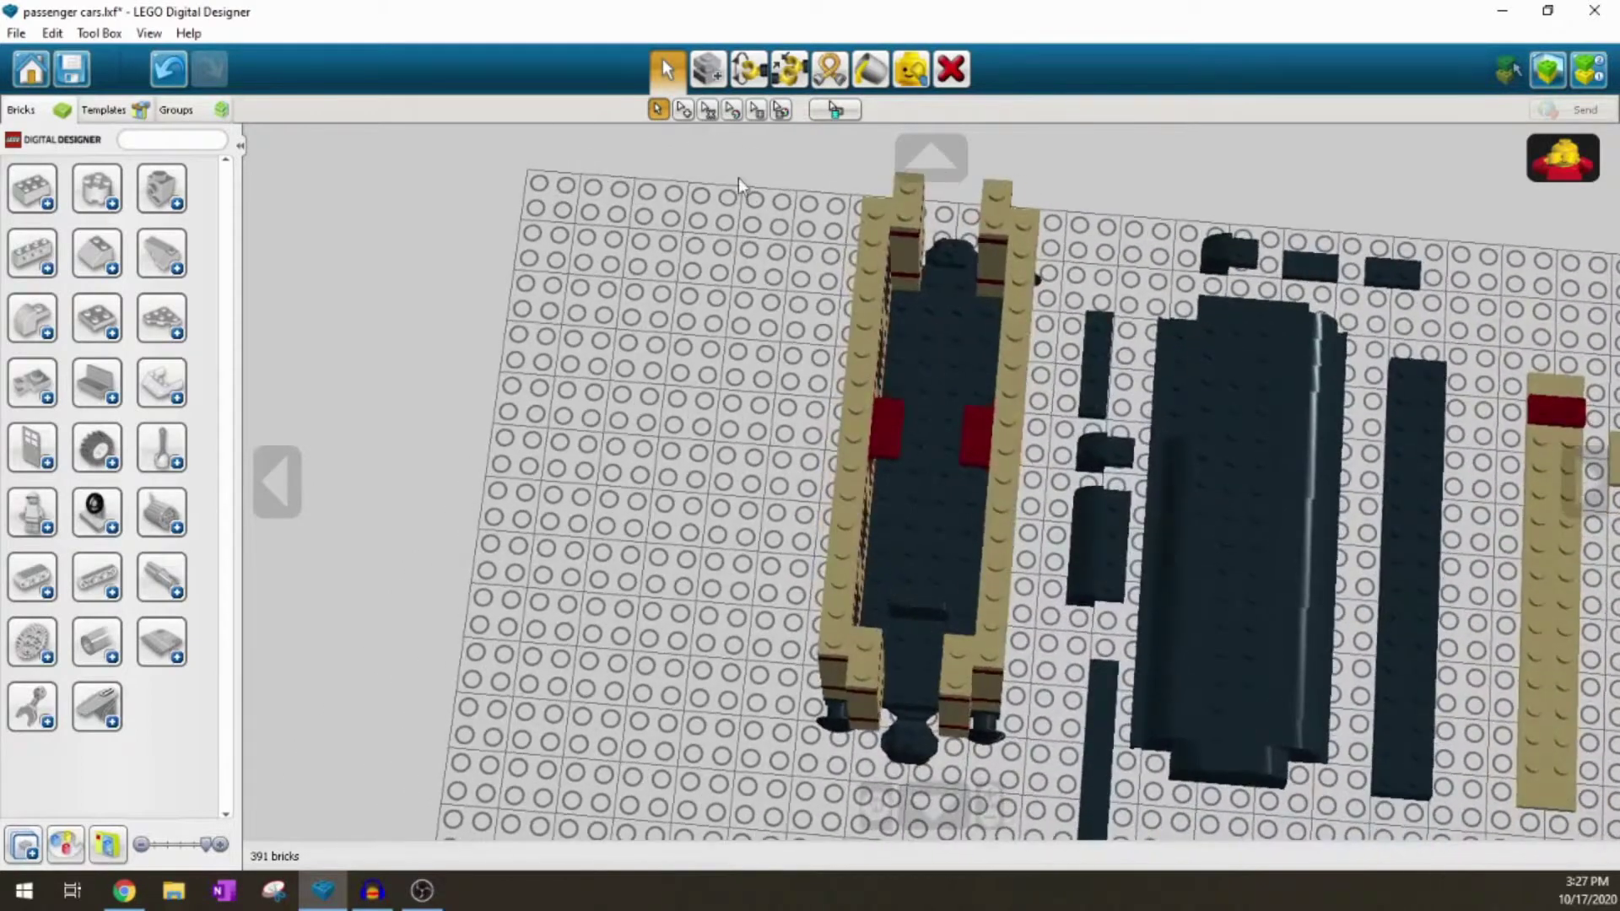
pyautogui.click(709, 73)
pyautogui.click(924, 582)
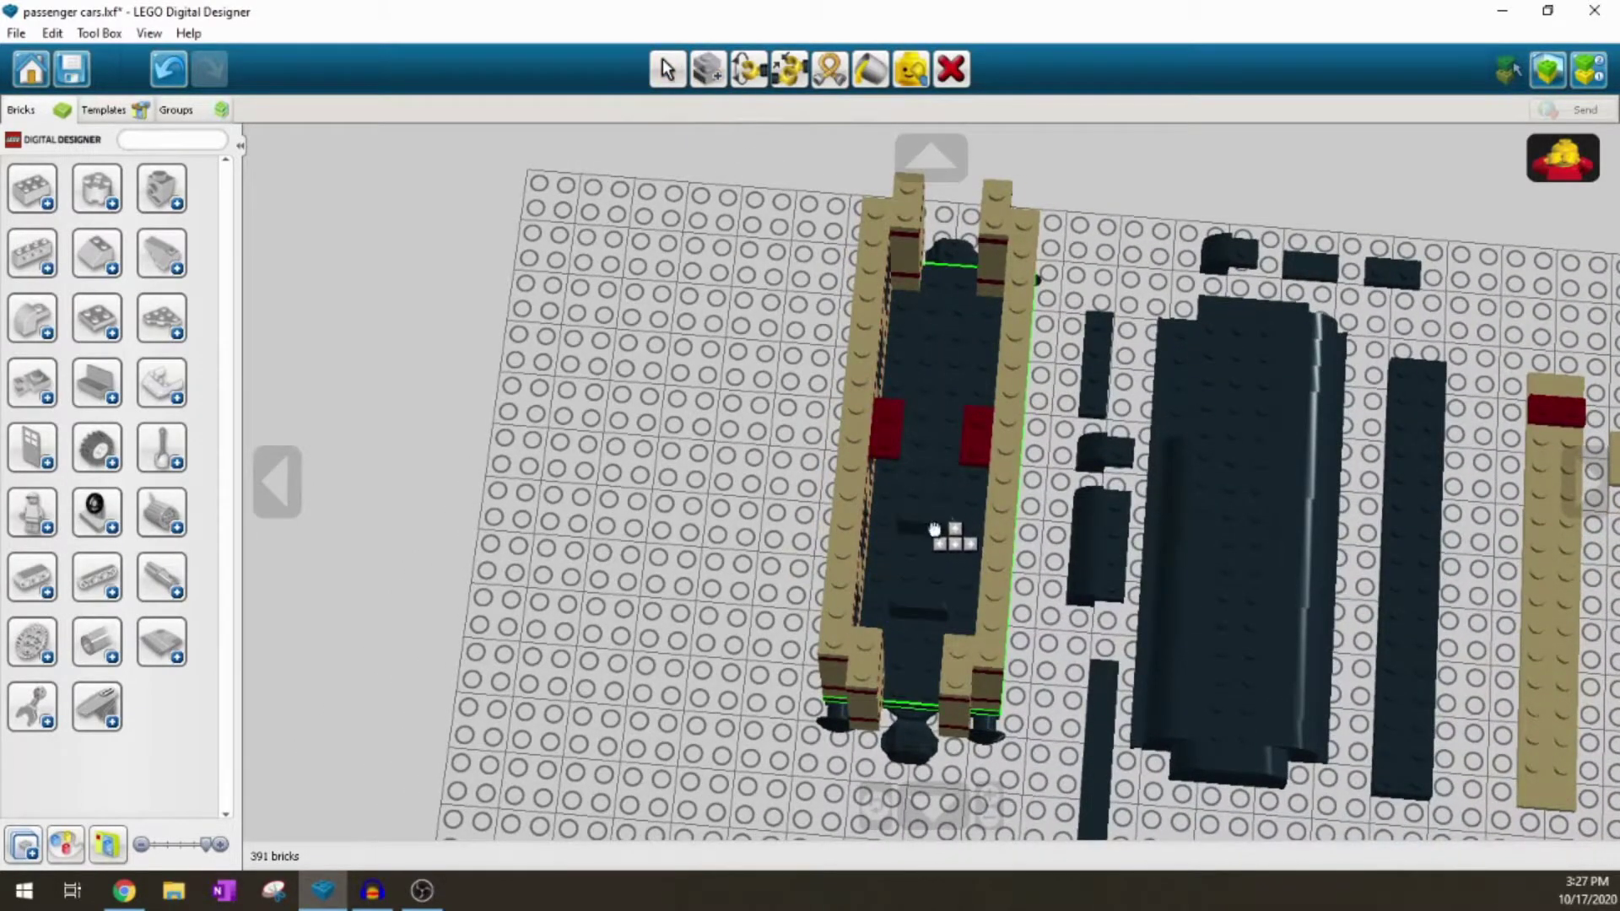
pyautogui.click(941, 522)
pyautogui.click(939, 518)
pyautogui.click(947, 452)
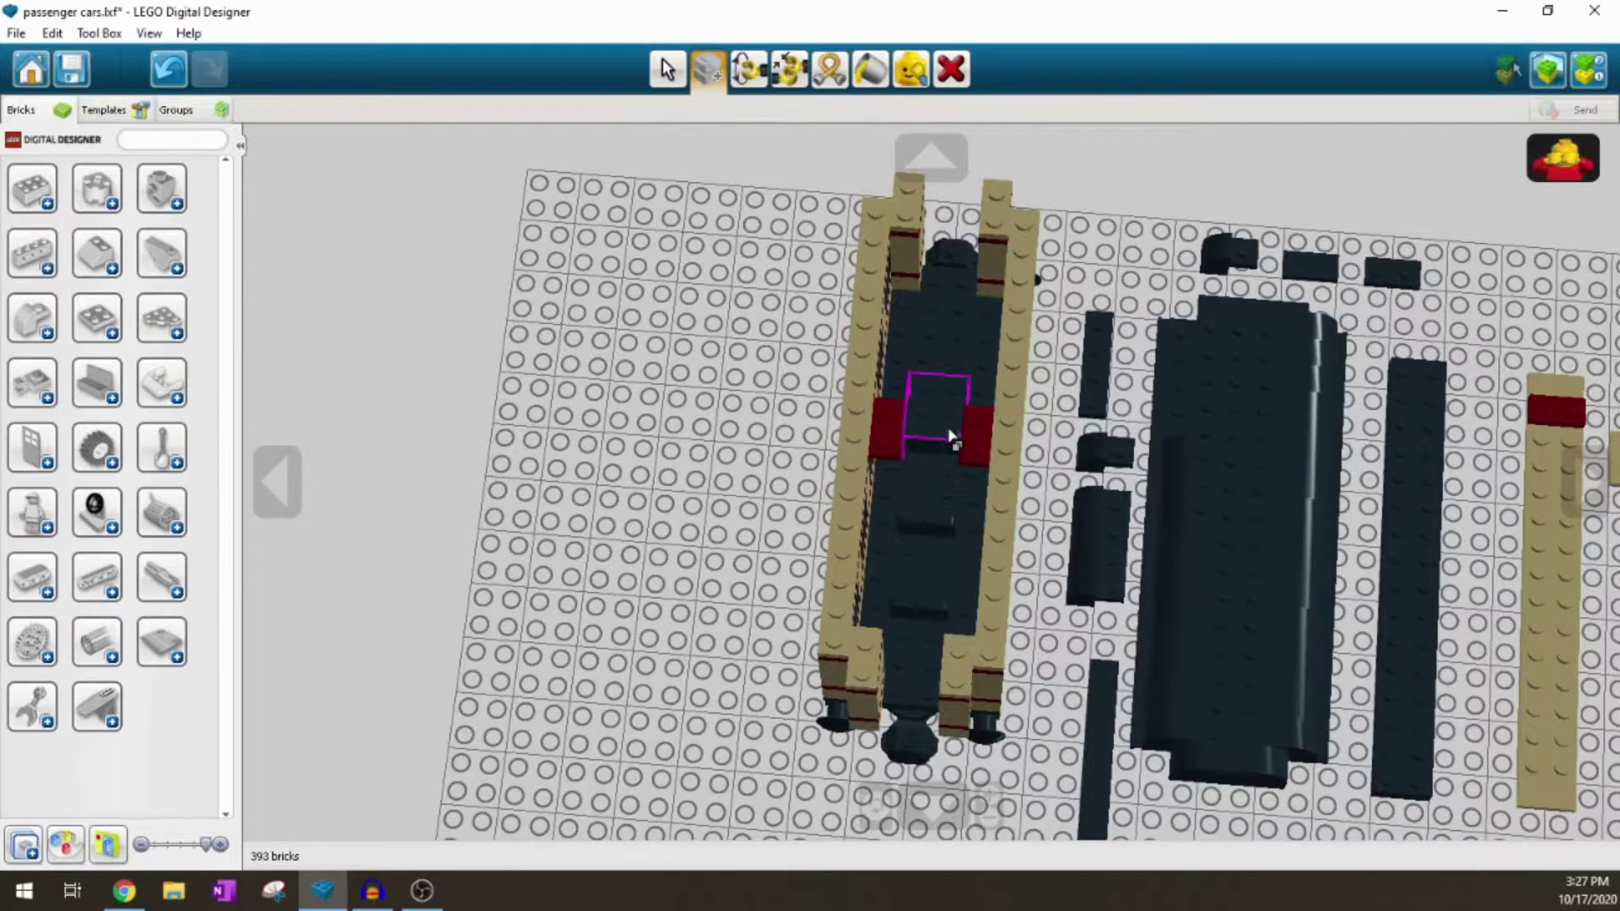
pyautogui.click(949, 437)
pyautogui.click(953, 370)
# Step: Clone the dark plate at one end of the car floor and attach the copy at the opposite end
pyautogui.moveTo(953, 370)
pyautogui.mouseDown(button='right')
pyautogui.moveTo(950, 530)
pyautogui.moveTo(851, 566)
pyautogui.moveTo(901, 542)
pyautogui.mouseUp(button='right')
pyautogui.click(666, 69)
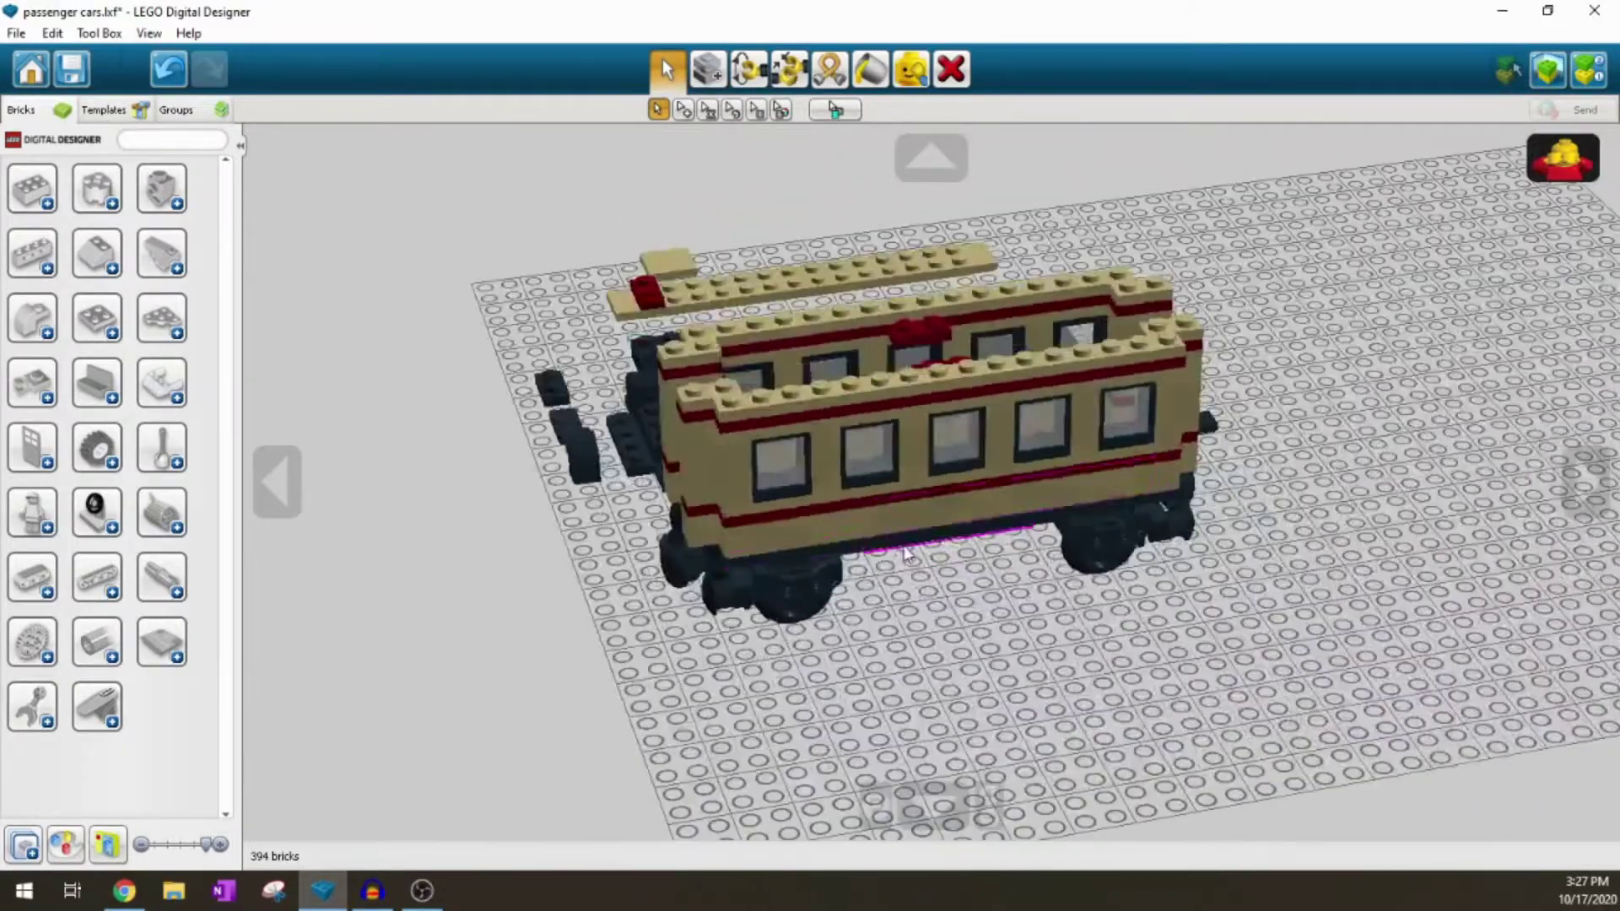
pyautogui.rightClick(901, 511)
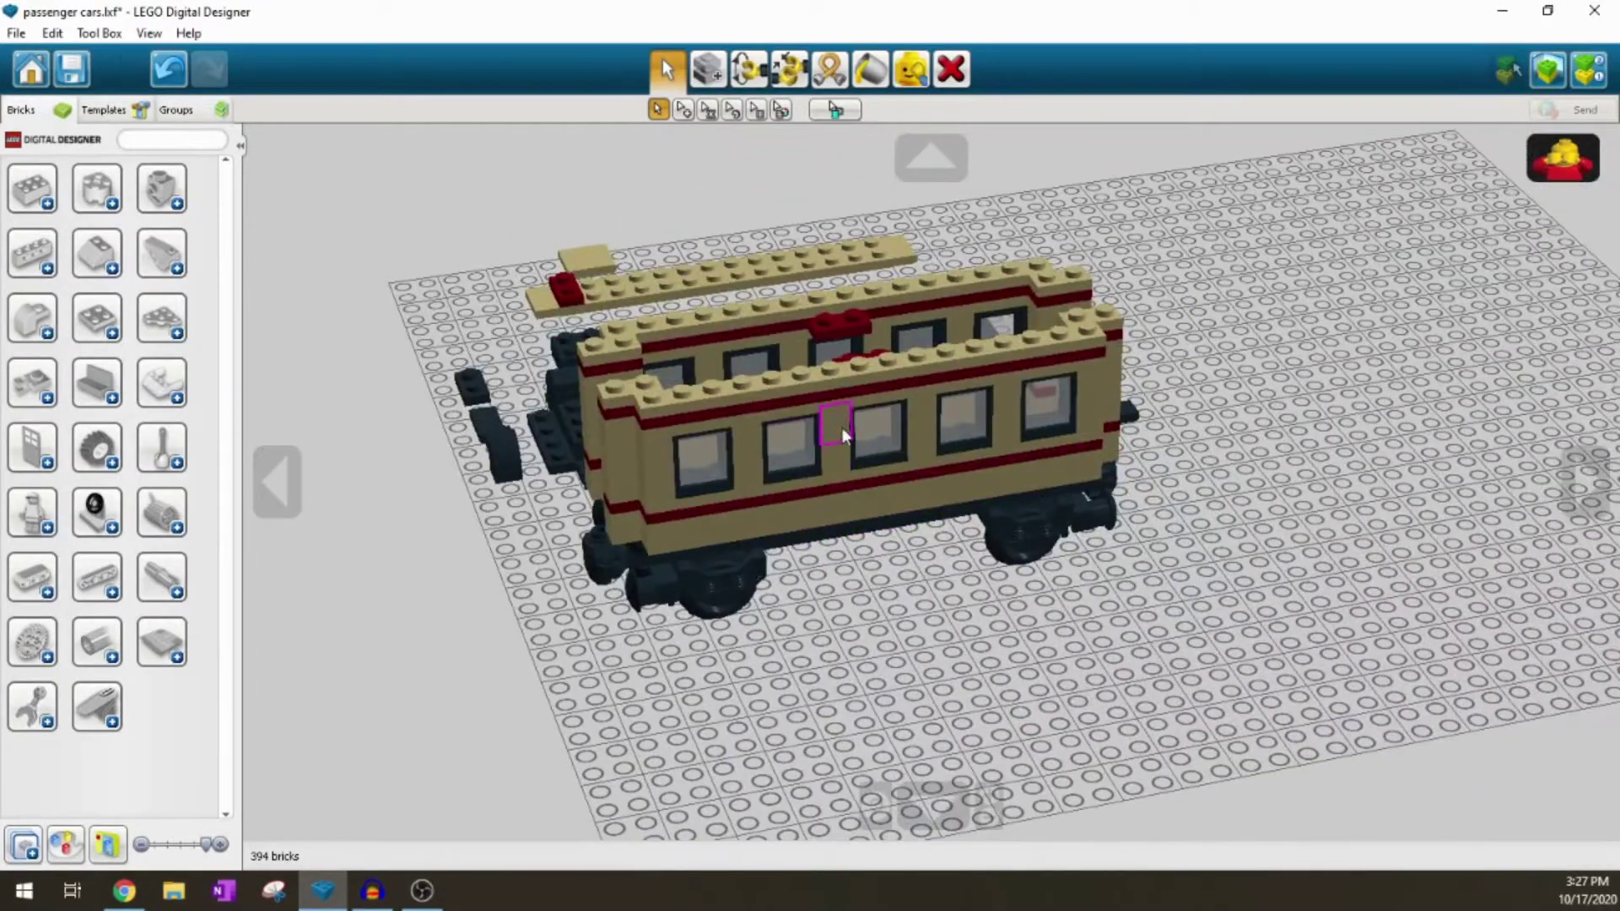
pyautogui.moveTo(843, 427); pyautogui.dragTo(635, 774, button='right')
pyautogui.moveTo(658, 720); pyautogui.dragTo(762, 688)
pyautogui.moveTo(713, 808); pyautogui.dragTo(759, 686, button='right')
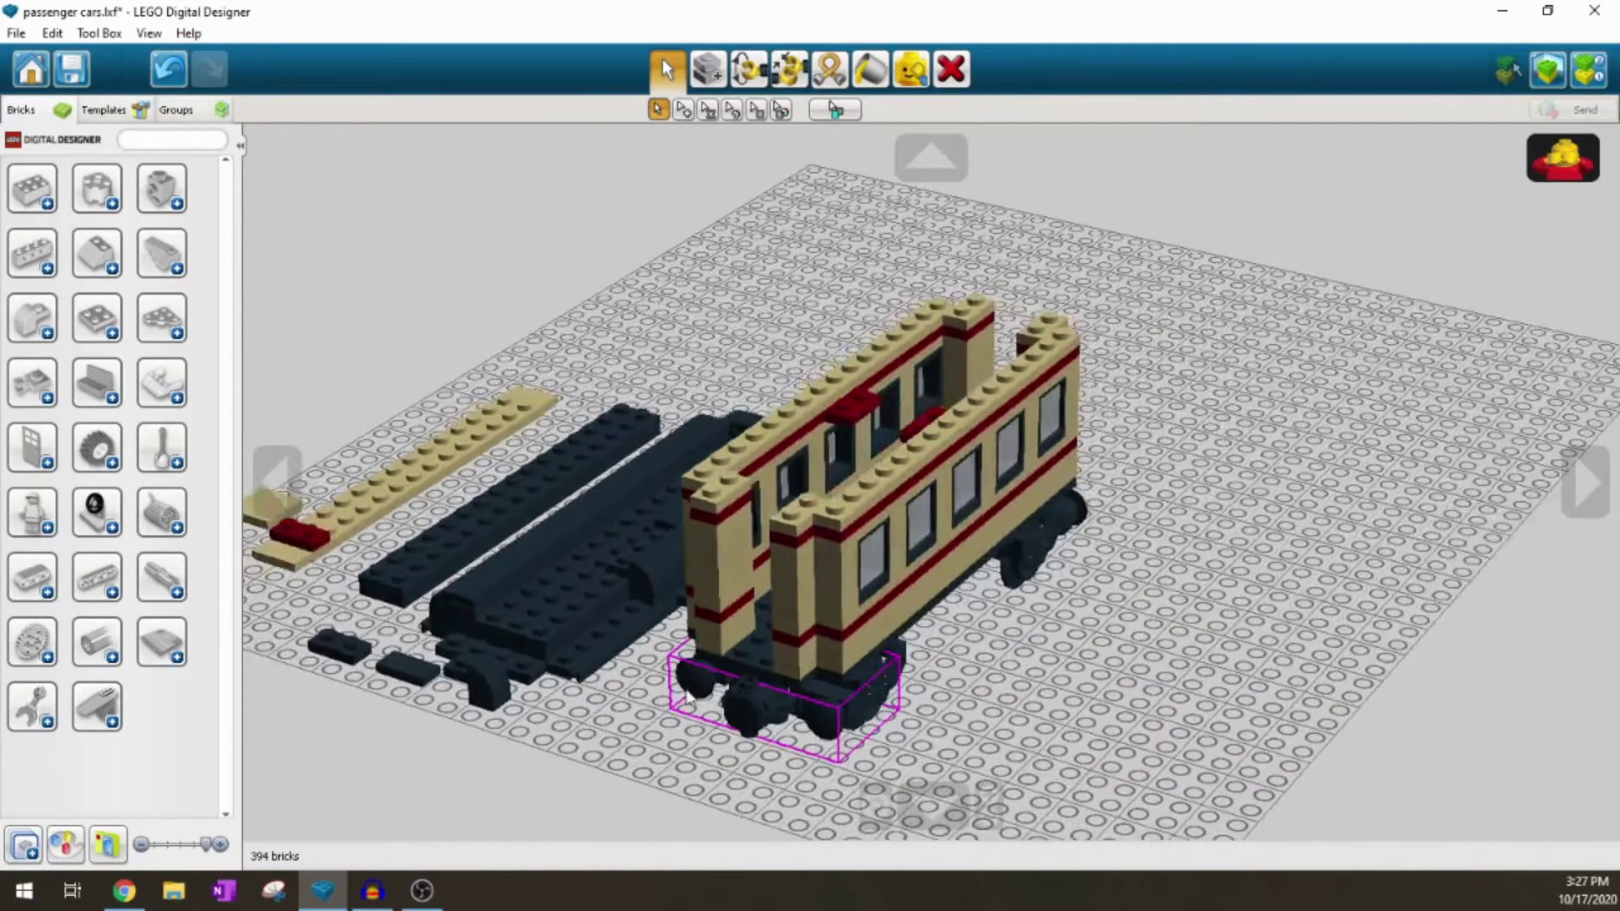
pyautogui.click(708, 70)
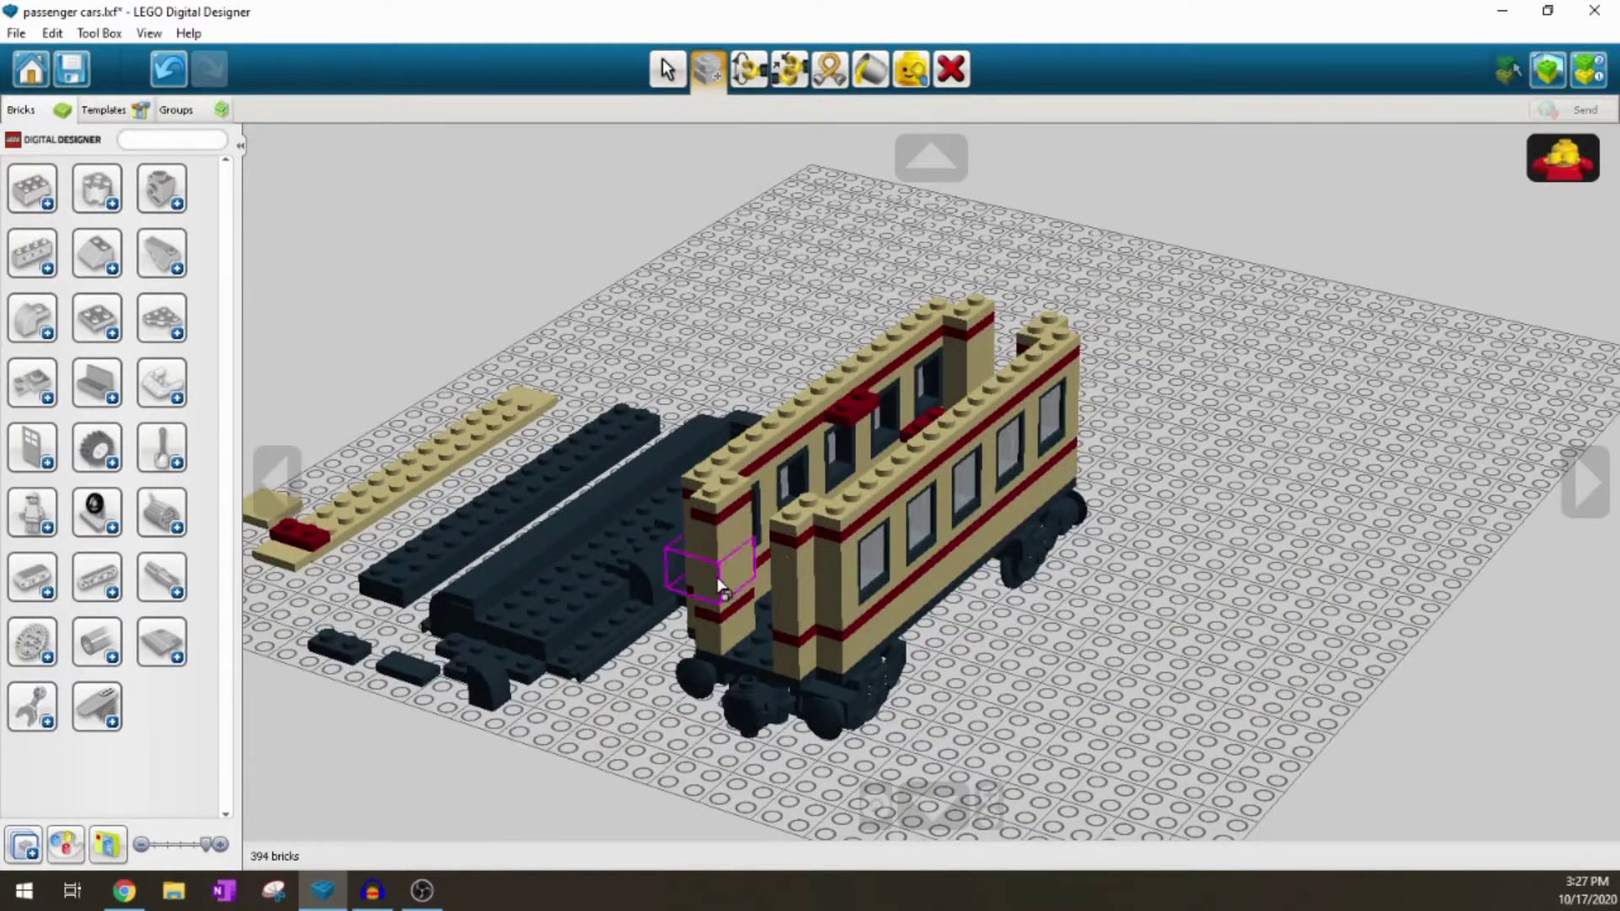
pyautogui.click(757, 673)
pyautogui.moveTo(1000, 679)
pyautogui.mouseDown(button='right')
pyautogui.moveTo(574, 689)
pyautogui.moveTo(553, 713)
pyautogui.mouseUp(button='right')
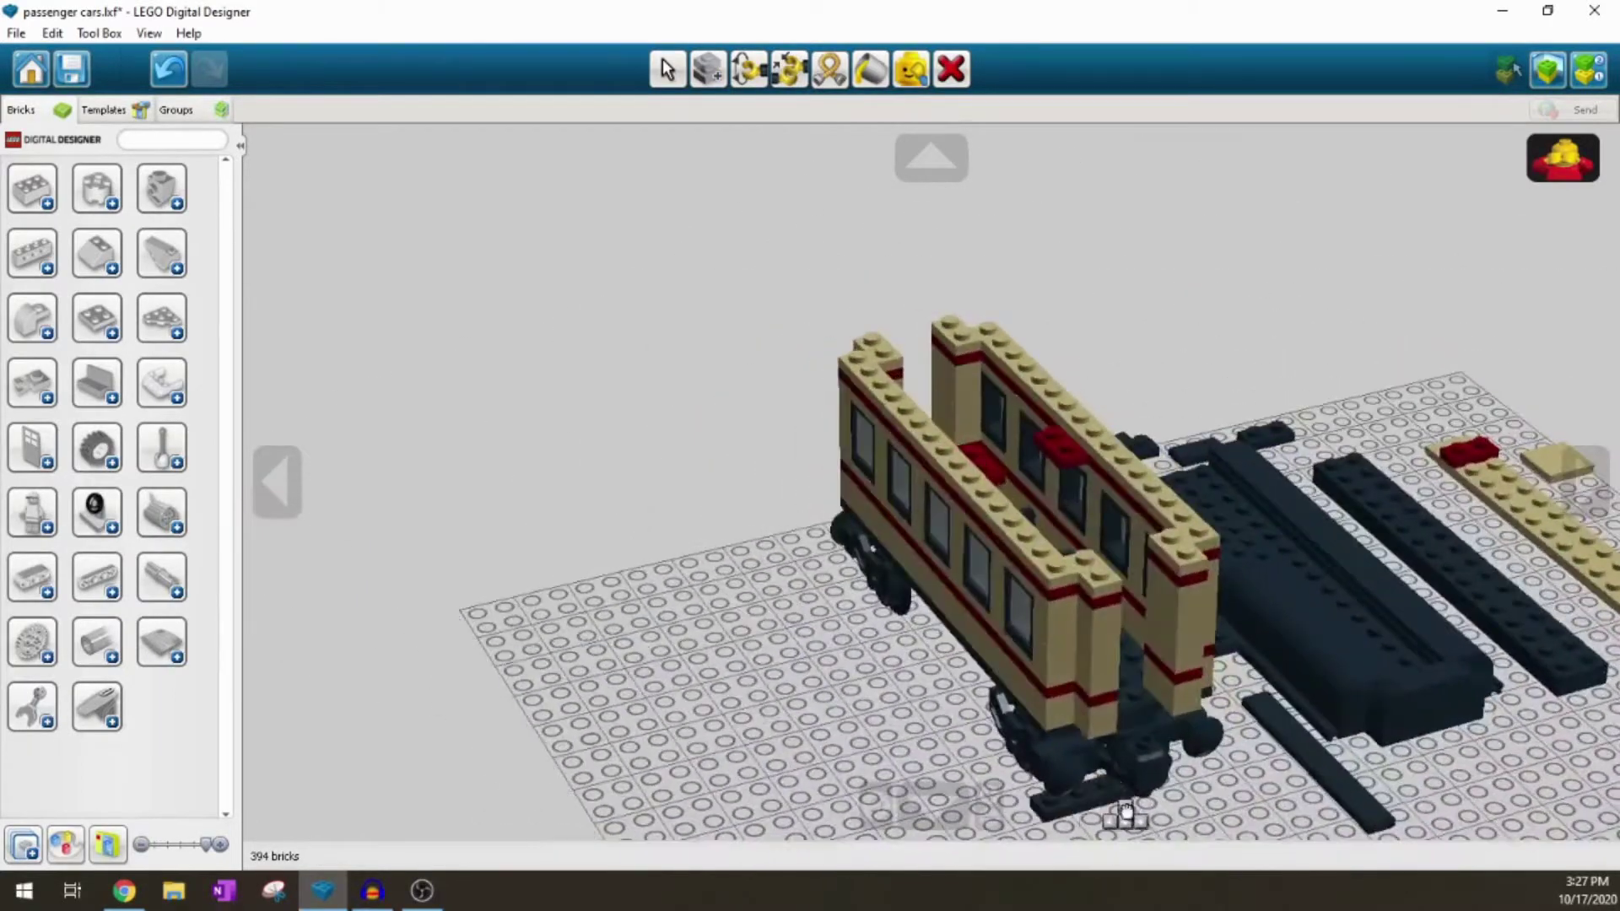
pyautogui.click(1138, 755)
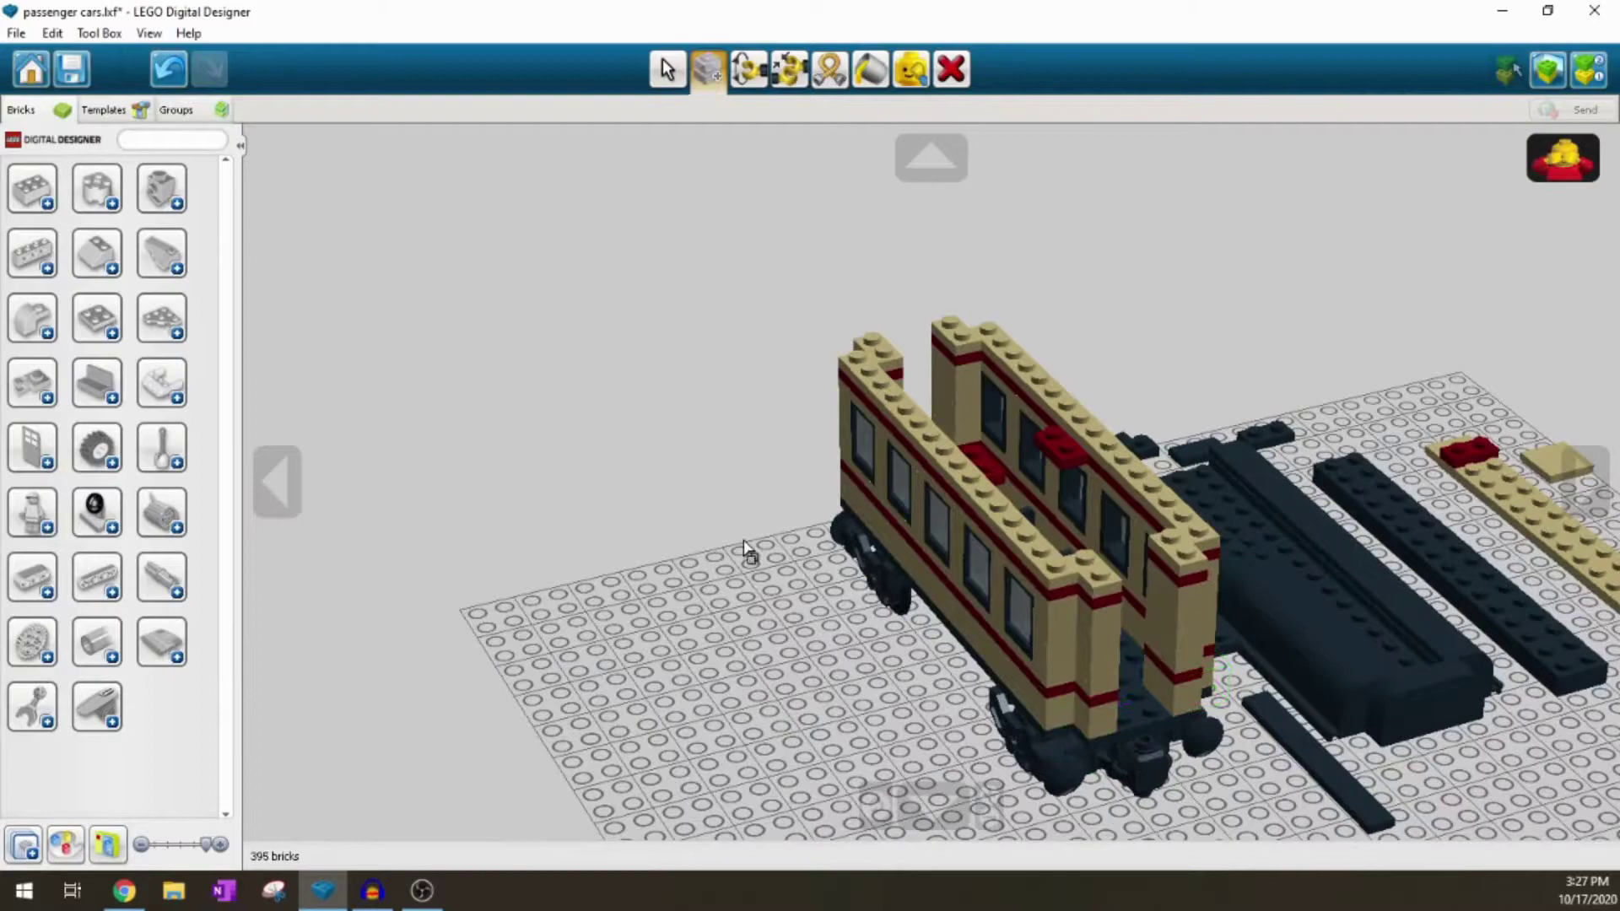
# Step: Attach the loose dark curved slope pieces beside the roof to fill the gap at its near corner
pyautogui.click(666, 69)
pyautogui.scroll(-2, 926, 649)
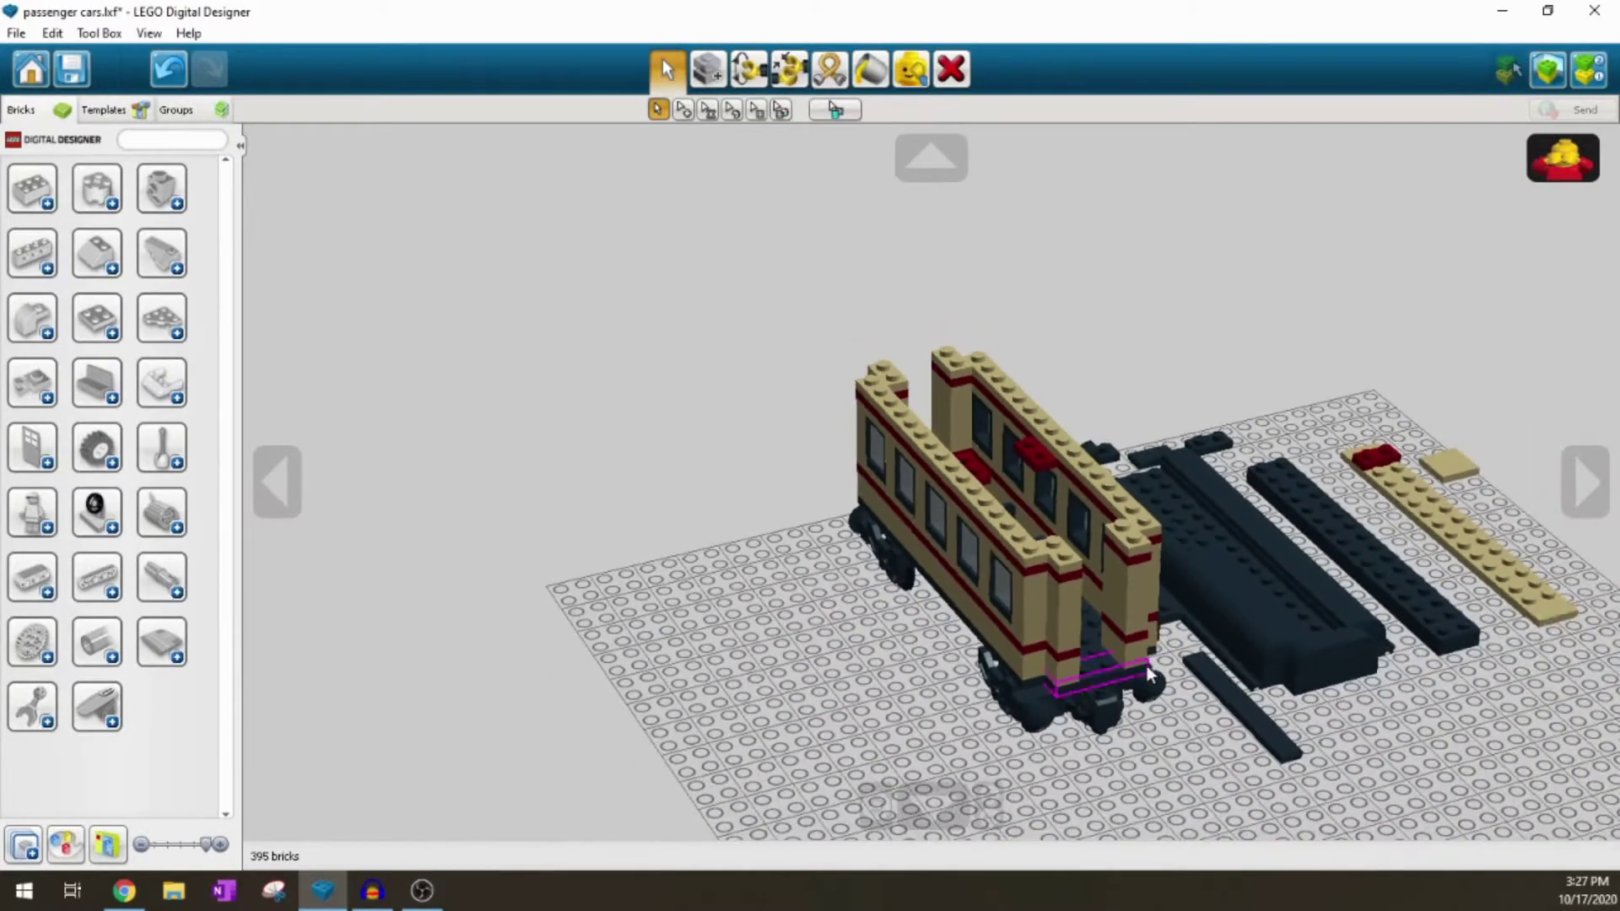
pyautogui.moveTo(886, 646); pyautogui.dragTo(1421, 676, button='right')
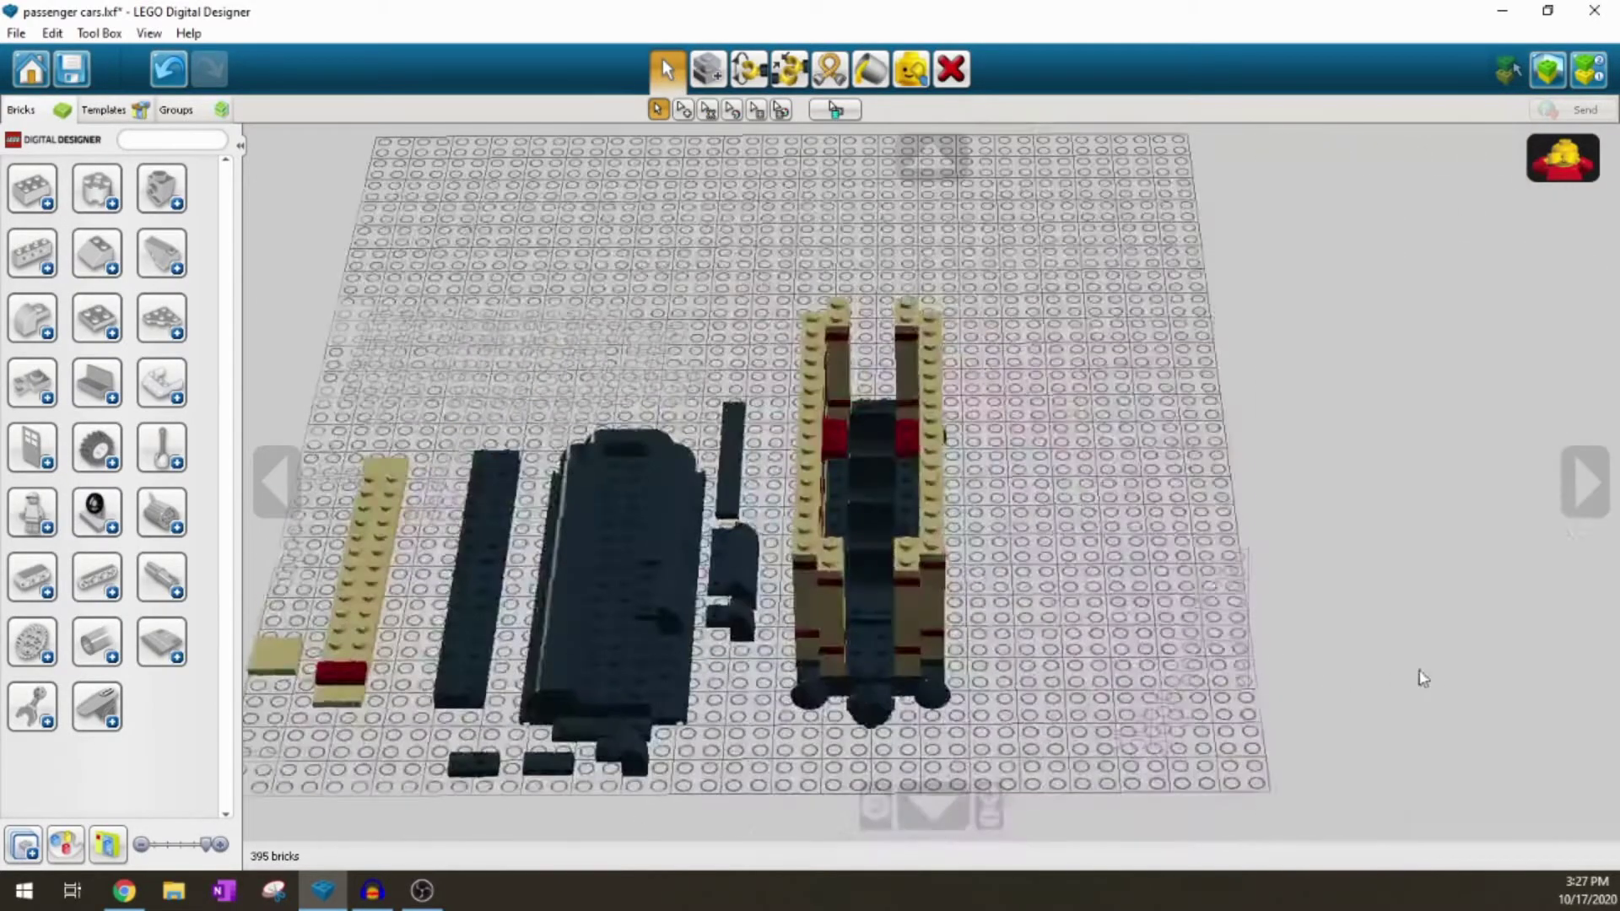
pyautogui.moveTo(986, 745); pyautogui.dragTo(842, 700, button='right')
pyautogui.keyDown('shift'); pyautogui.moveTo(648, 599); pyautogui.dragTo(1016, 707, button='right'); pyautogui.keyUp('shift')
pyautogui.scroll(2, 852, 604)
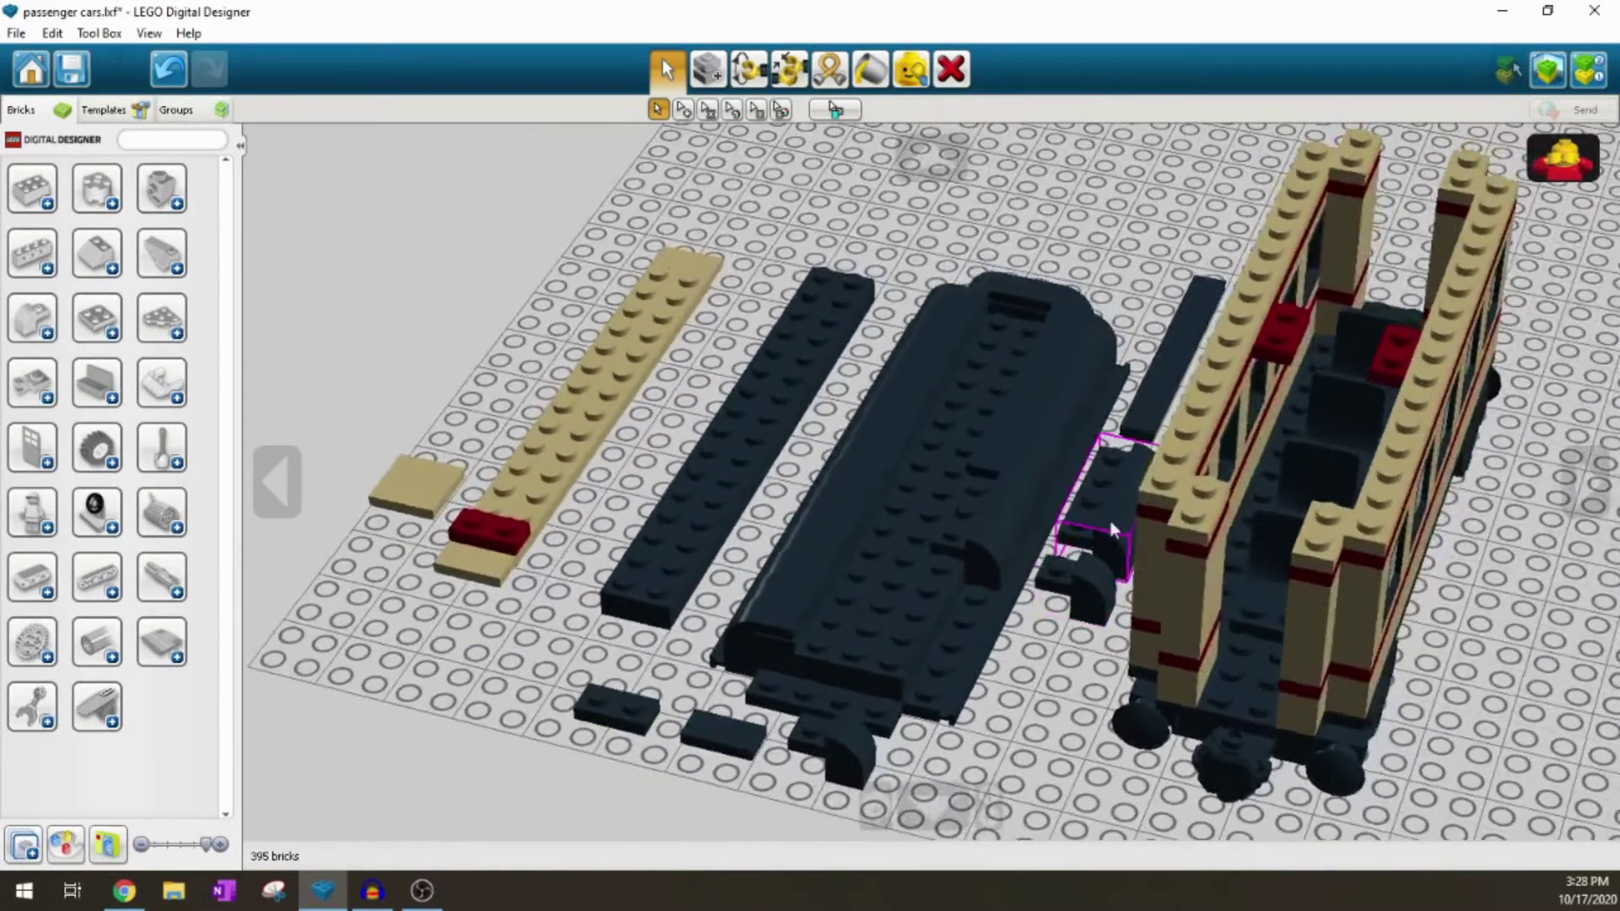
pyautogui.moveTo(1092, 506); pyautogui.dragTo(948, 679)
pyautogui.moveTo(948, 680); pyautogui.dragTo(1108, 496, button='right')
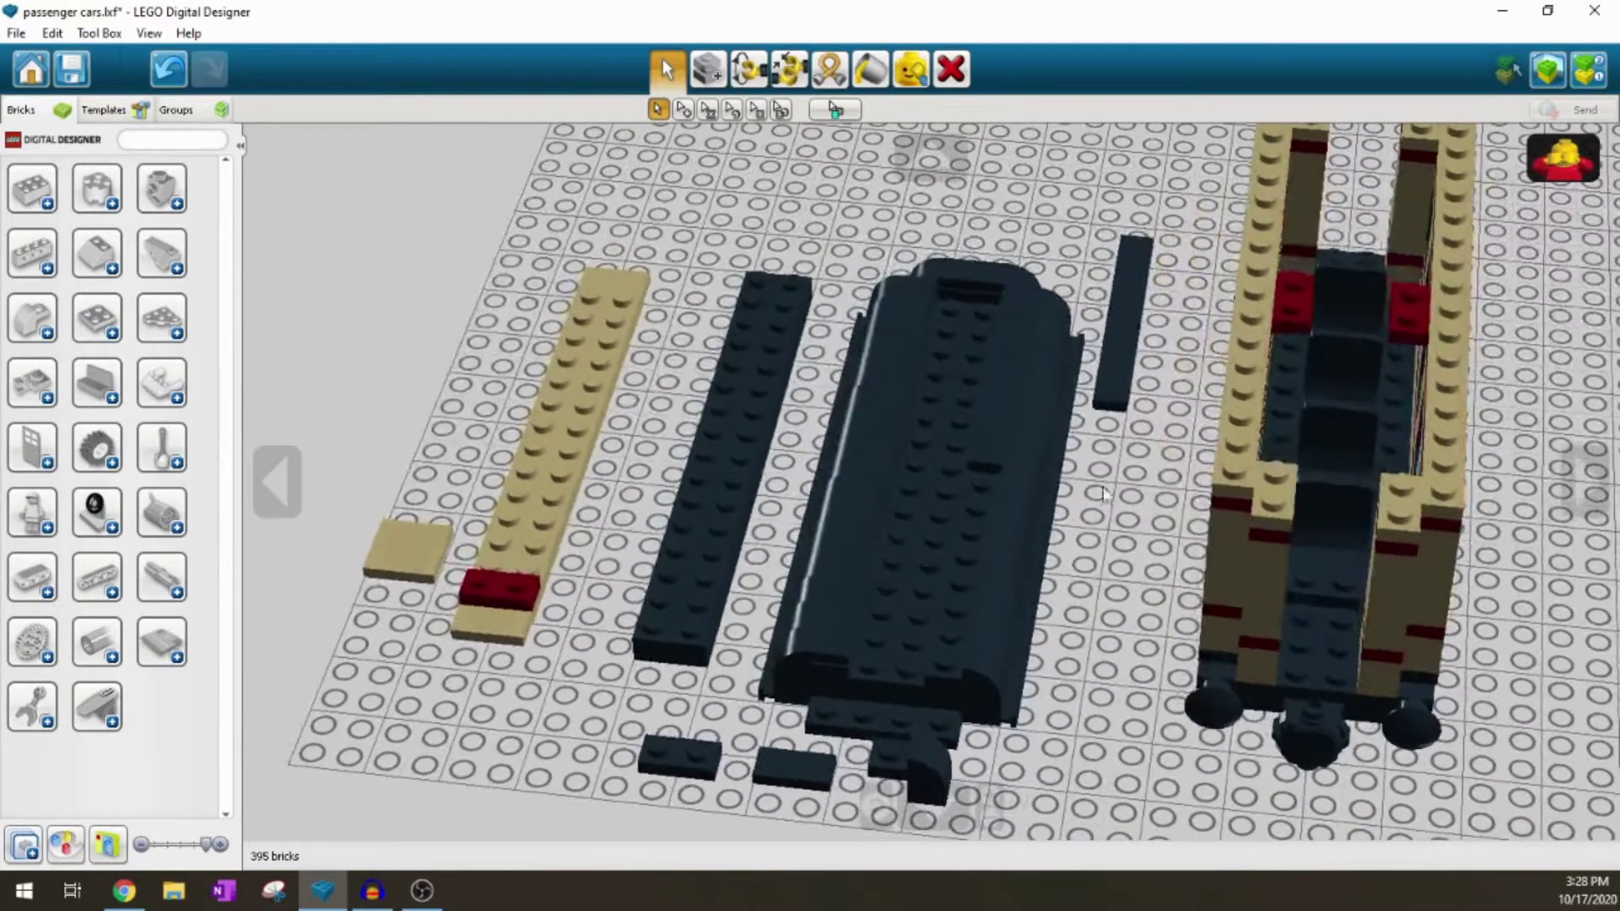
# Step: Attach the long narrow dark piece along the roof's lower long edge and the small two-stud plate at its near end
pyautogui.moveTo(1122, 384); pyautogui.dragTo(949, 647)
pyautogui.moveTo(1081, 695); pyautogui.dragTo(864, 696, button='right')
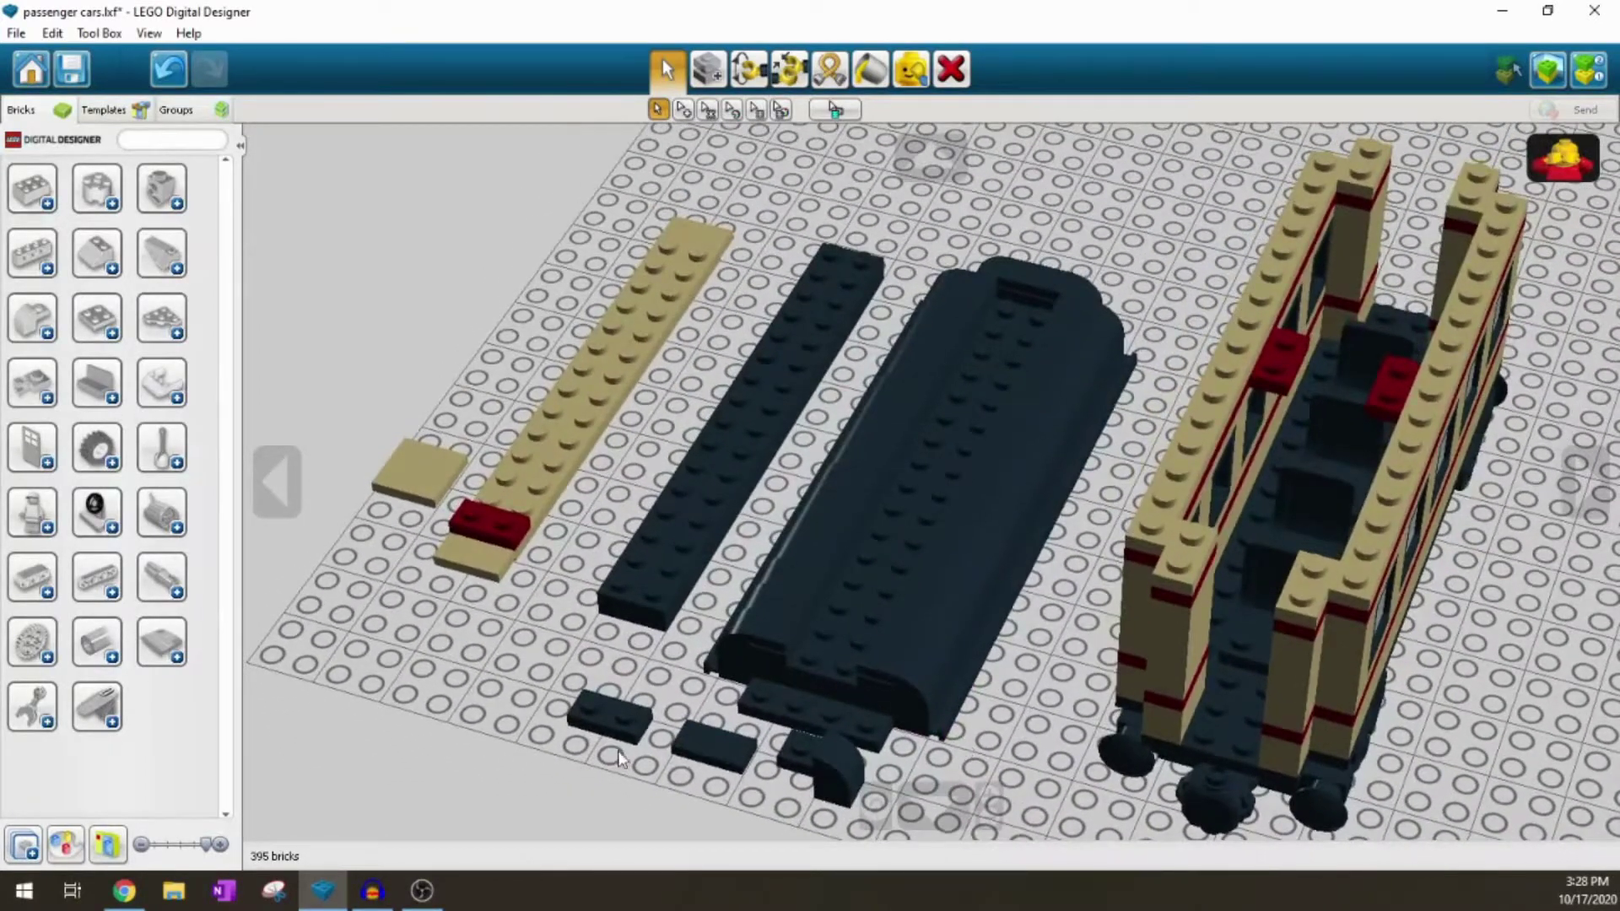
pyautogui.moveTo(597, 691); pyautogui.dragTo(780, 724)
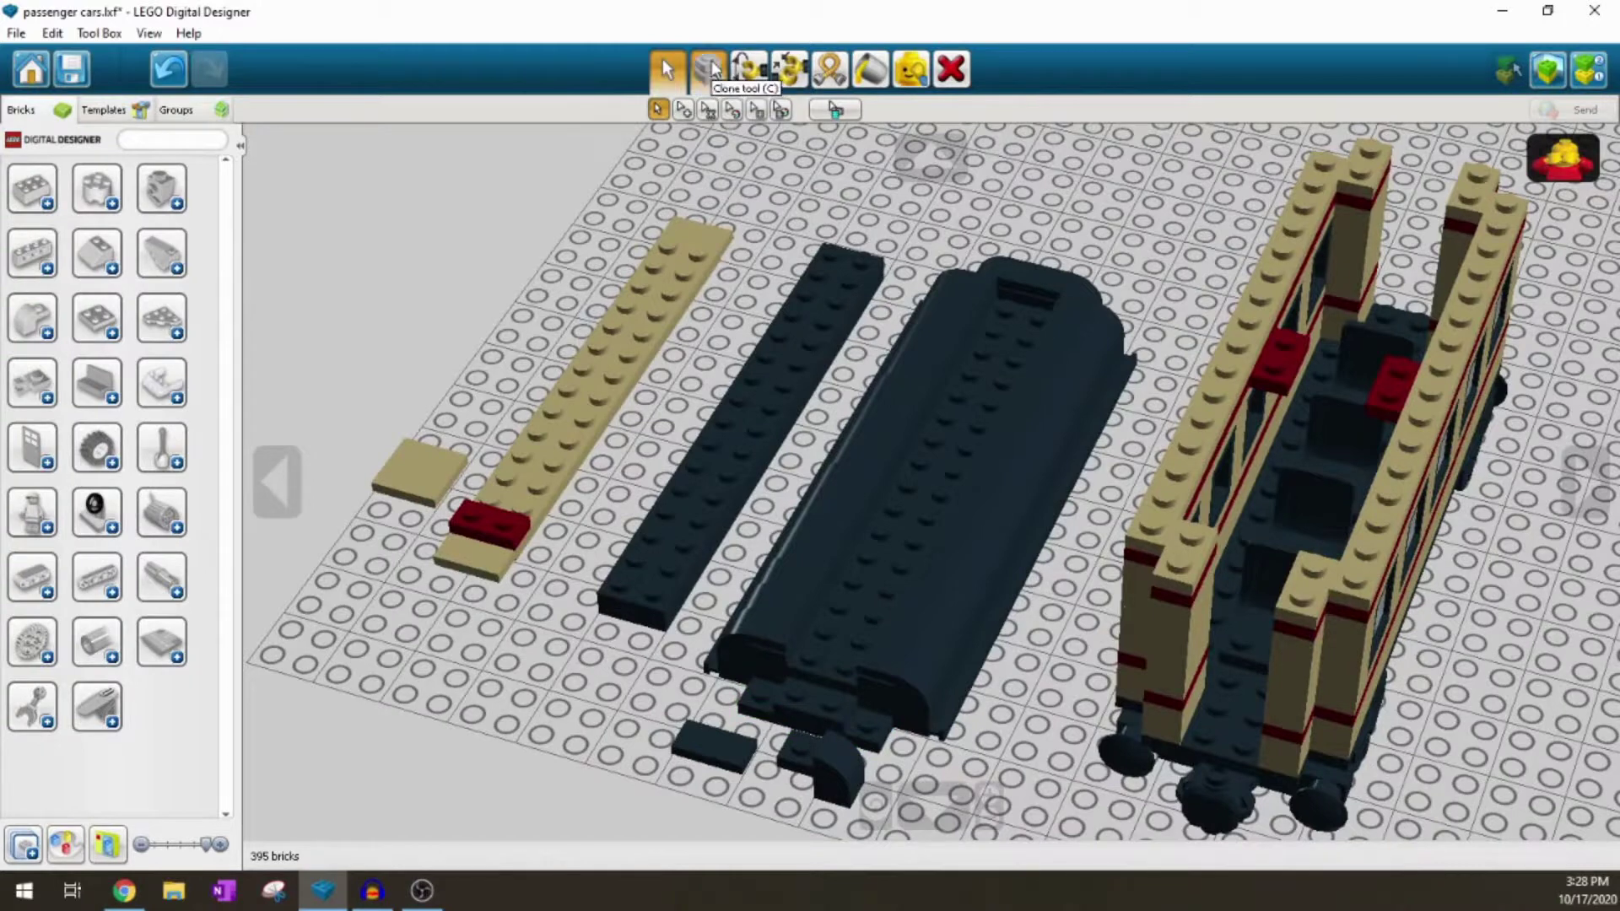
pyautogui.press('c')
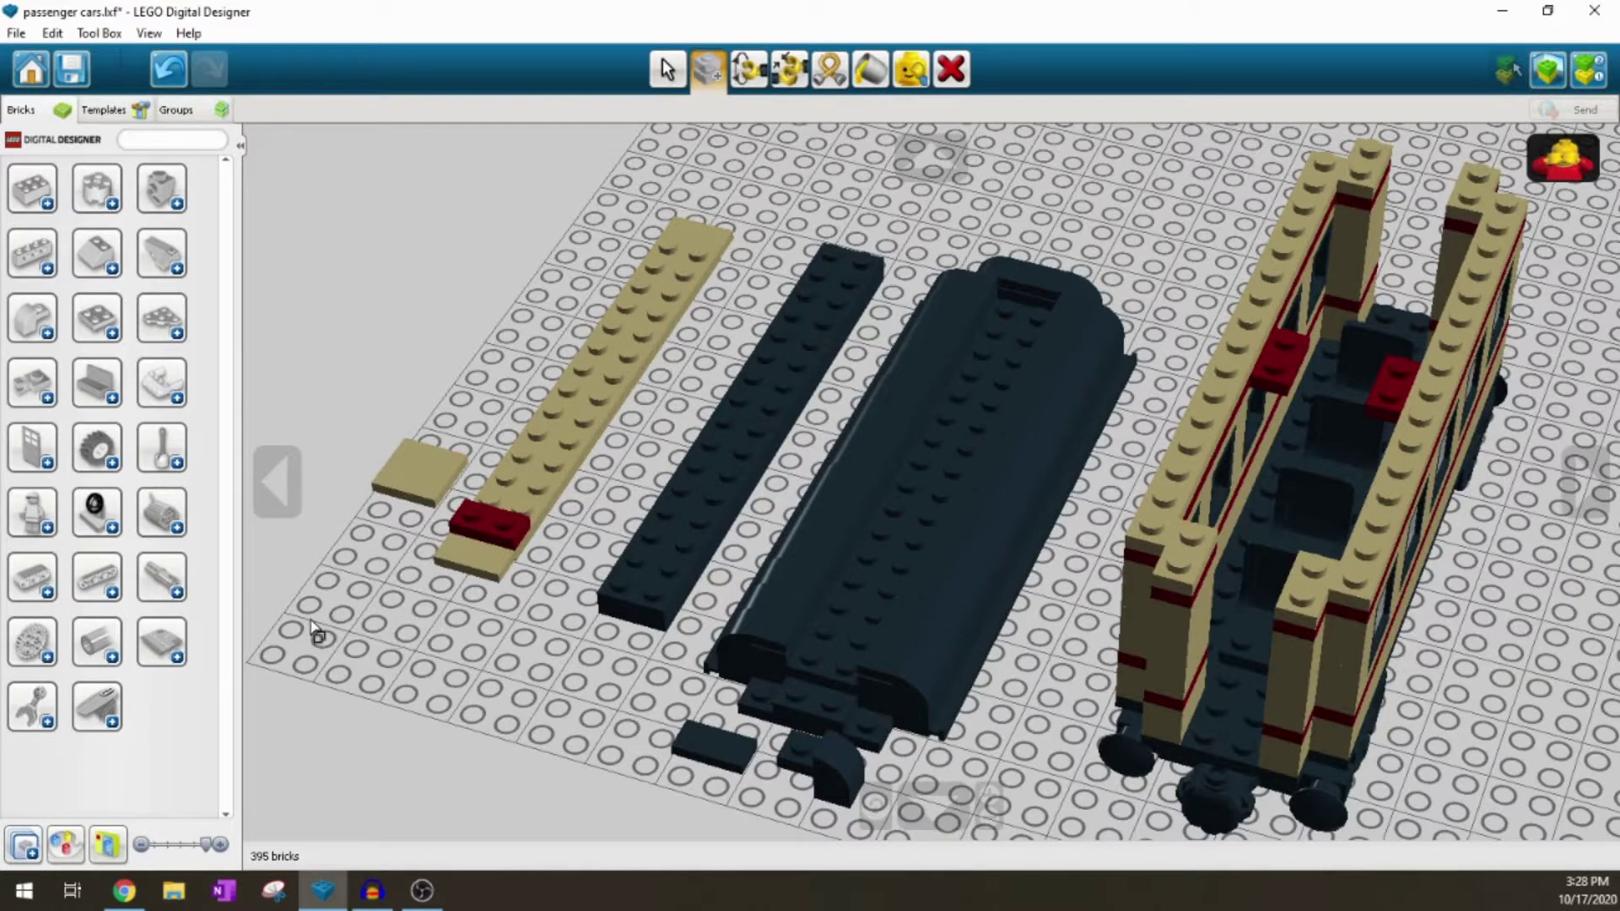
pyautogui.scroll(-5, 313, 628)
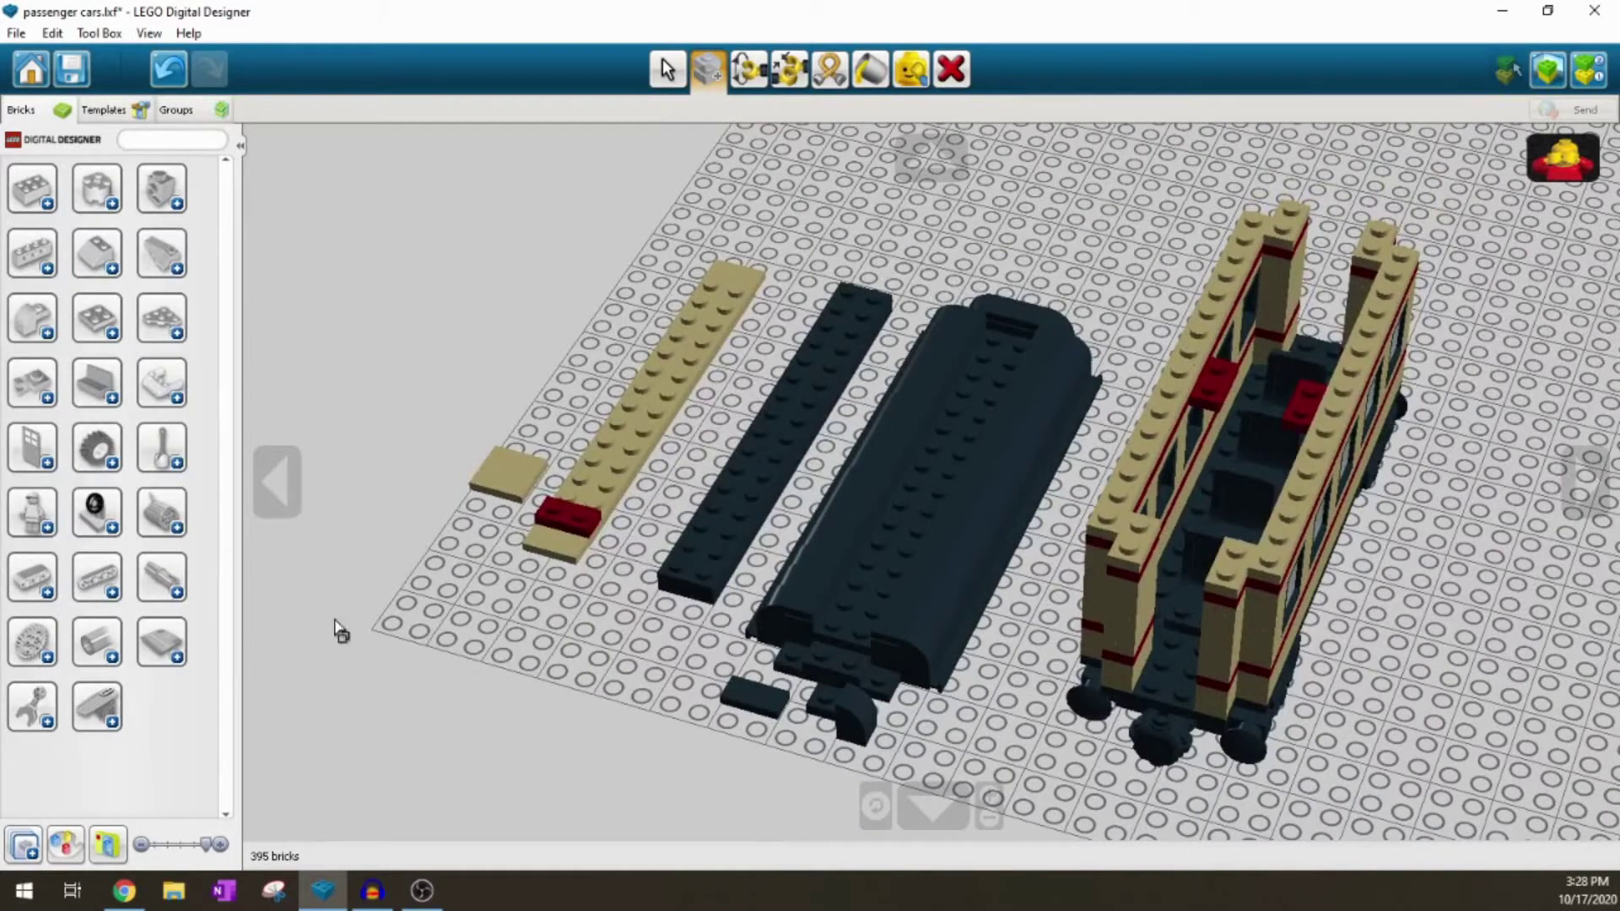
# Step: Clone the small dark plate and the loose curved slope, attaching the copies at the roof's near end
pyautogui.scroll(3, 780, 679)
pyautogui.click(798, 721)
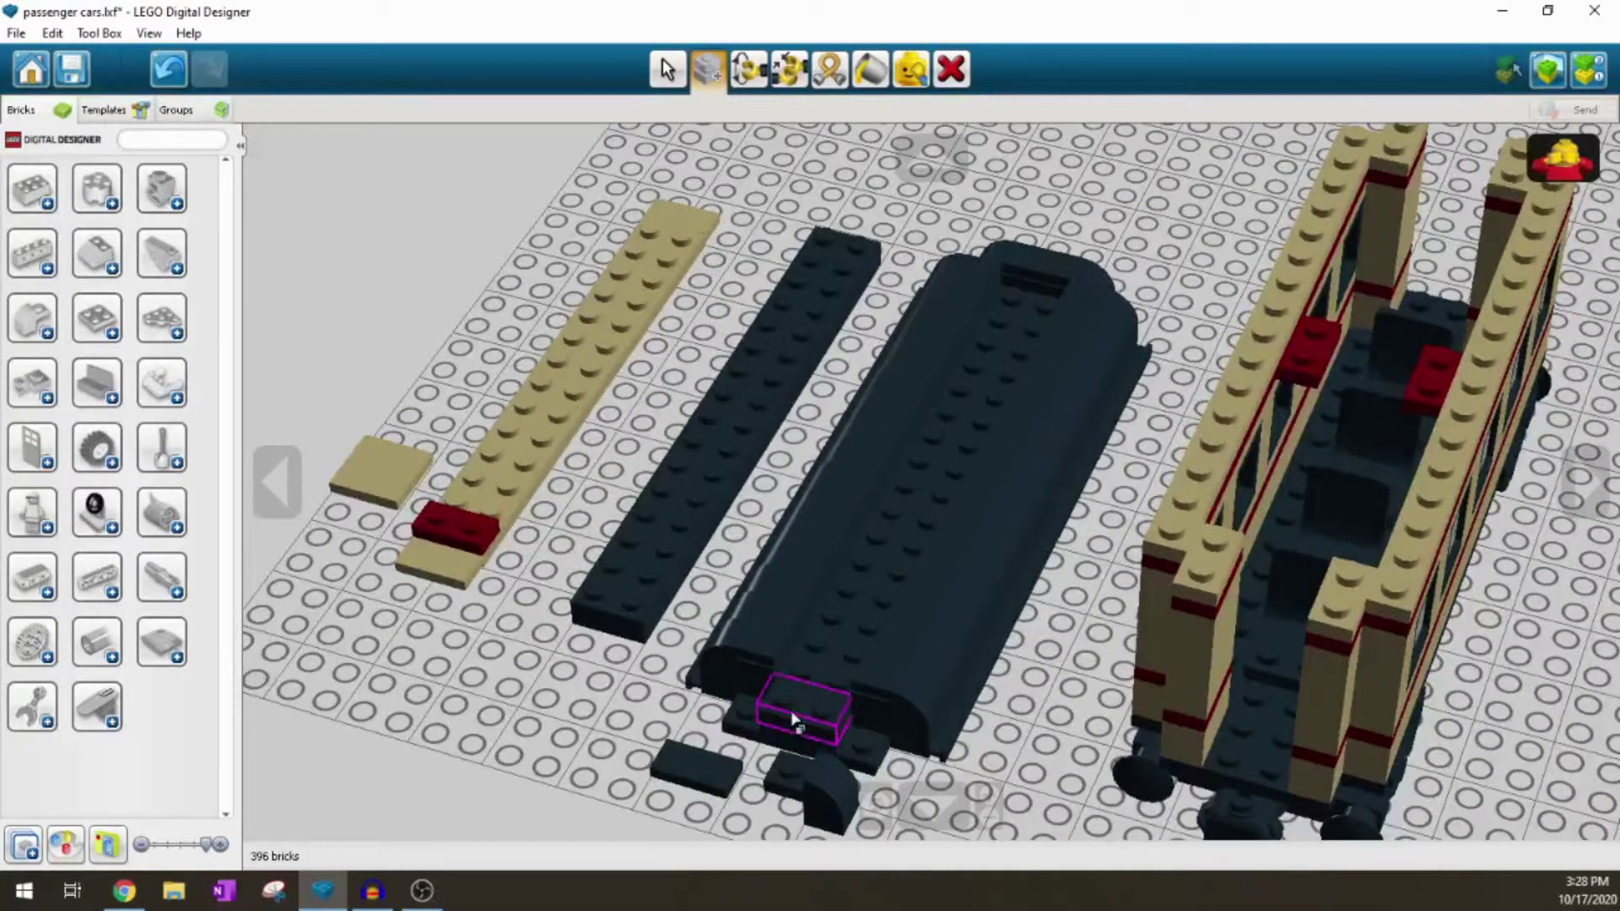
pyautogui.click(813, 797)
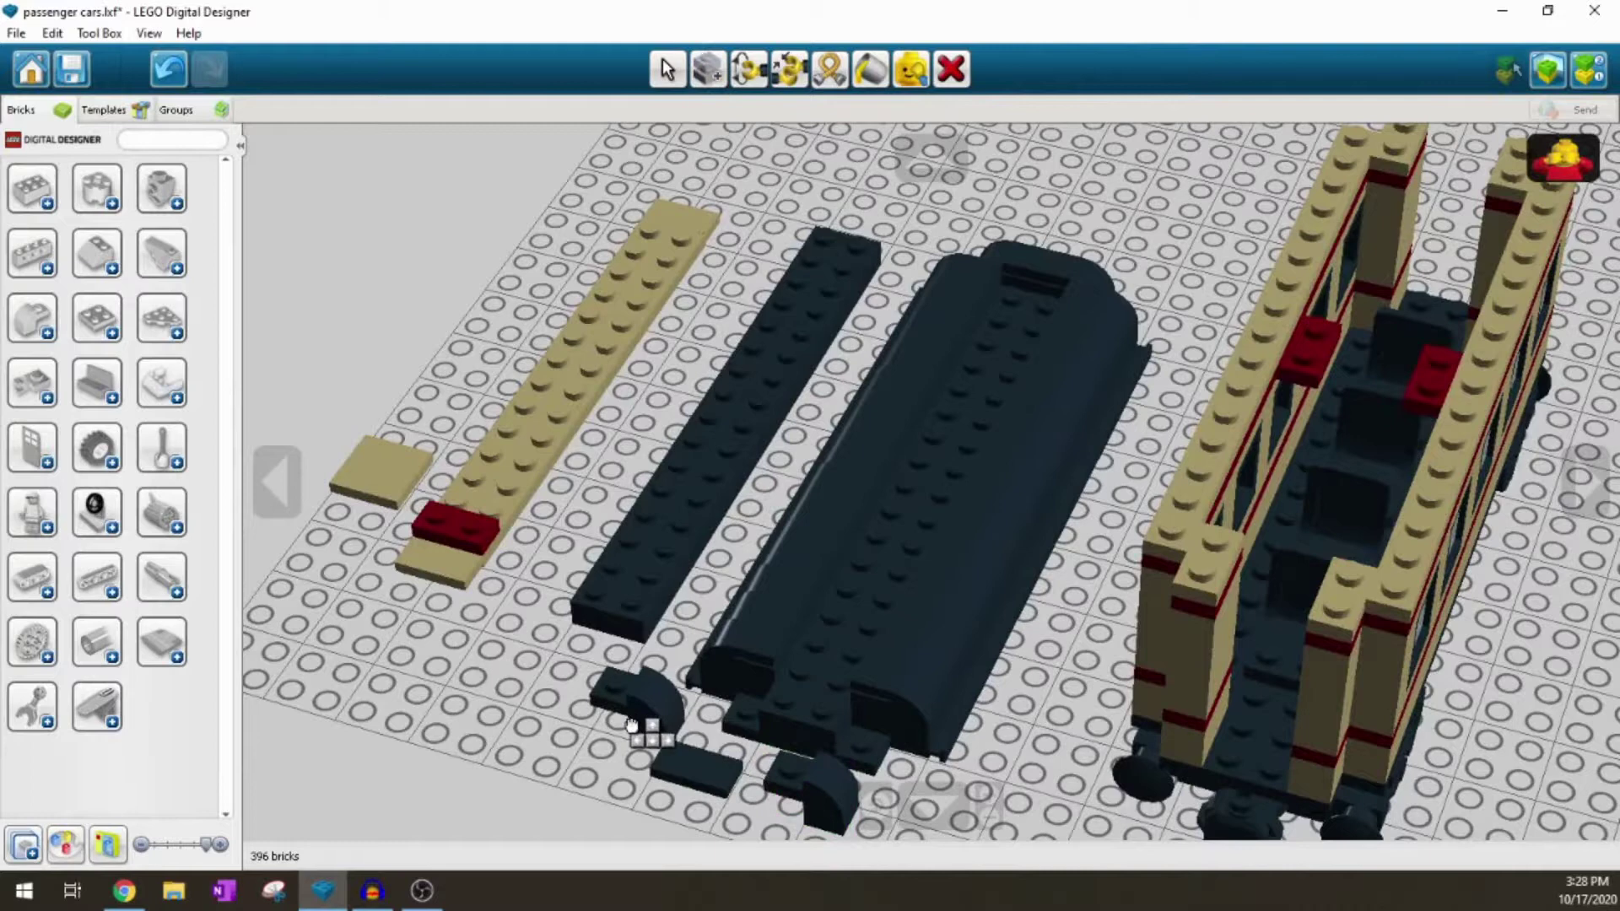
pyautogui.click(759, 717)
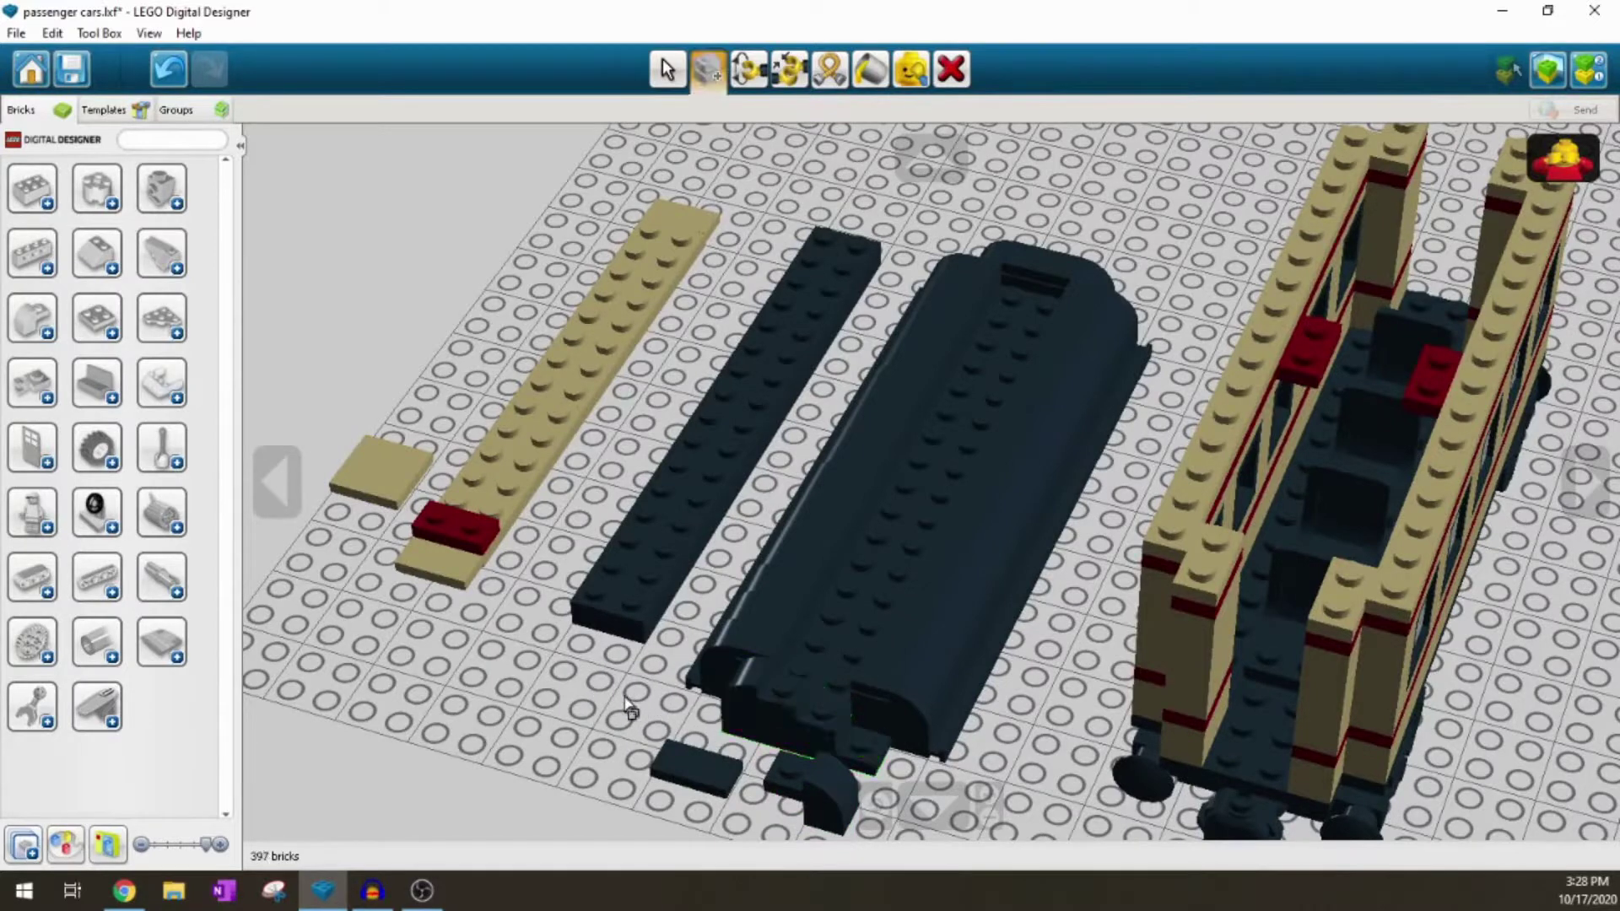
# Step: Attach the original loose curved slope and the loose dark tile to complete the roof's near end
pyautogui.press('v')
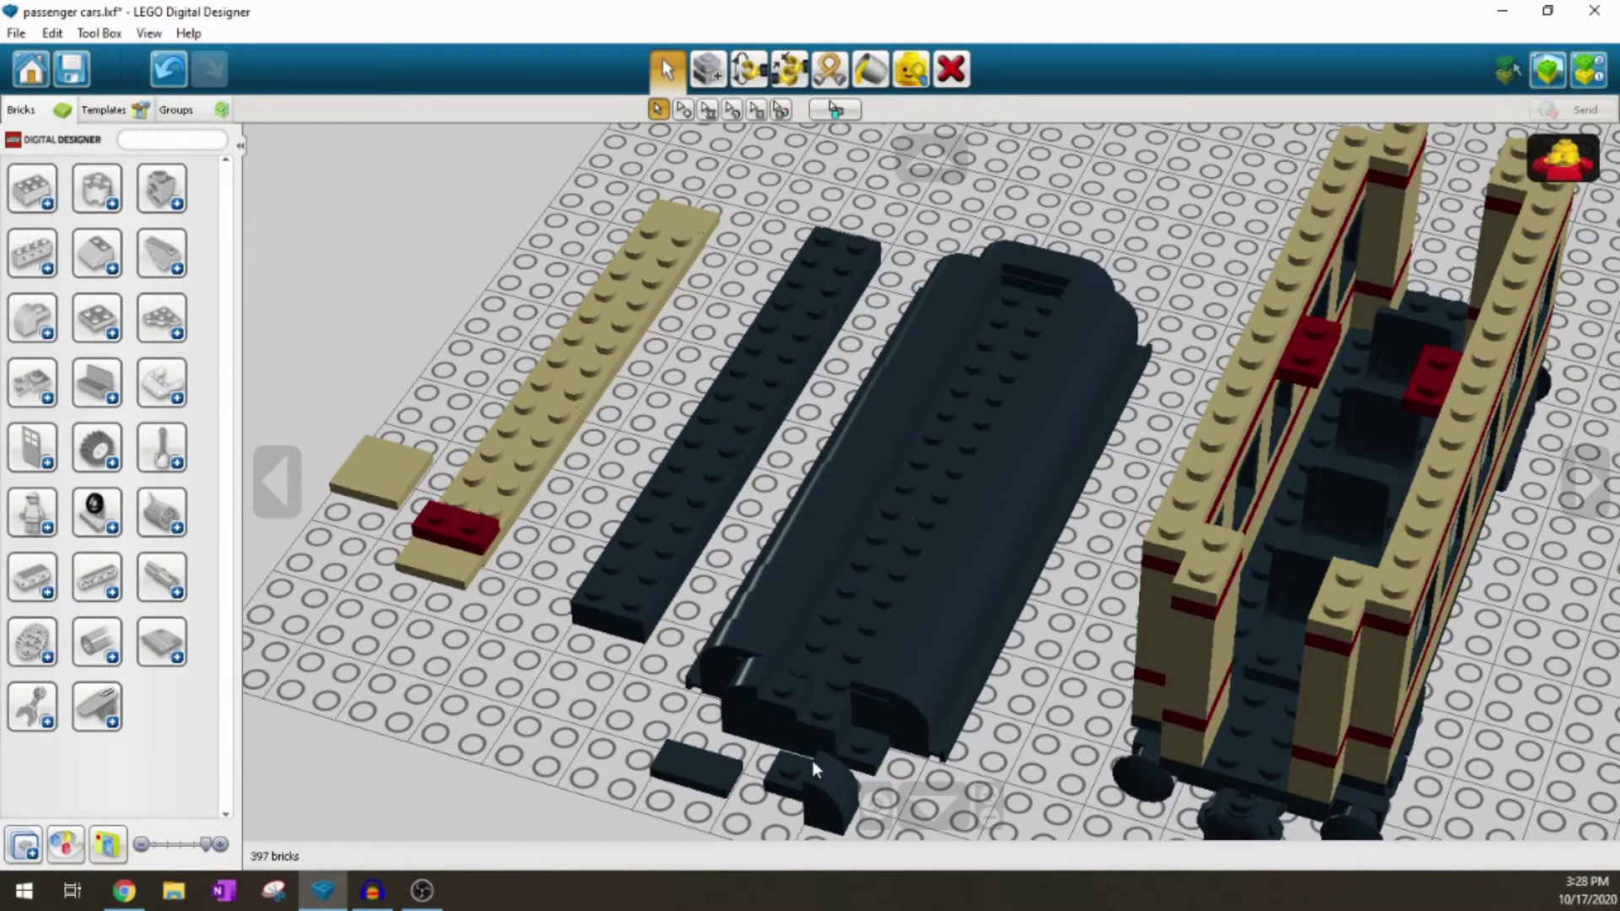
pyautogui.moveTo(811, 761); pyautogui.dragTo(840, 706)
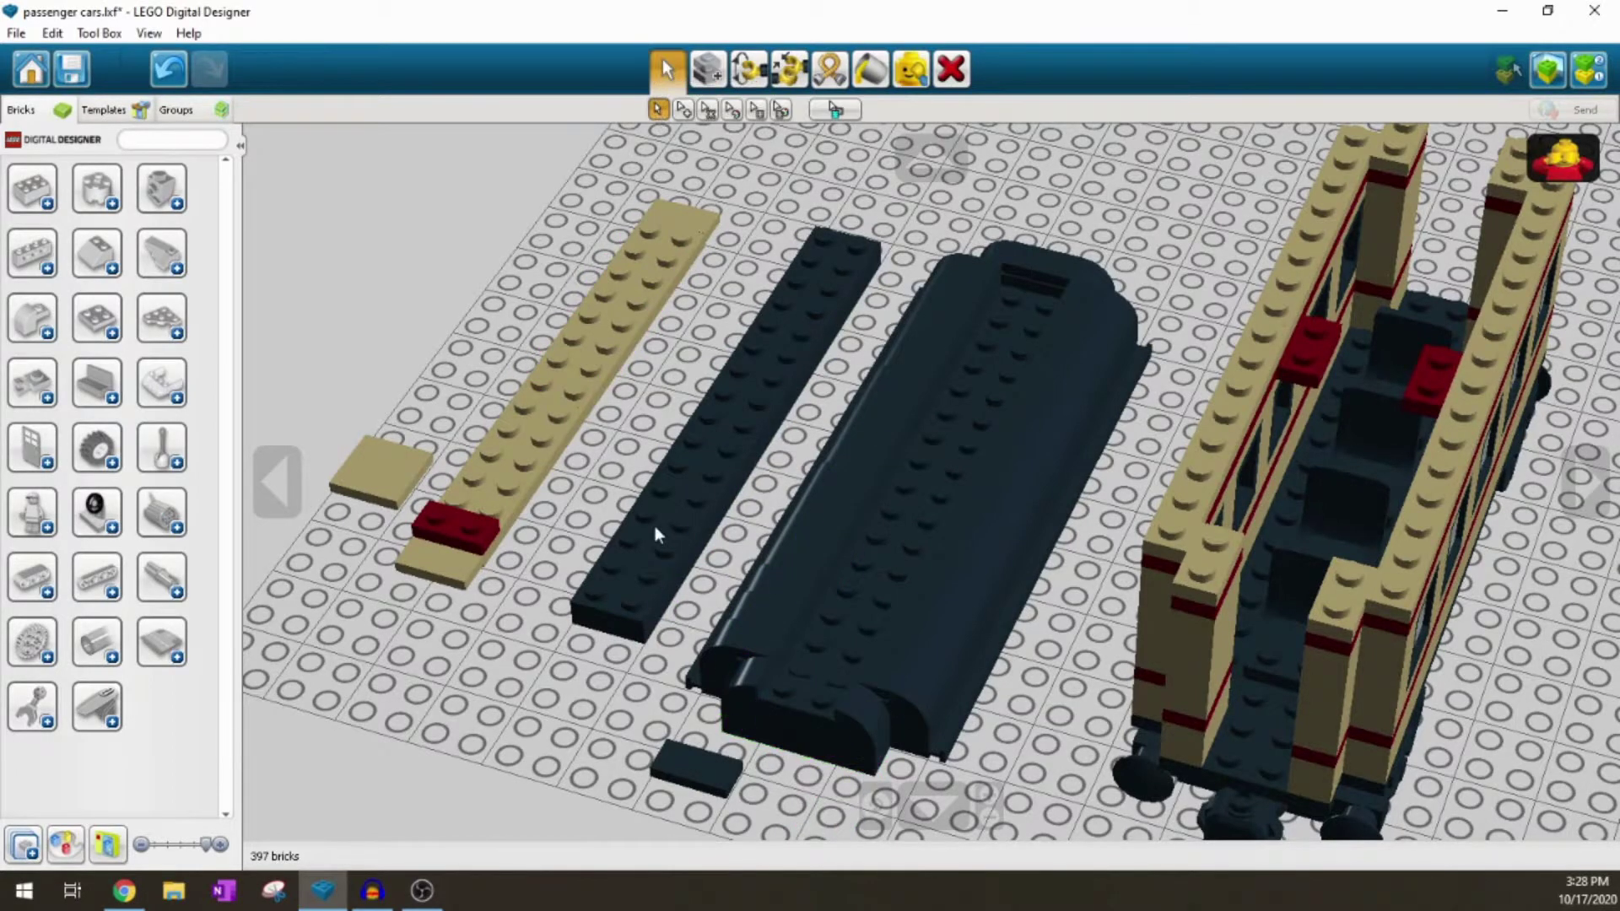
pyautogui.moveTo(698, 766); pyautogui.dragTo(797, 704)
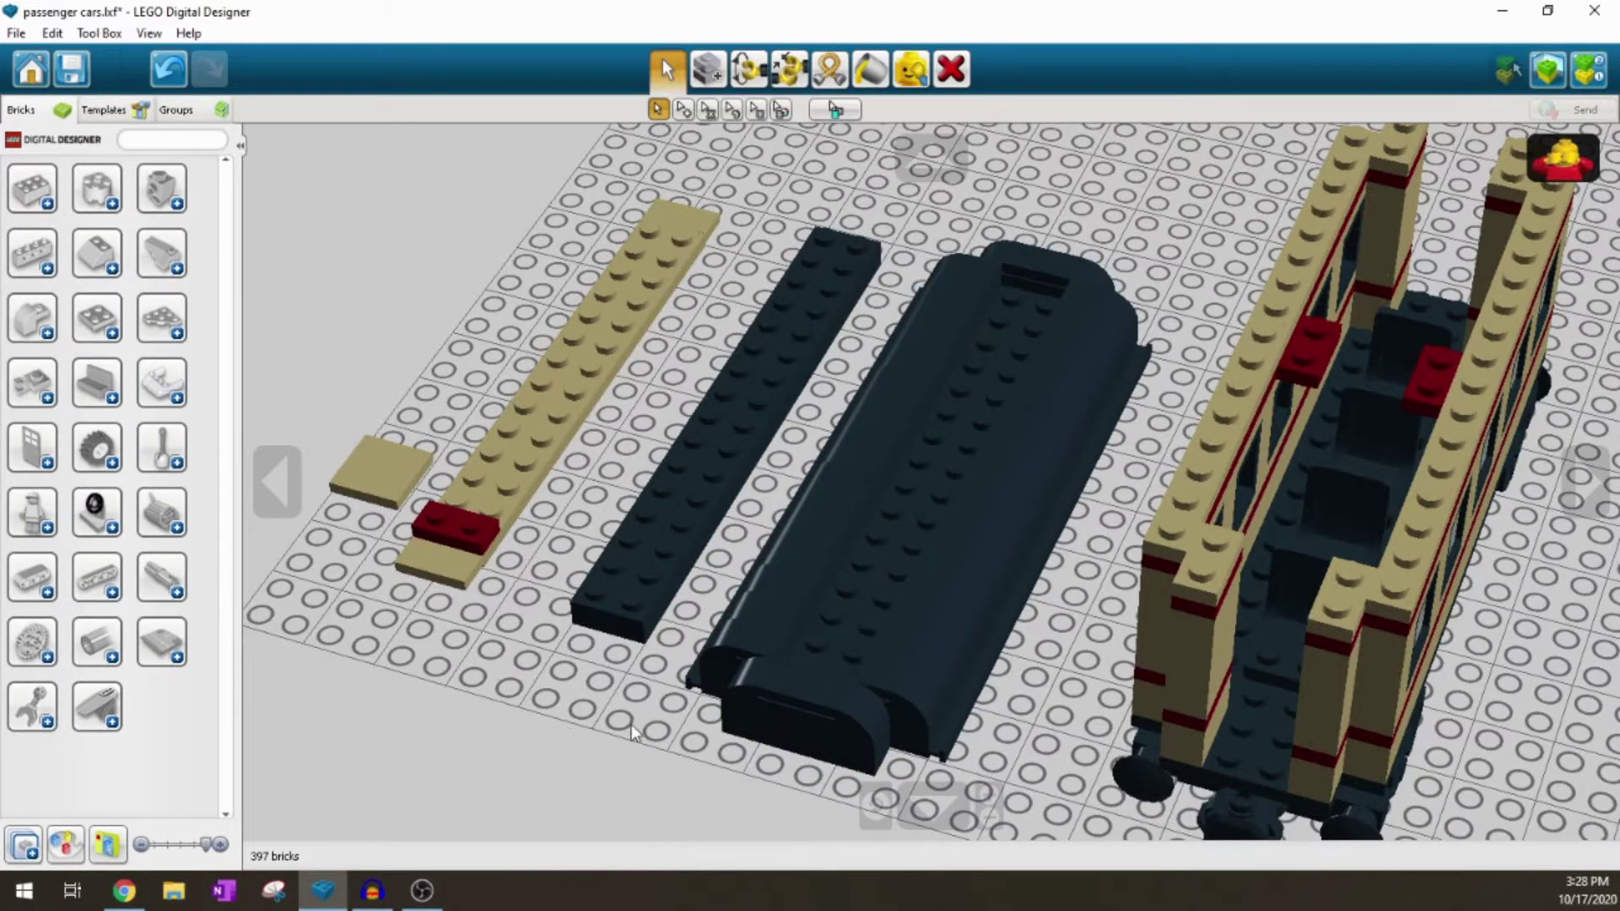
# Step: Clone the red 1x2 plate on the tan strip three times to form a row of four adjacent red plates
pyautogui.moveTo(631, 724); pyautogui.dragTo(703, 751, button='right')
pyautogui.moveTo(540, 595); pyautogui.dragTo(797, 565, button='right')
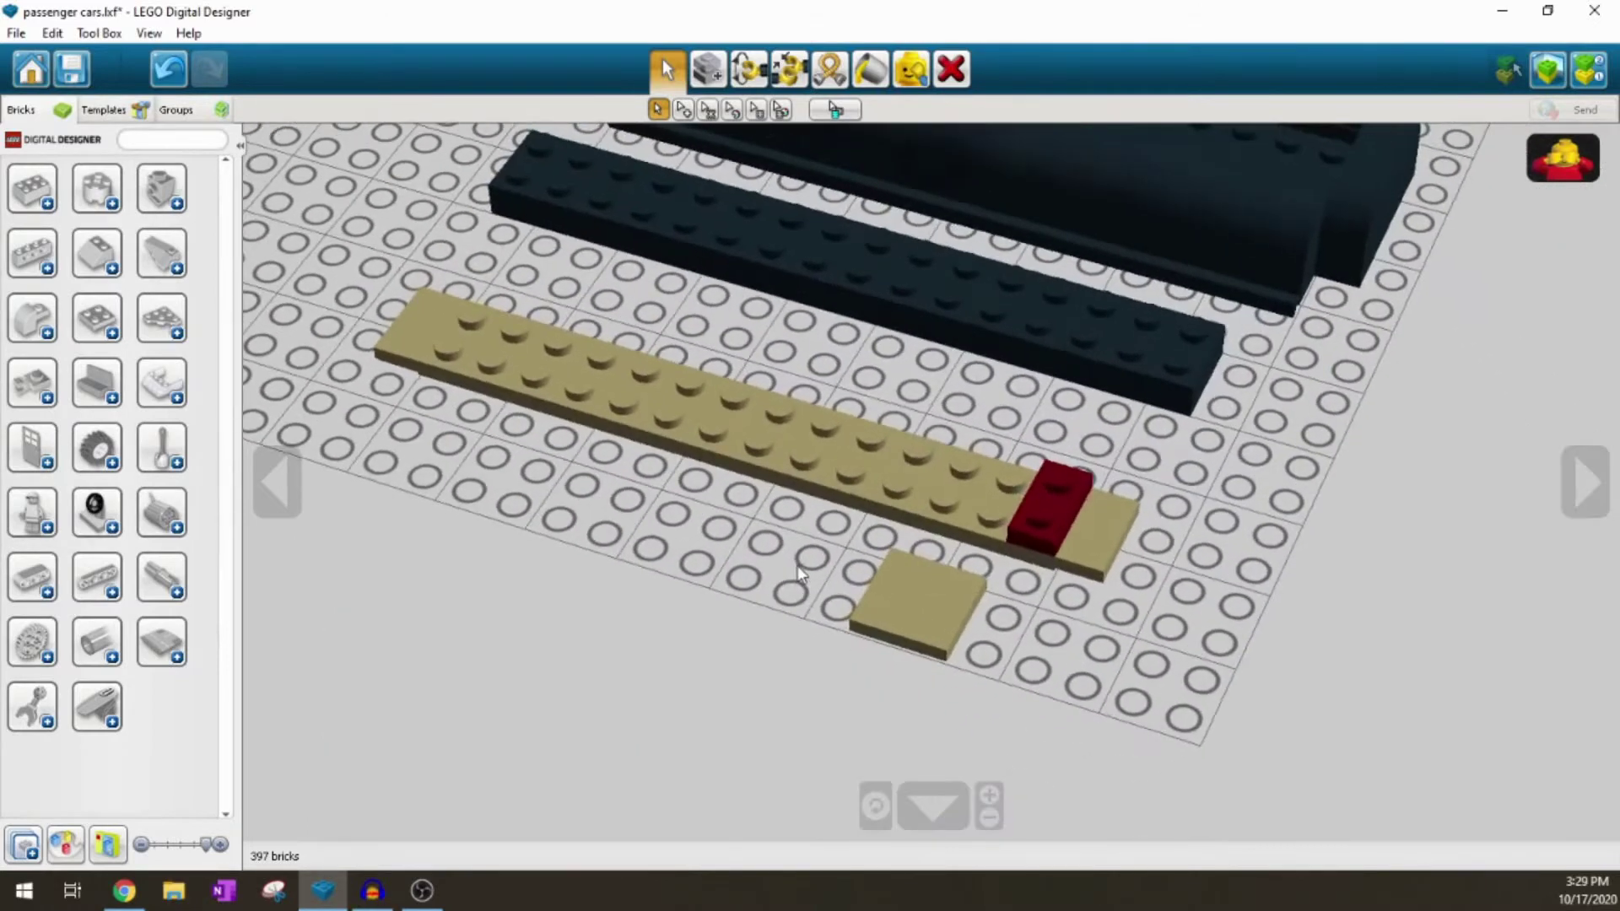
pyautogui.scroll(-3, 762, 489)
pyautogui.moveTo(785, 508); pyautogui.dragTo(885, 481, button='right')
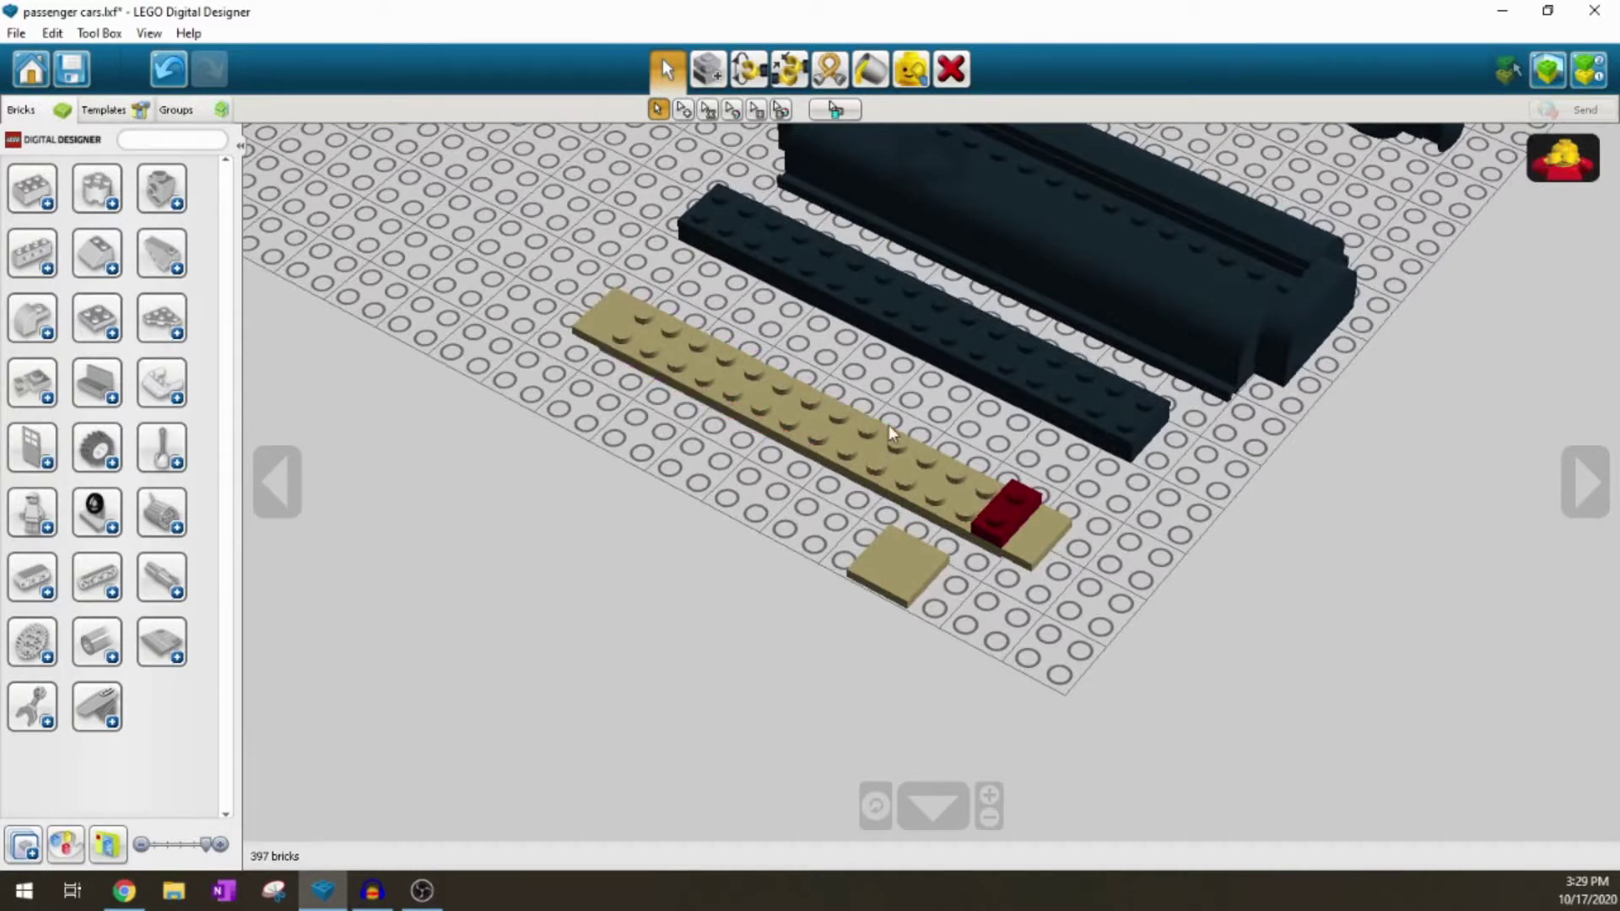
pyautogui.click(710, 80)
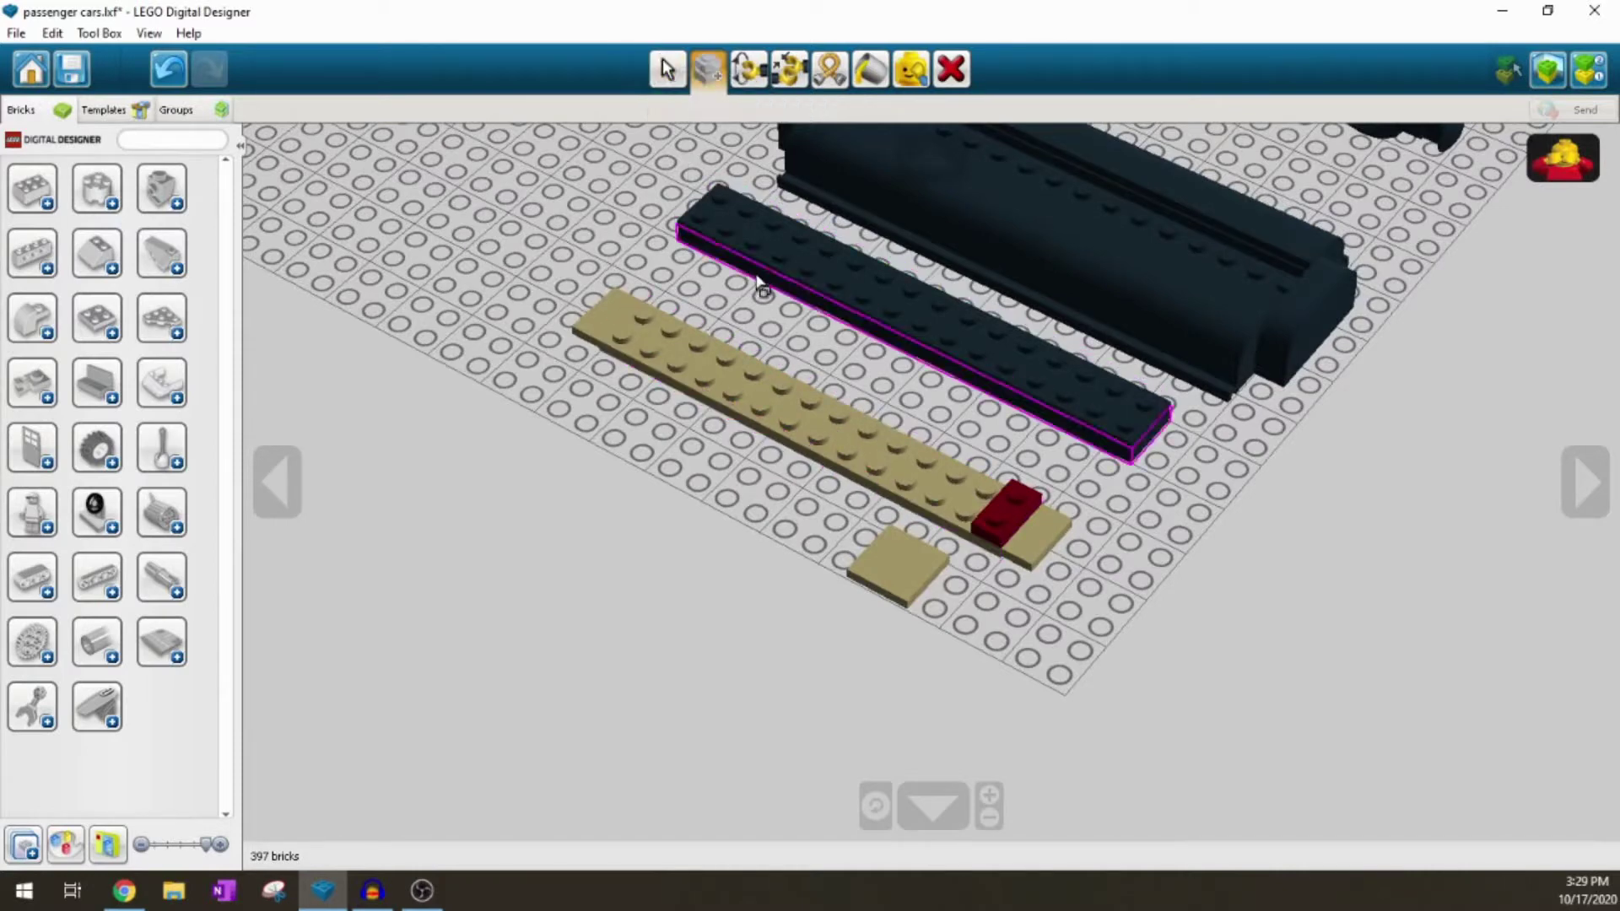
pyautogui.moveTo(760, 325)
pyautogui.mouseDown(button='right')
pyautogui.moveTo(767, 361)
pyautogui.moveTo(871, 377)
pyautogui.moveTo(981, 440)
pyautogui.mouseUp(button='right')
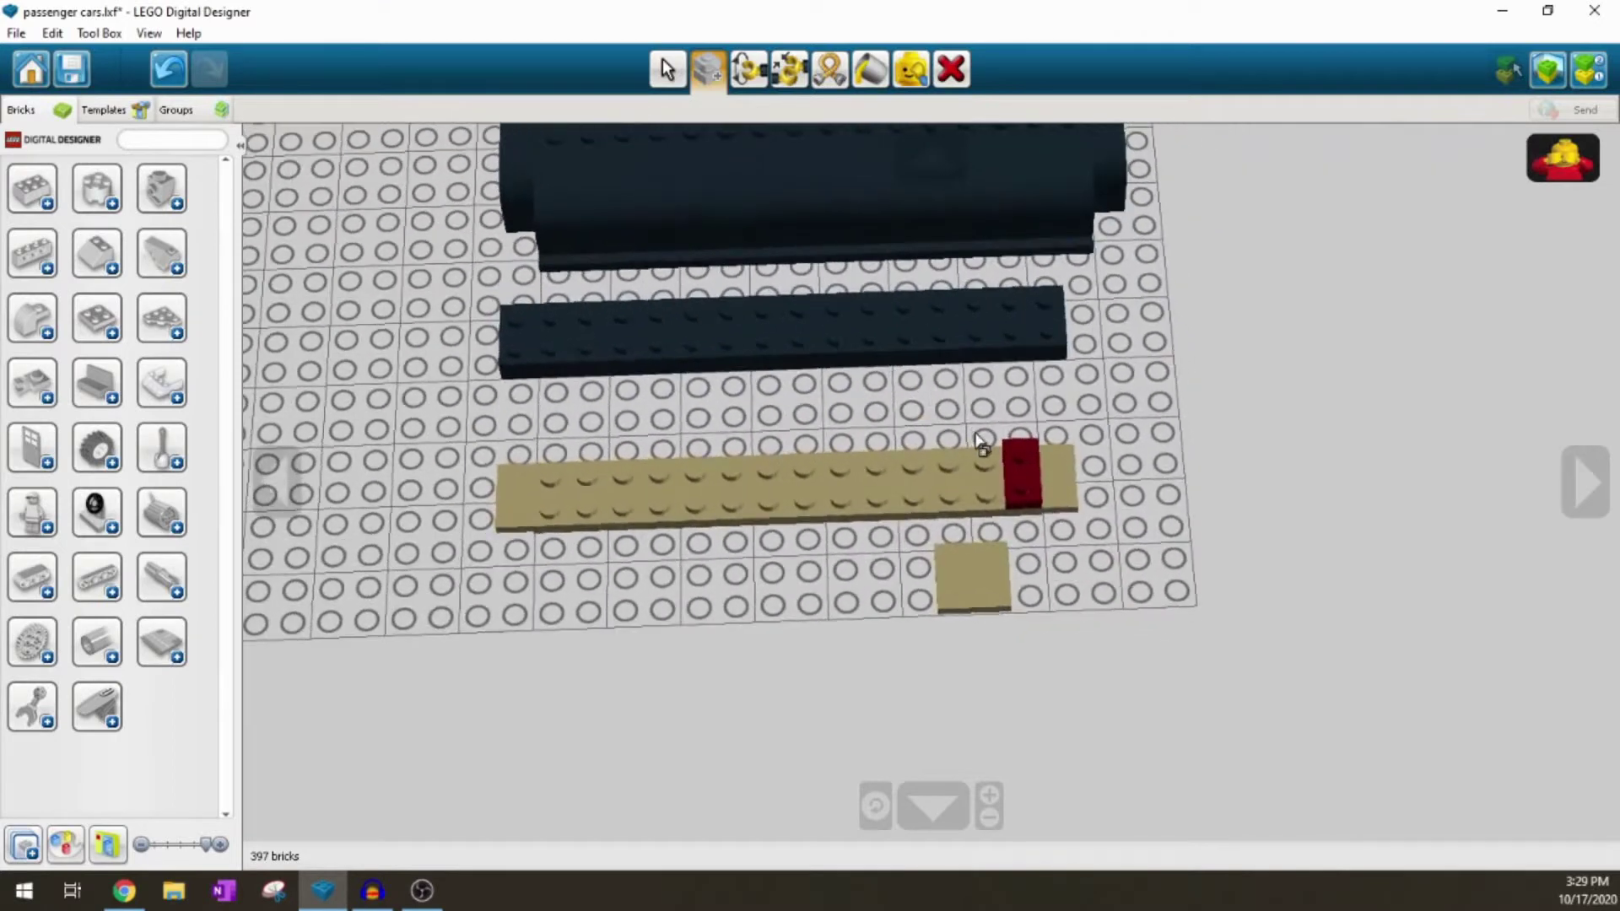
pyautogui.click(1028, 481)
pyautogui.click(967, 484)
pyautogui.click(948, 483)
pyautogui.click(936, 484)
pyautogui.click(915, 484)
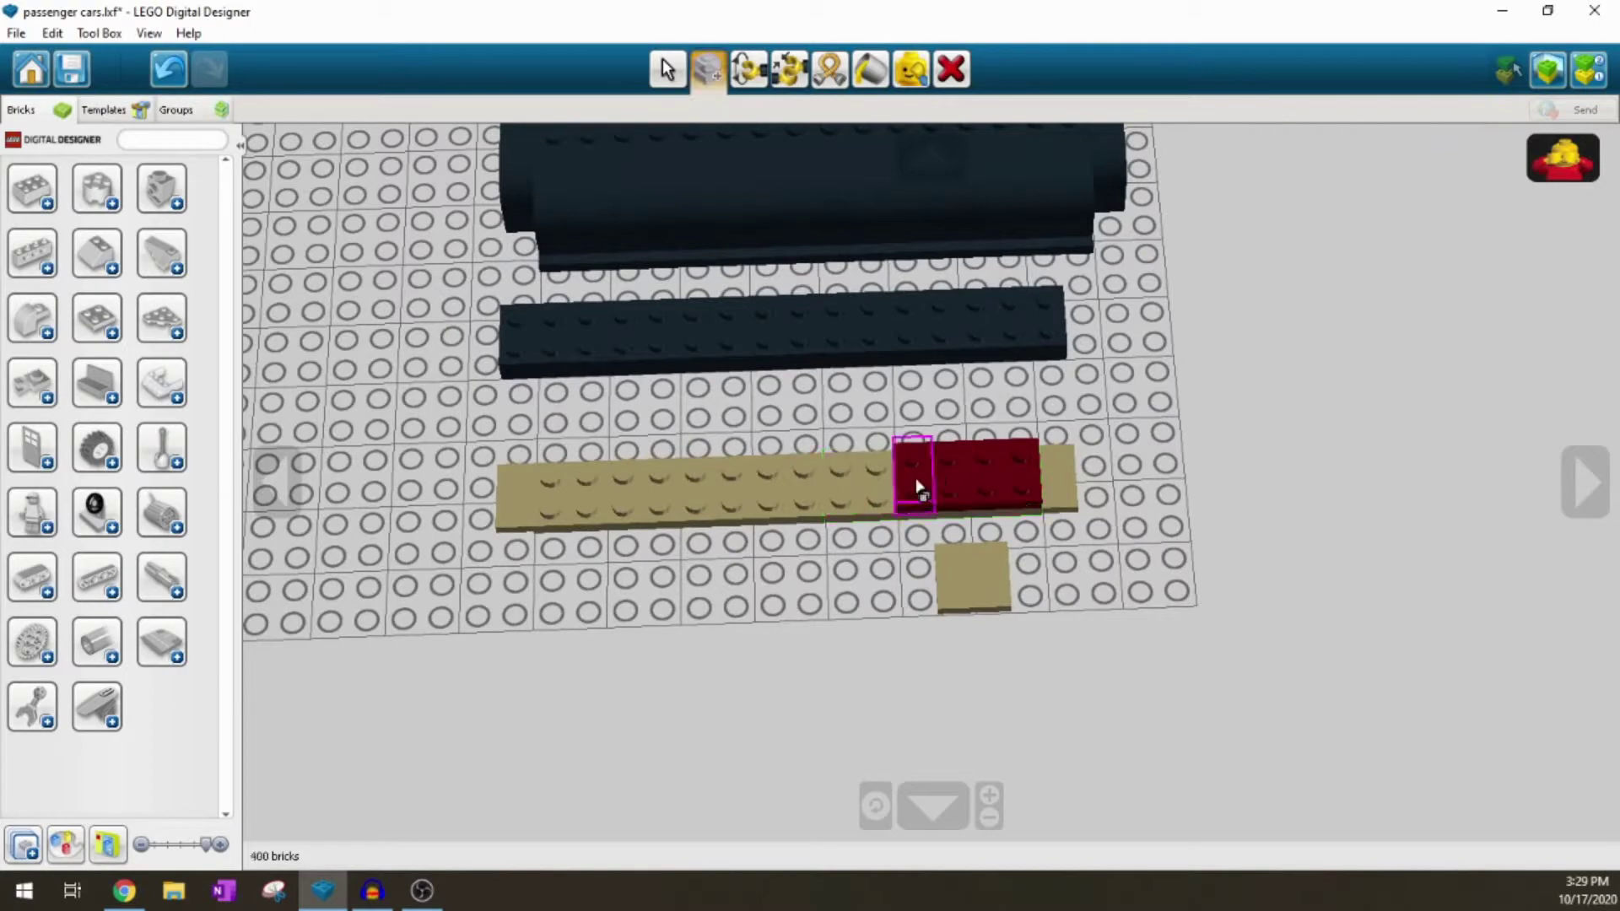
# Step: Clone the group of four red plates onto the opposite end of the tan strip, beside its end tile
pyautogui.moveTo(883, 552); pyautogui.dragTo(897, 456, button='right')
pyautogui.moveTo(896, 532)
pyautogui.mouseDown(button='right')
pyautogui.moveTo(871, 416)
pyautogui.moveTo(864, 447)
pyautogui.moveTo(557, 498)
pyautogui.moveTo(397, 470)
pyautogui.moveTo(311, 426)
pyautogui.moveTo(582, 546)
pyautogui.moveTo(661, 625)
pyautogui.moveTo(875, 658)
pyautogui.mouseUp(button='right')
pyautogui.moveTo(881, 412)
pyautogui.mouseDown()
pyautogui.moveTo(987, 506)
pyautogui.moveTo(1056, 536)
pyautogui.mouseUp()
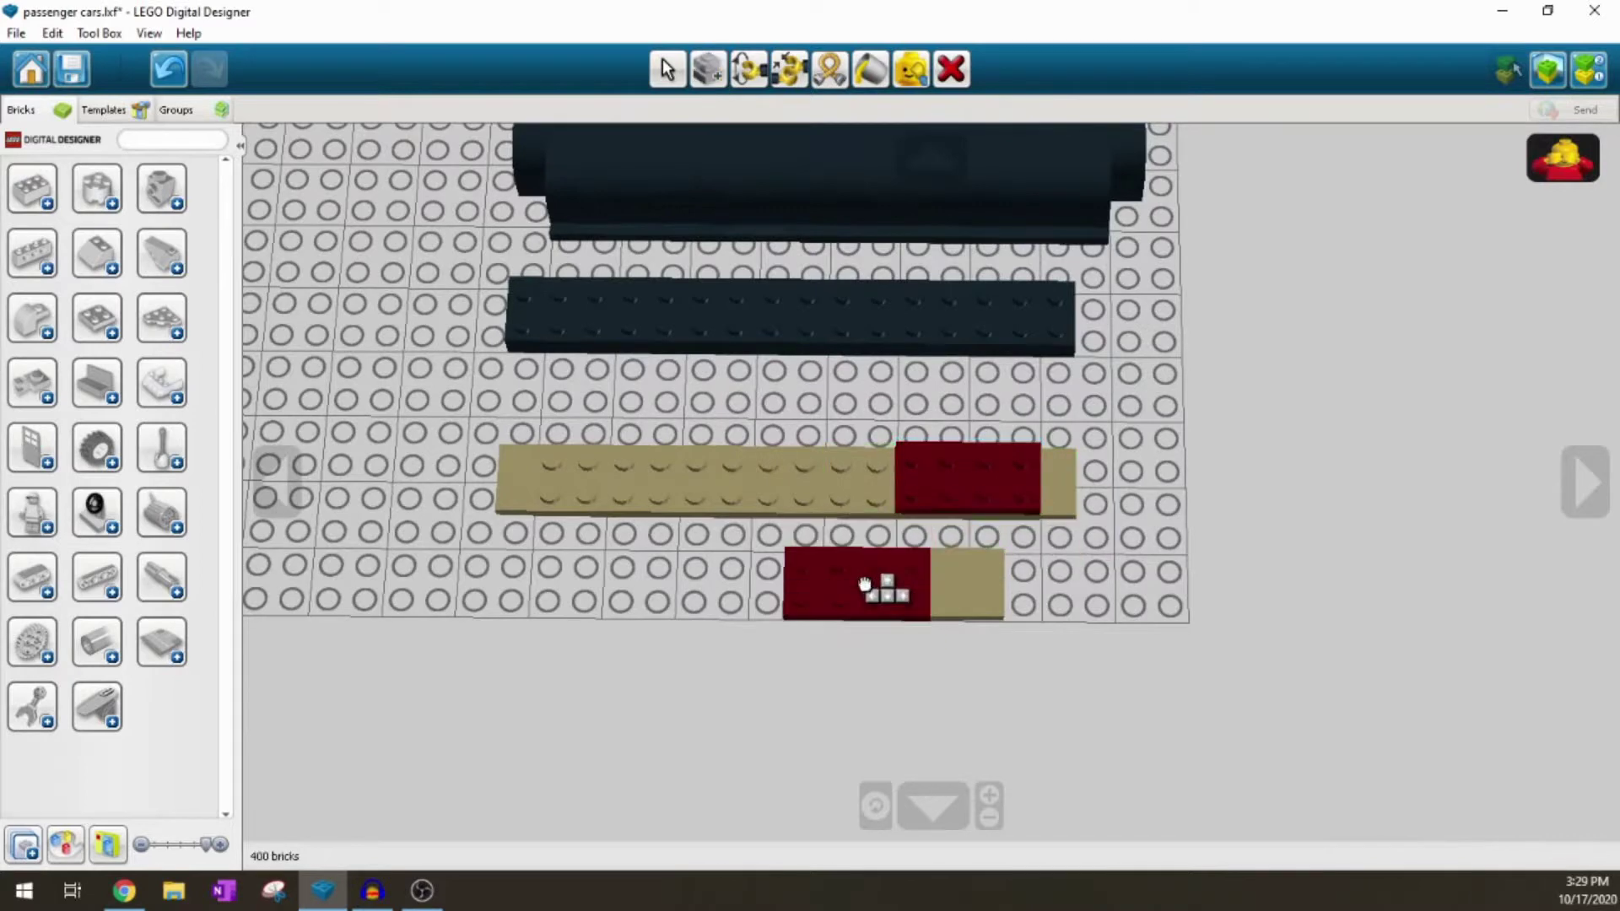
pyautogui.moveTo(833, 499); pyautogui.dragTo(617, 489)
pyautogui.moveTo(716, 604)
pyautogui.mouseDown(button='right')
pyautogui.moveTo(748, 572)
pyautogui.moveTo(498, 473)
pyautogui.mouseUp(button='right')
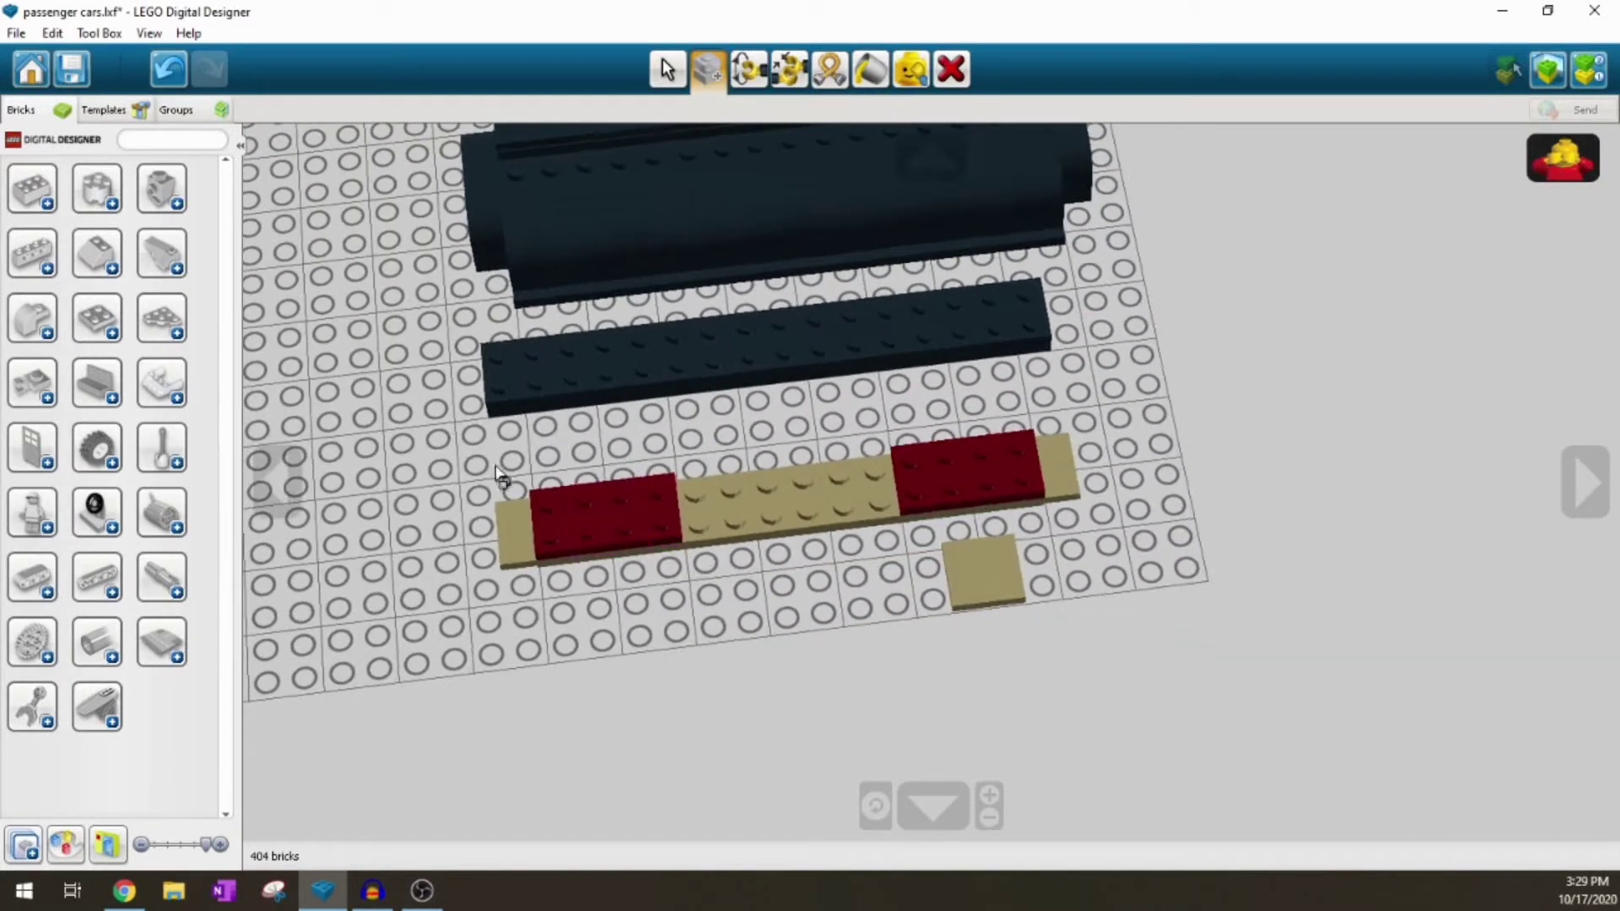
# Step: Clone four red plates beside the copied group and two more into the remaining gap, filling the tan strip's studs
pyautogui.moveTo(574, 472)
pyautogui.mouseDown()
pyautogui.moveTo(724, 579)
pyautogui.moveTo(796, 524)
pyautogui.moveTo(753, 517)
pyautogui.mouseUp()
pyautogui.moveTo(763, 462); pyautogui.dragTo(737, 444, button='right')
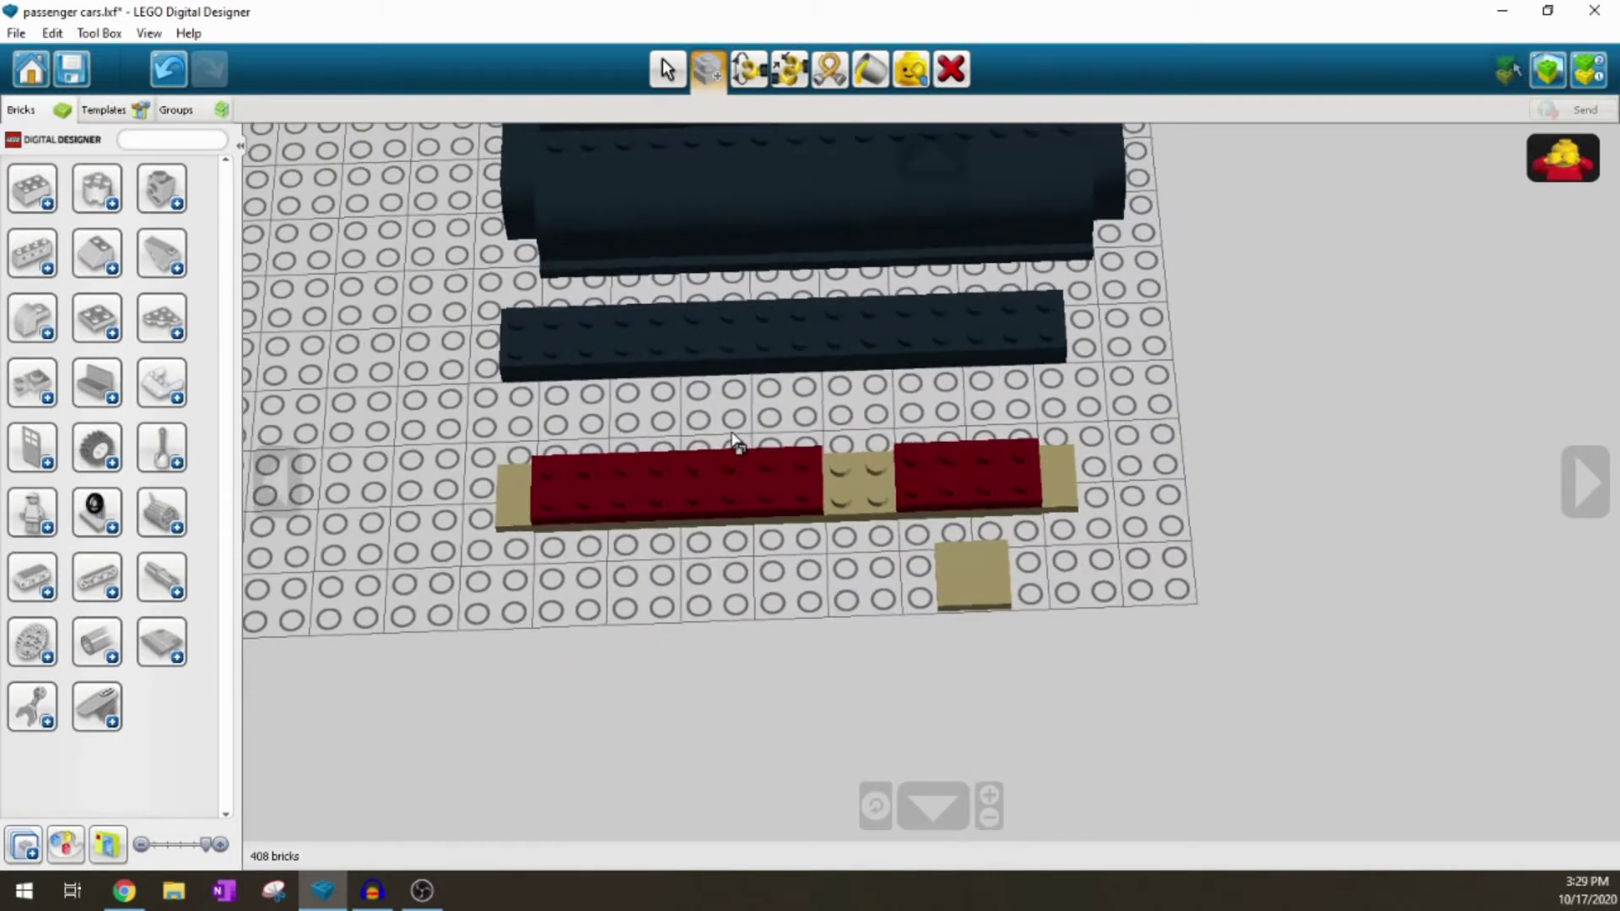
pyautogui.moveTo(675, 458)
pyautogui.mouseDown()
pyautogui.moveTo(727, 535)
pyautogui.moveTo(878, 501)
pyautogui.mouseUp()
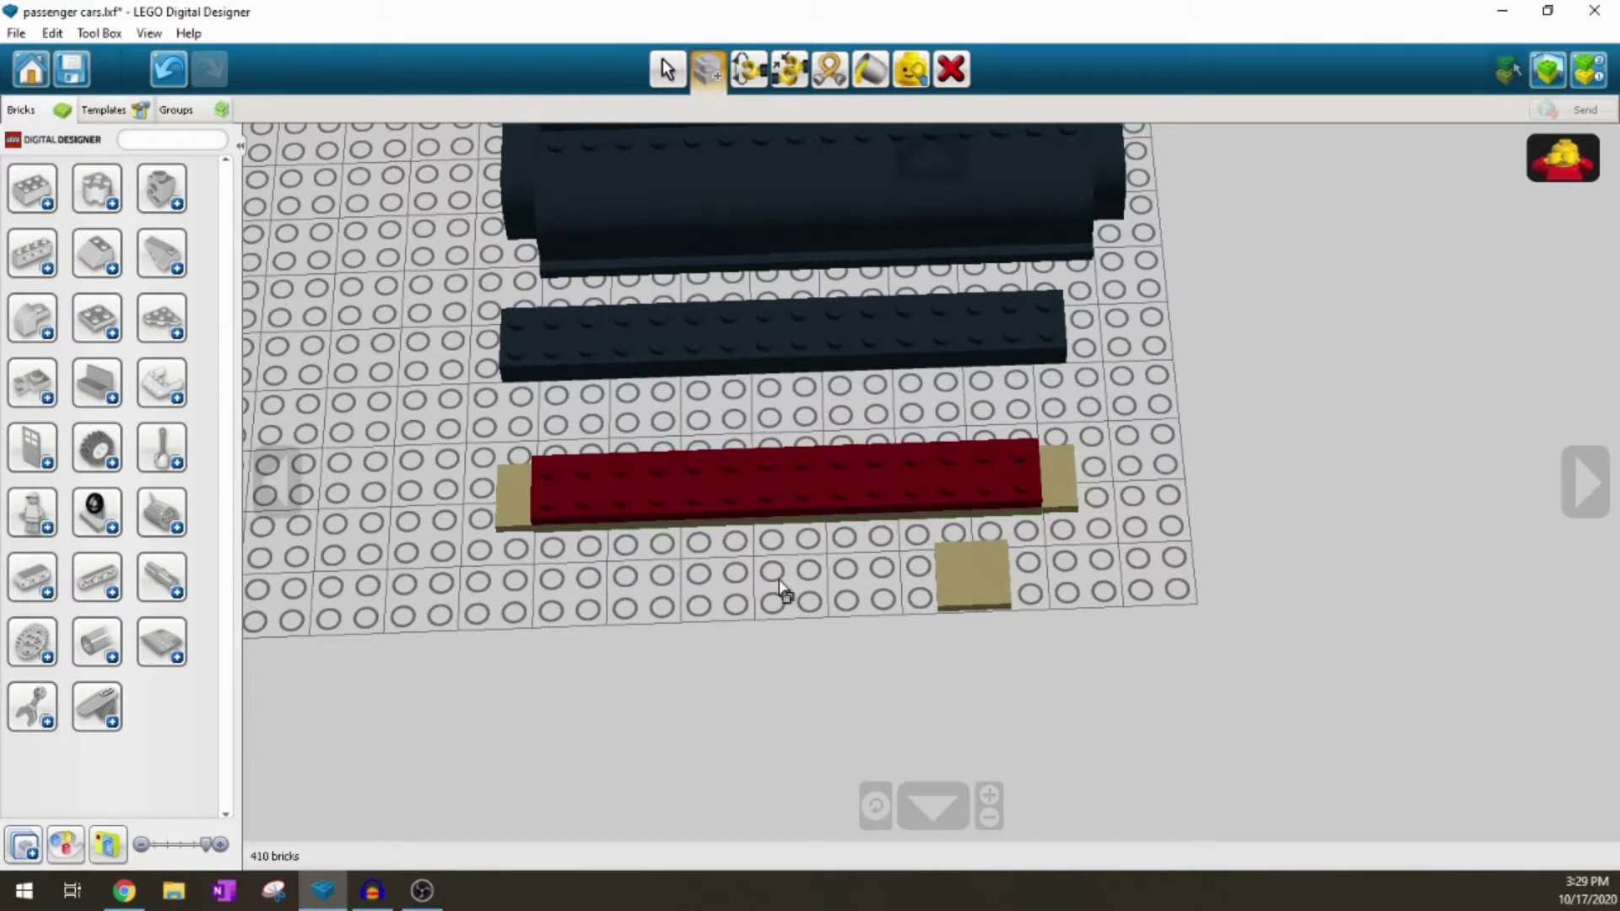
pyautogui.press('v')
# Step: Paint the second, fourth and sixth red plates from the strip end nearest the loose tan tile transparent clear
pyautogui.moveTo(778, 580); pyautogui.dragTo(982, 488, button='right')
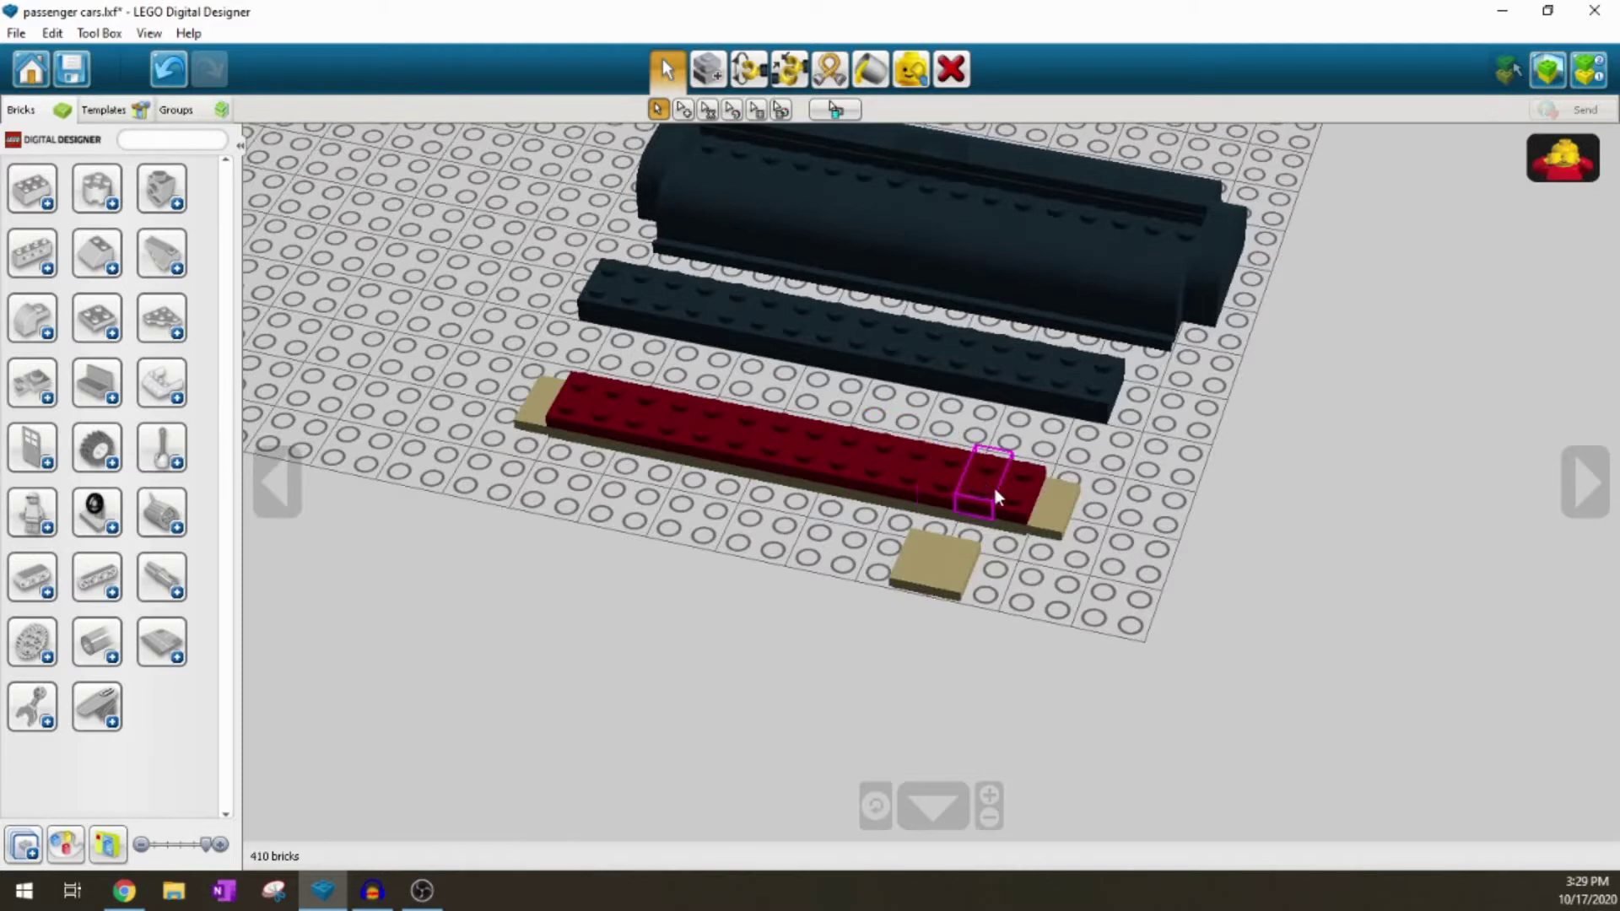
pyautogui.scroll(3, 1010, 488)
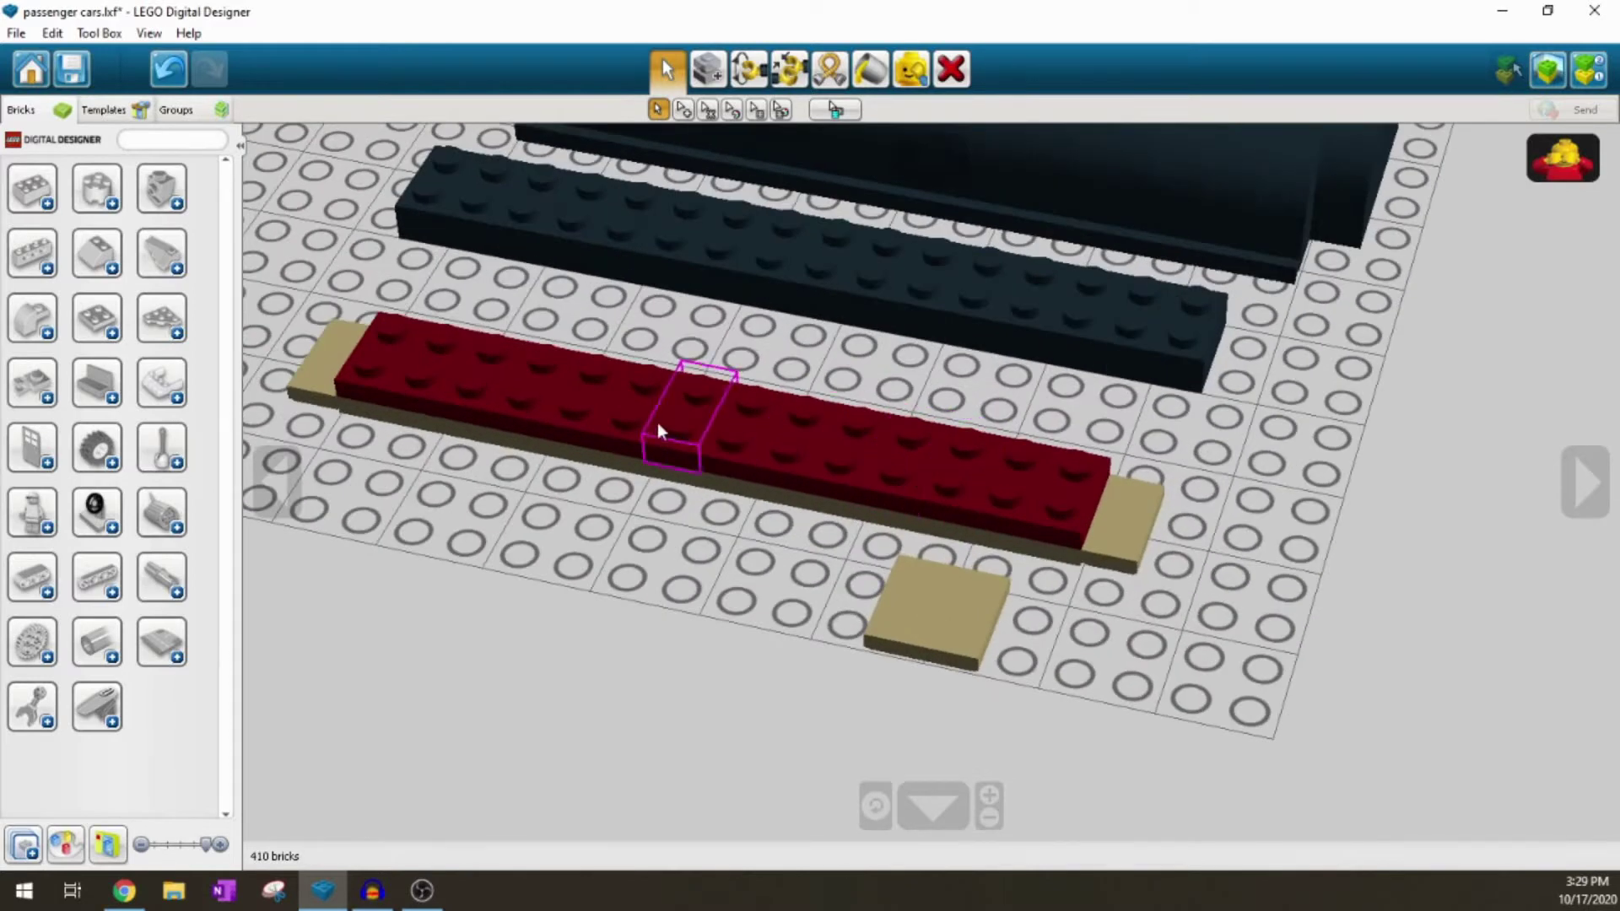
pyautogui.click(871, 72)
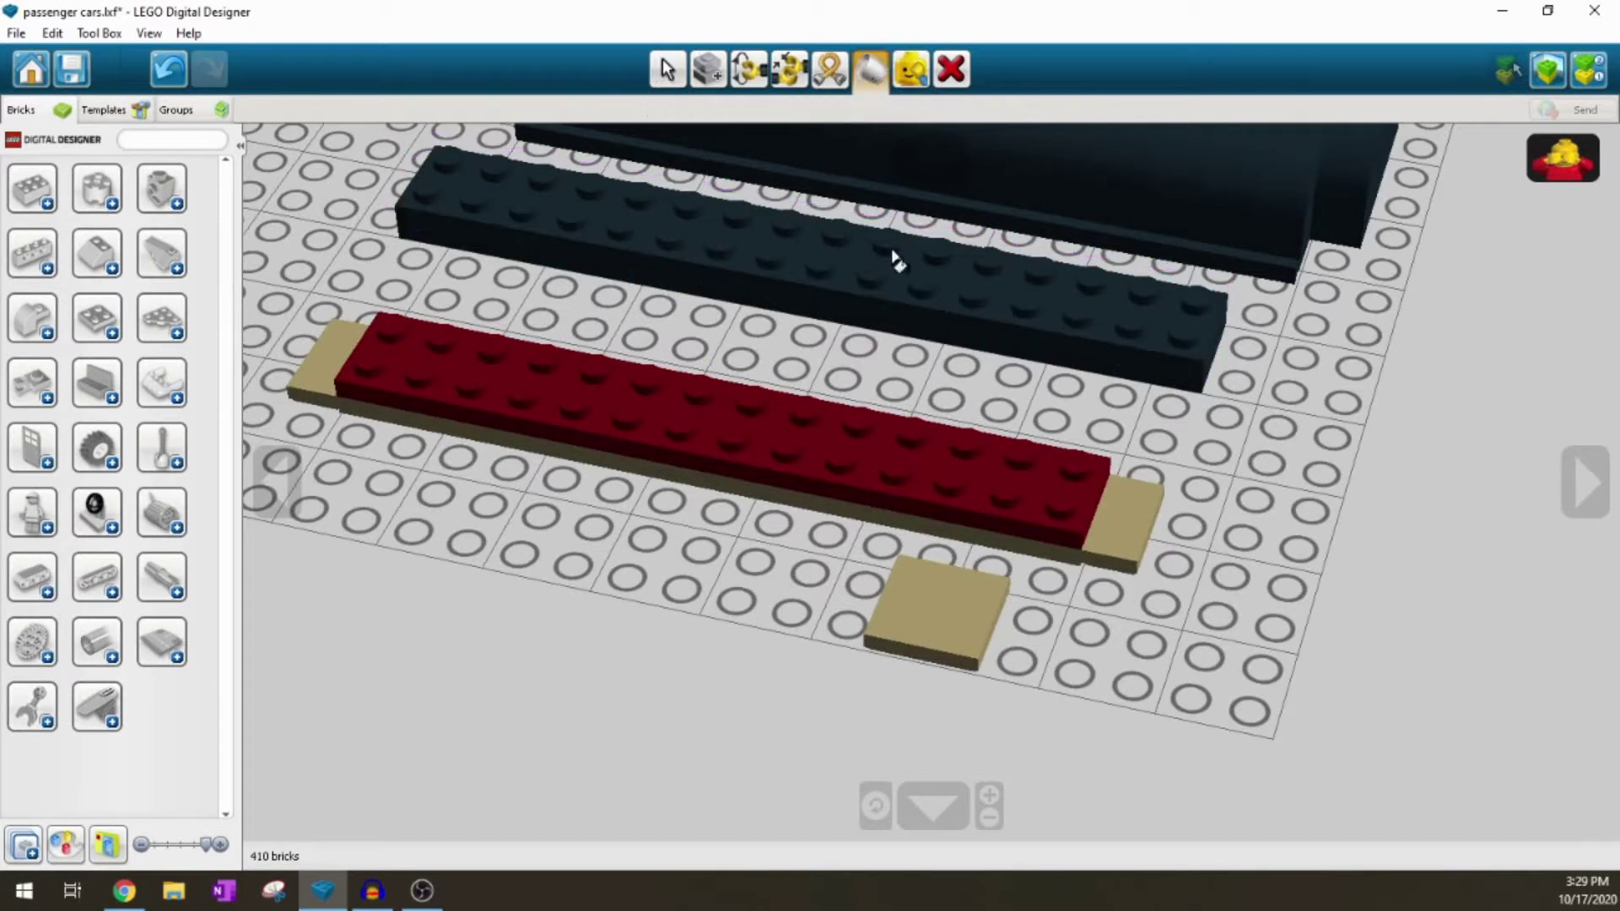
pyautogui.click(1017, 491)
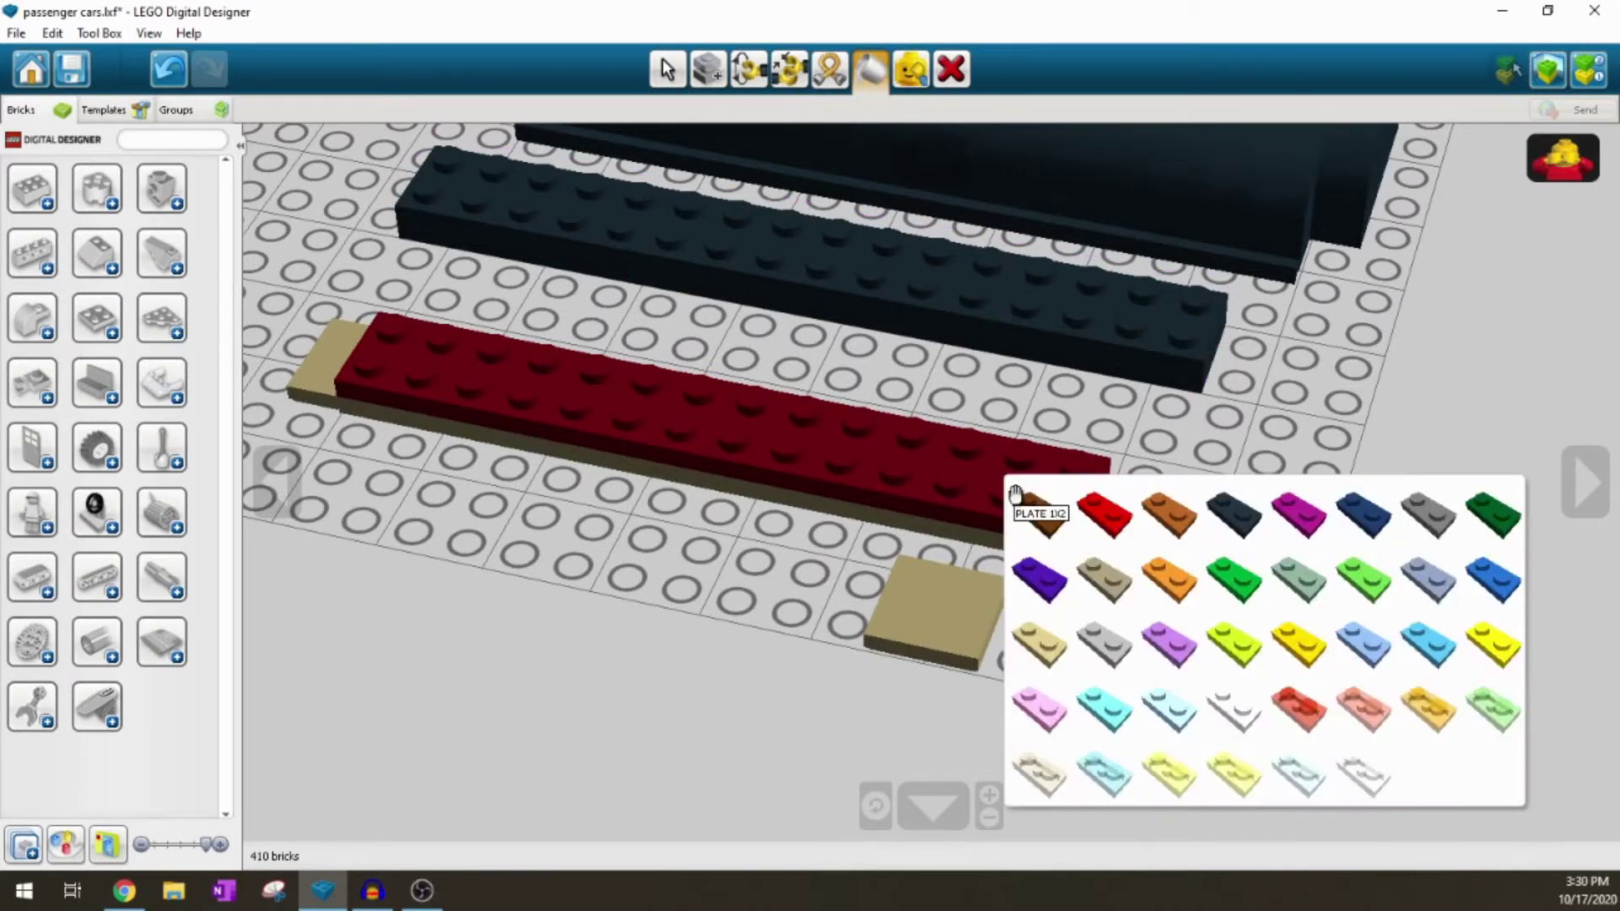
pyautogui.click(1361, 770)
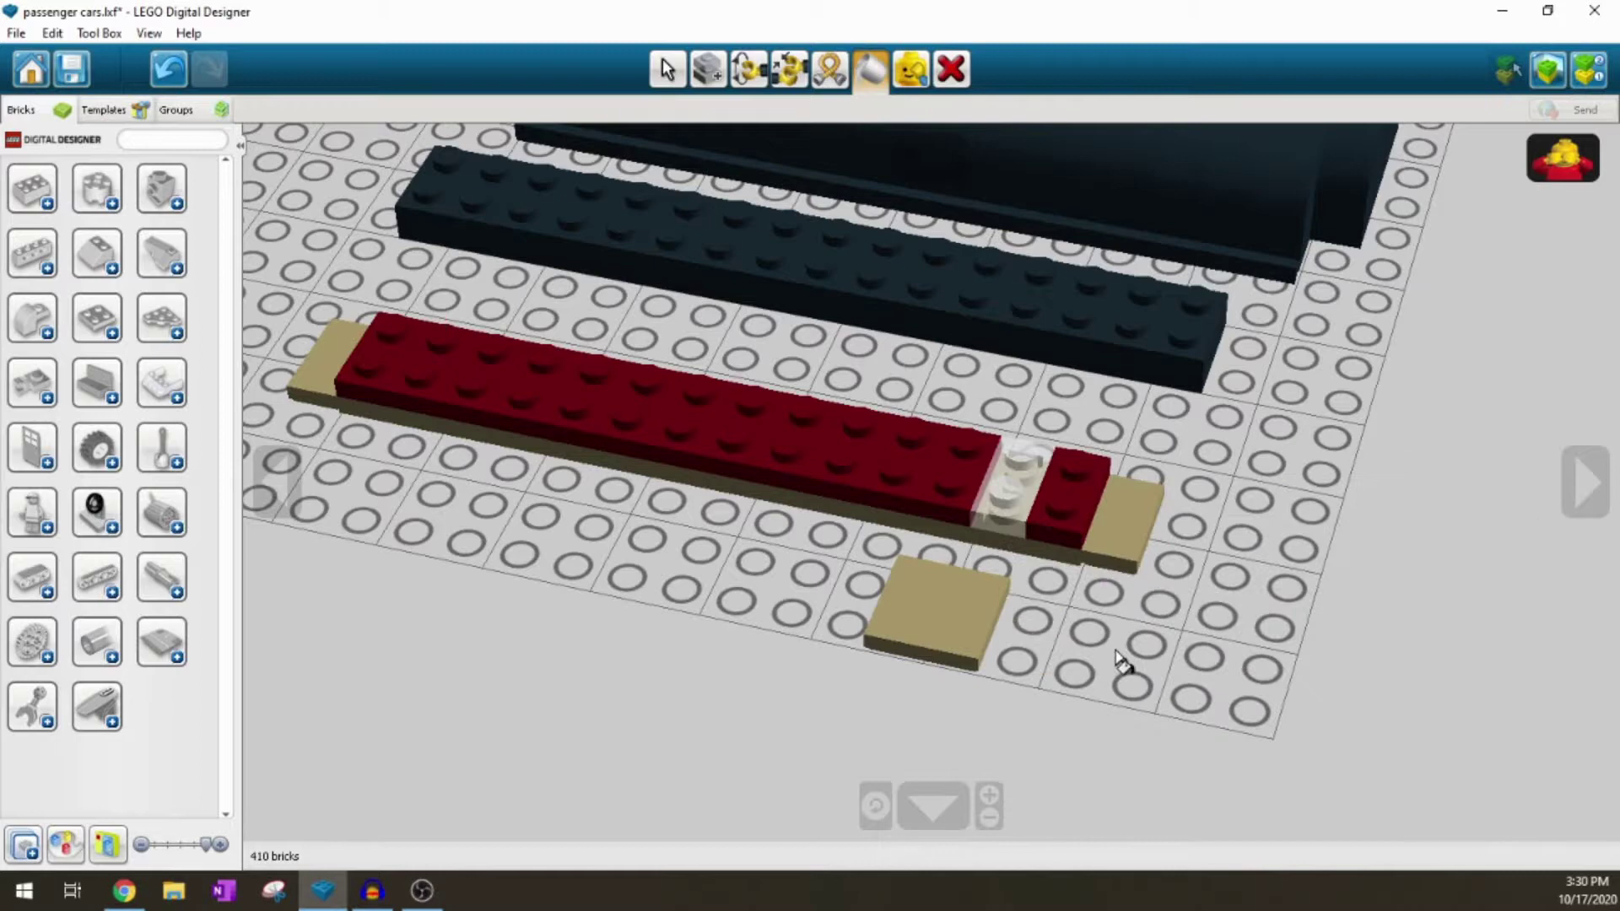
pyautogui.rightClick(909, 488)
pyautogui.click(1245, 764)
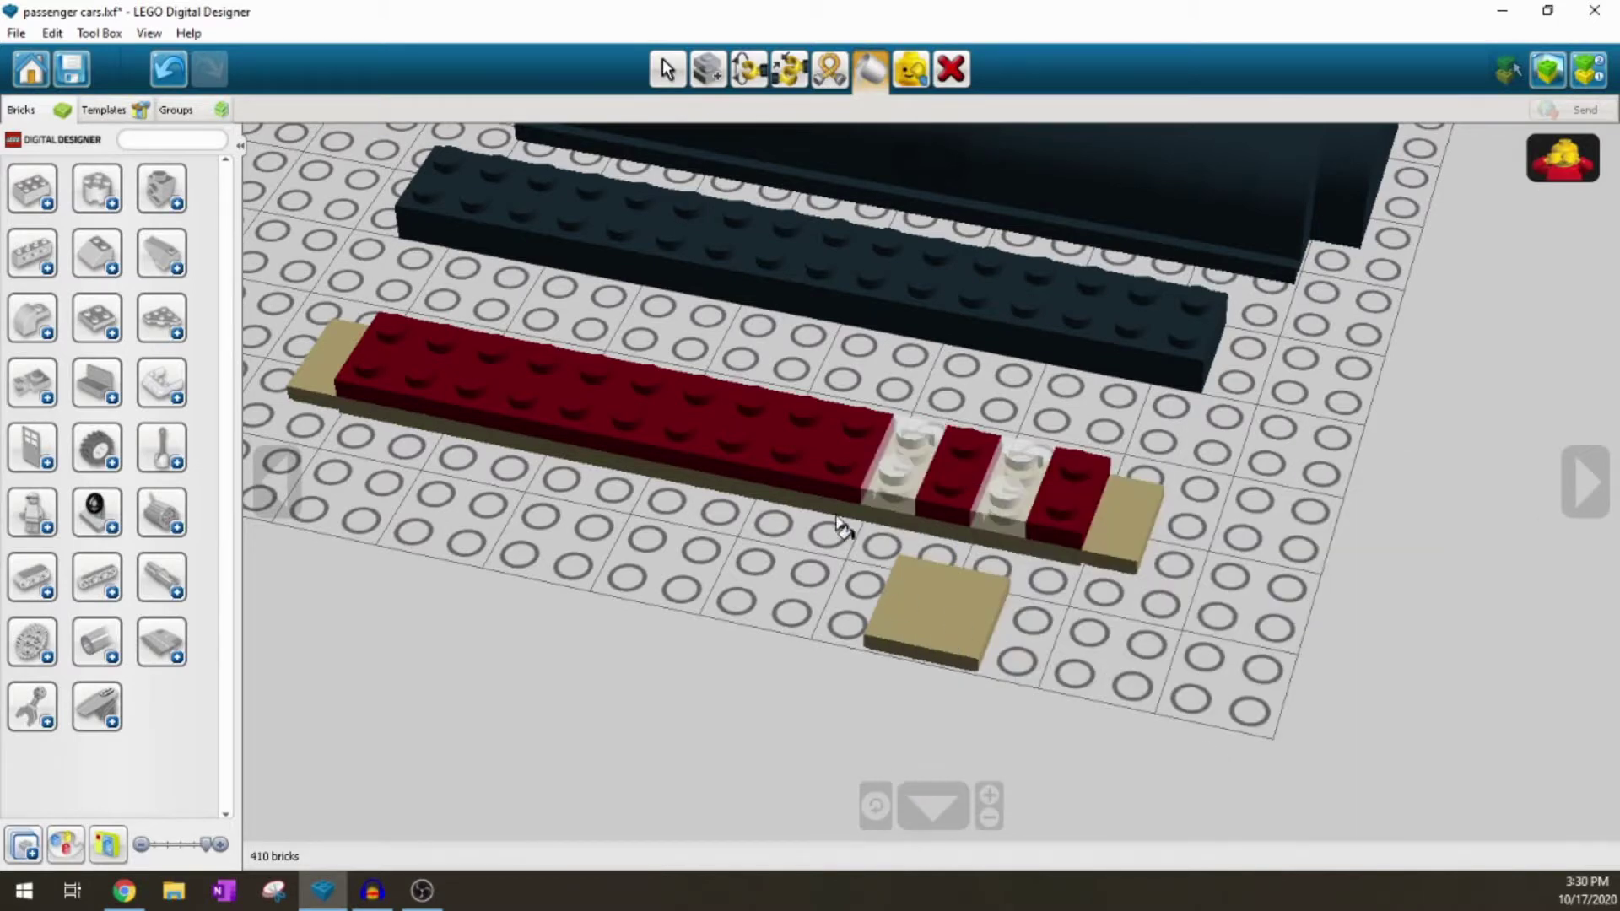
pyautogui.rightClick(794, 463)
pyautogui.click(1140, 746)
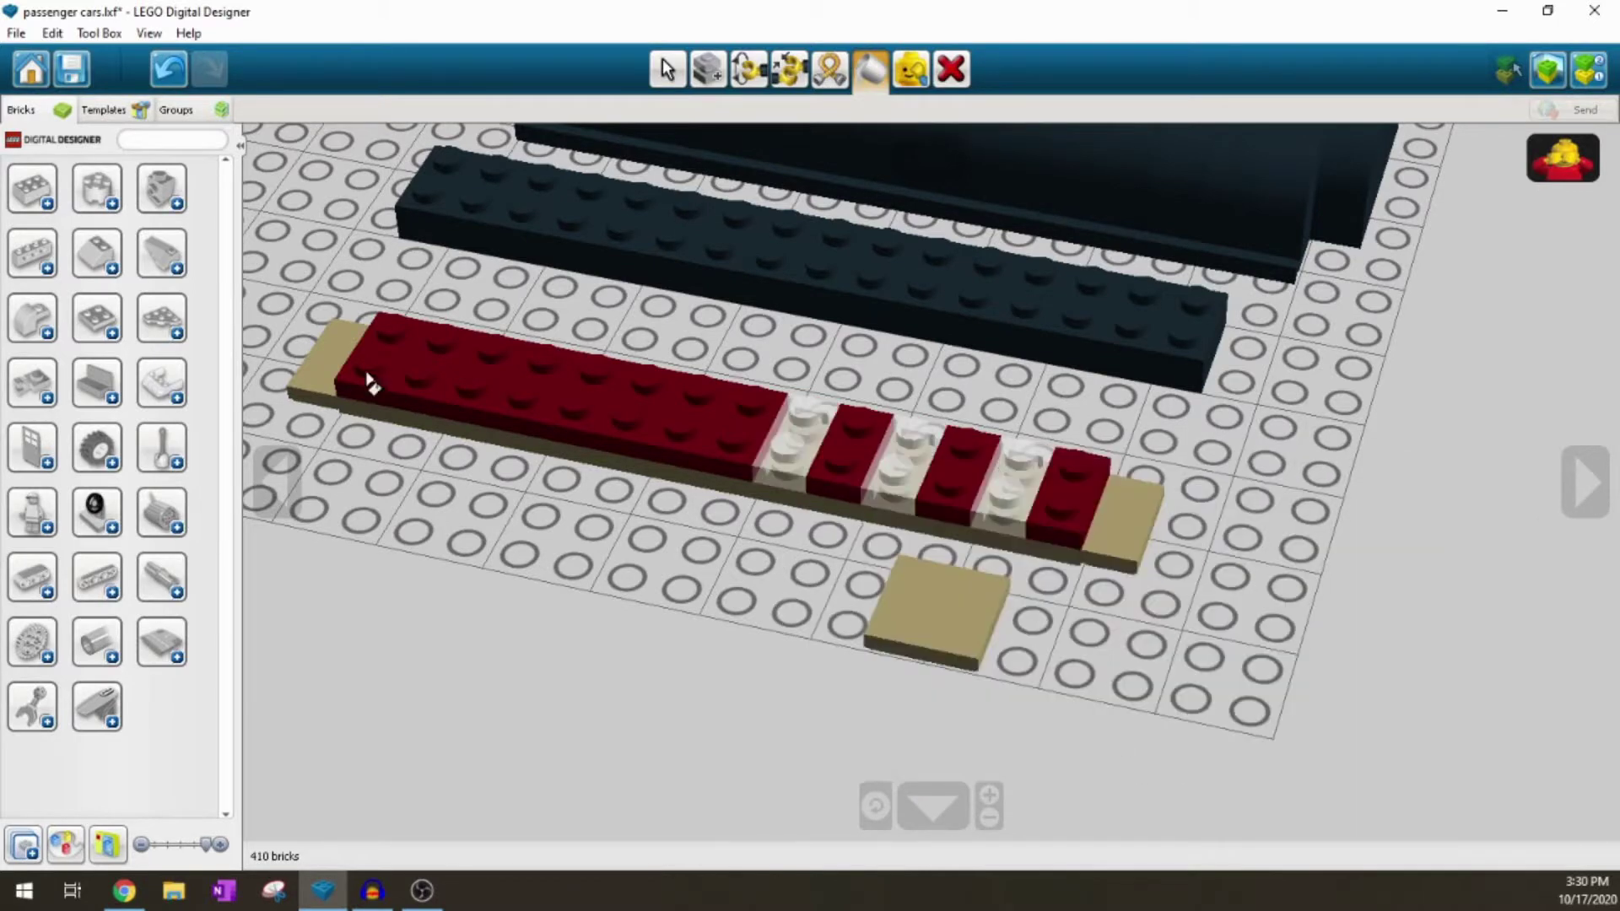
# Step: Paint the second, fourth and sixth red plates from the strip's opposite end transparent clear
pyautogui.rightClick(422, 392)
pyautogui.click(761, 652)
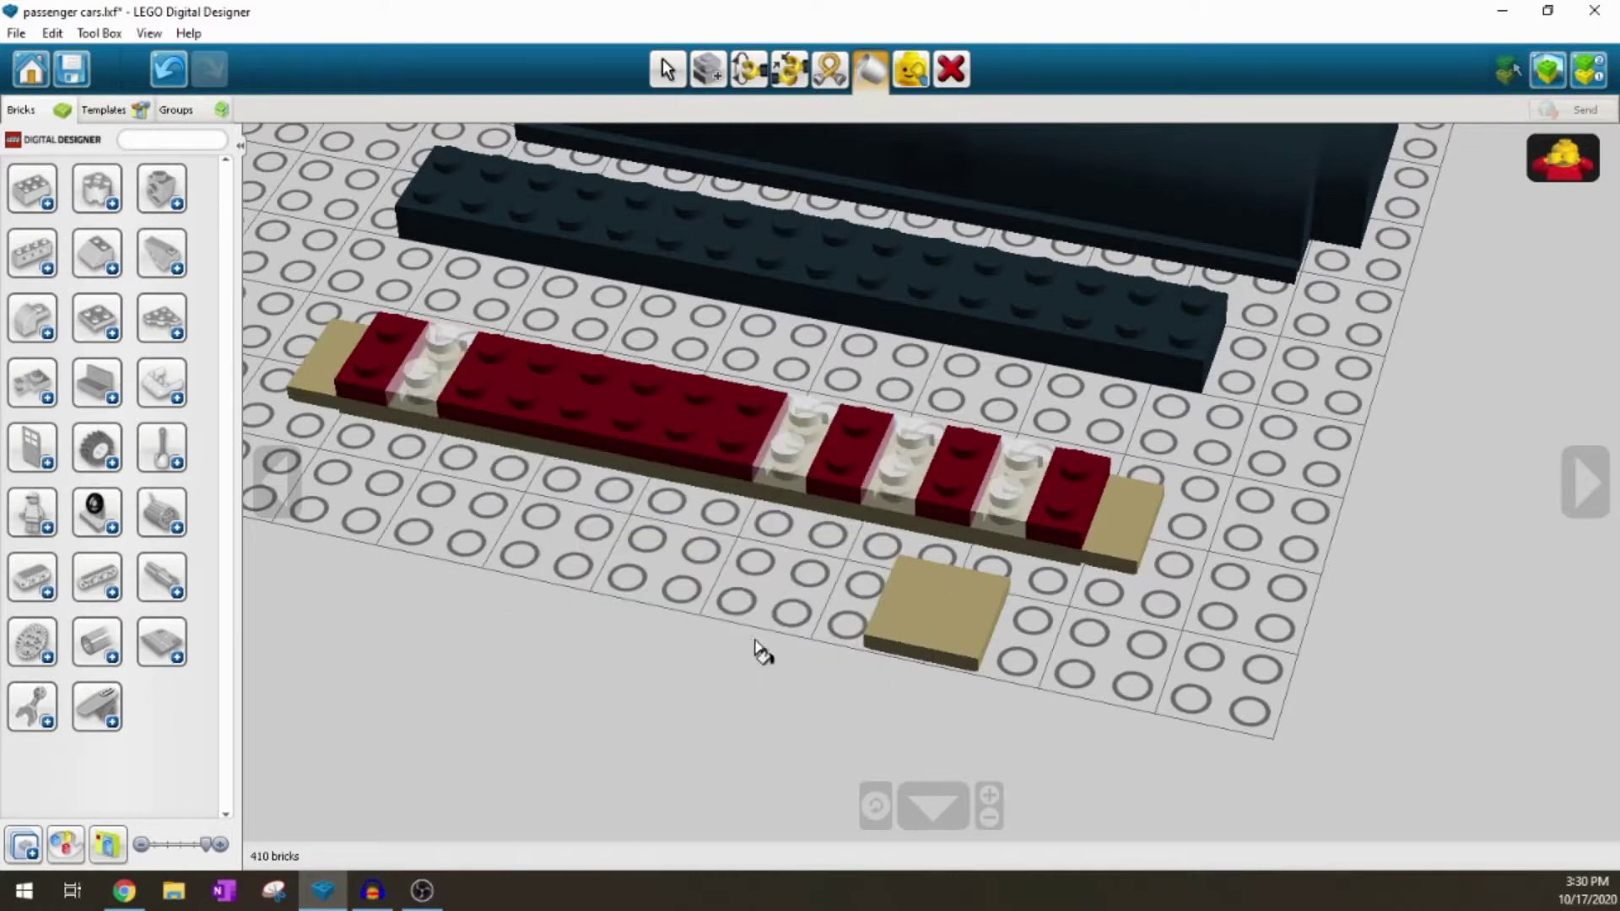
pyautogui.rightClick(525, 420)
pyautogui.click(868, 710)
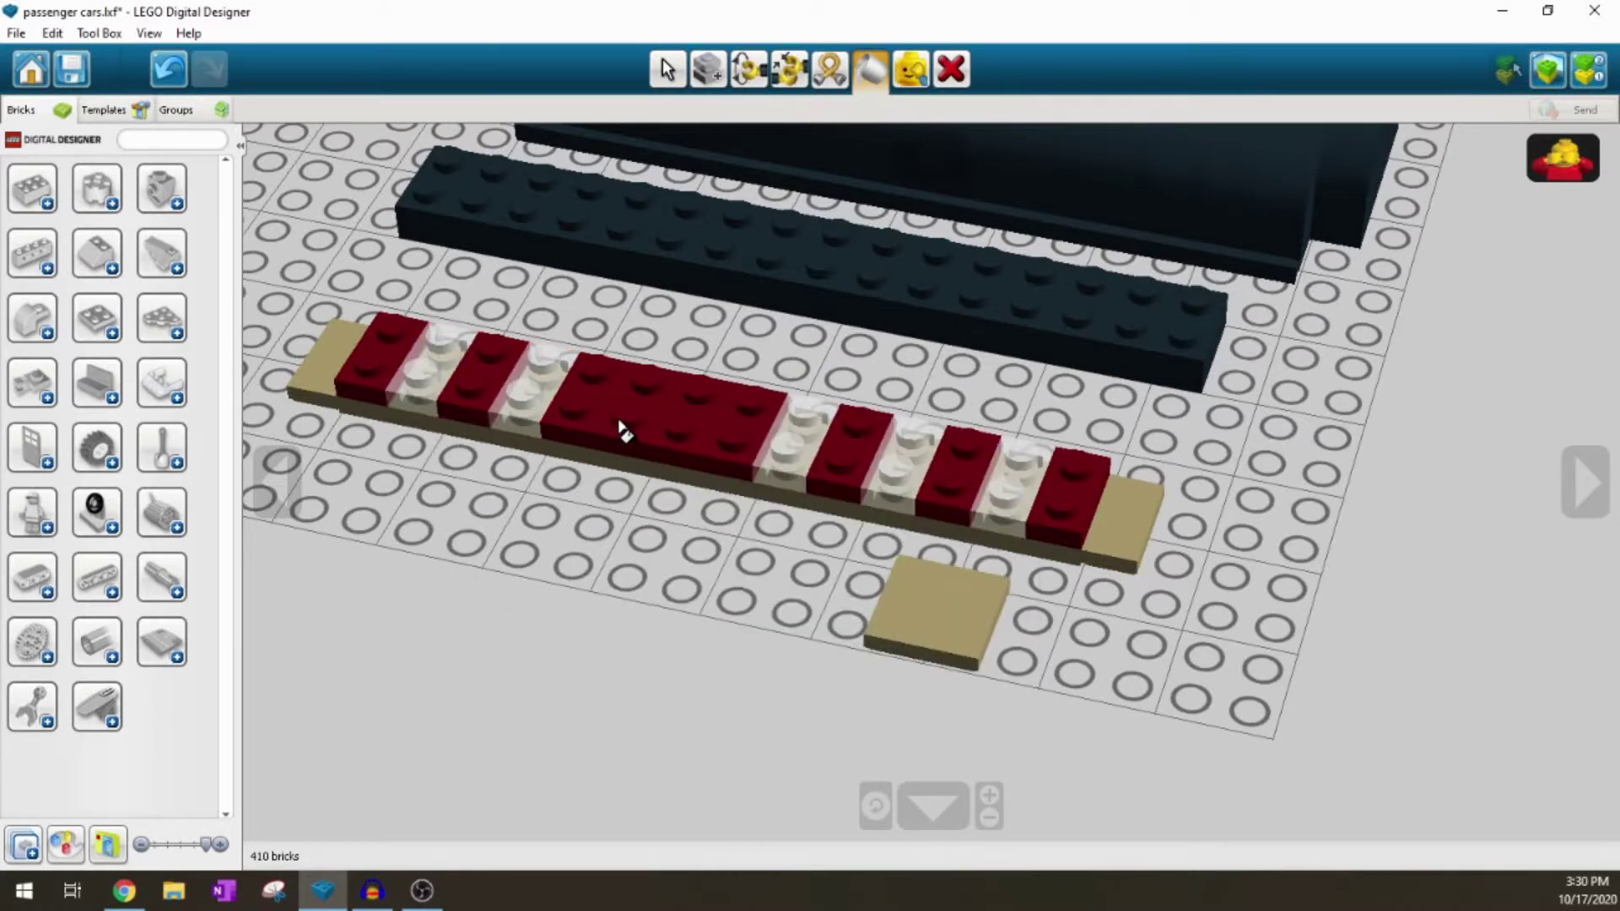
pyautogui.click(620, 423)
pyautogui.click(965, 702)
# Step: Clone the loose tan tile twice onto the red and clear plates, side by side and leaving the end red plate uncovered
pyautogui.moveTo(671, 594)
pyautogui.mouseDown(button='right')
pyautogui.moveTo(743, 582)
pyautogui.moveTo(663, 582)
pyautogui.mouseUp(button='right')
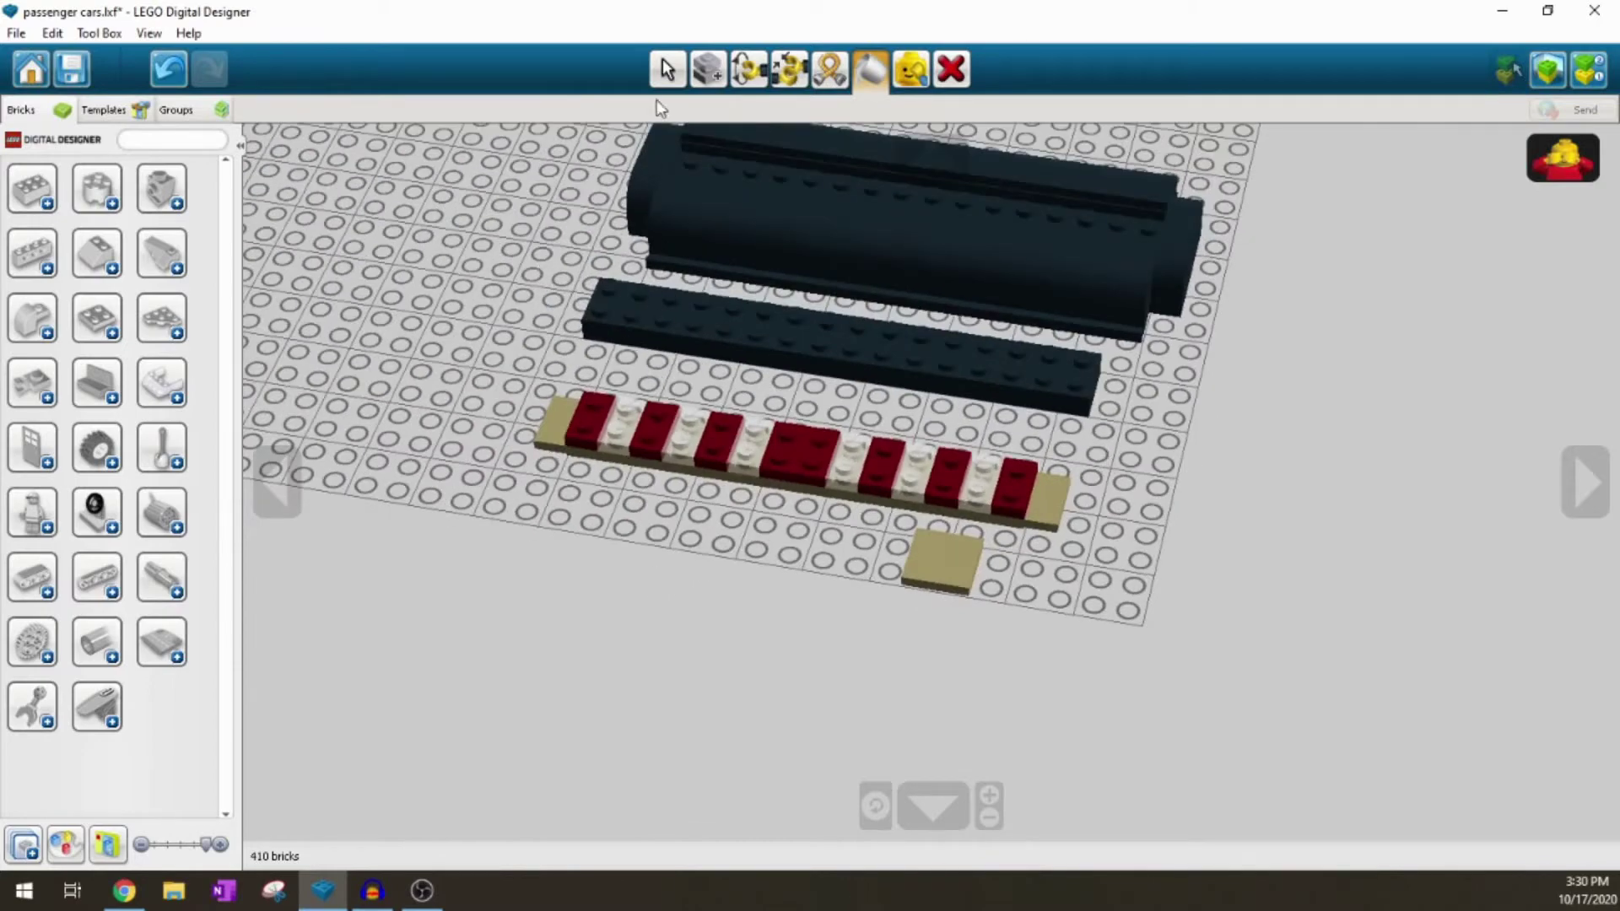
pyautogui.click(666, 69)
pyautogui.moveTo(687, 540); pyautogui.dragTo(897, 523, button='right')
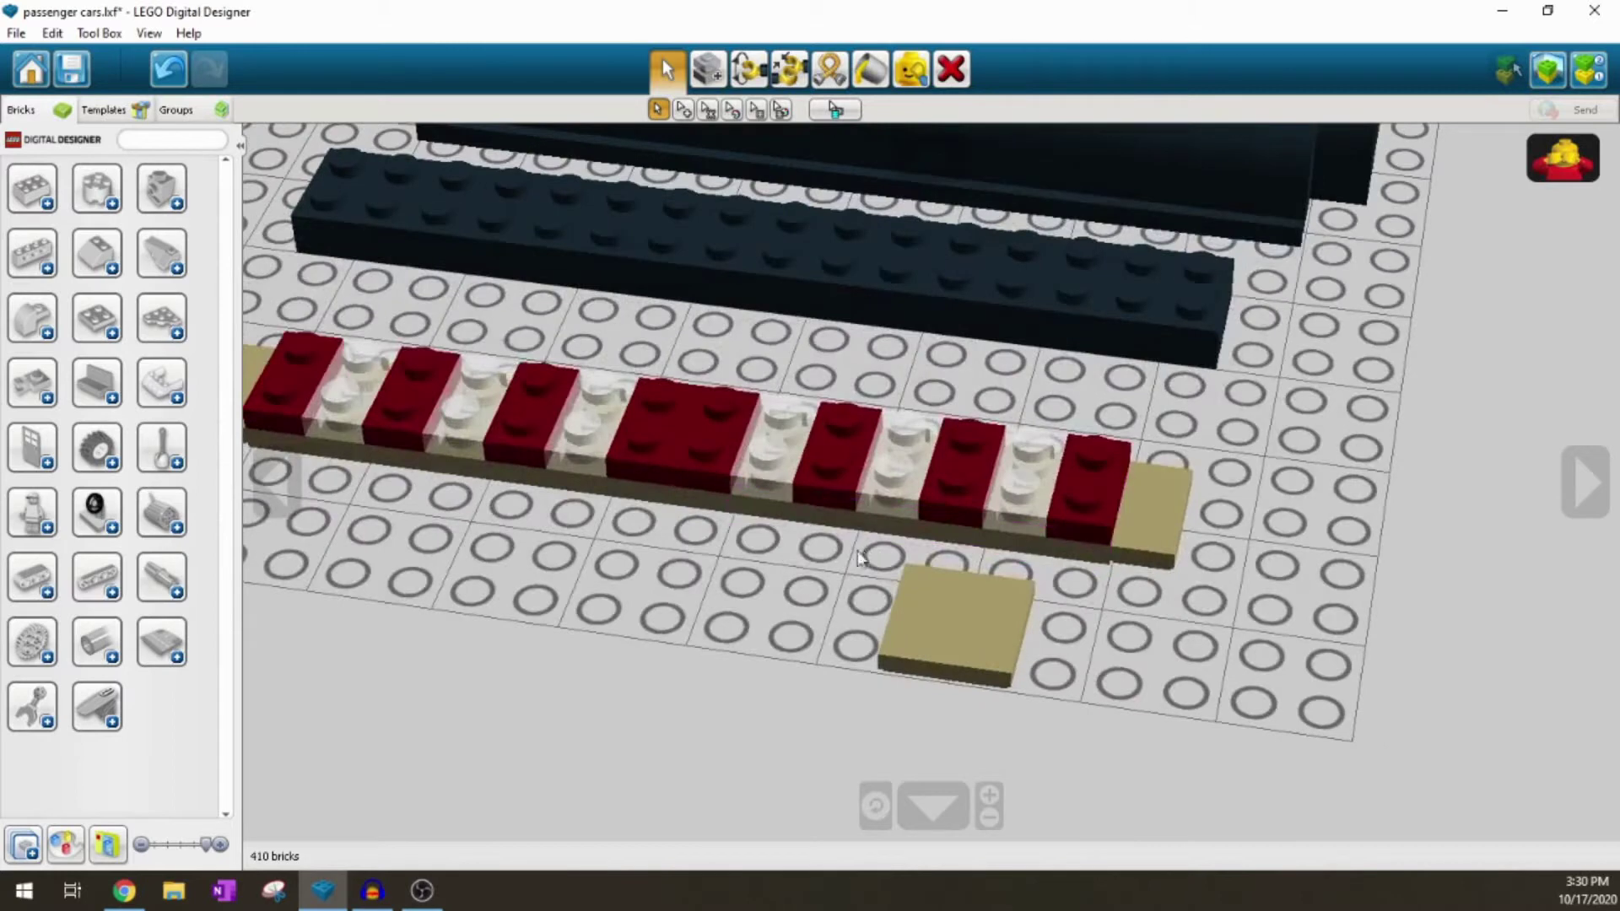
pyautogui.scroll(-3, 831, 590)
pyautogui.moveTo(819, 594); pyautogui.dragTo(771, 609, button='right')
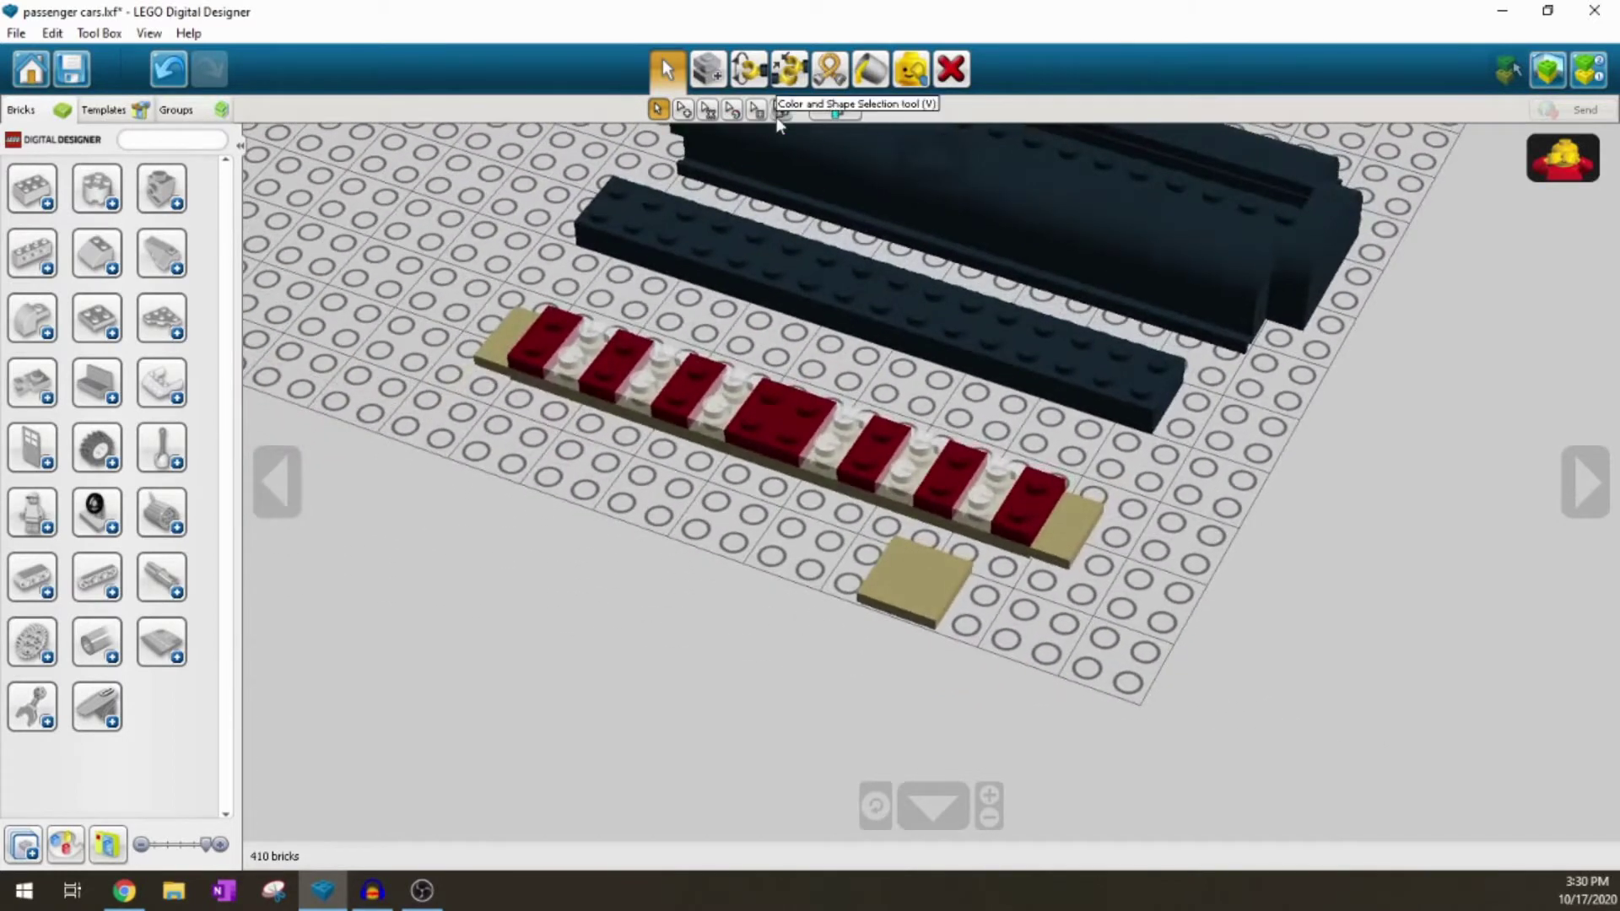
pyautogui.click(923, 594)
pyautogui.click(901, 464)
pyautogui.moveTo(901, 464)
pyautogui.mouseDown(button='right')
pyautogui.moveTo(929, 568)
pyautogui.moveTo(935, 550)
pyautogui.mouseUp(button='right')
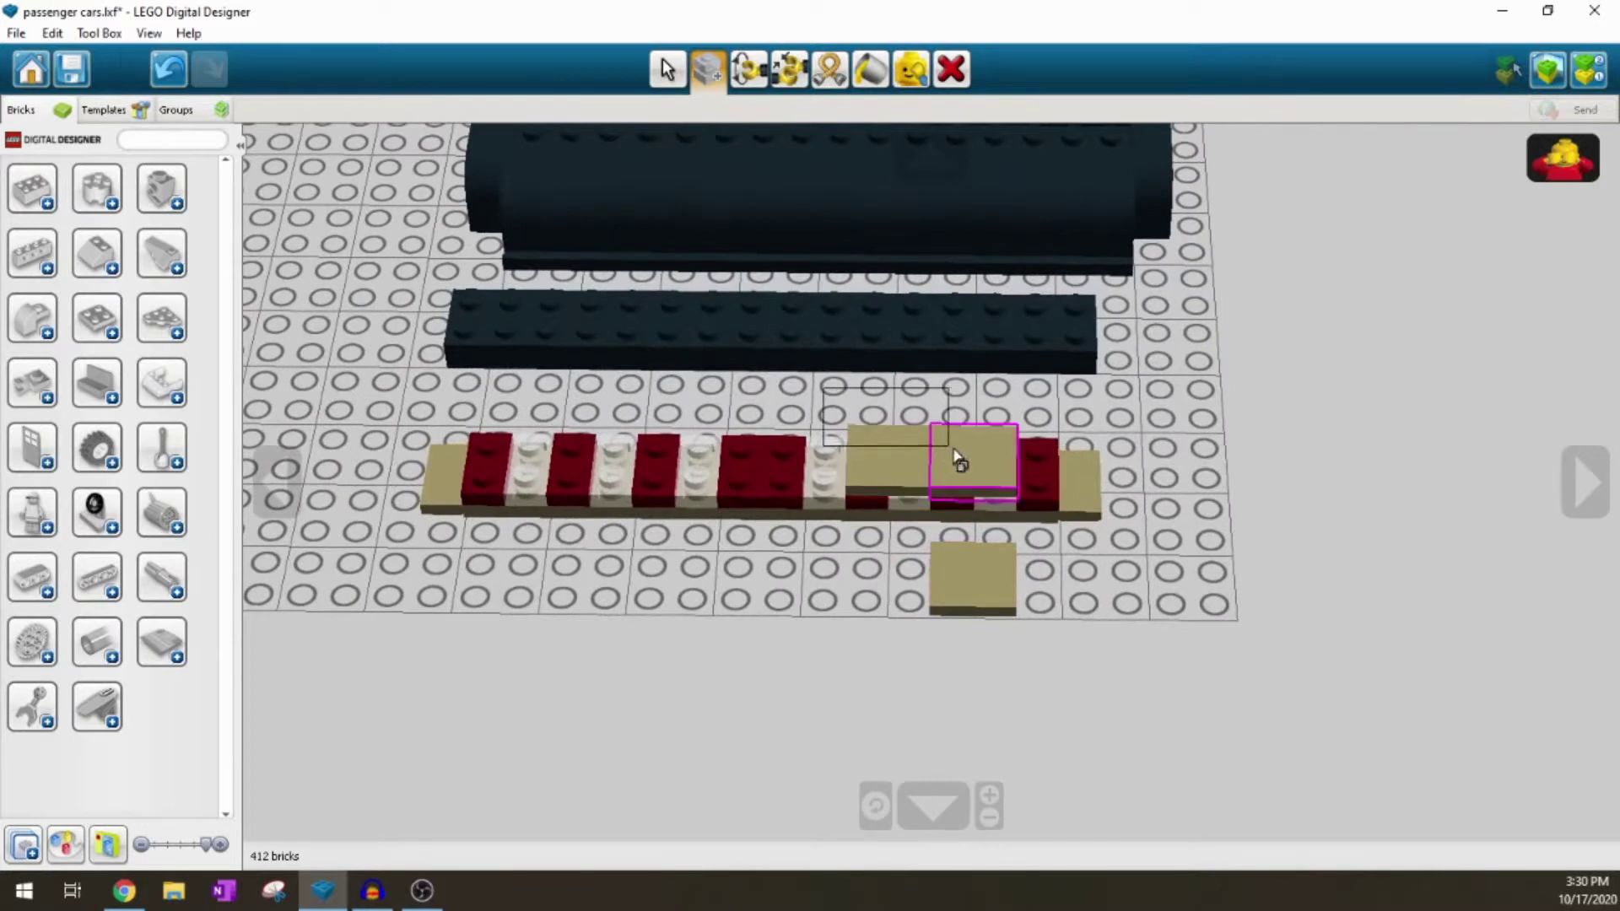
pyautogui.click(1022, 500)
pyautogui.click(1033, 512)
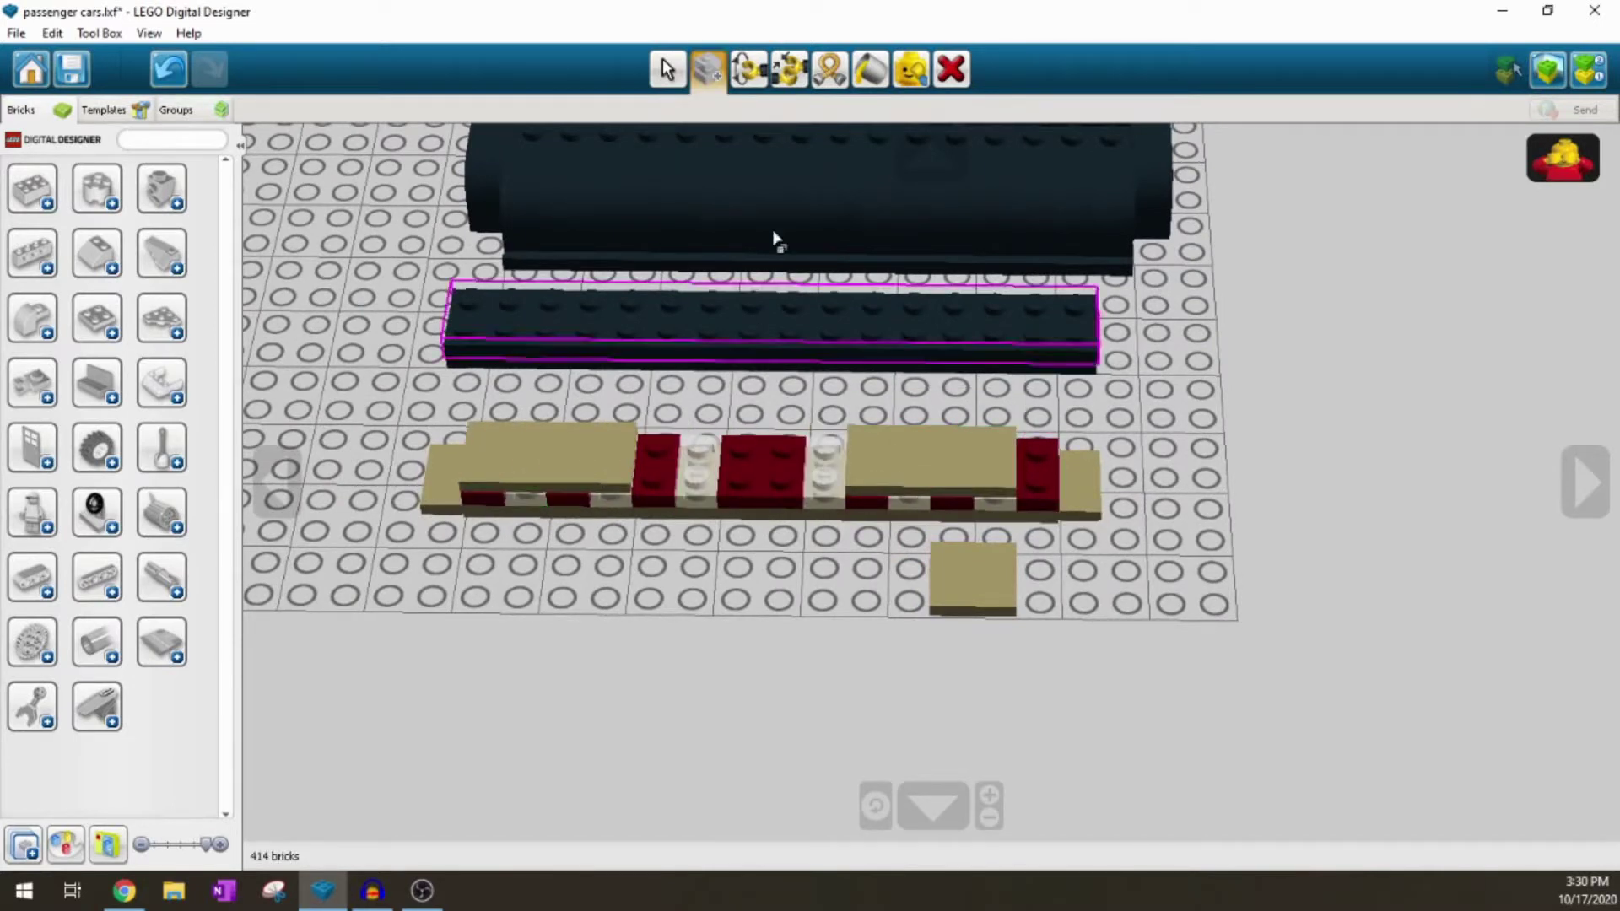
pyautogui.click(165, 72)
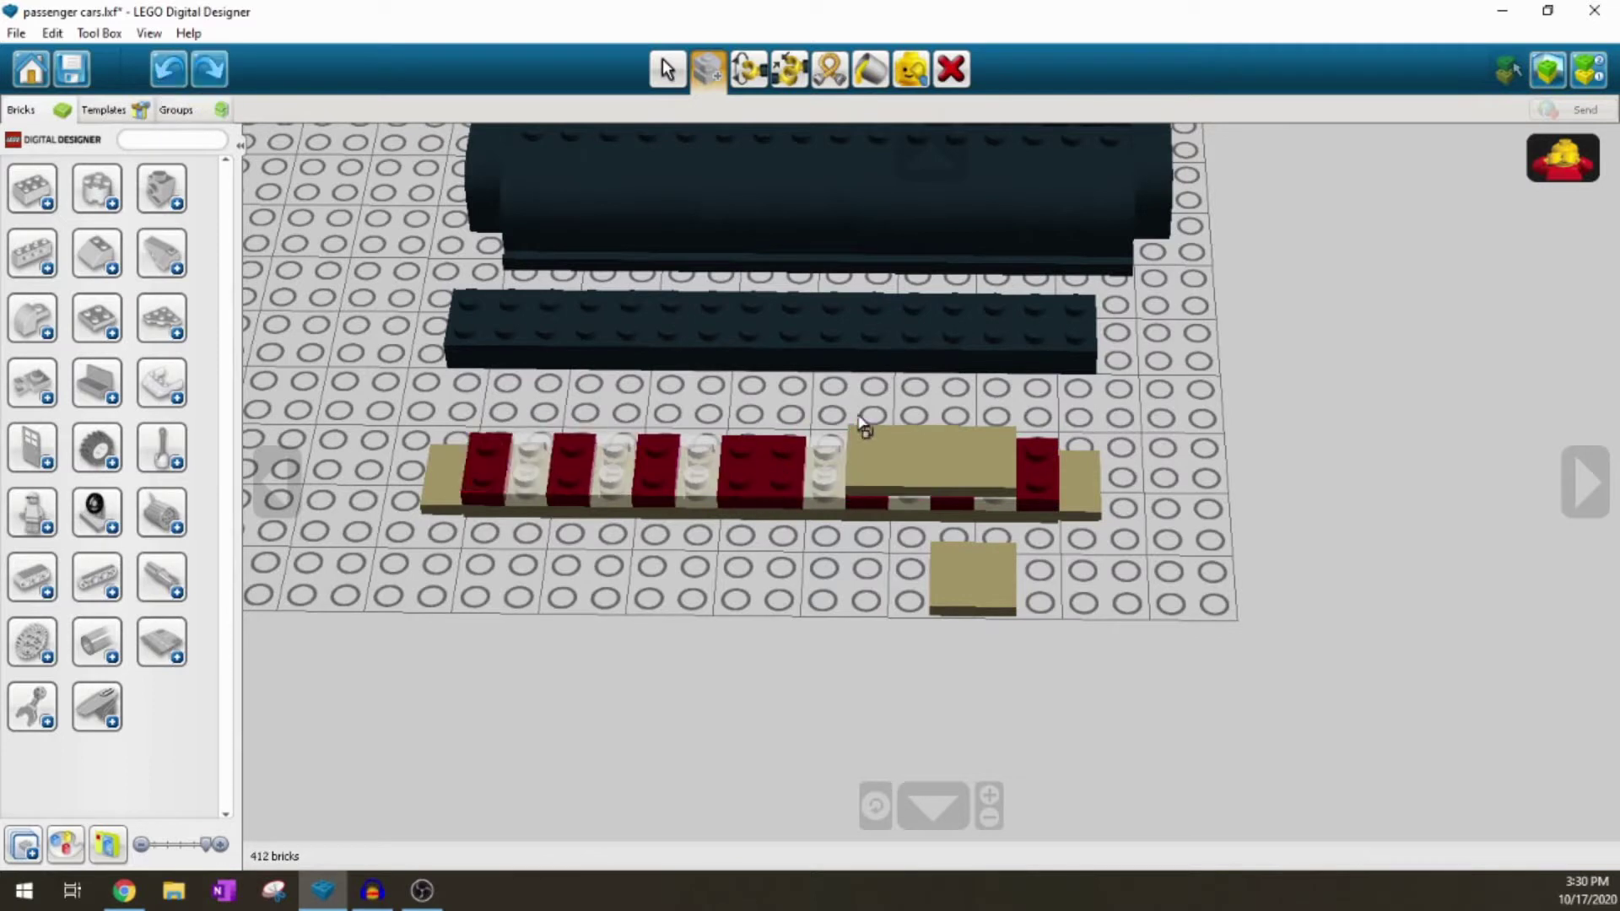
# Step: Clone the tan tile pair one stud in from the row's opposite end, and cover the remaining gaps with tan tile copies
pyautogui.click(1030, 517)
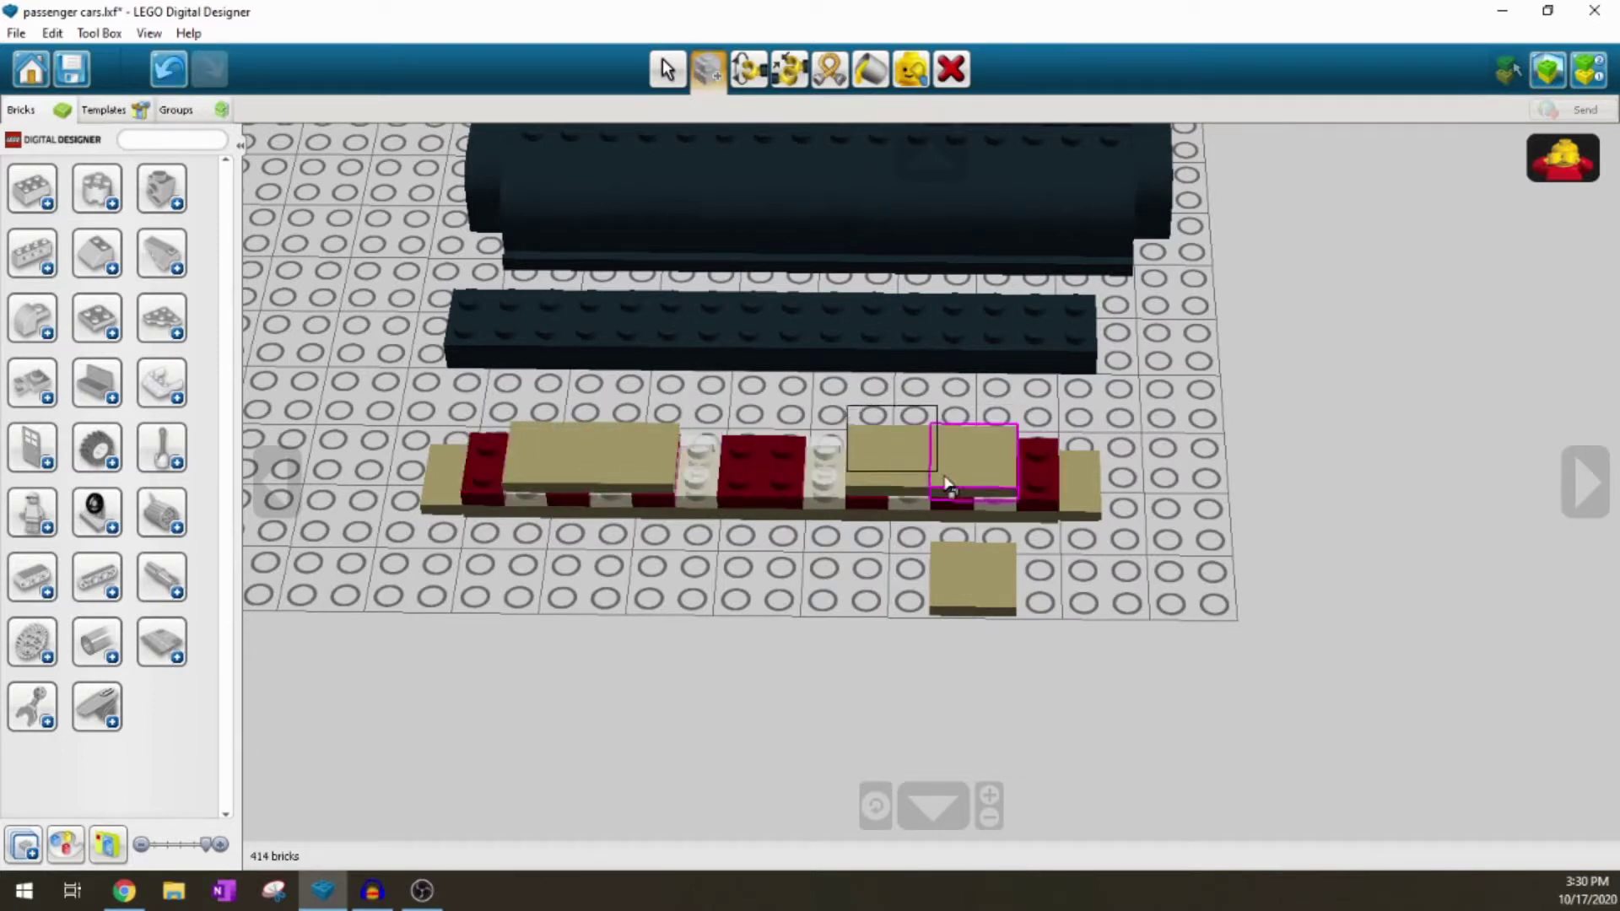
pyautogui.click(1027, 515)
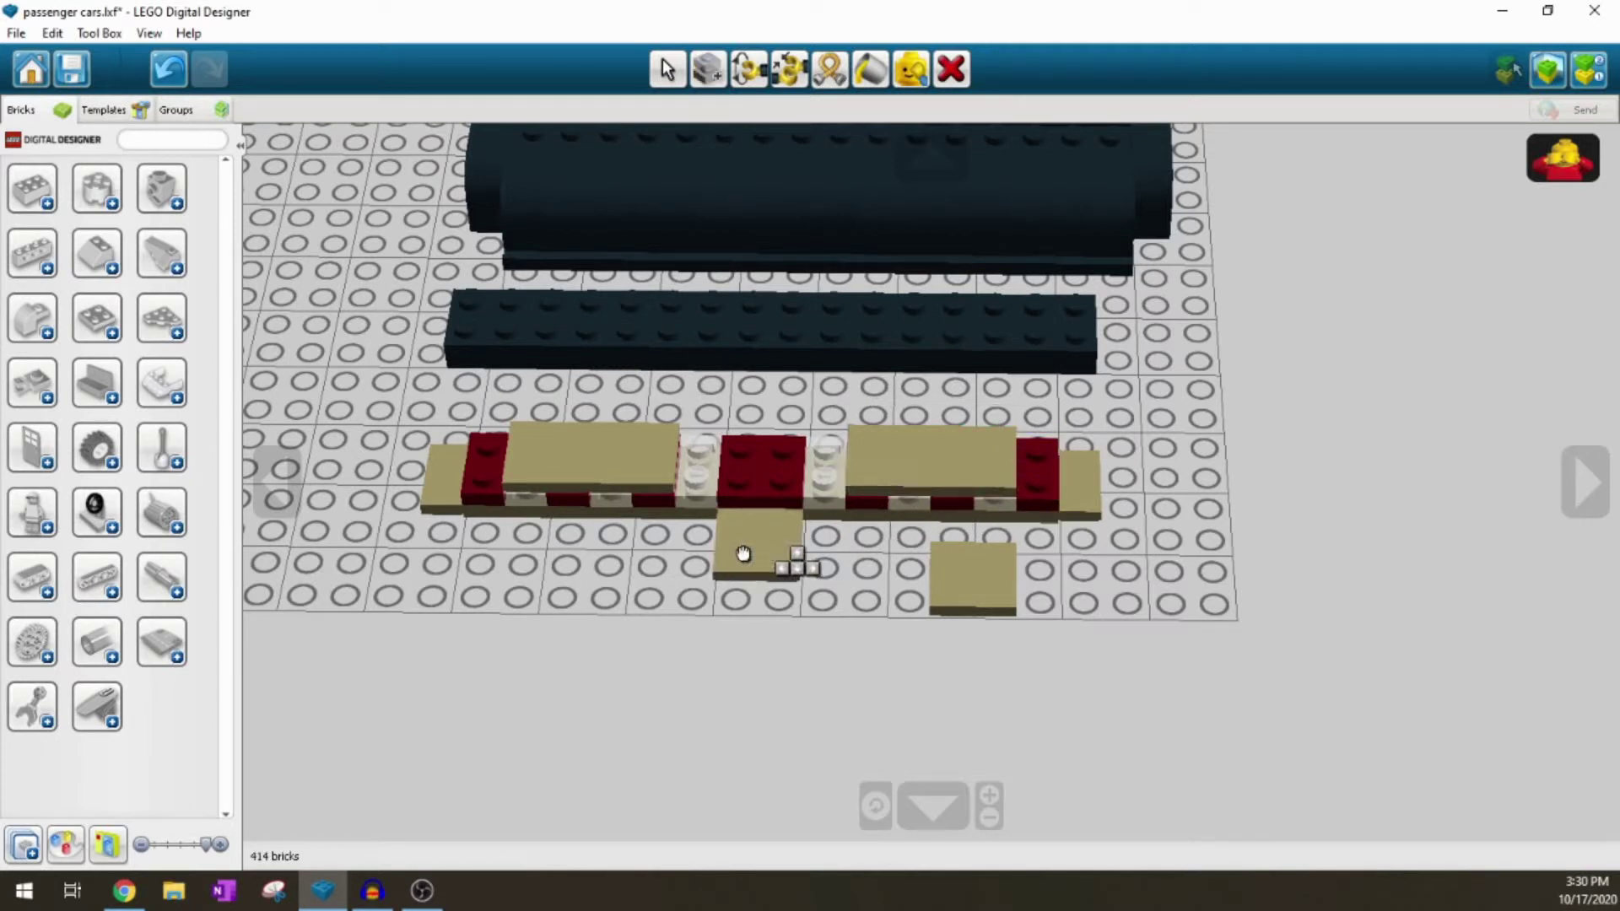
pyautogui.moveTo(742, 553); pyautogui.dragTo(711, 481)
pyautogui.click(879, 479)
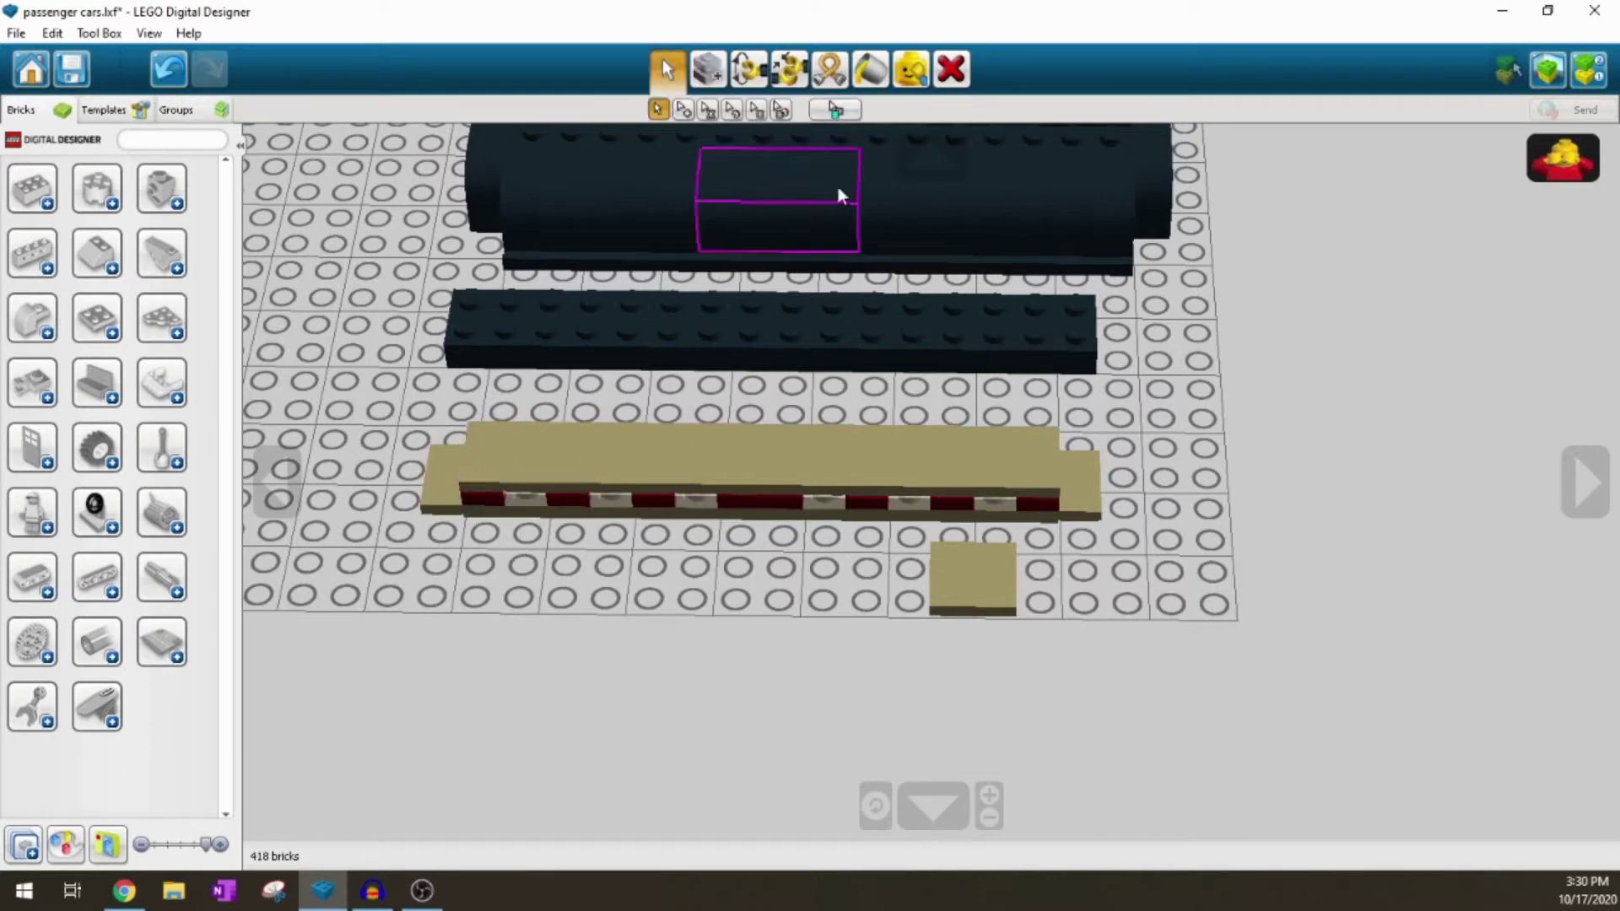
# Step: Delete the leftover loose tan tile beside the strip
pyautogui.click(950, 72)
pyautogui.click(978, 565)
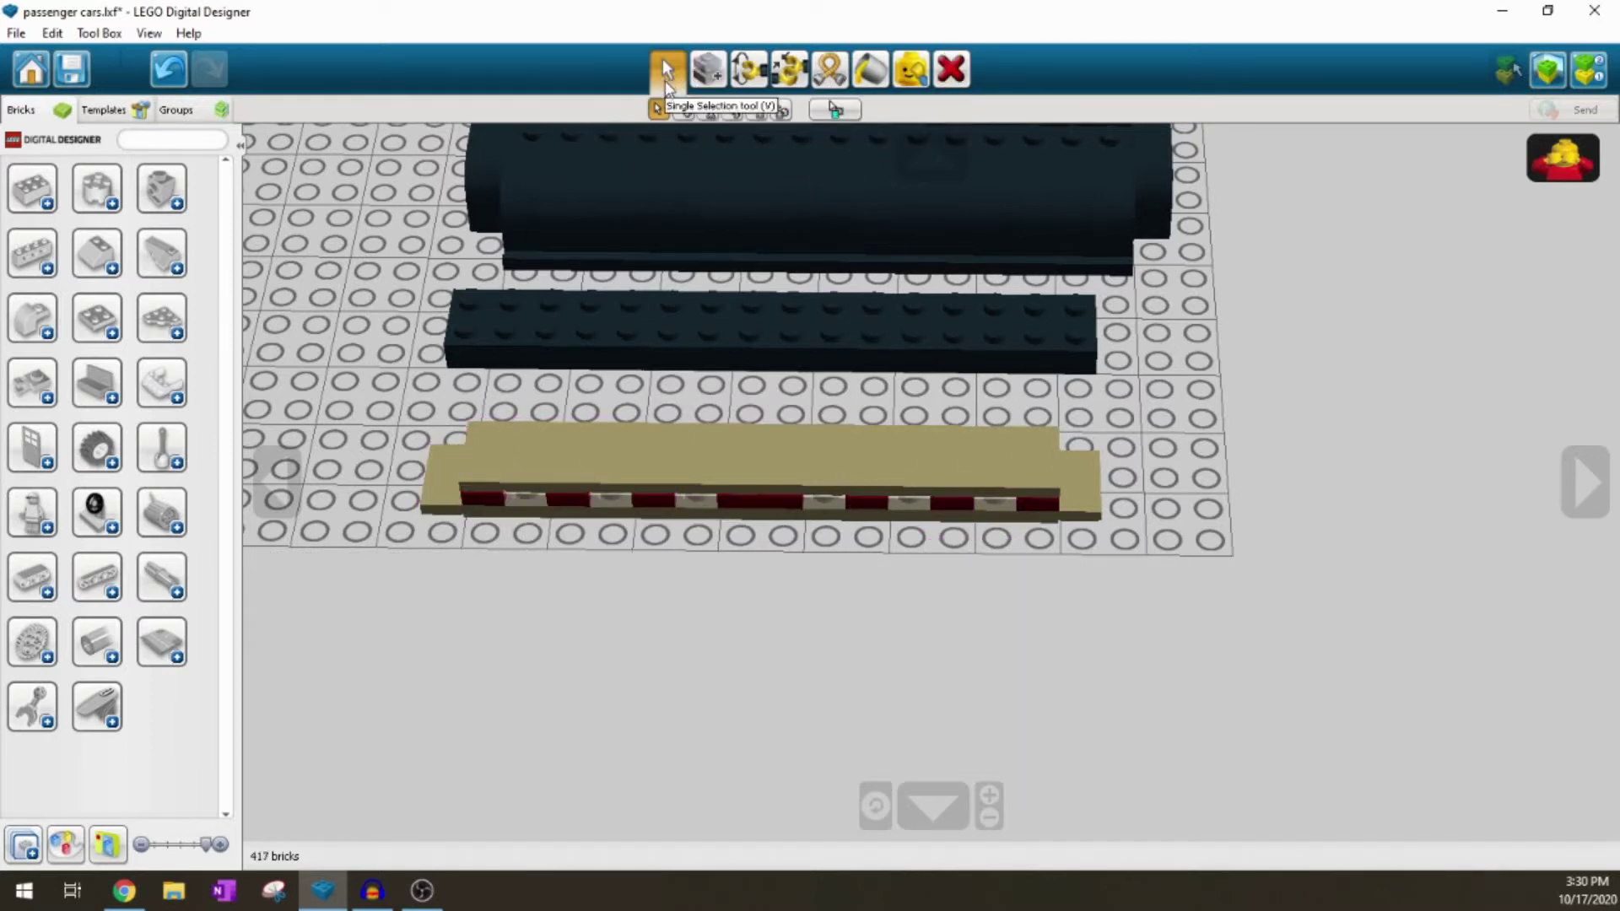
pyautogui.scroll(-4, 697, 451)
pyautogui.moveTo(738, 535); pyautogui.dragTo(729, 604, button='right')
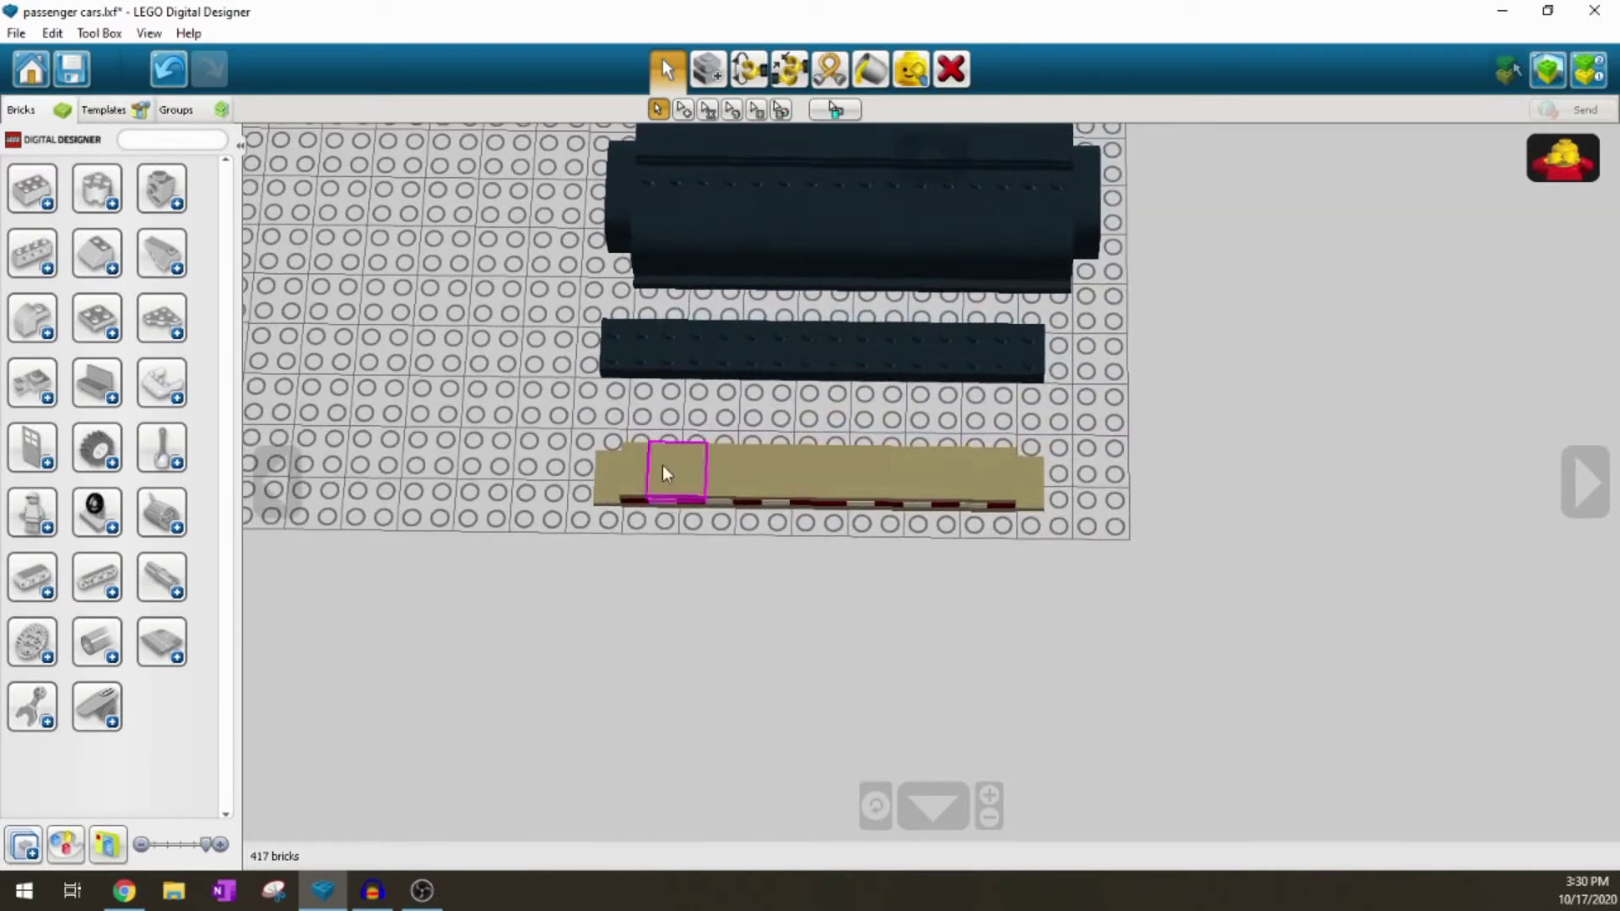
# Step: Move the complete tan, red and clear light strip onto the two-stud-wide black plate strip
pyautogui.moveTo(526, 419); pyautogui.dragTo(1097, 545)
pyautogui.scroll(4, 871, 506)
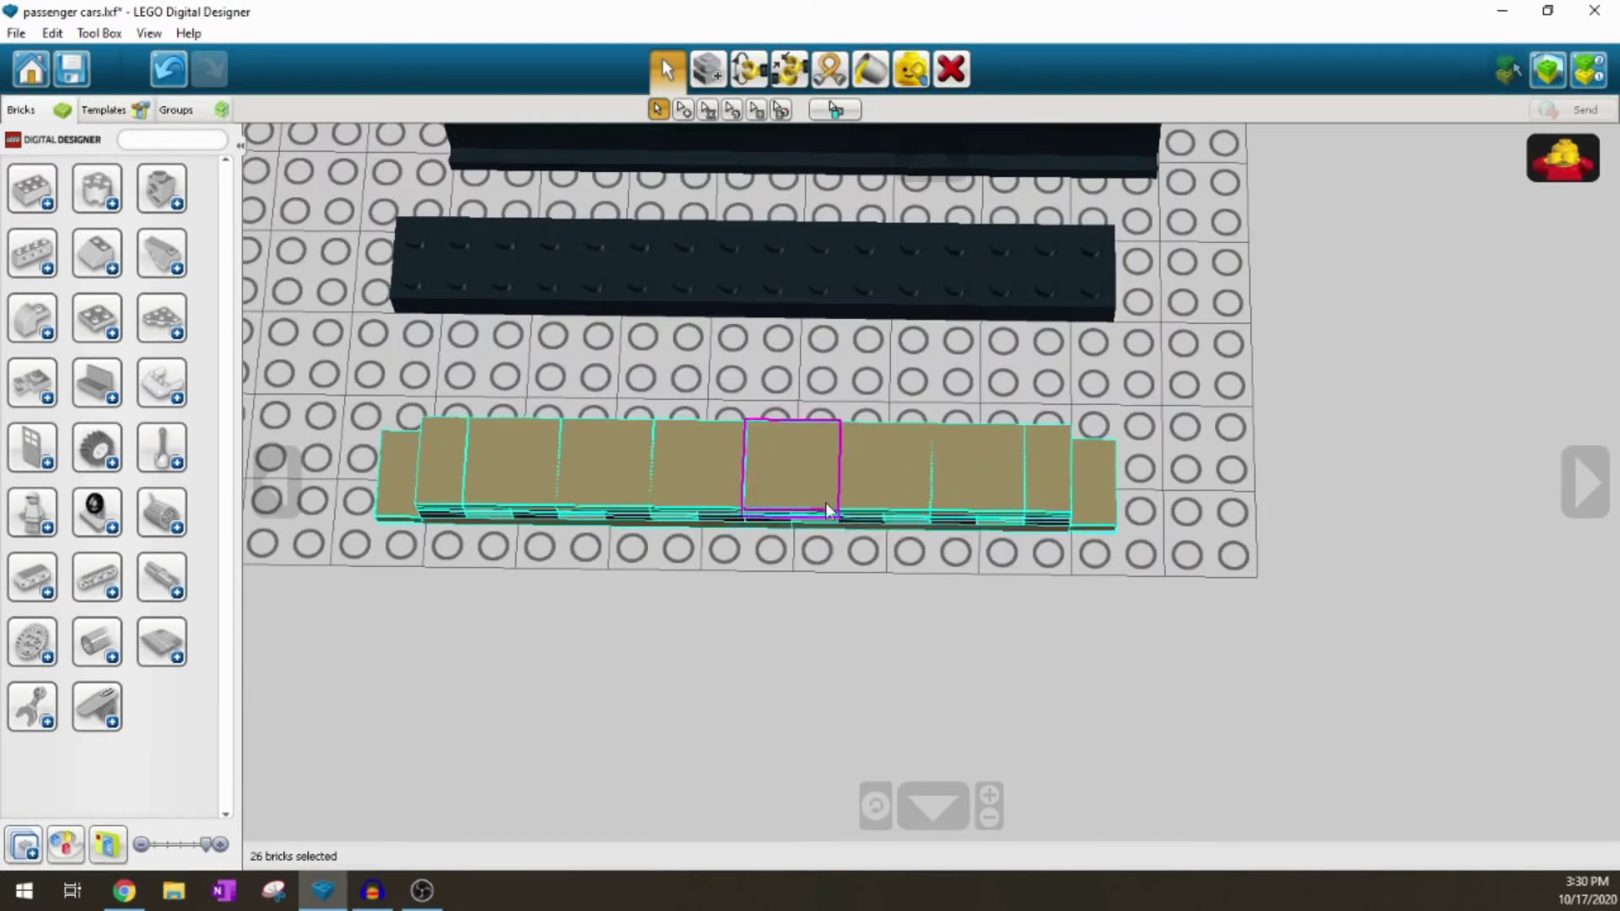
pyautogui.moveTo(827, 507); pyautogui.dragTo(804, 493, button='right')
pyautogui.moveTo(799, 450); pyautogui.dragTo(835, 289)
# Step: Select the light strip together with its black base plates and place it centred along the top of the roof
pyautogui.moveTo(867, 435); pyautogui.dragTo(796, 515, button='right')
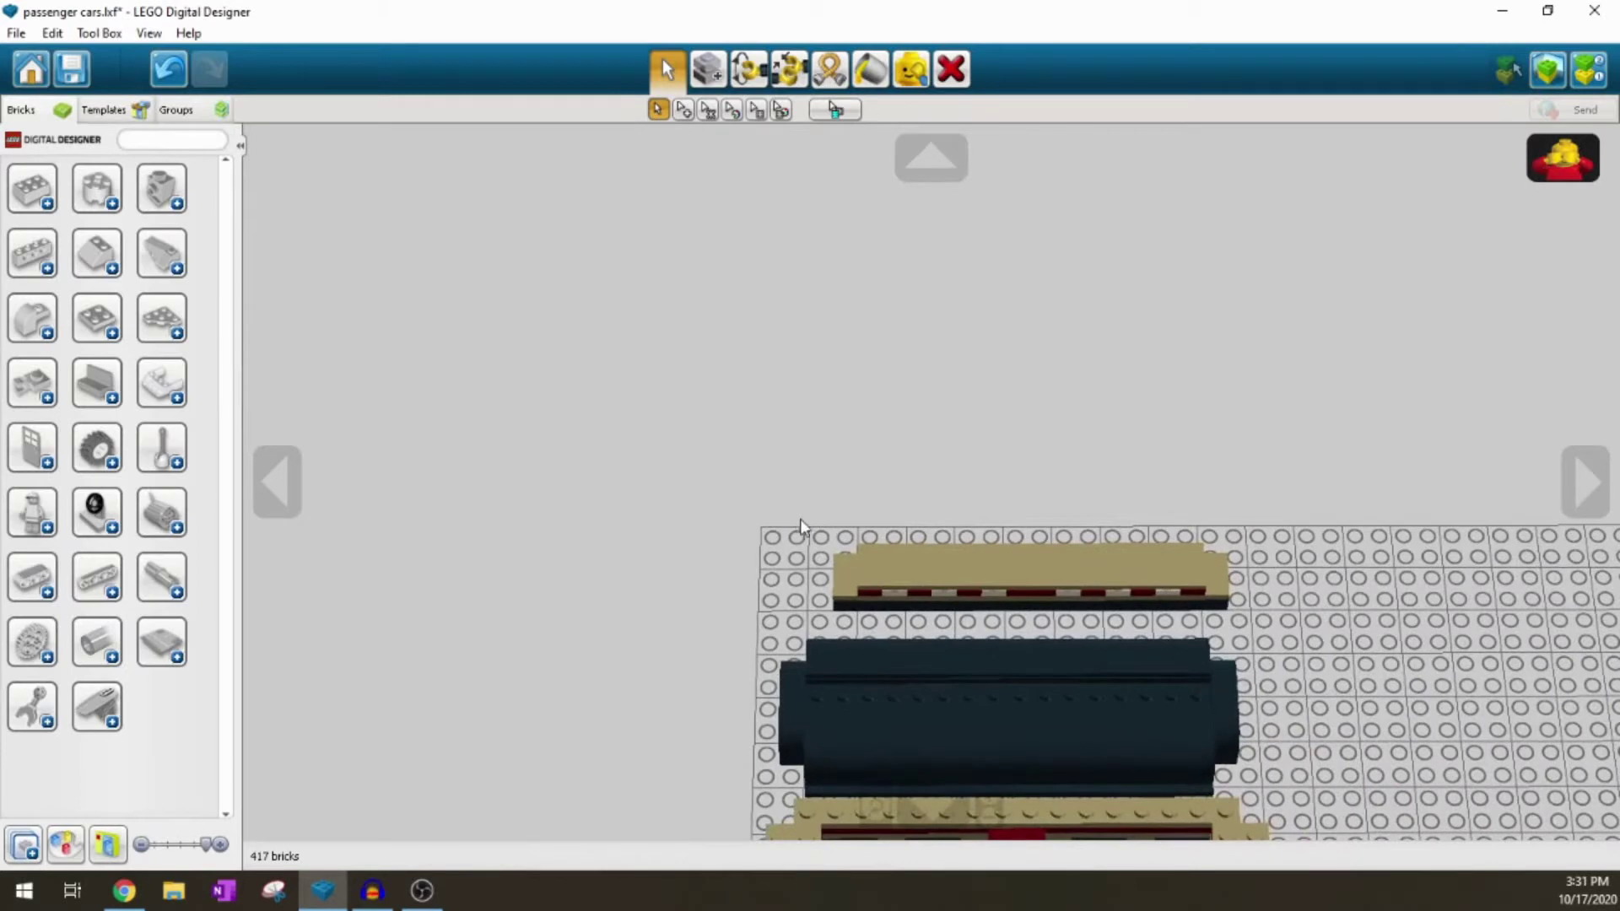
pyautogui.moveTo(827, 523); pyautogui.dragTo(1113, 617)
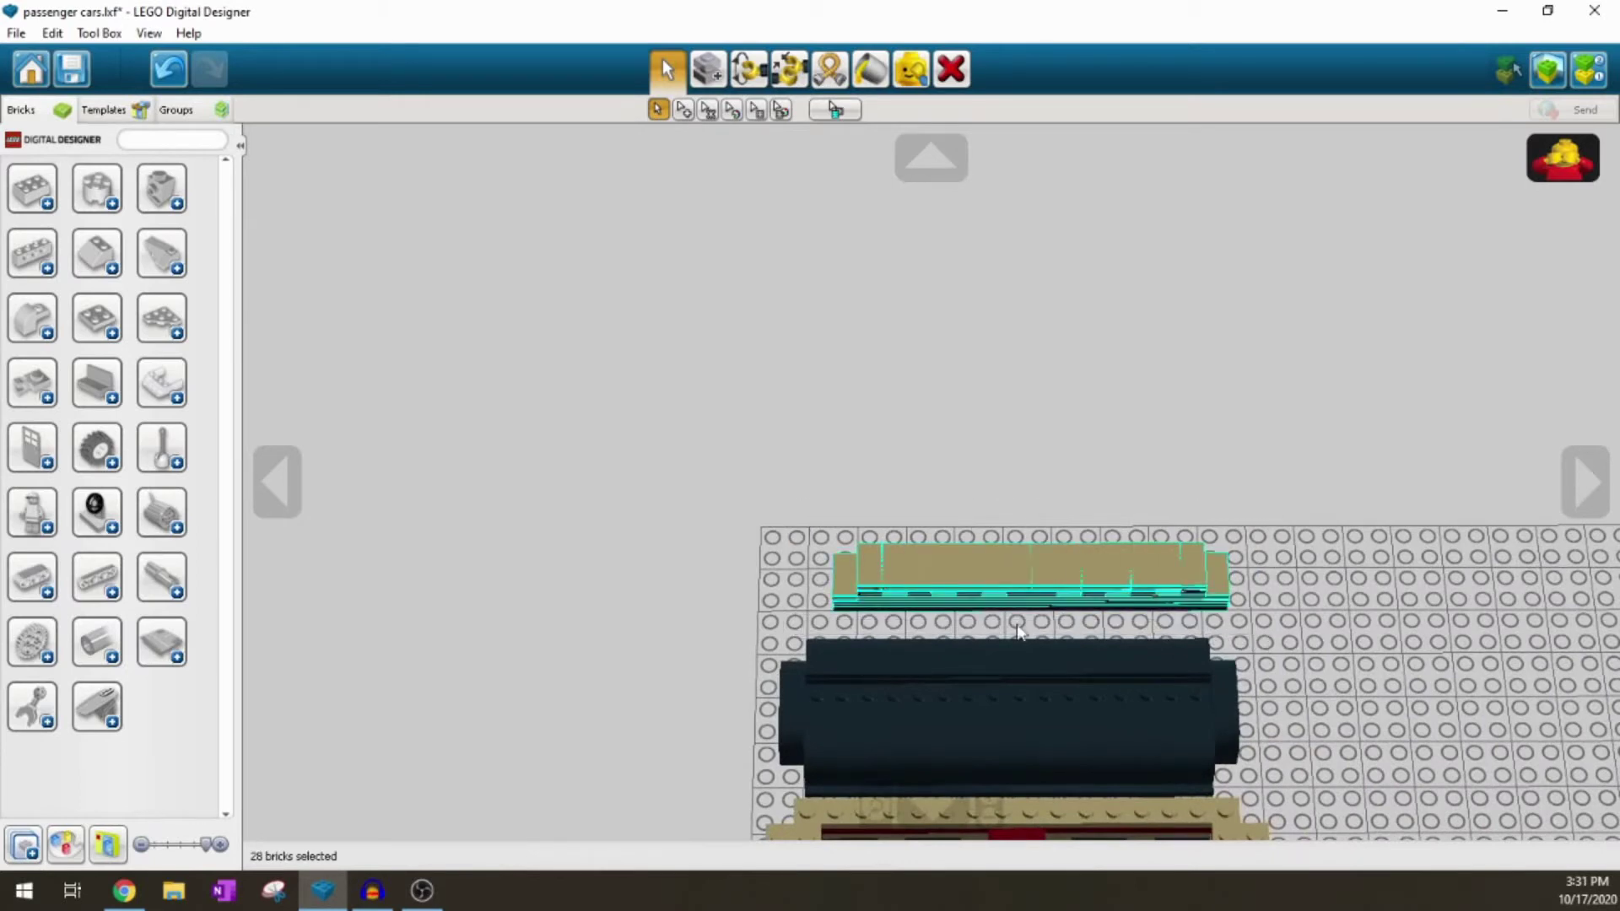
pyautogui.moveTo(1018, 631); pyautogui.dragTo(1390, 633, button='right')
pyautogui.moveTo(1135, 497); pyautogui.dragTo(1088, 518, button='right')
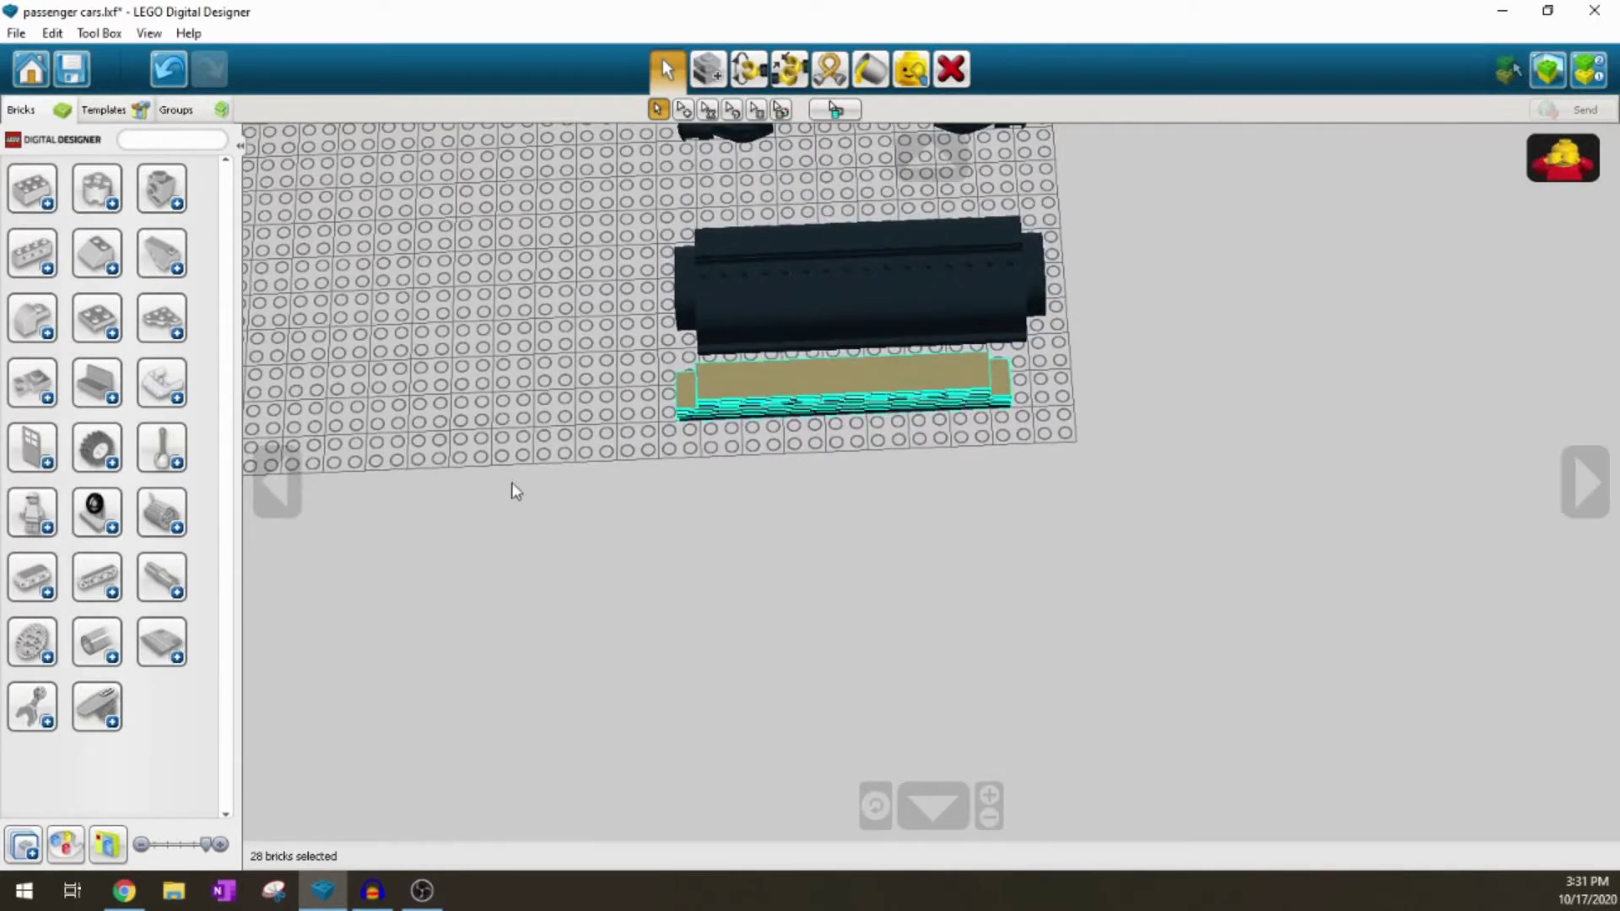
pyautogui.moveTo(854, 382); pyautogui.dragTo(865, 270)
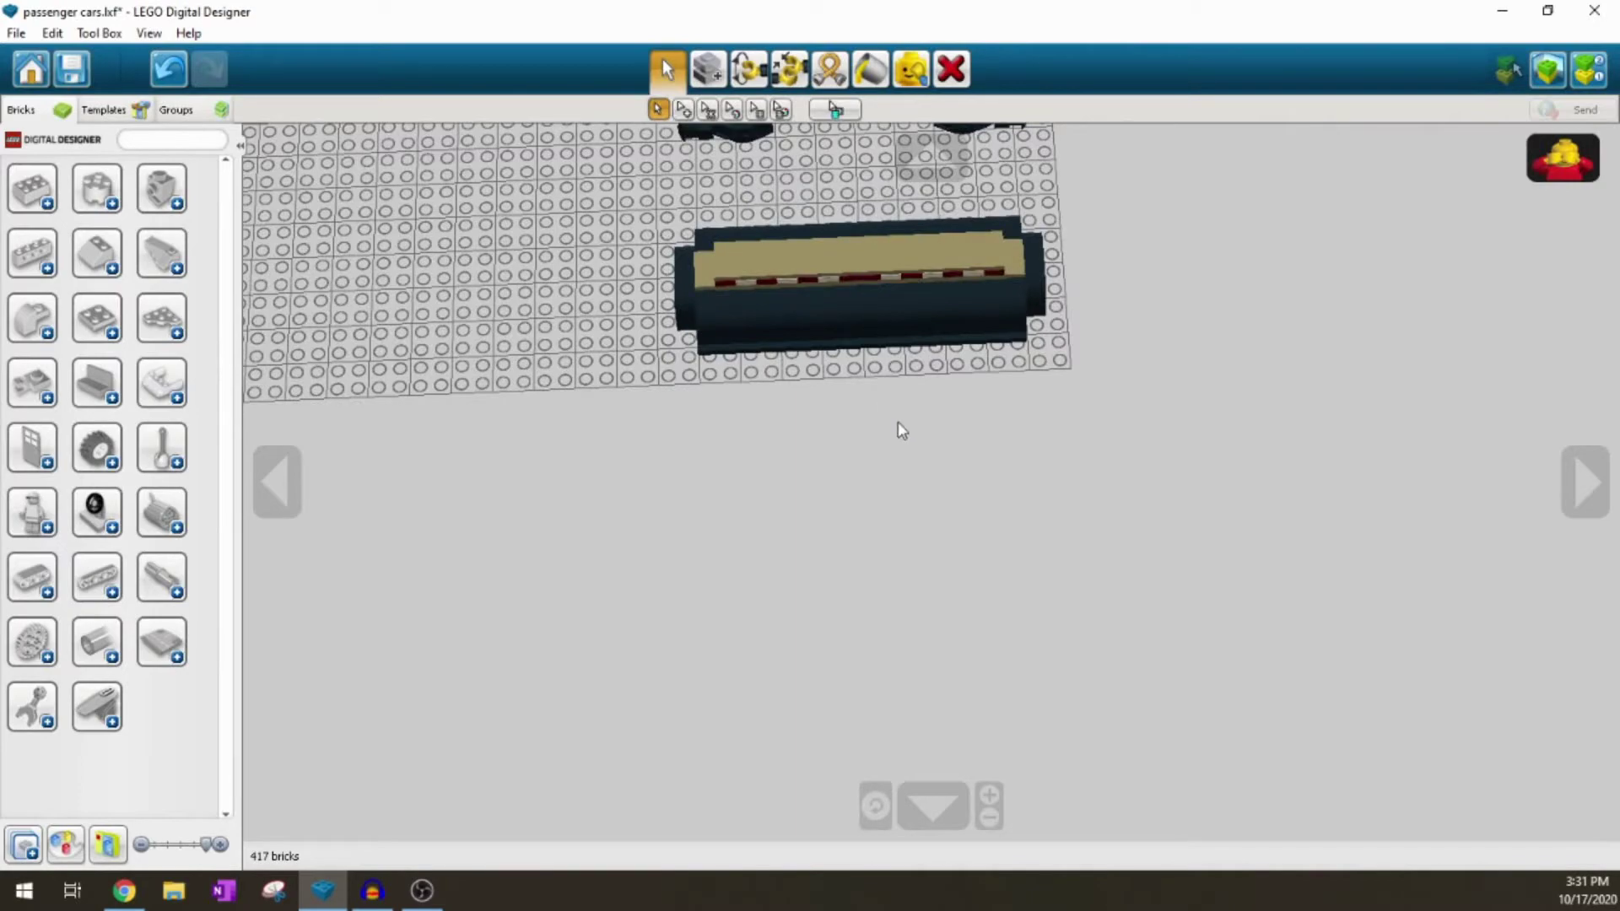
# Step: Filter the bricks for 2x4 and place a black 2x4 plate across the two red plates between the car's side walls
pyautogui.moveTo(897, 423); pyautogui.dragTo(497, 375, button='right')
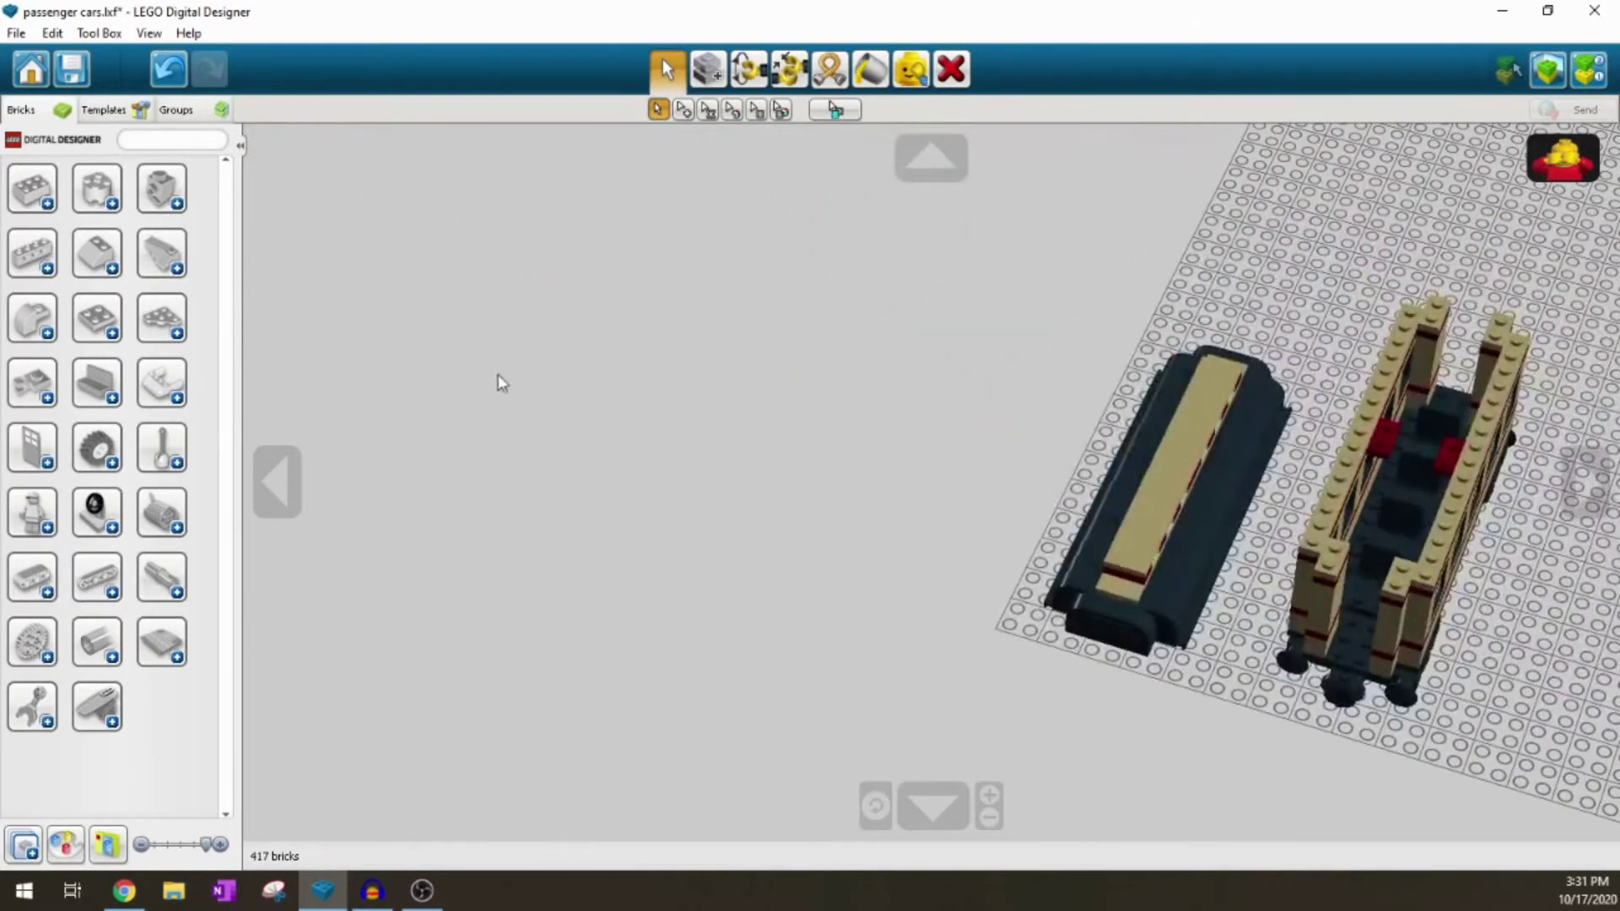
pyautogui.moveTo(1396, 523); pyautogui.dragTo(758, 556, button='right')
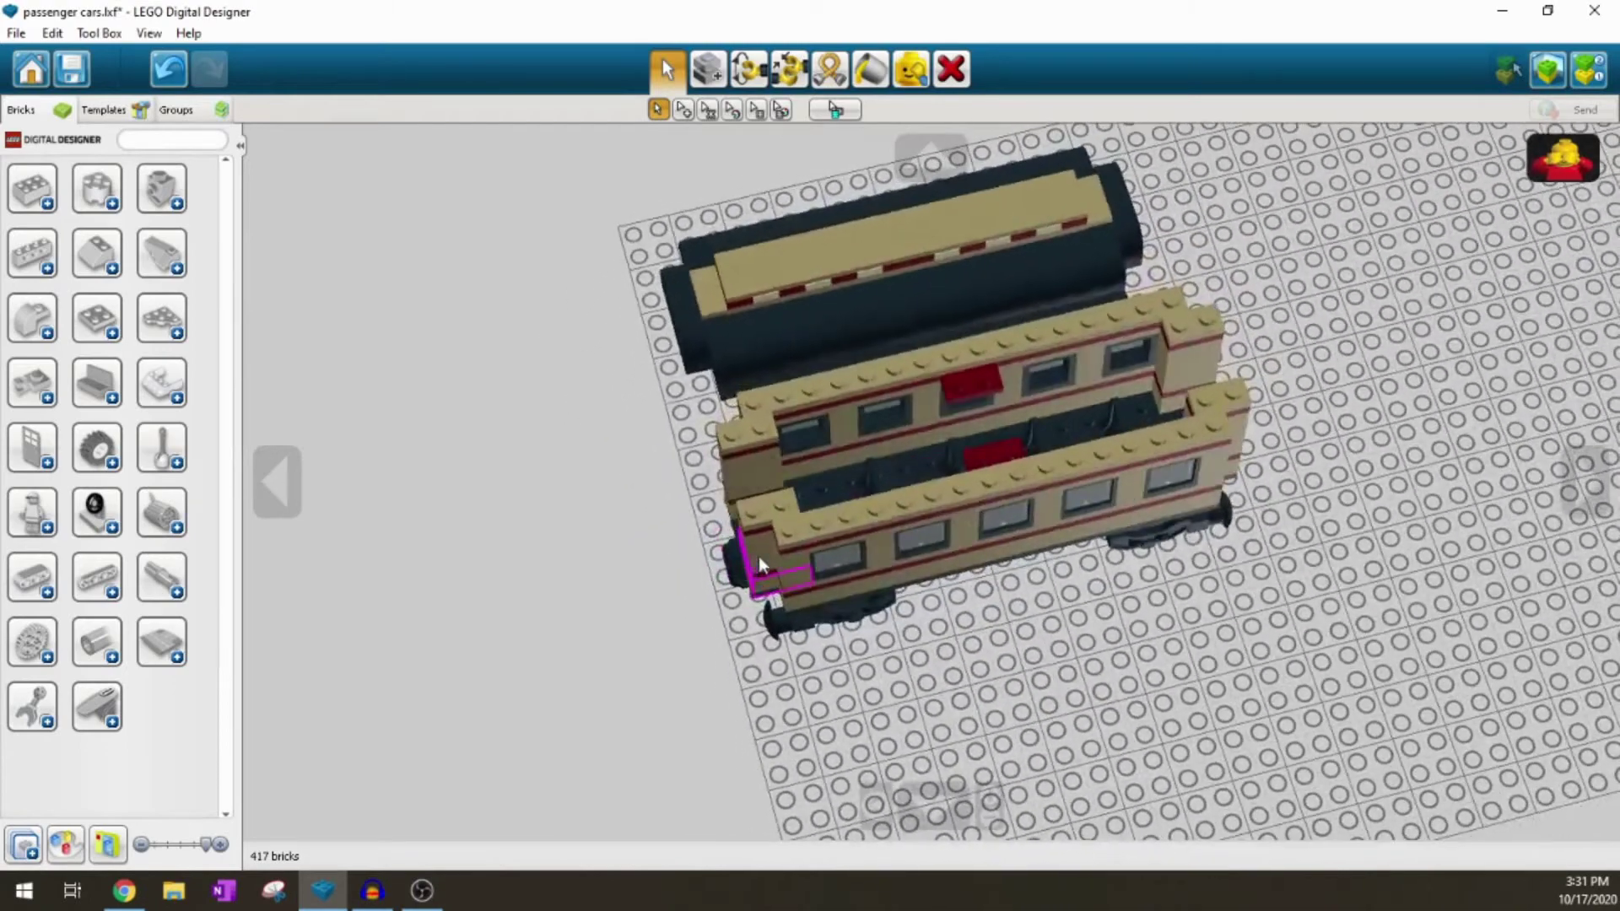
pyautogui.scroll(3, 949, 438)
pyautogui.moveTo(1000, 339); pyautogui.dragTo(904, 307, button='right')
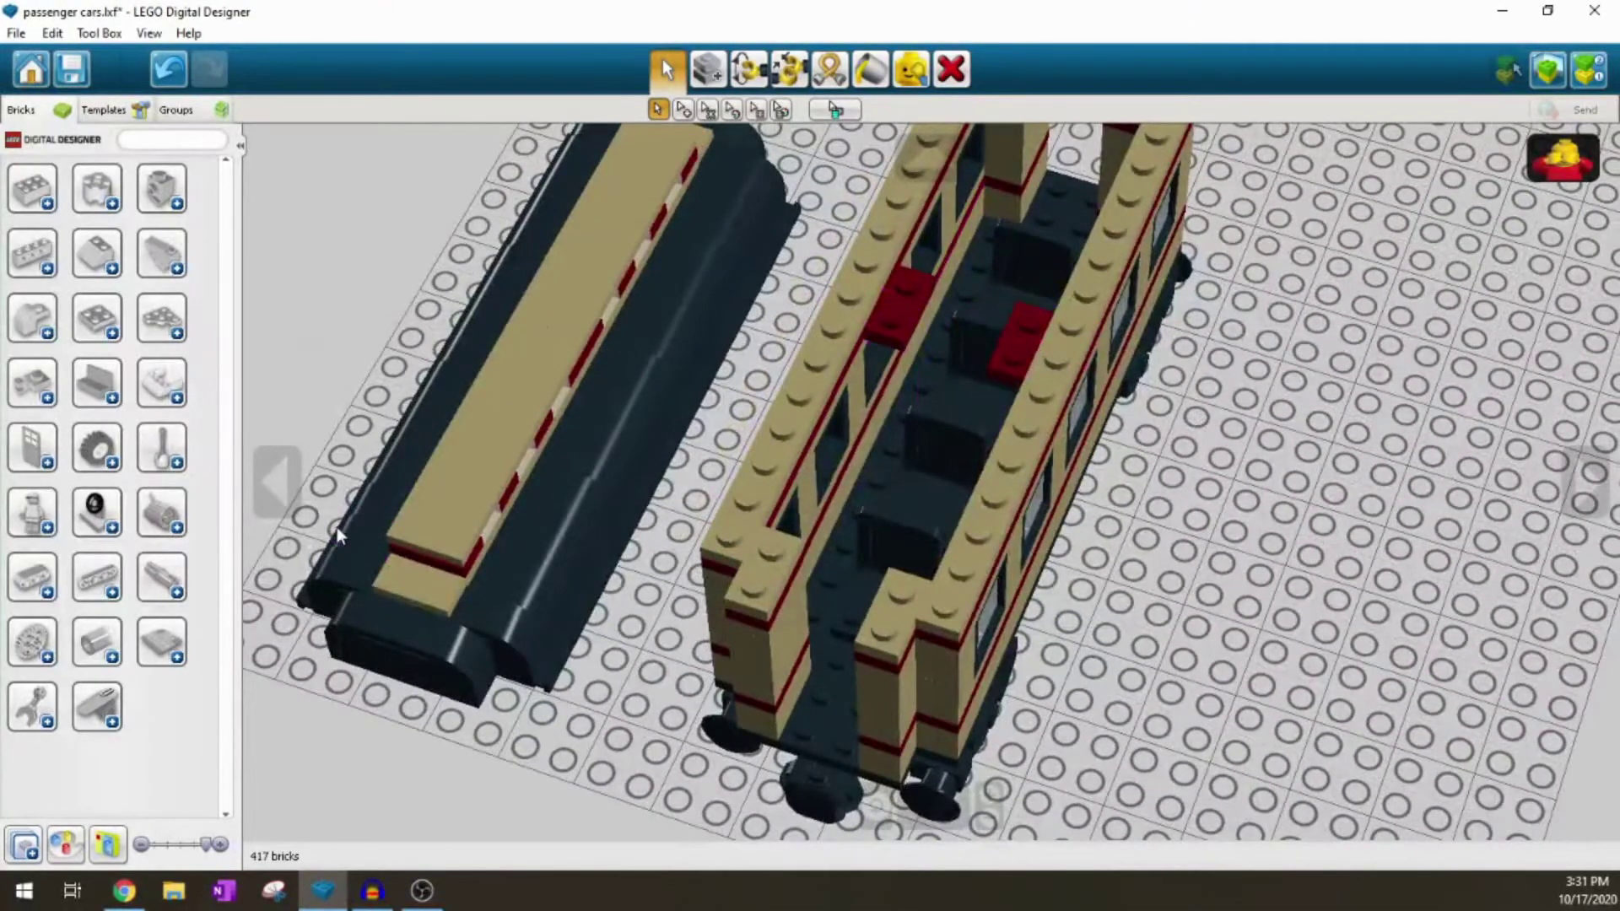
pyautogui.click(112, 335)
pyautogui.scroll(-10, 124, 453)
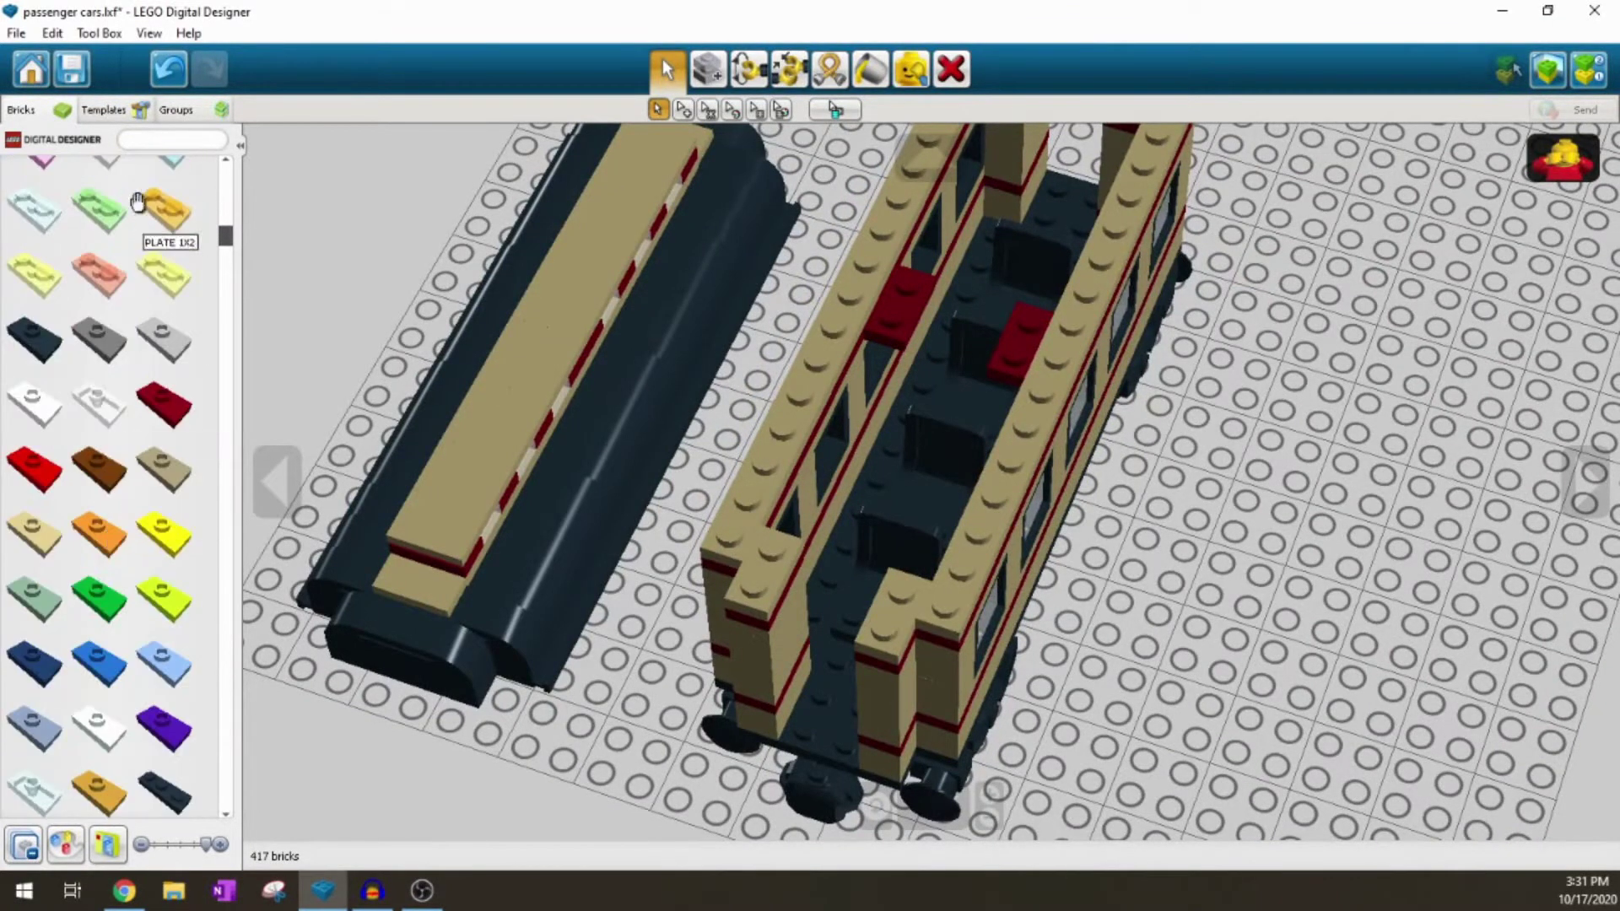
pyautogui.click(146, 142)
pyautogui.write('2x4')
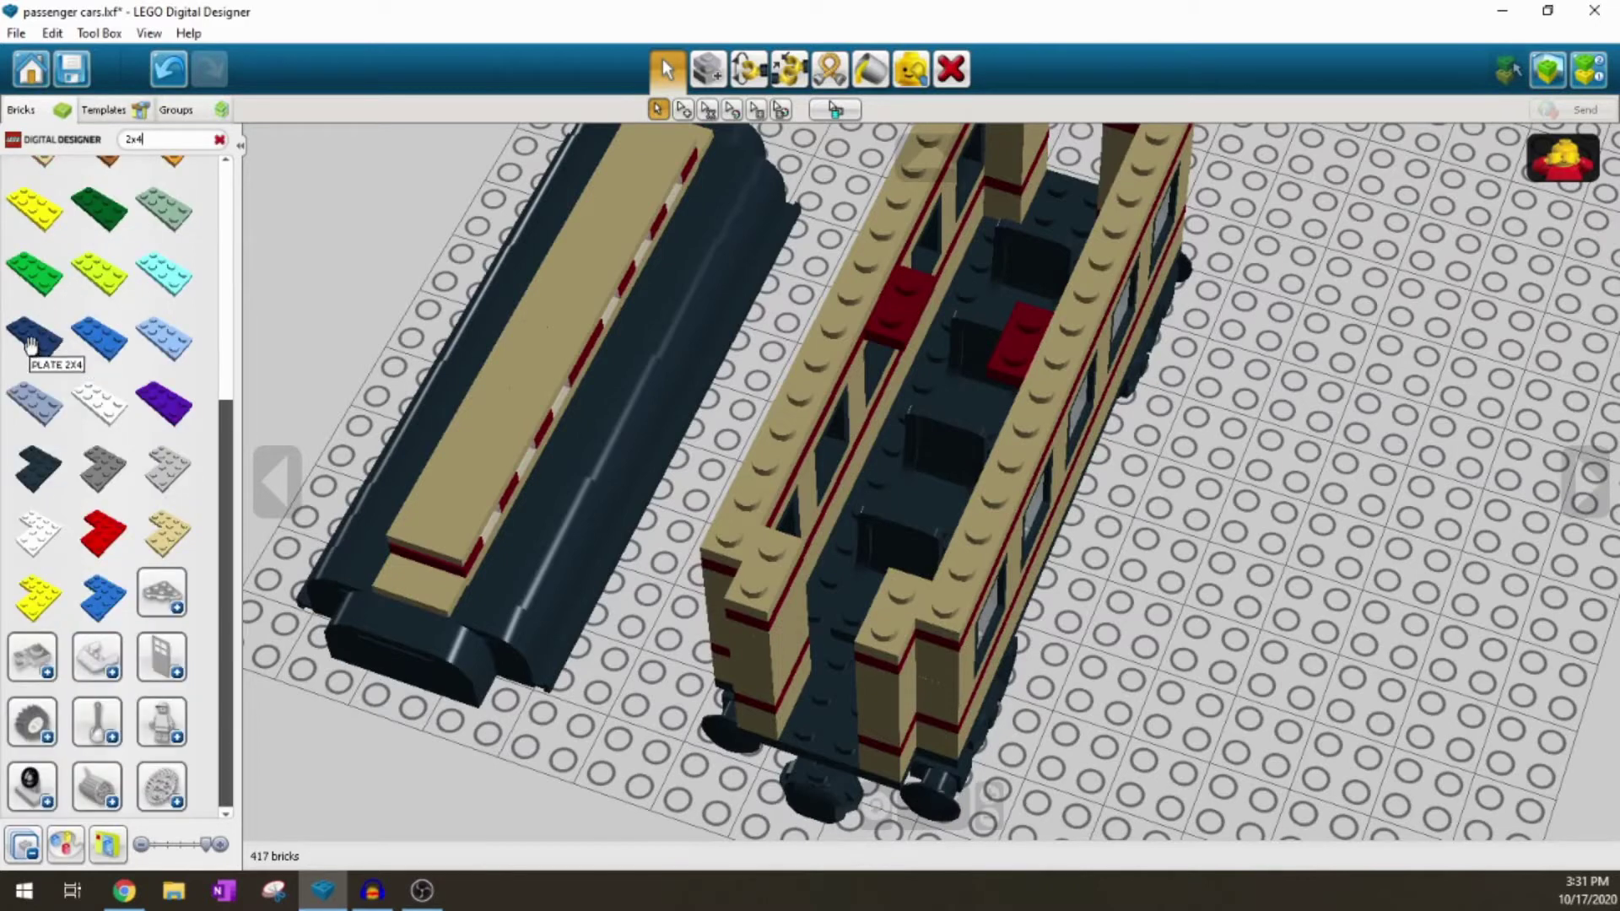
pyautogui.scroll(3, 50, 354)
pyautogui.click(98, 192)
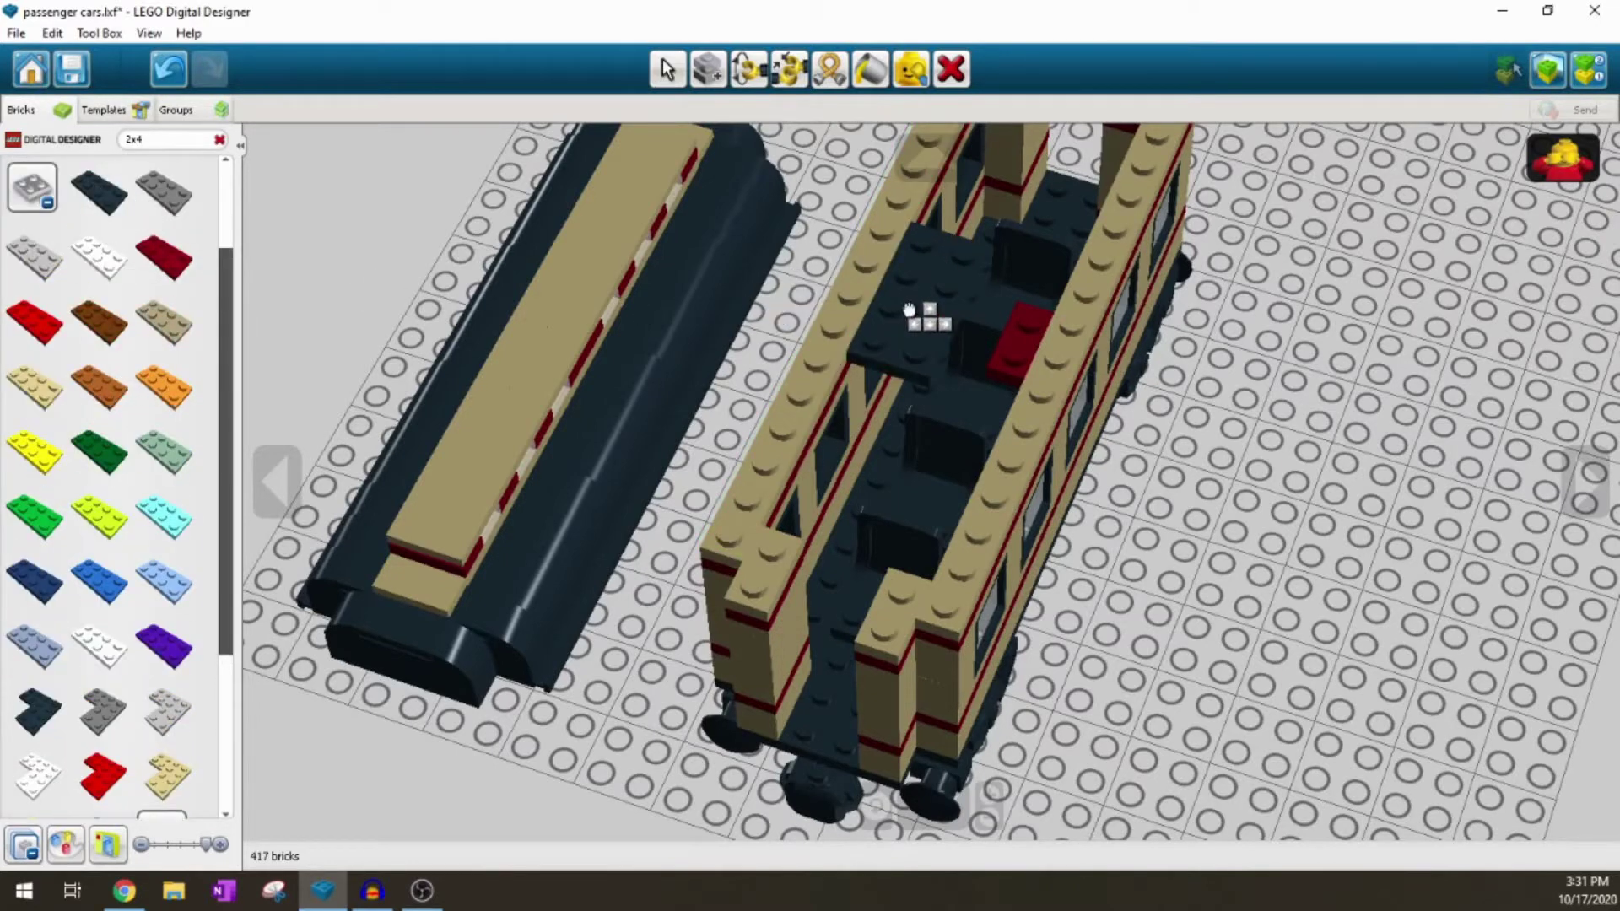
pyautogui.click(956, 339)
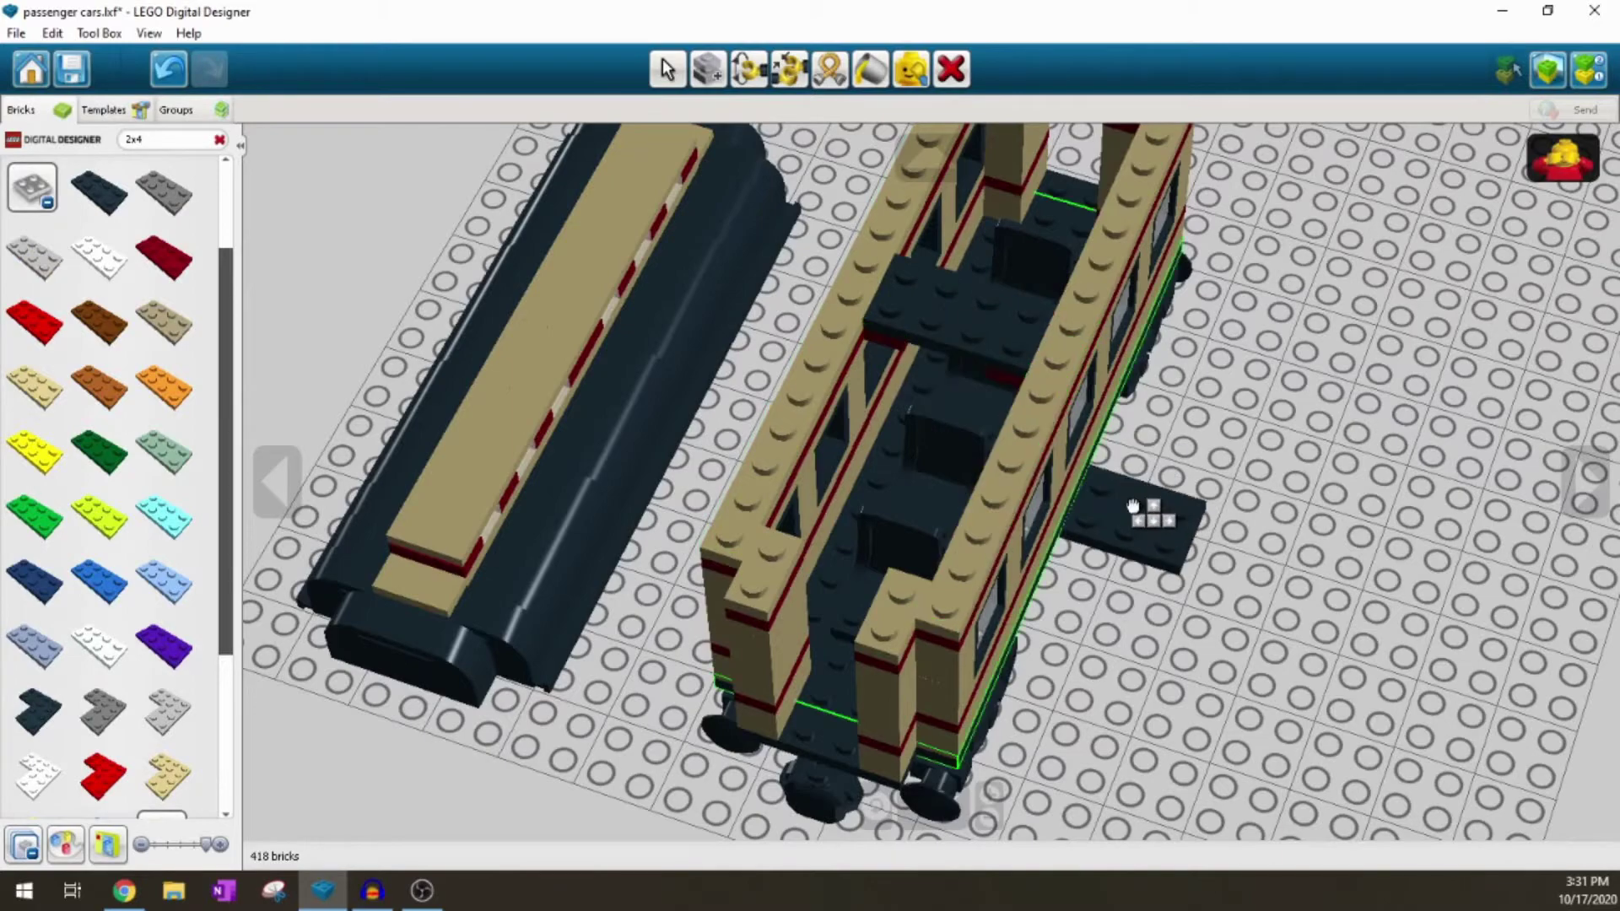
pyautogui.press('Escape')
pyautogui.scroll(-3, 1095, 491)
pyautogui.click(59, 207)
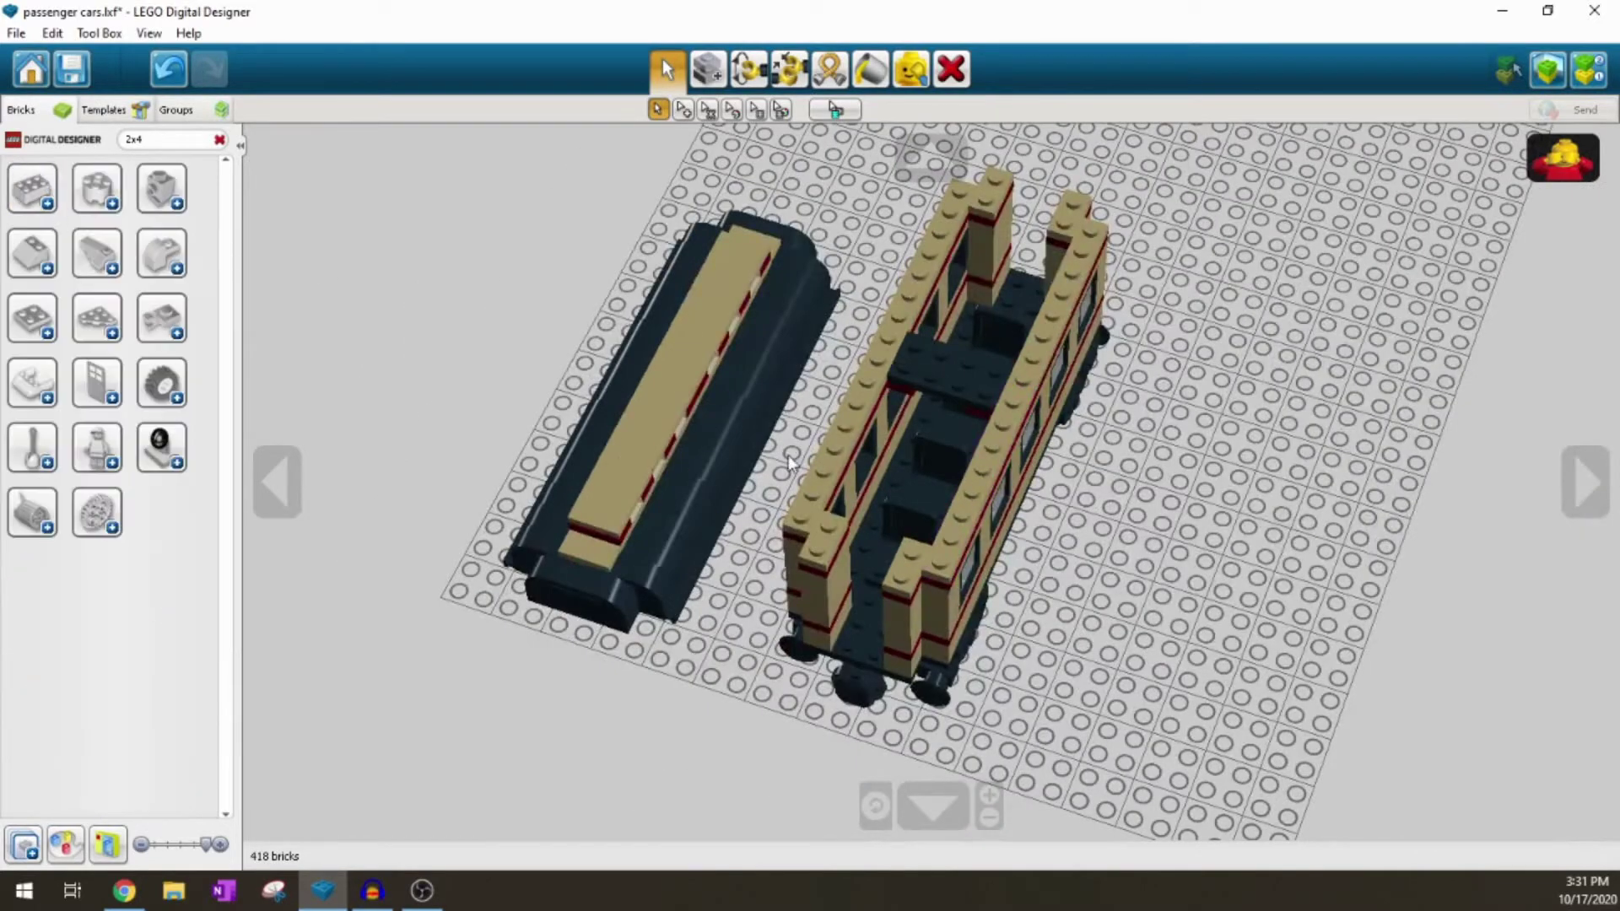
# Step: Select the whole roof assembly with its light strip and set it on top of the car's walls
pyautogui.moveTo(788, 454); pyautogui.dragTo(589, 551, button='right')
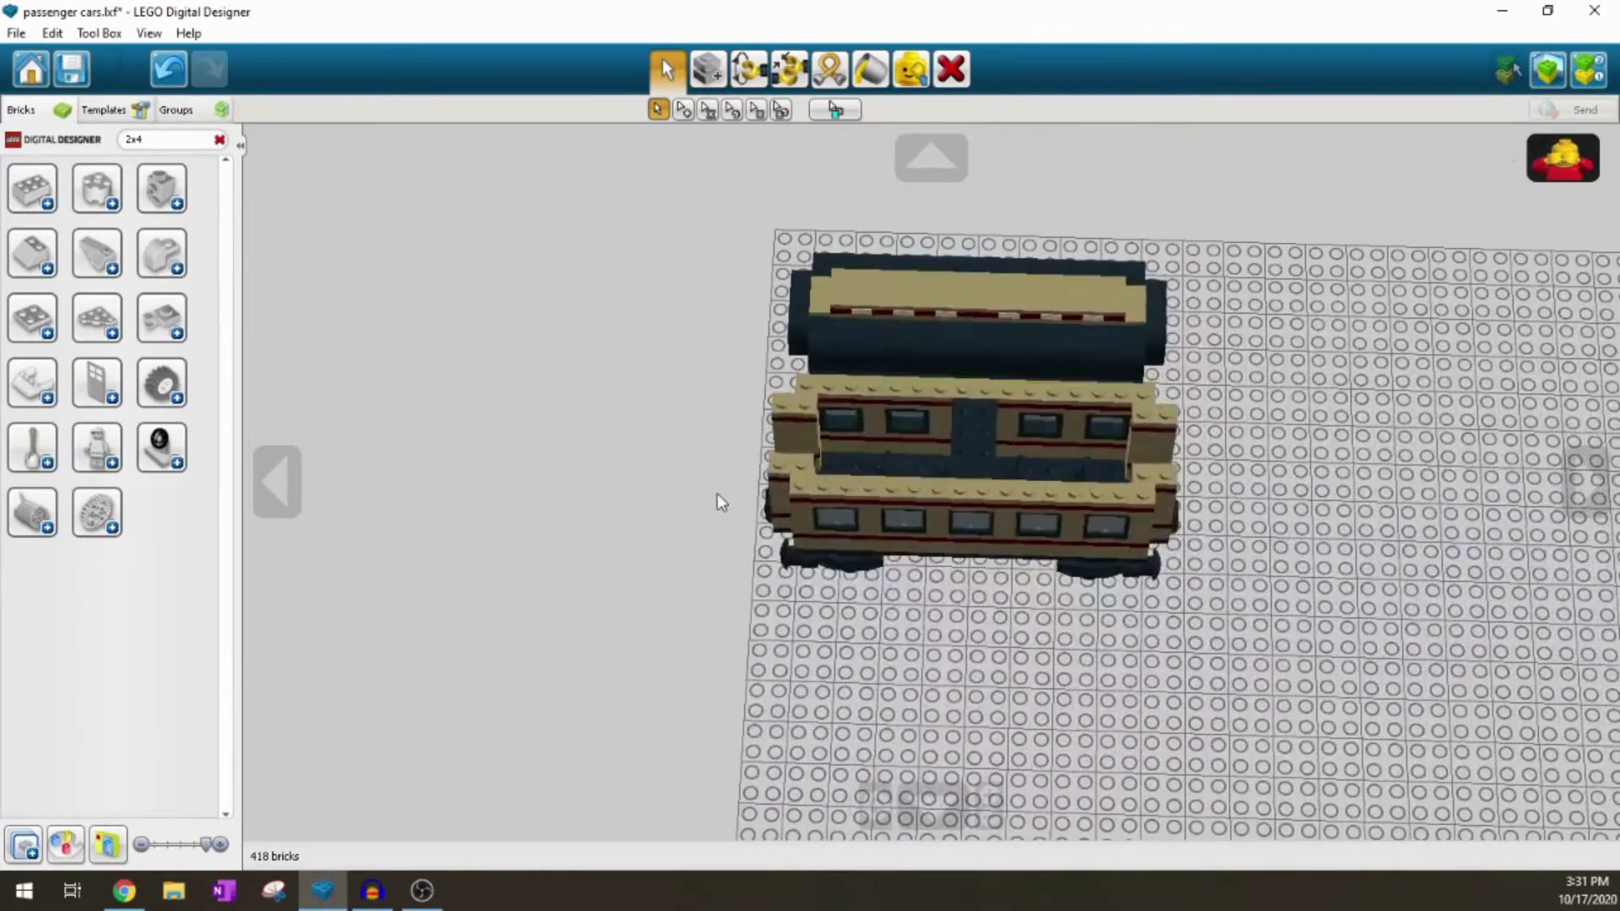
pyautogui.moveTo(717, 494)
pyautogui.mouseDown(button='right')
pyautogui.moveTo(720, 538)
pyautogui.moveTo(724, 489)
pyautogui.mouseUp(button='right')
pyautogui.moveTo(875, 218); pyautogui.dragTo(1256, 382)
pyautogui.moveTo(973, 256); pyautogui.dragTo(992, 436)
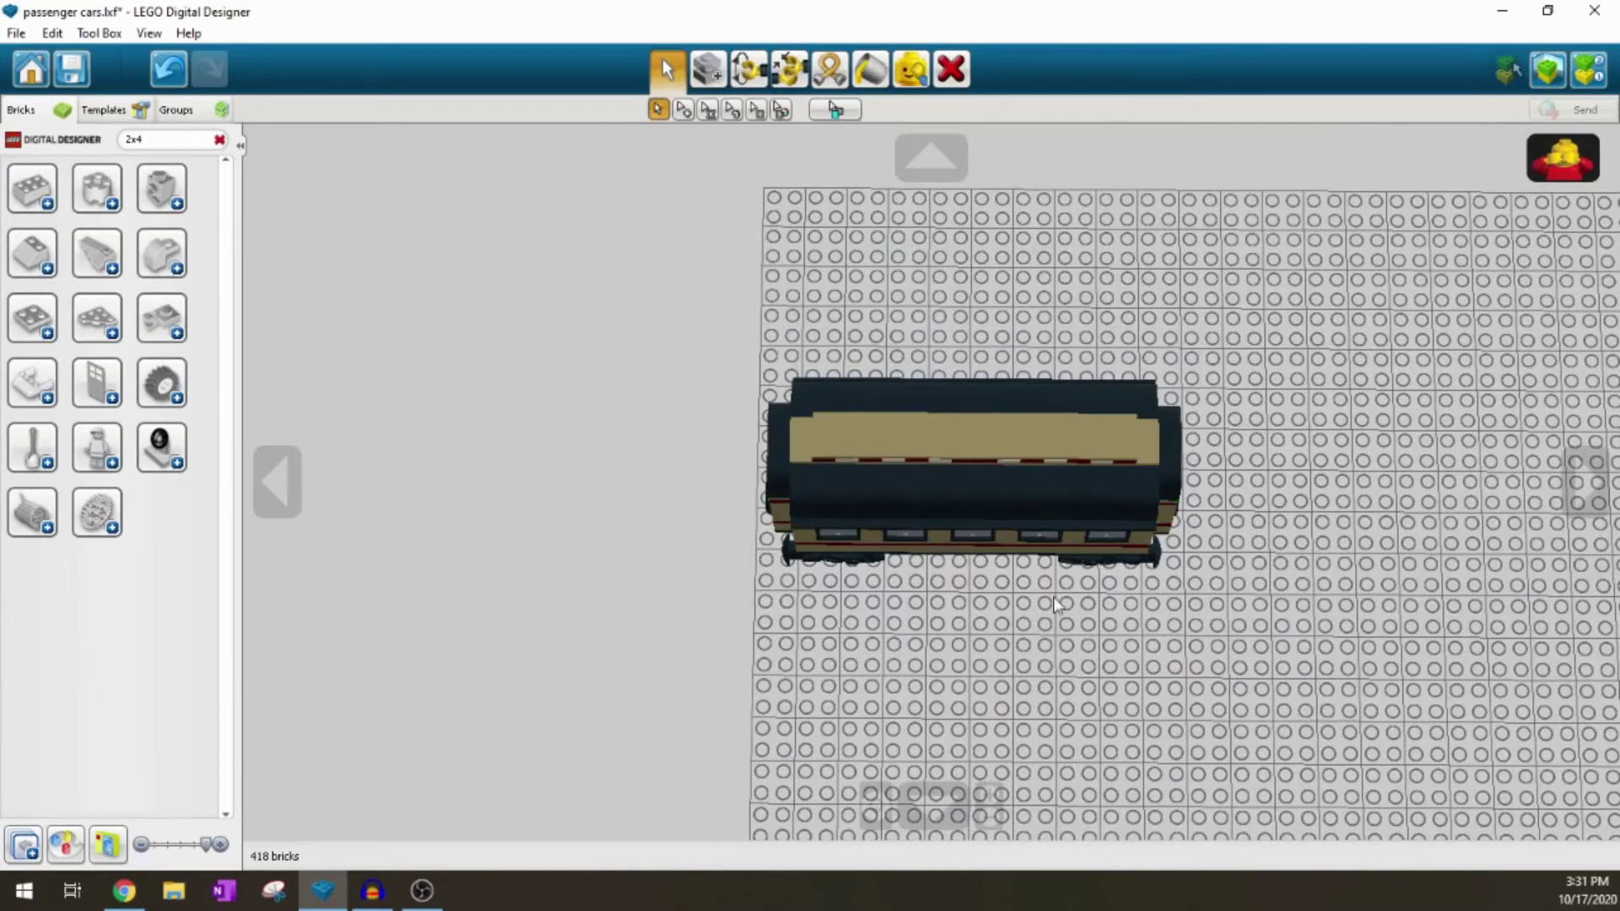
# Step: Examine the assembled passenger car from both long sides and its ends
pyautogui.moveTo(1054, 604); pyautogui.dragTo(1031, 563, button='right')
pyautogui.scroll(5, 917, 569)
pyautogui.moveTo(903, 526); pyautogui.dragTo(875, 634, button='right')
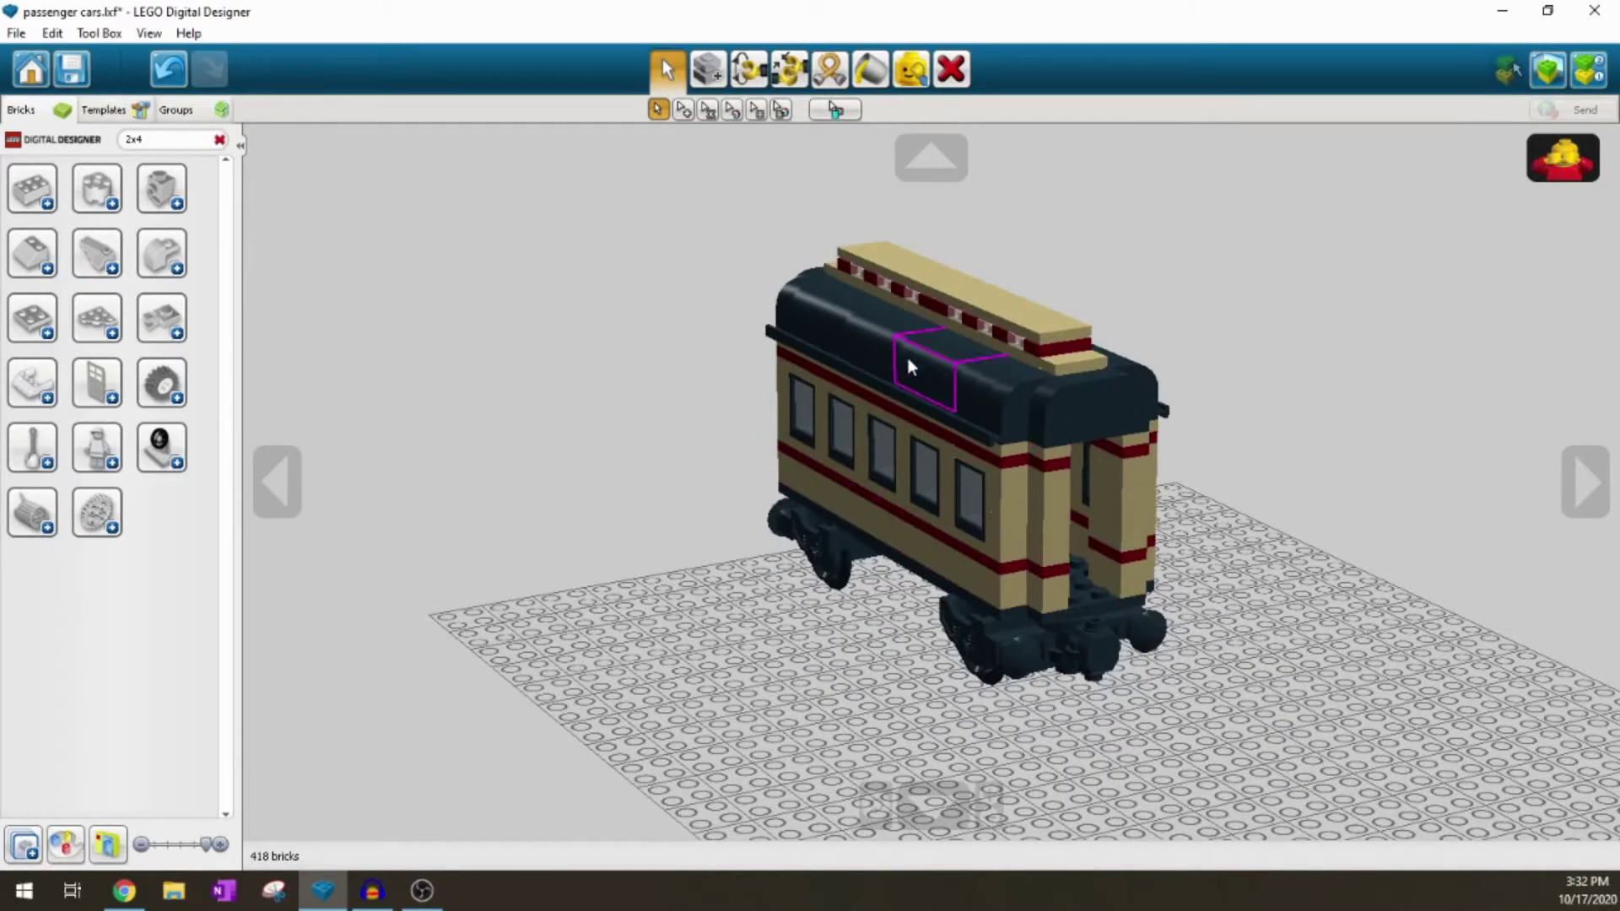
pyautogui.moveTo(833, 610); pyautogui.dragTo(1171, 662, button='right')
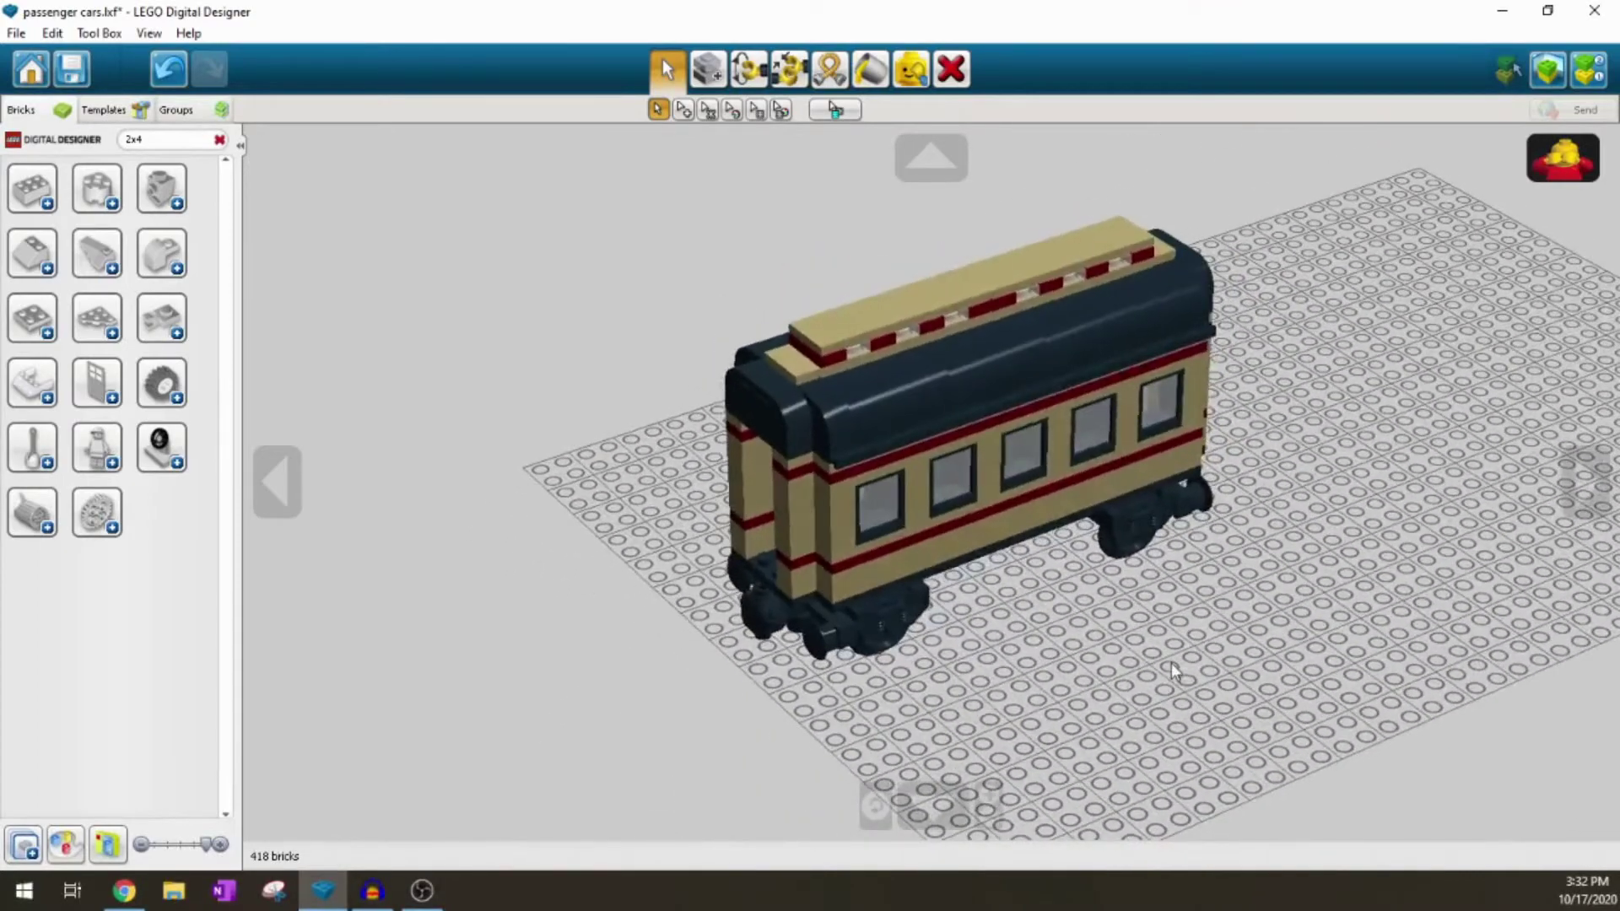
pyautogui.moveTo(825, 592); pyautogui.dragTo(842, 510, button='right')
pyautogui.scroll(-3, 1006, 521)
pyautogui.moveTo(1009, 580); pyautogui.dragTo(1181, 552, button='right')
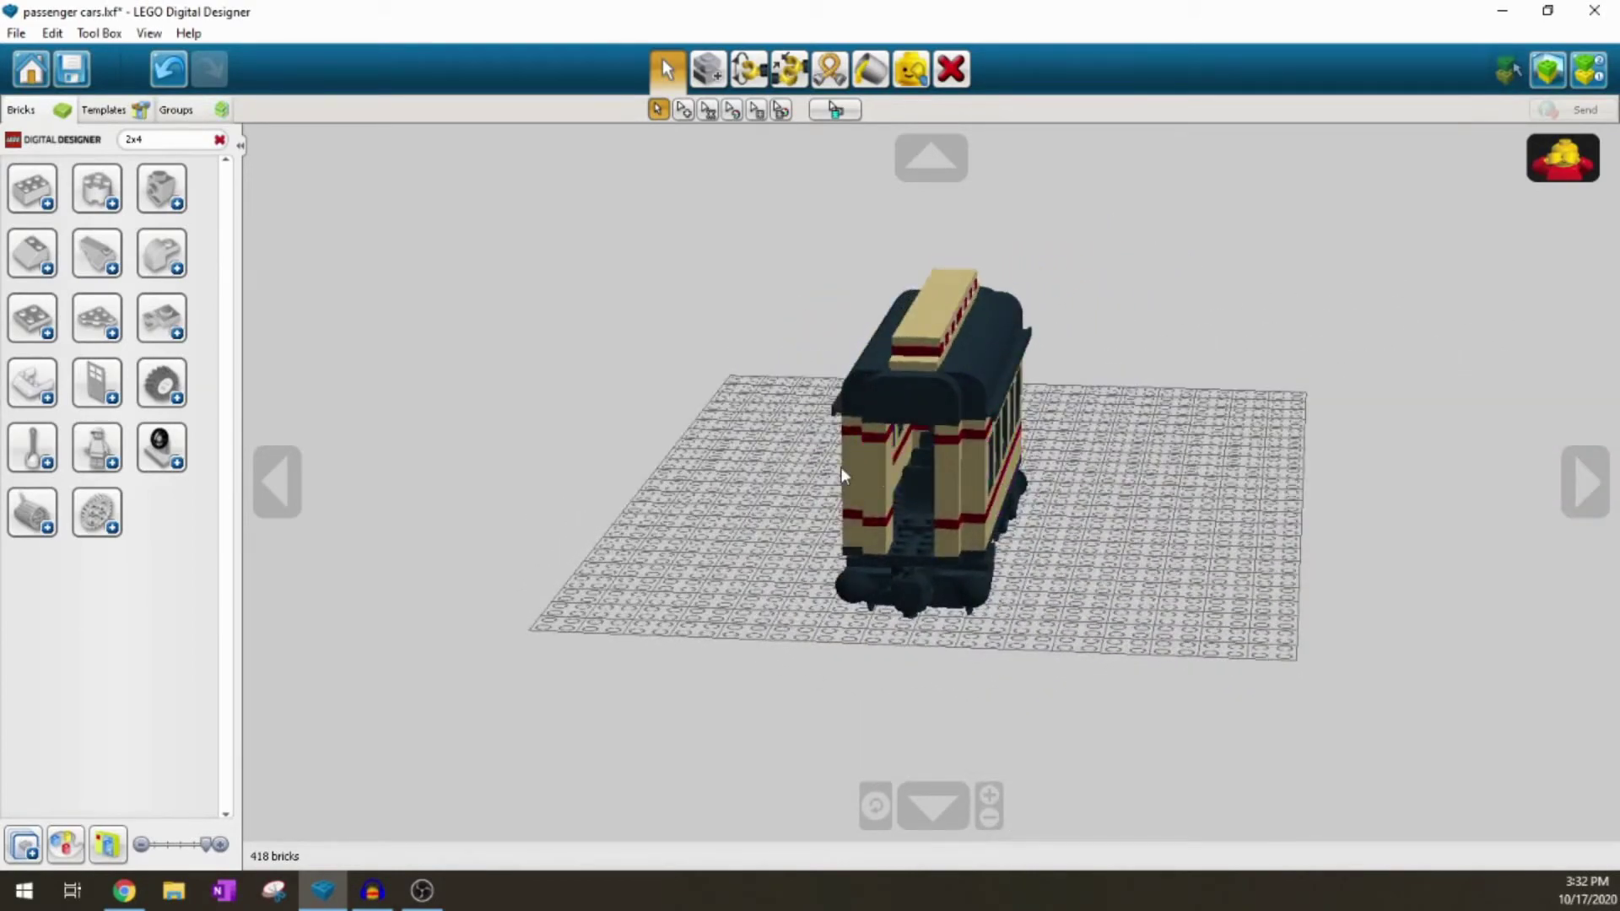
pyautogui.moveTo(904, 523); pyautogui.dragTo(795, 238, button='right')
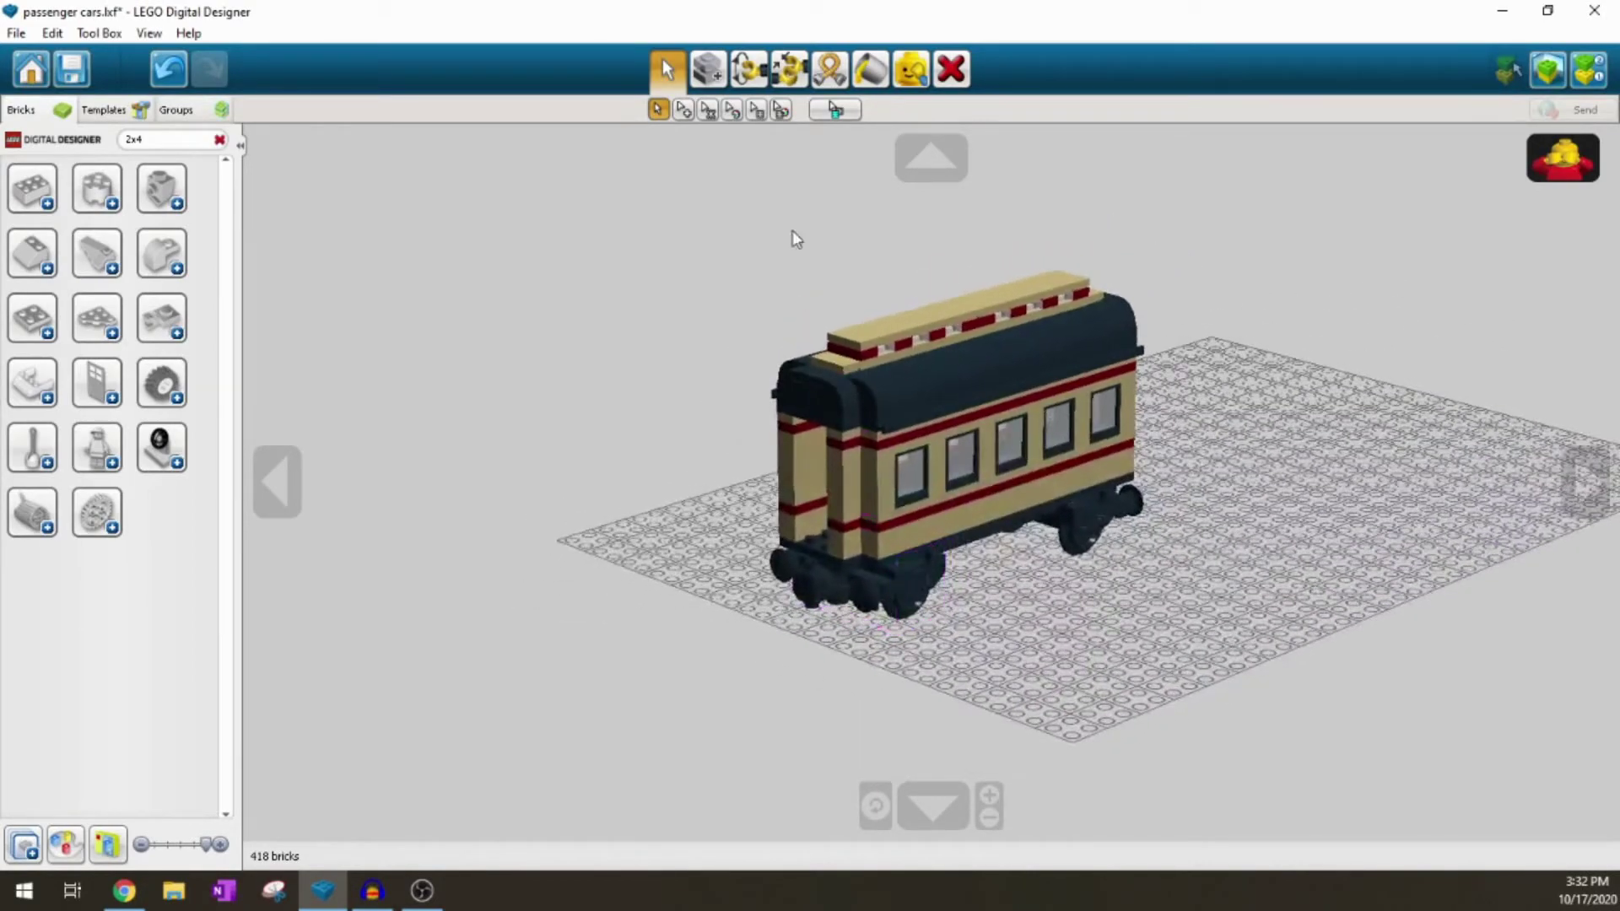
# Step: Clone the entire passenger car and place the copy end to end with the original
pyautogui.click(699, 76)
pyautogui.scroll(-5, 759, 307)
pyautogui.moveTo(1070, 553)
pyautogui.mouseDown(button='right')
pyautogui.moveTo(963, 567)
pyautogui.moveTo(936, 589)
pyautogui.moveTo(915, 572)
pyautogui.mouseUp(button='right')
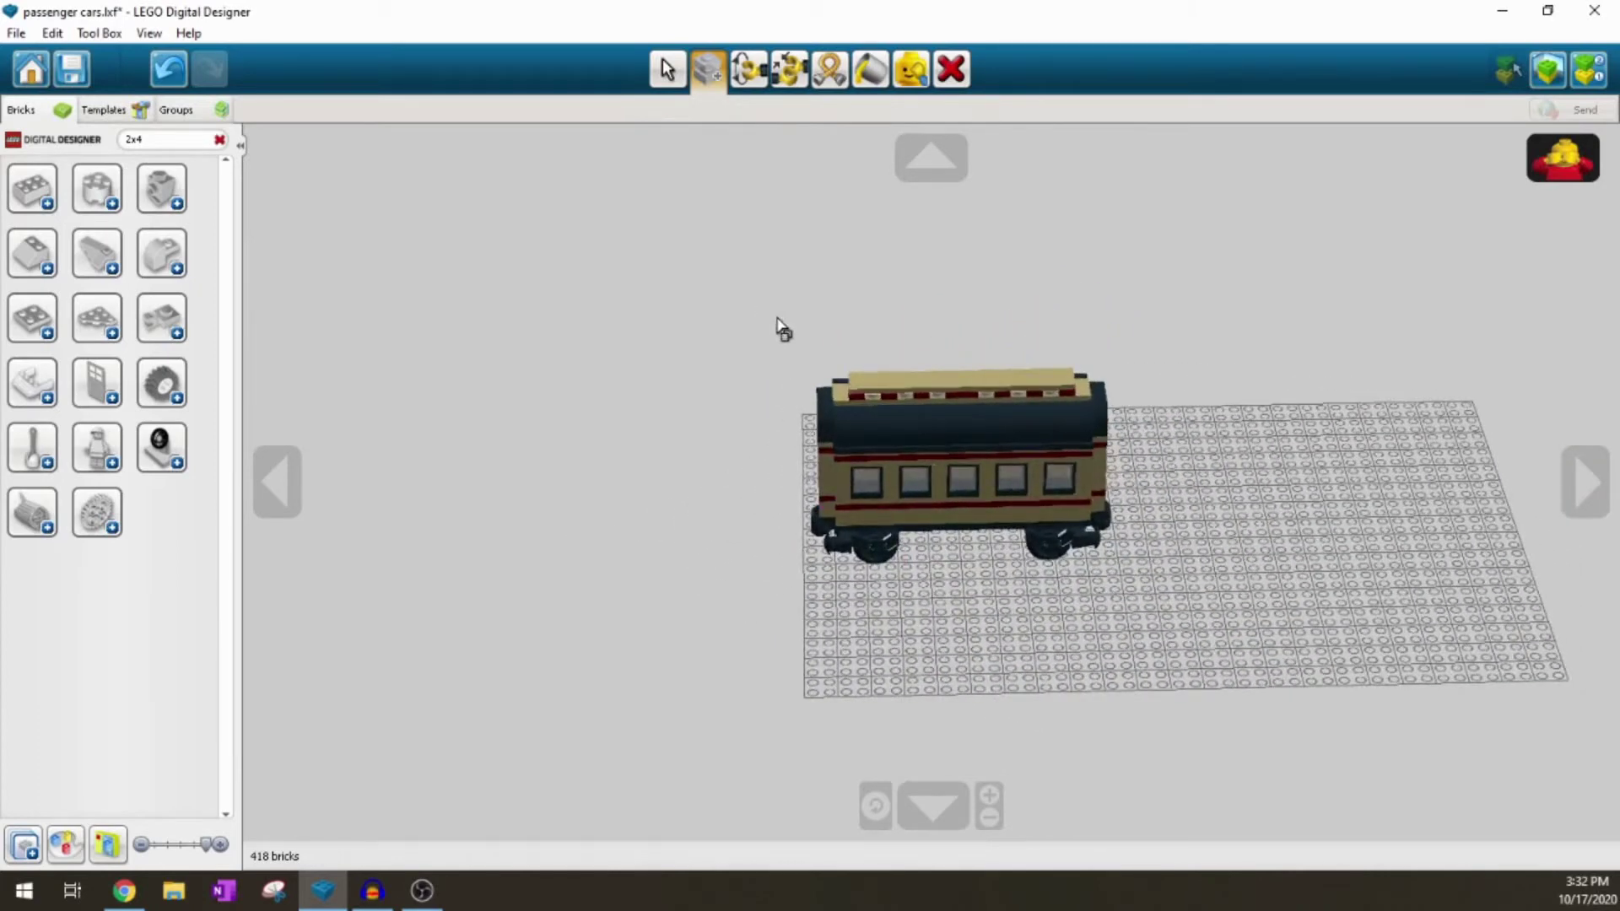
pyautogui.moveTo(777, 318); pyautogui.dragTo(1181, 608)
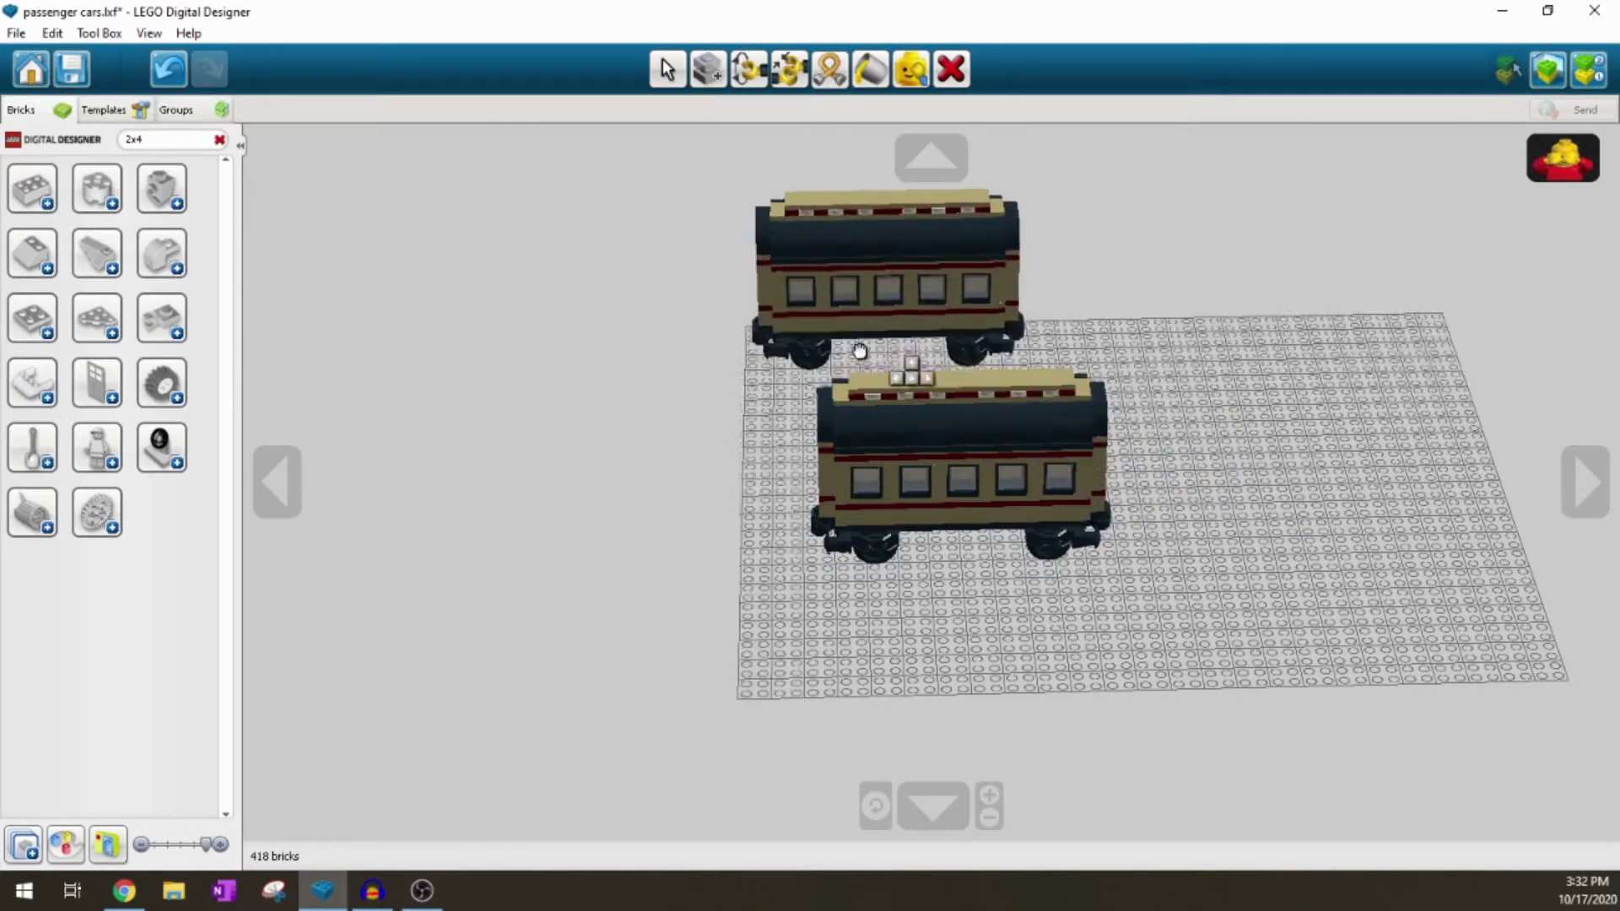
pyautogui.click(654, 556)
pyautogui.scroll(-2, 746, 553)
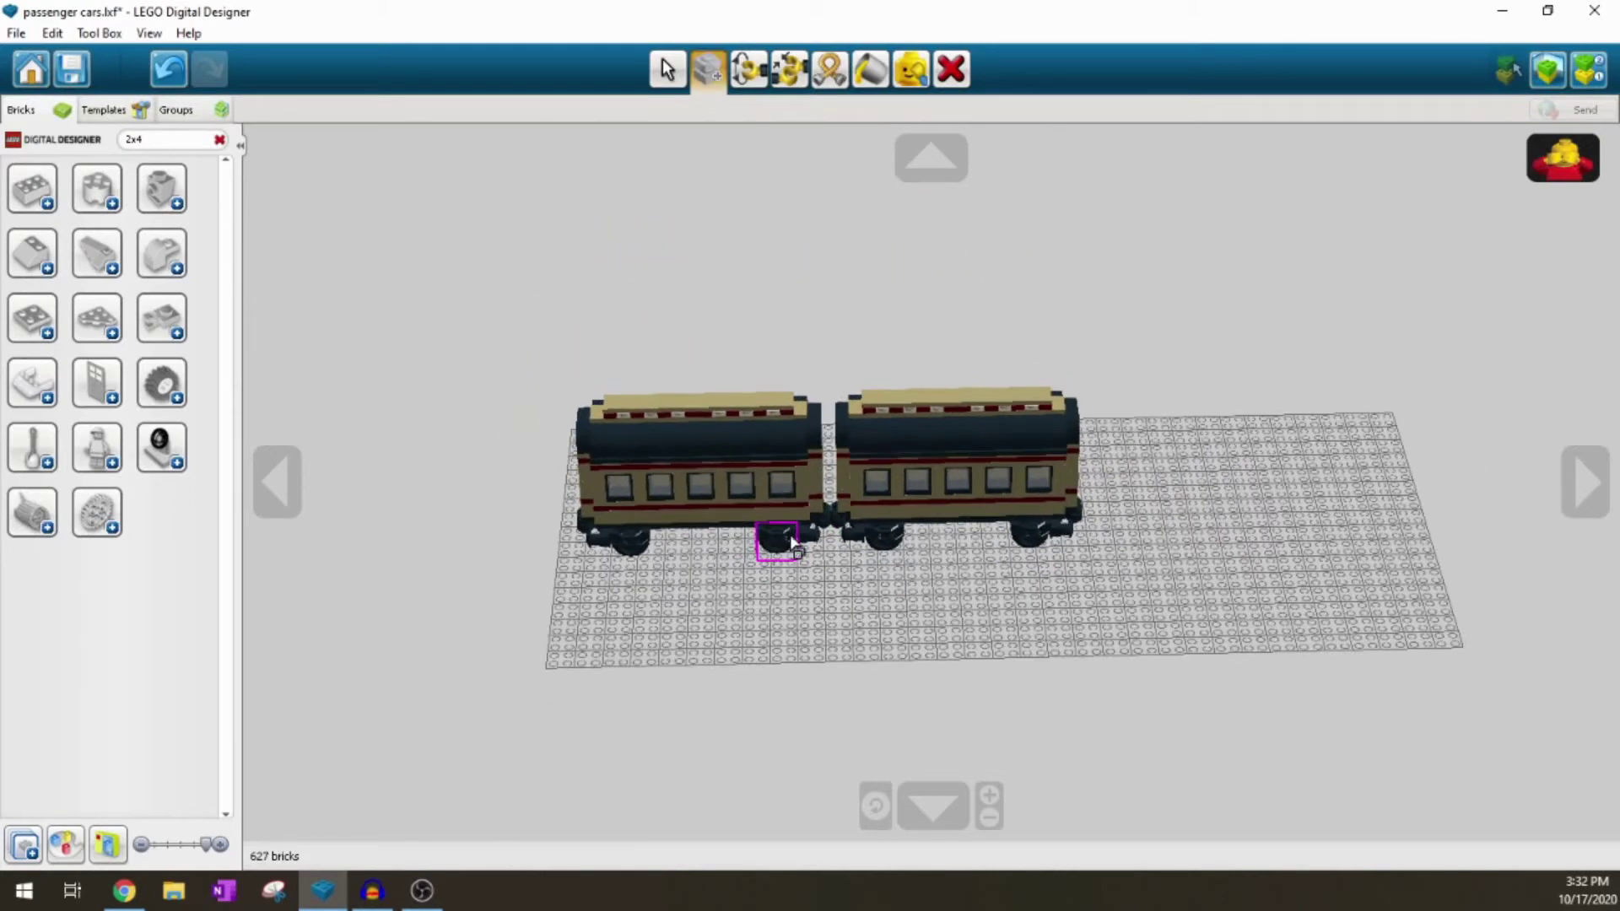
# Step: Unhide the hidden passenger car and move it up to the end of the two-car row
pyautogui.click(1564, 154)
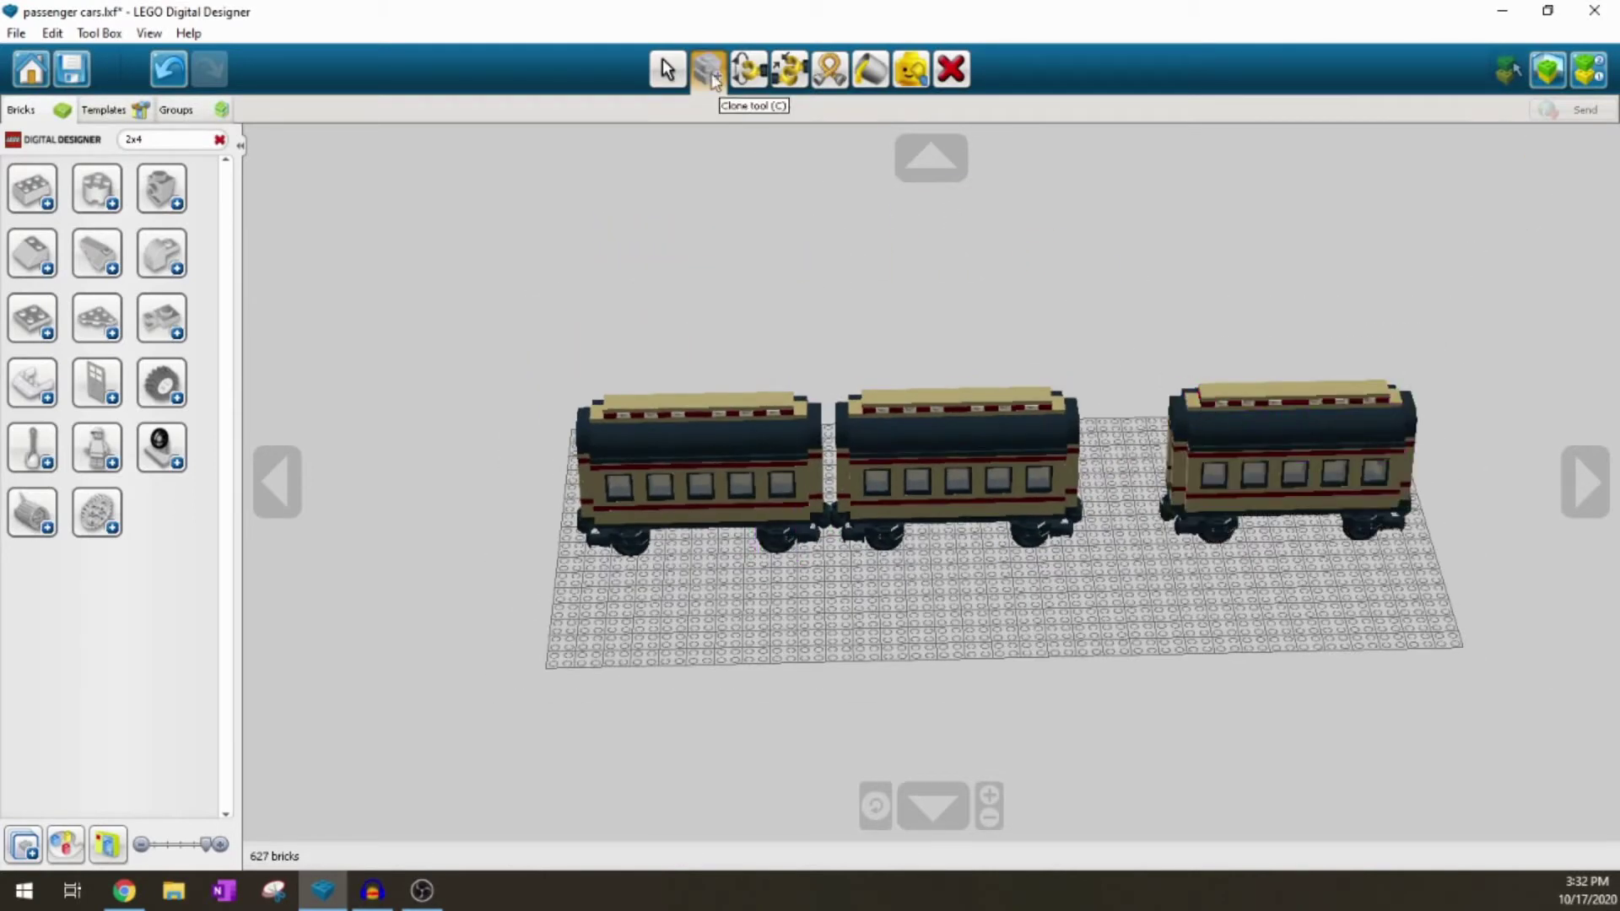
pyautogui.moveTo(1129, 345); pyautogui.dragTo(1453, 573)
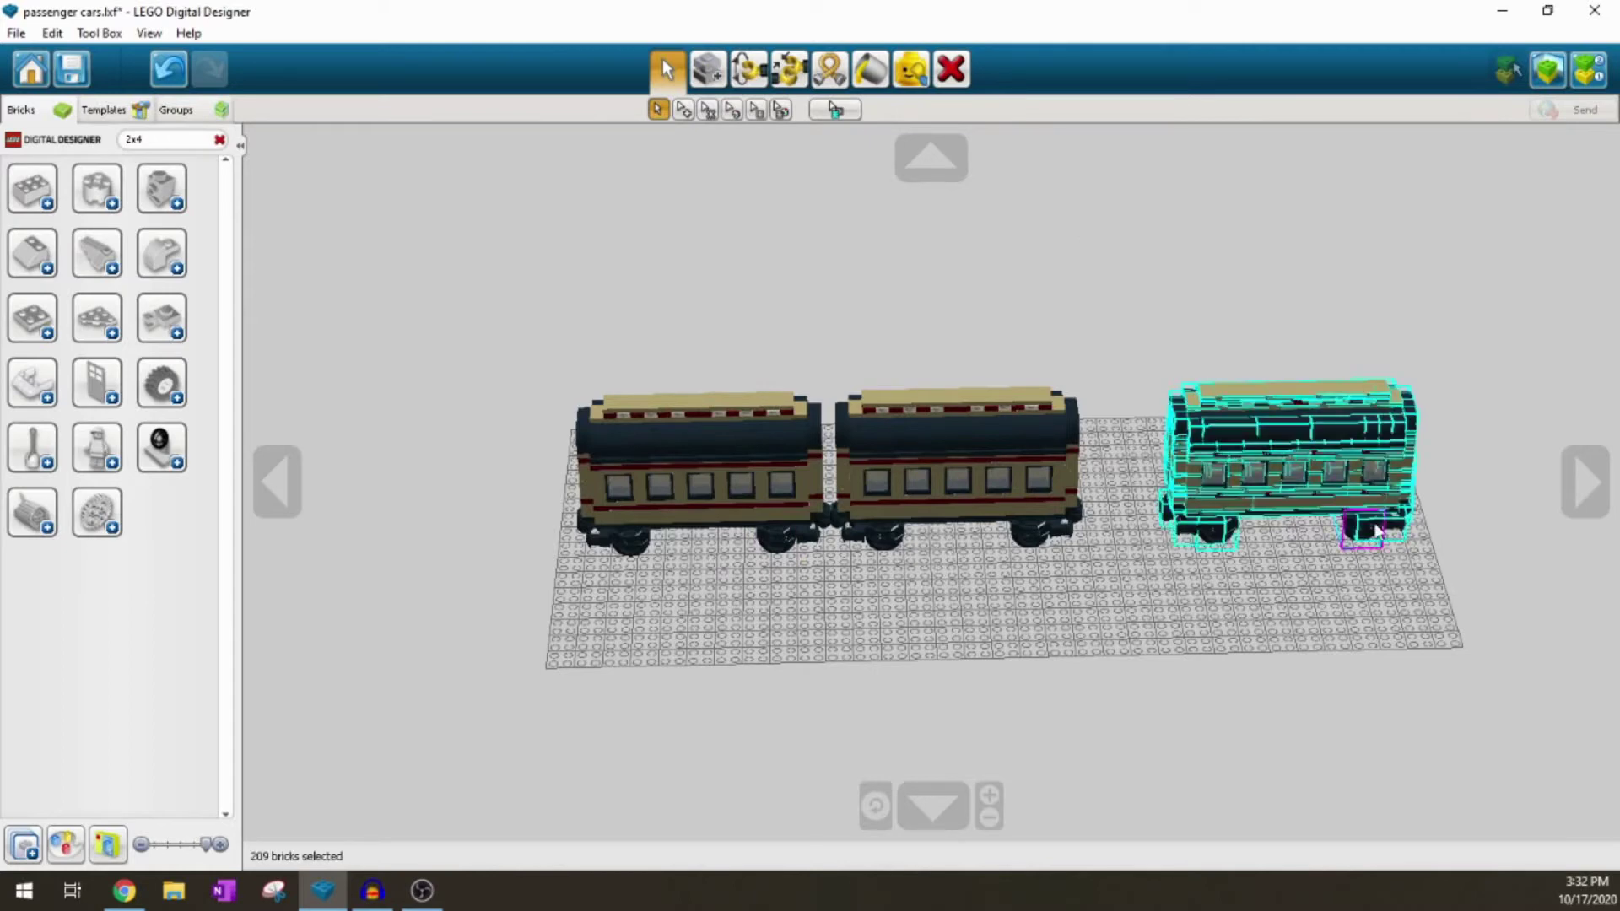
pyautogui.moveTo(1376, 530); pyautogui.dragTo(1272, 518)
# Step: Clone the three-car row to make a six-car train, and clone that train to make a single row of twelve cars
pyautogui.scroll(-2, 1171, 556)
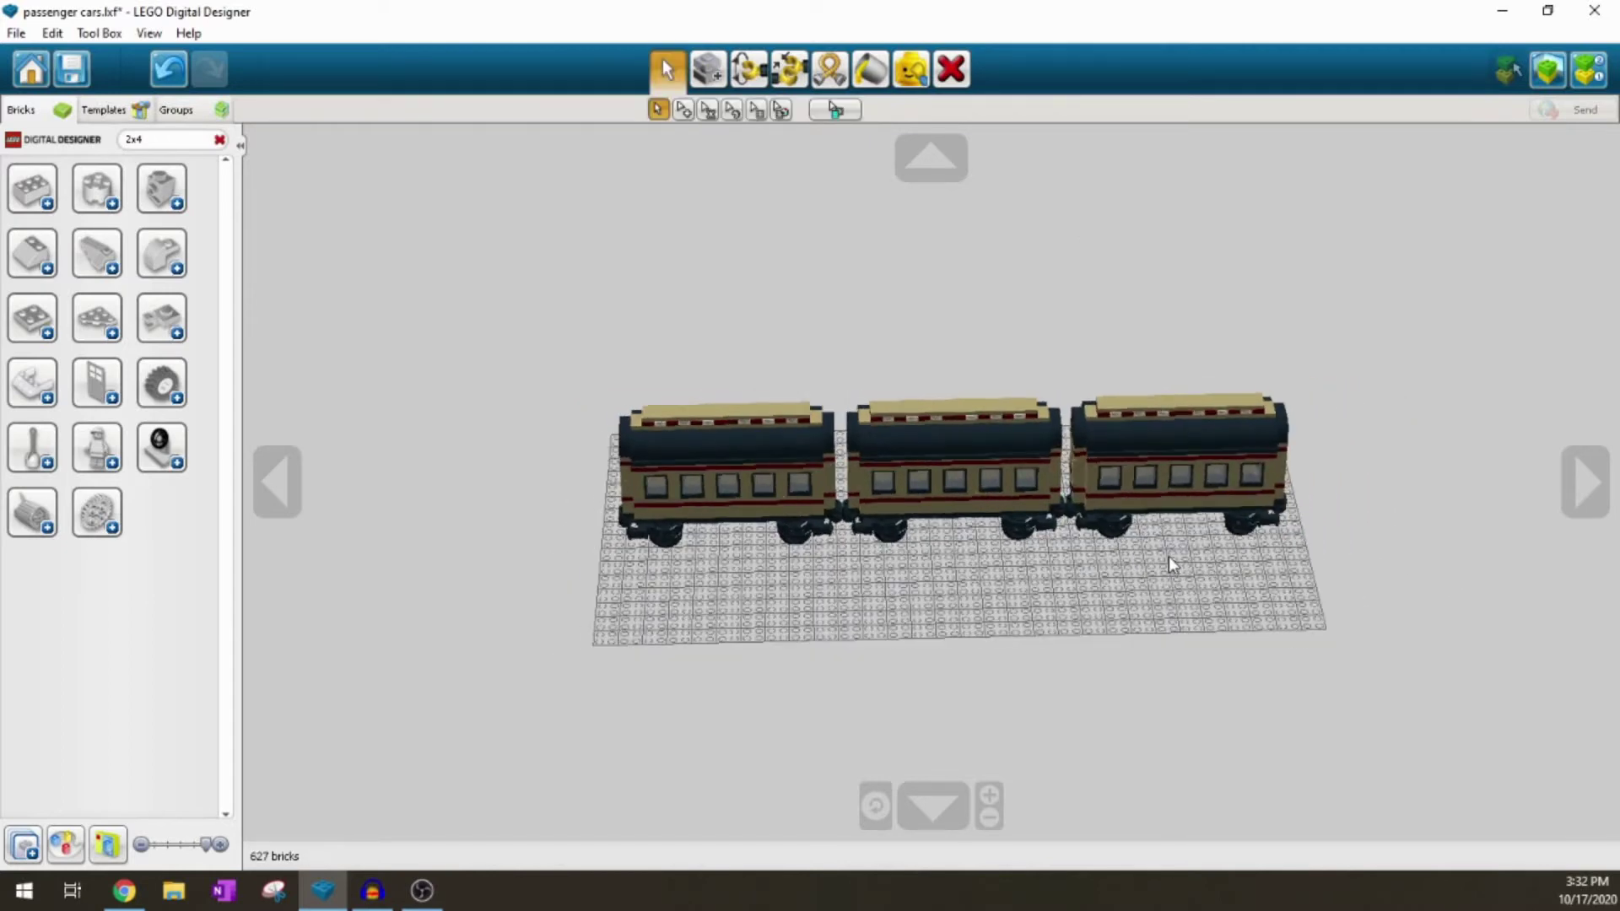
pyautogui.moveTo(1035, 561); pyautogui.dragTo(1025, 574, button='right')
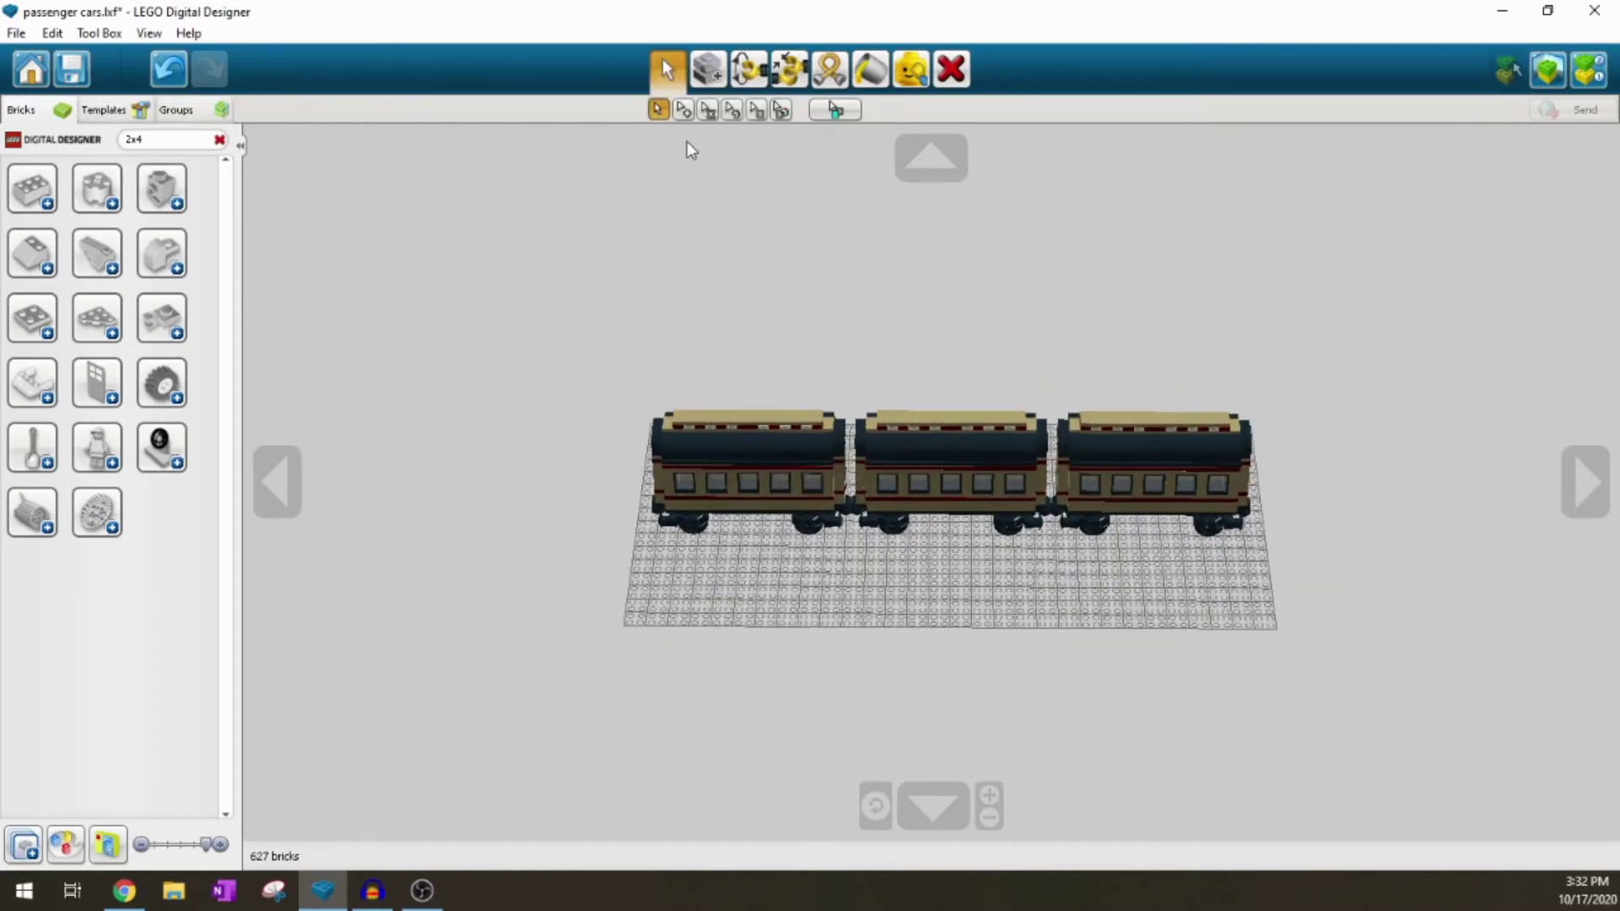
pyautogui.moveTo(606, 355); pyautogui.dragTo(1359, 604)
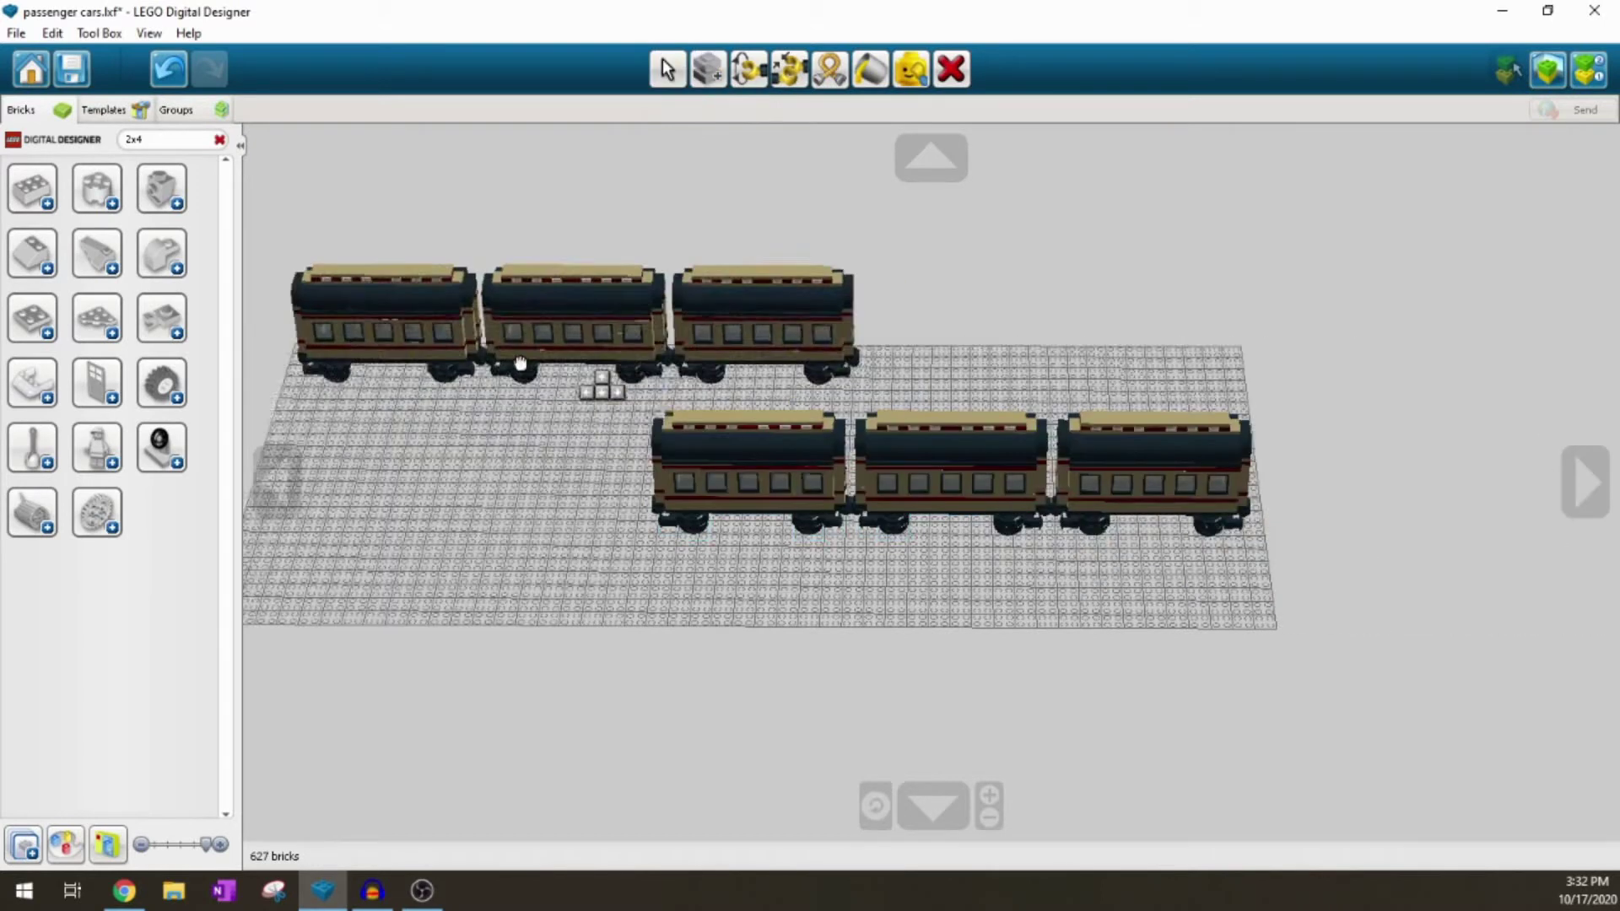
pyautogui.scroll(-3, 497, 563)
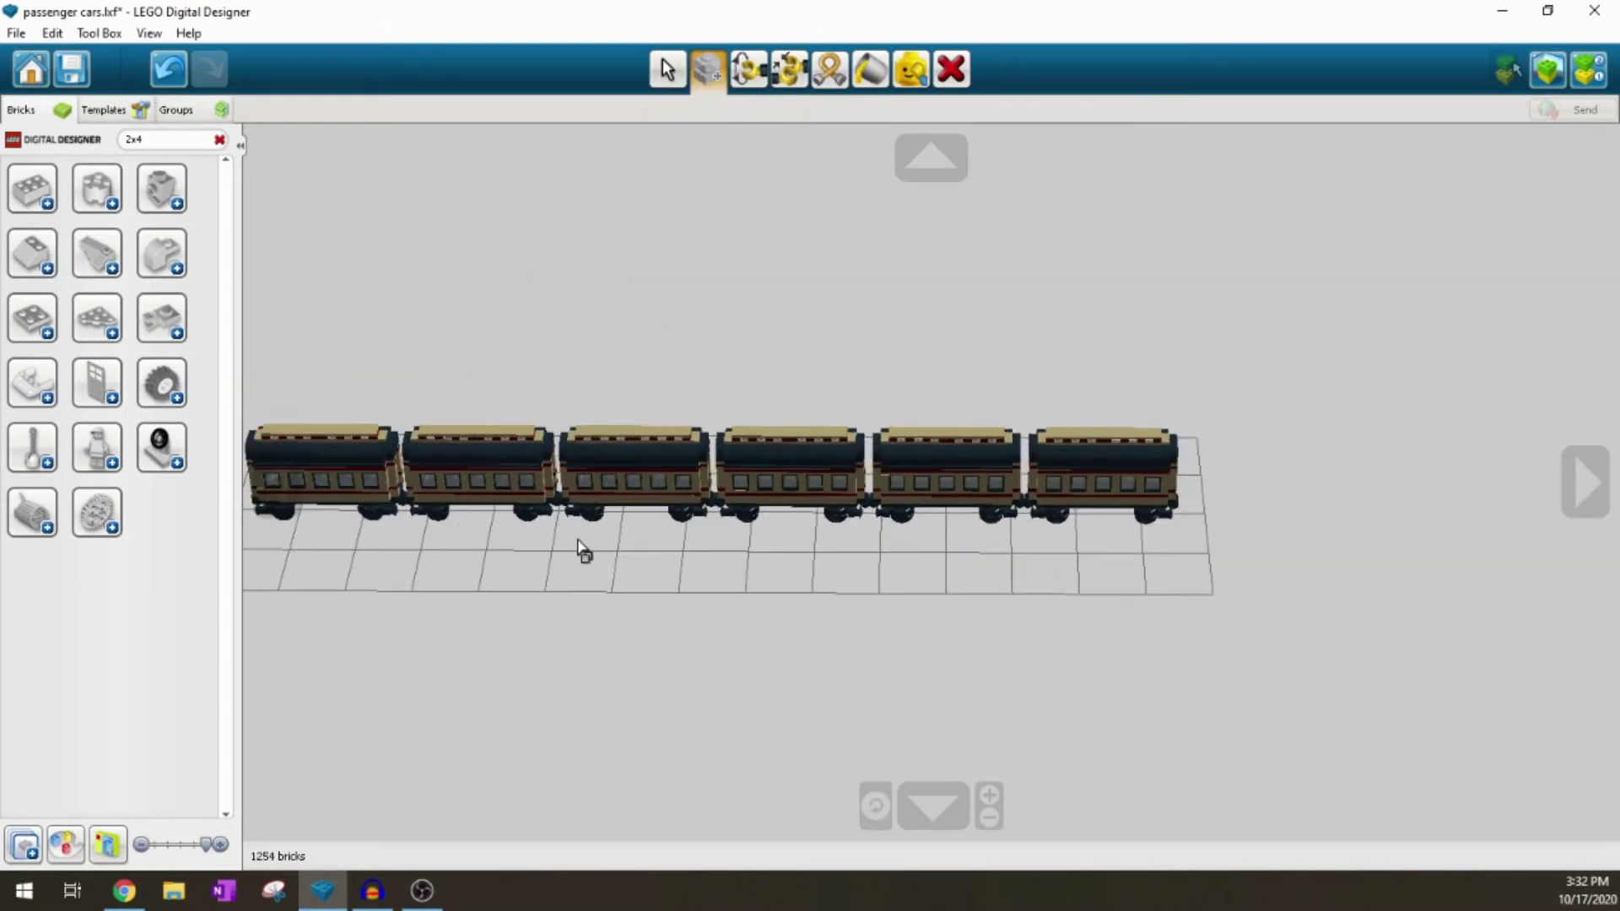
pyautogui.moveTo(380, 388); pyautogui.dragTo(1141, 587)
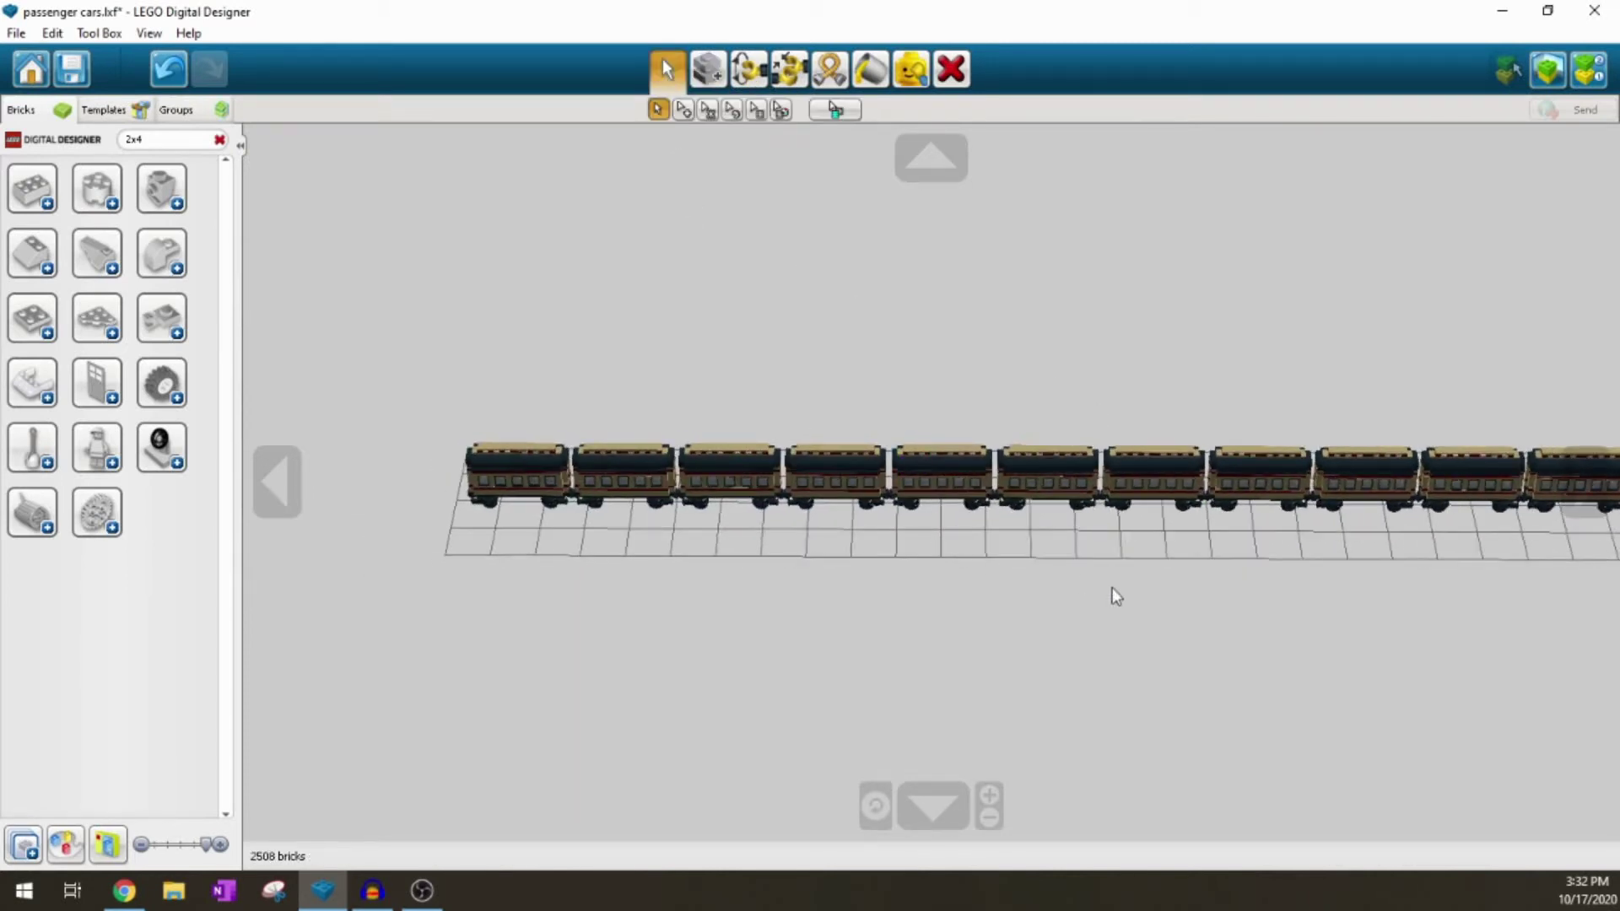
# Step: Clone the twelve-car train and place the copy as a second parallel row alongside it
pyautogui.click(876, 806)
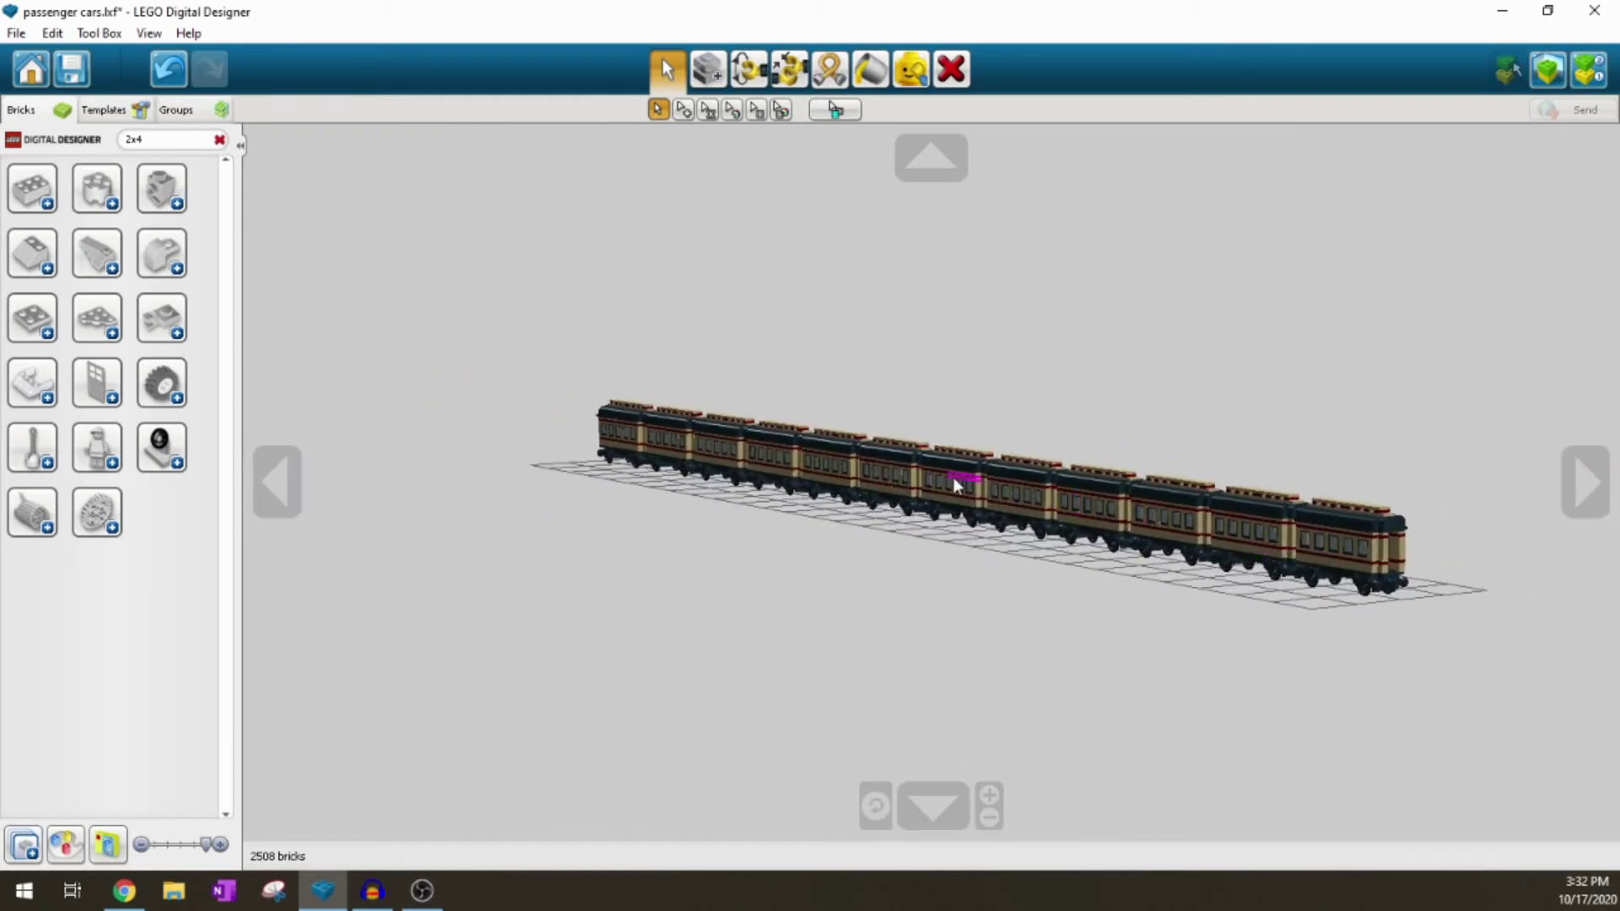
pyautogui.moveTo(972, 656); pyautogui.dragTo(890, 660, button='right')
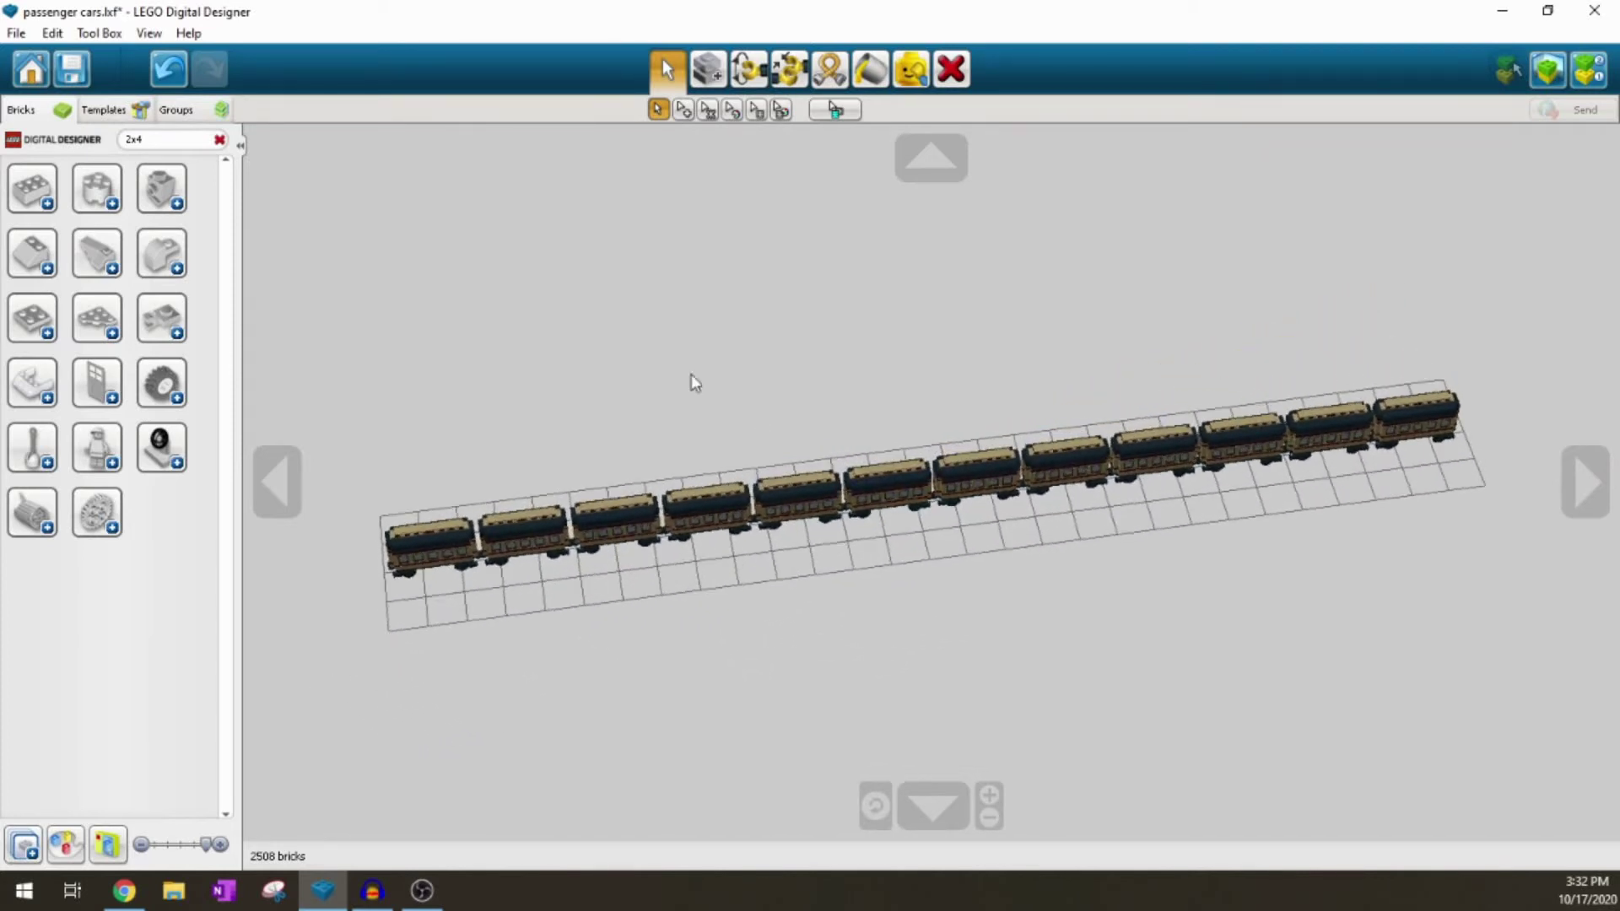
pyautogui.click(708, 69)
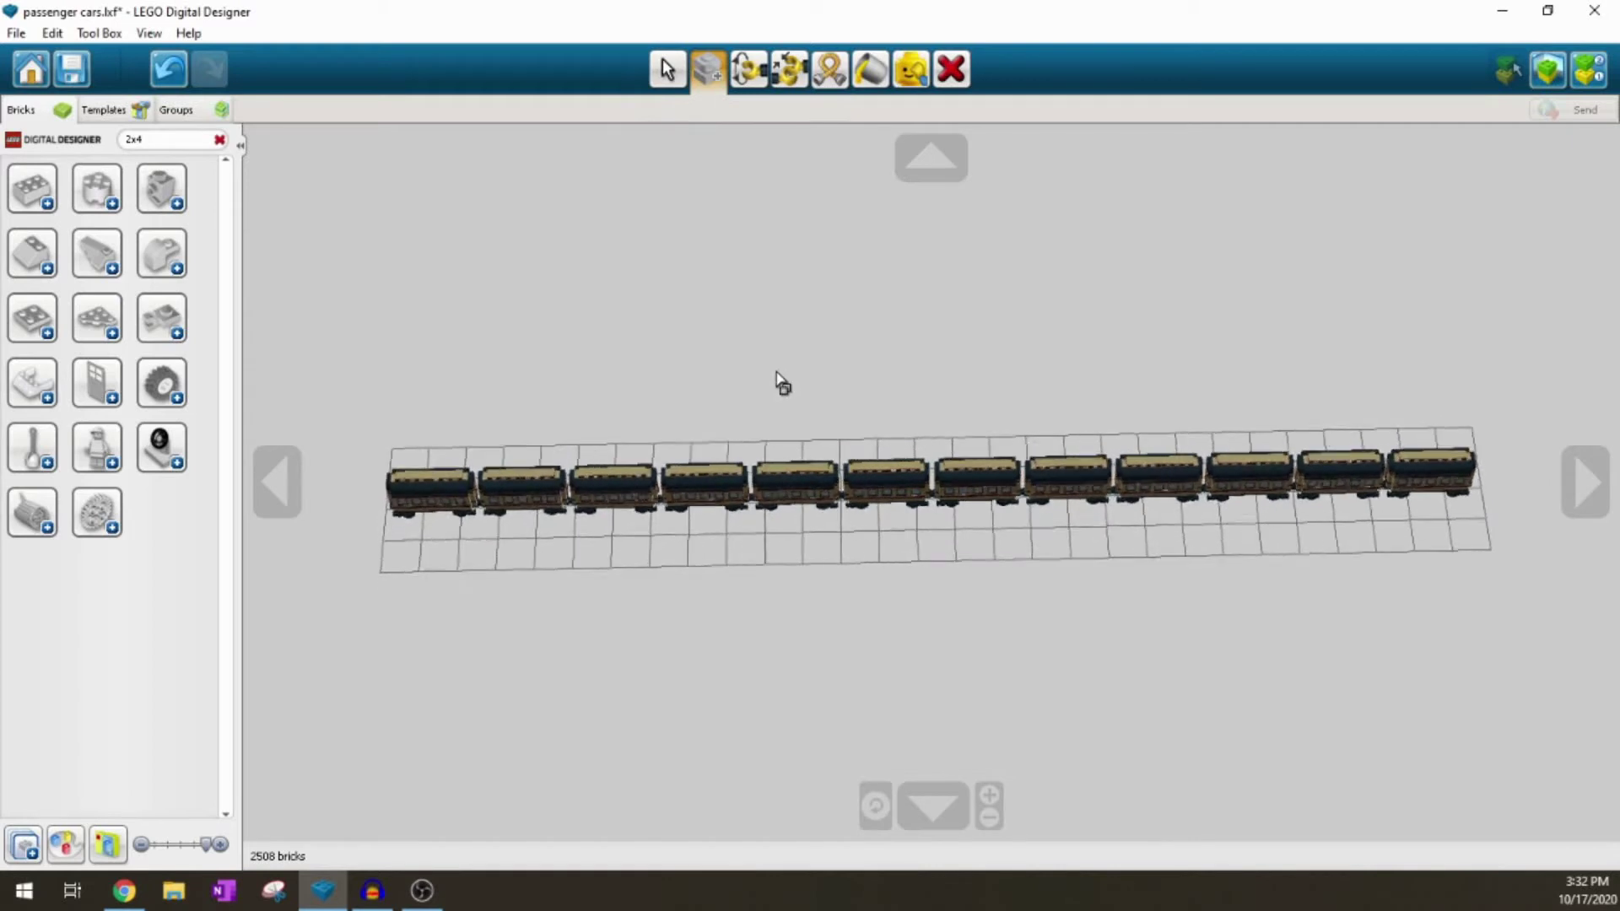
pyautogui.click(704, 460)
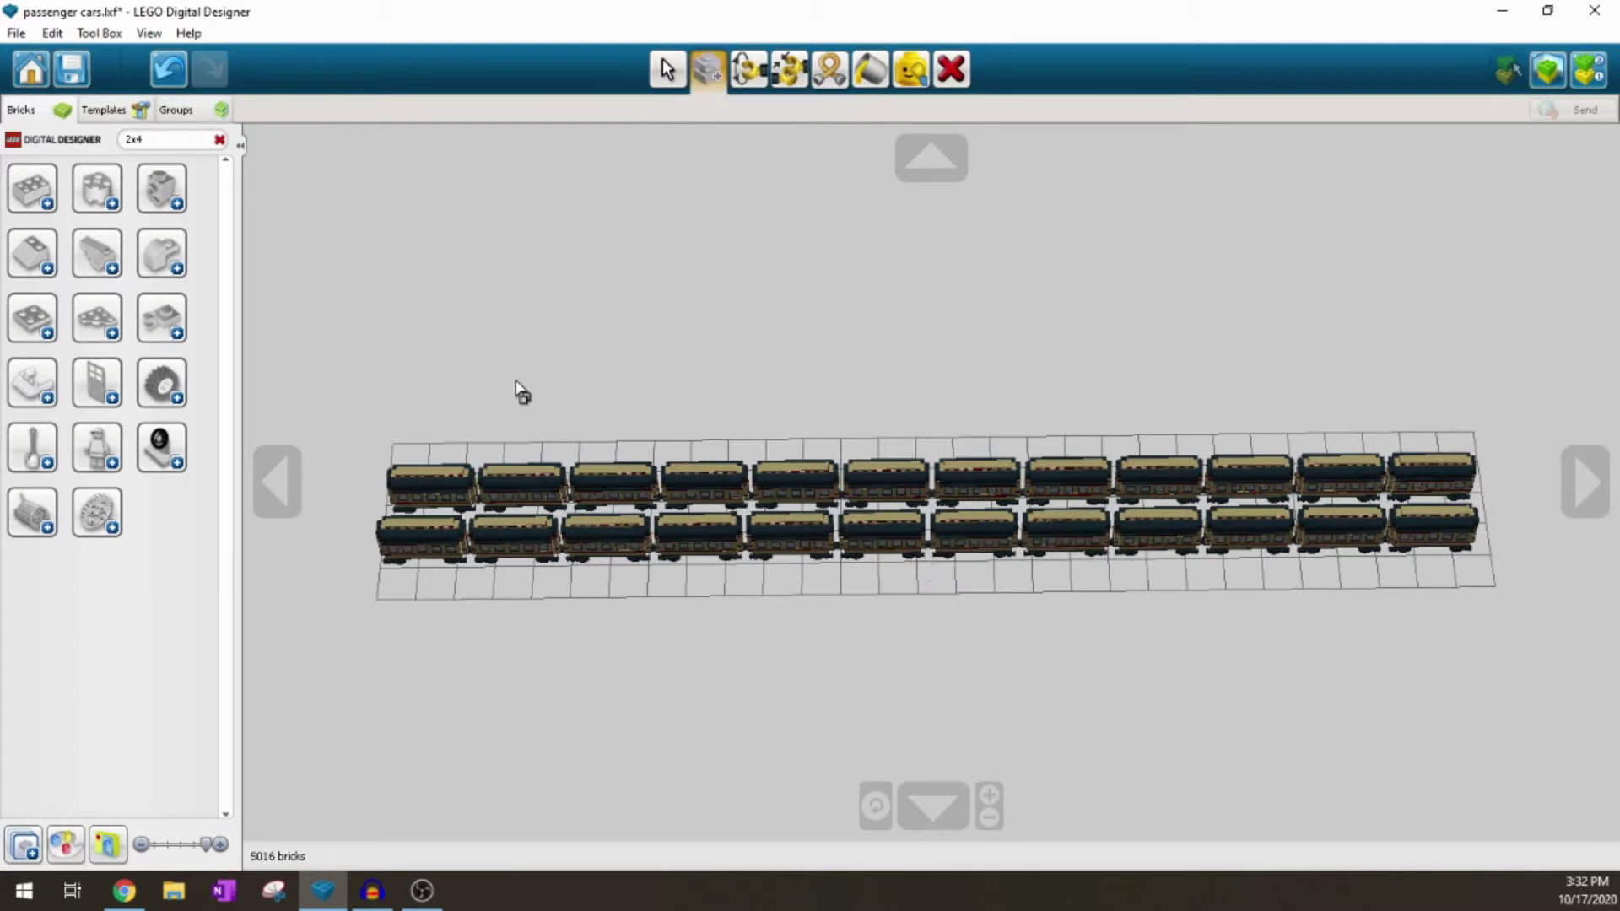
# Step: Clone both twelve-car rows together and place the copies alongside them to make four parallel rows
pyautogui.moveTo(357, 422); pyautogui.dragTo(1565, 628)
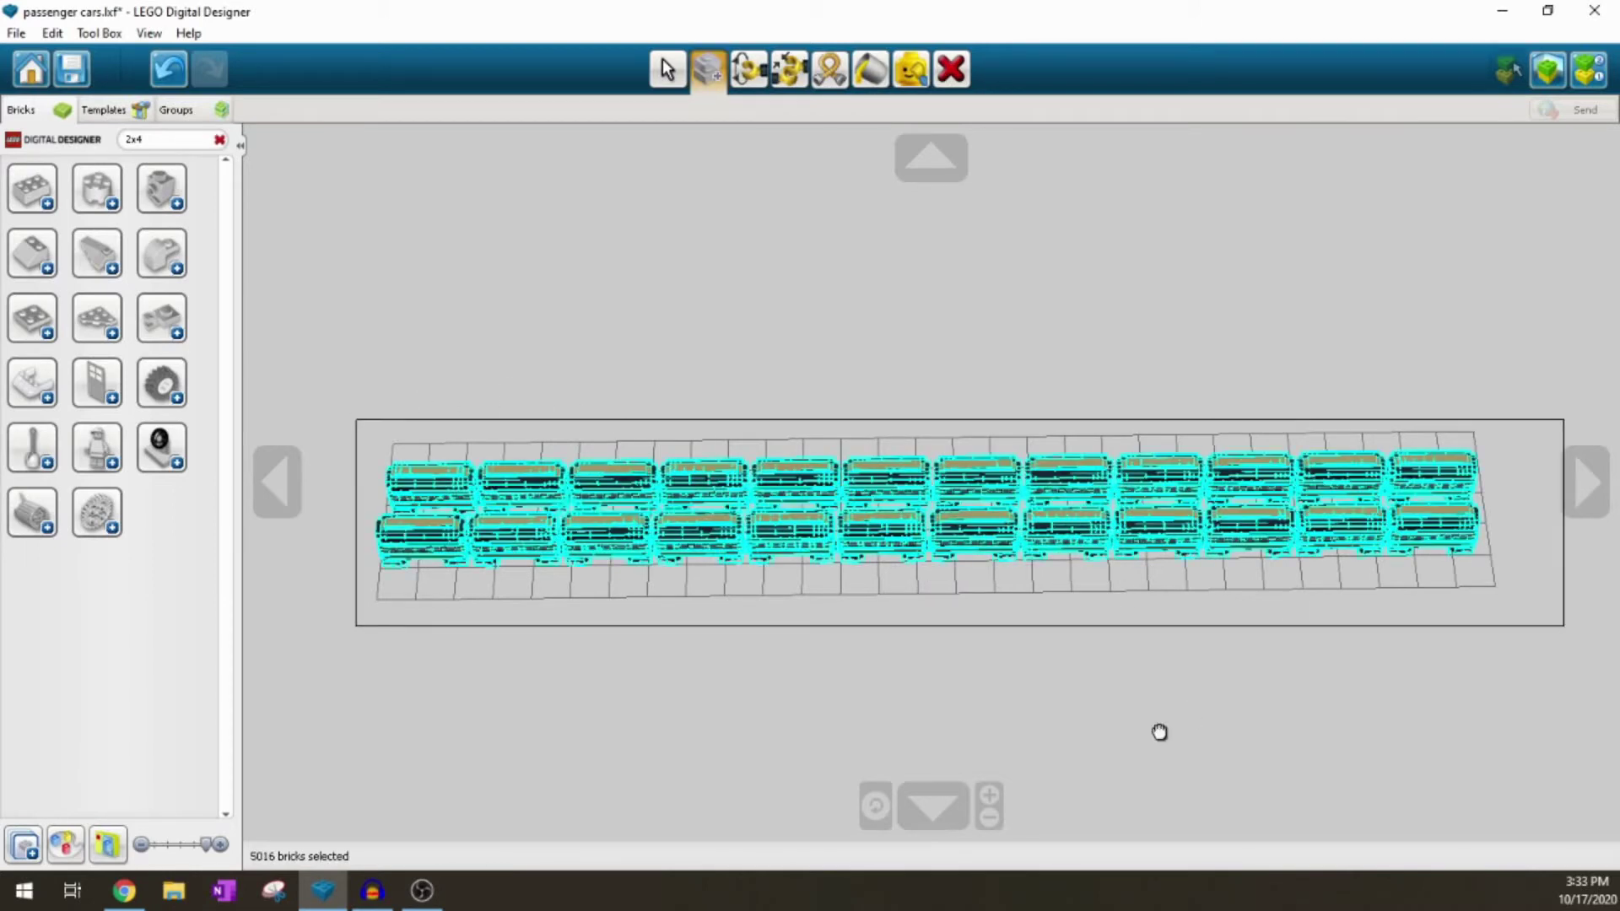
pyautogui.hotkey('ctrl', 'c')
pyautogui.hotkey('ctrl', 'v')
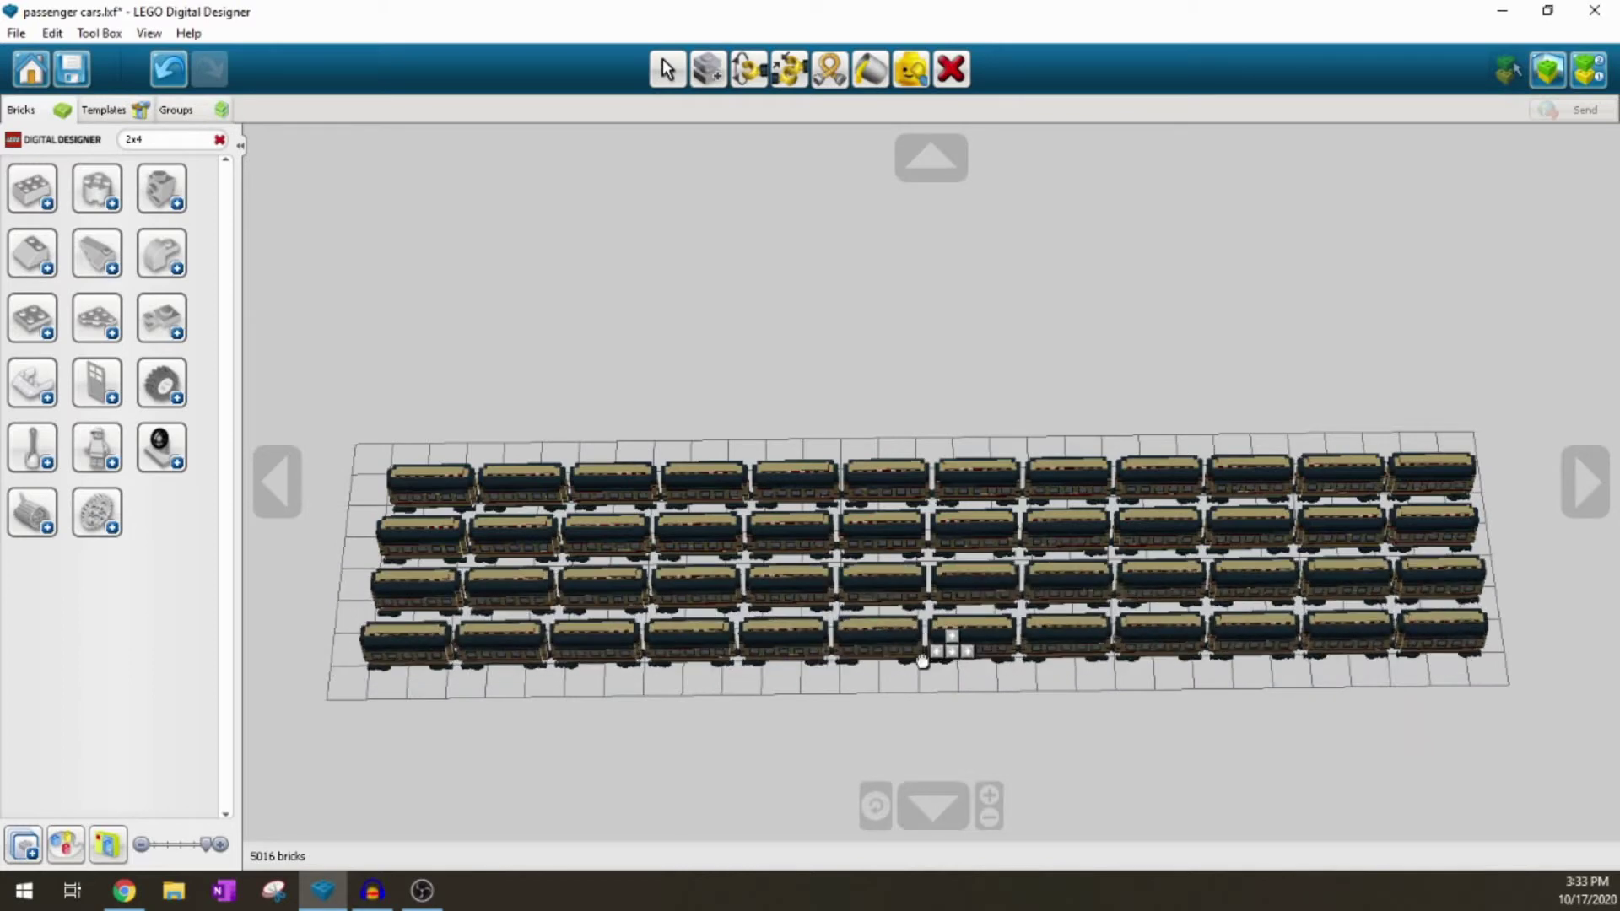
pyautogui.moveTo(1088, 759); pyautogui.dragTo(1168, 683, button='right')
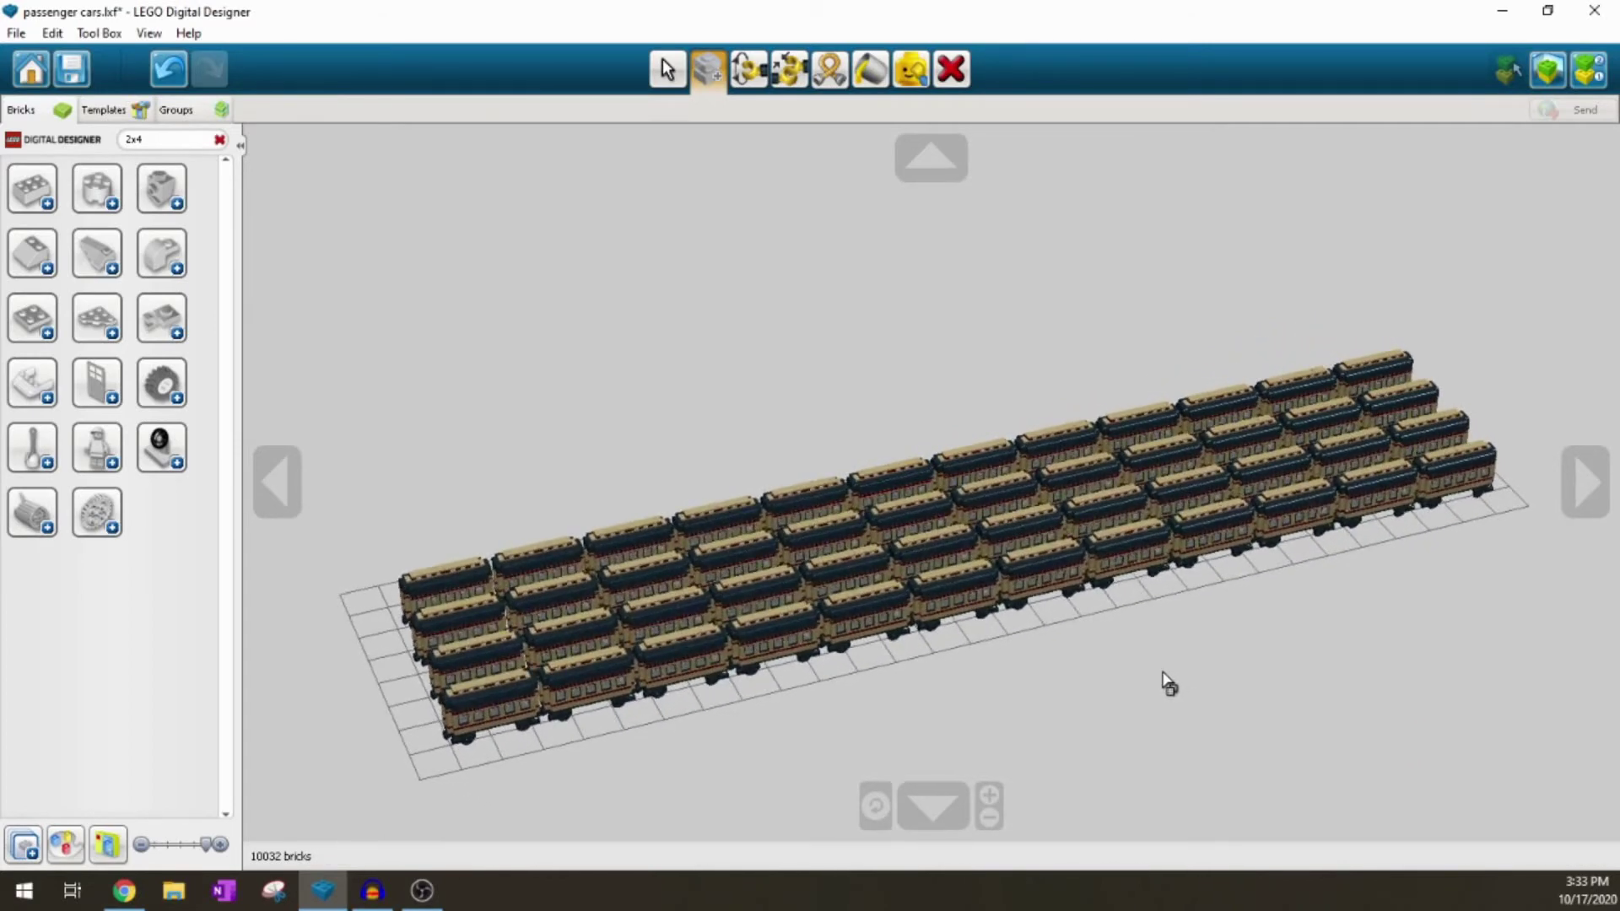
pyautogui.moveTo(717, 369); pyautogui.dragTo(816, 476, button='right')
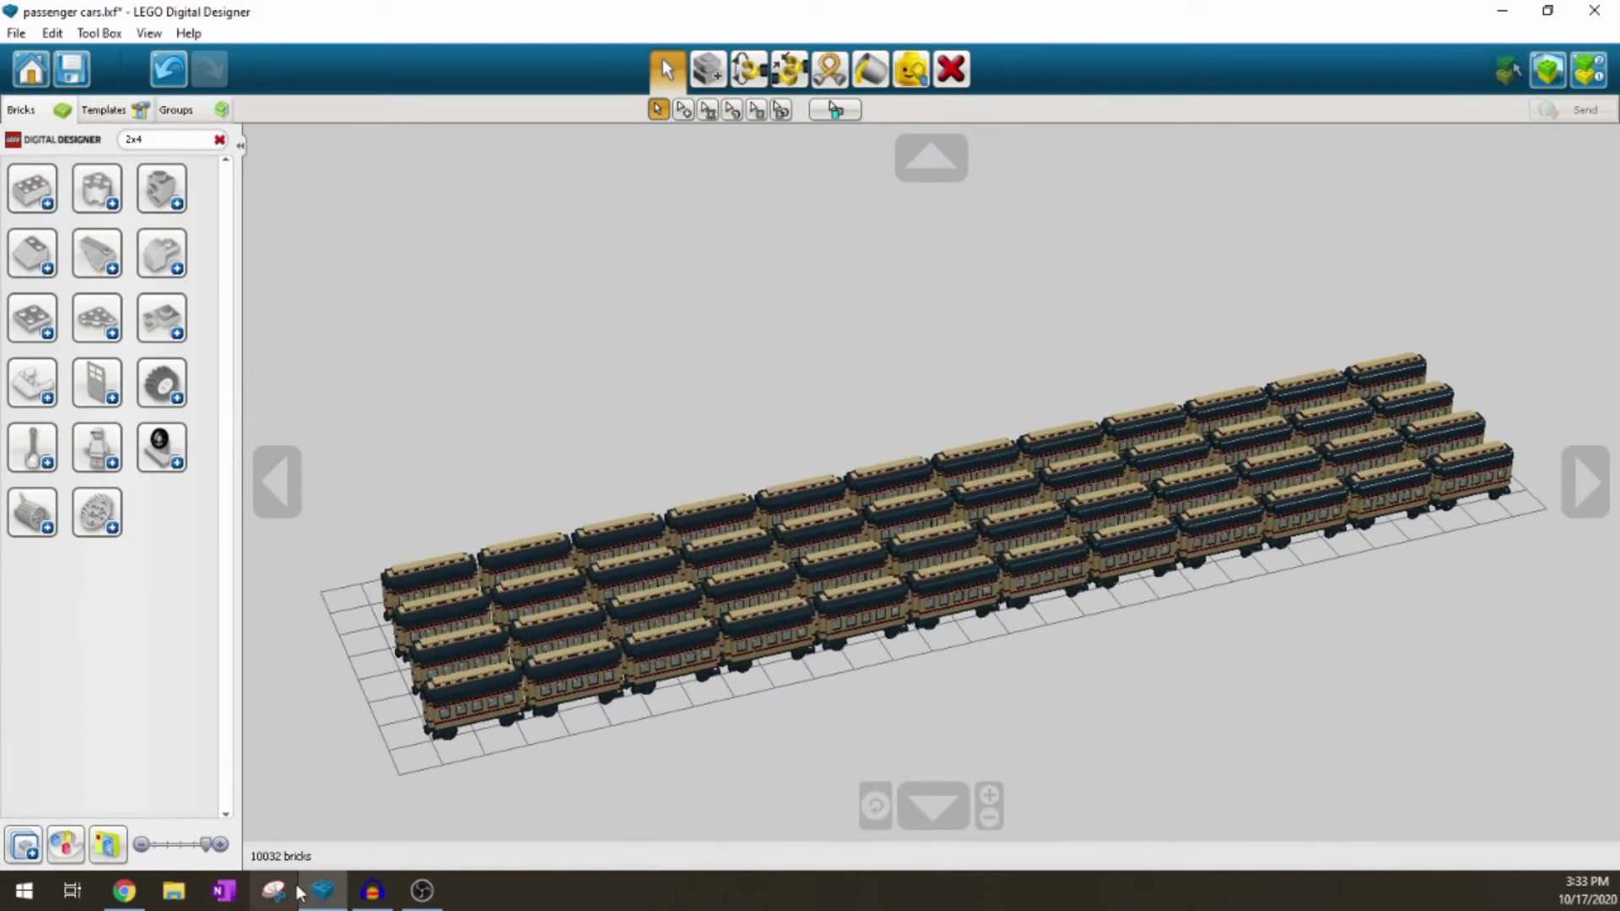
pyautogui.moveTo(654, 804); pyautogui.dragTo(904, 687, button='right')
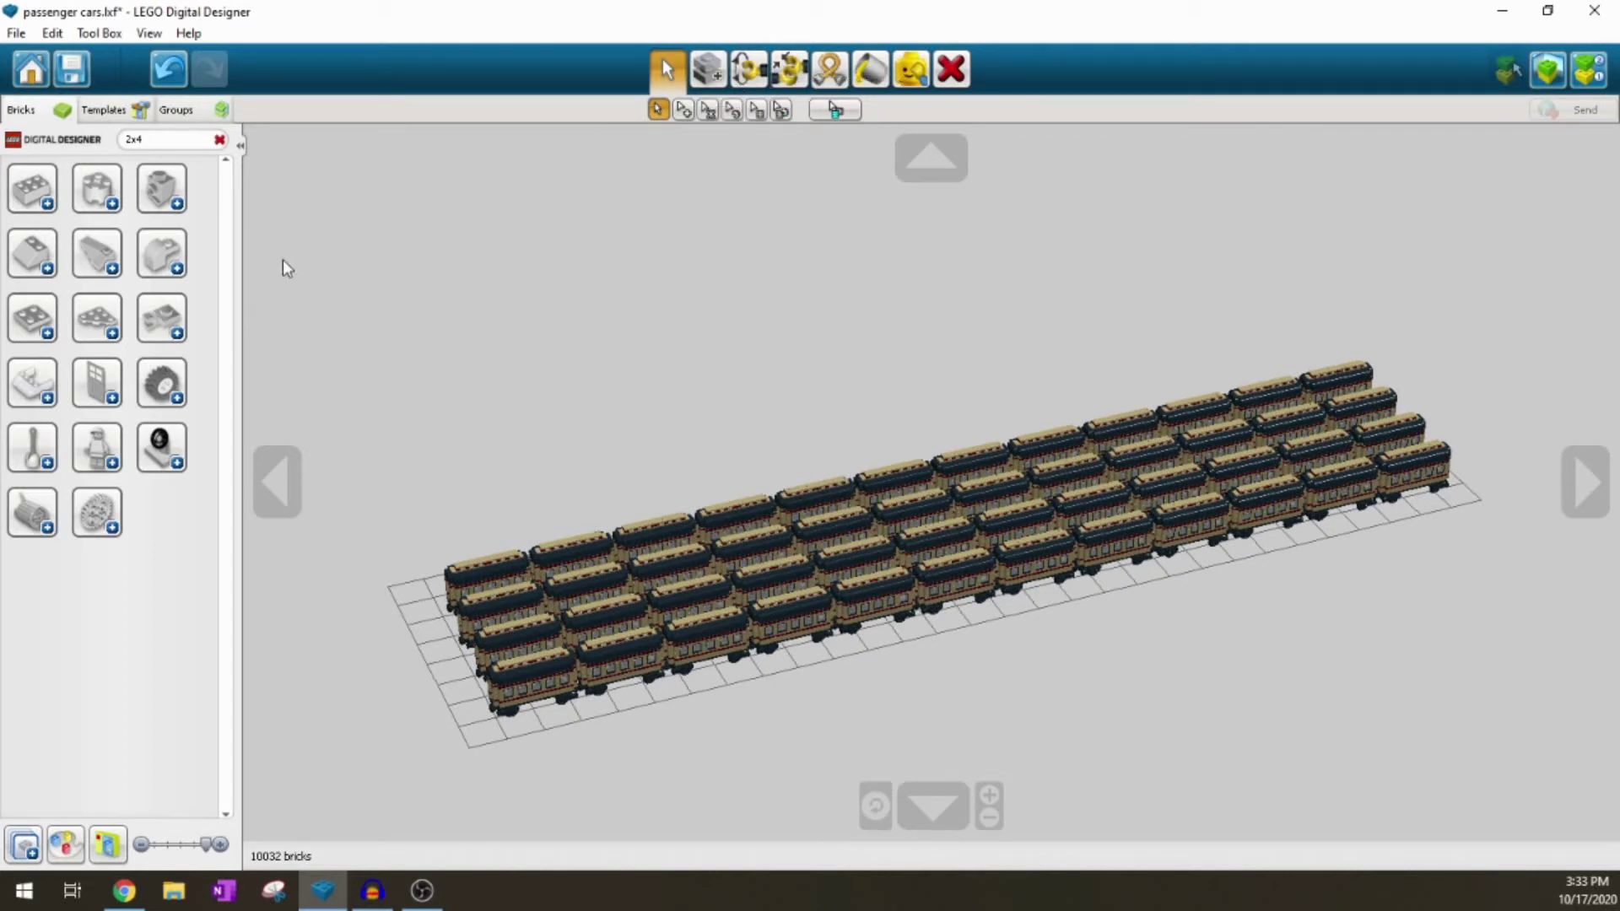
# Step: Clear the 2x4 search filter from the brick palette
pyautogui.click(218, 140)
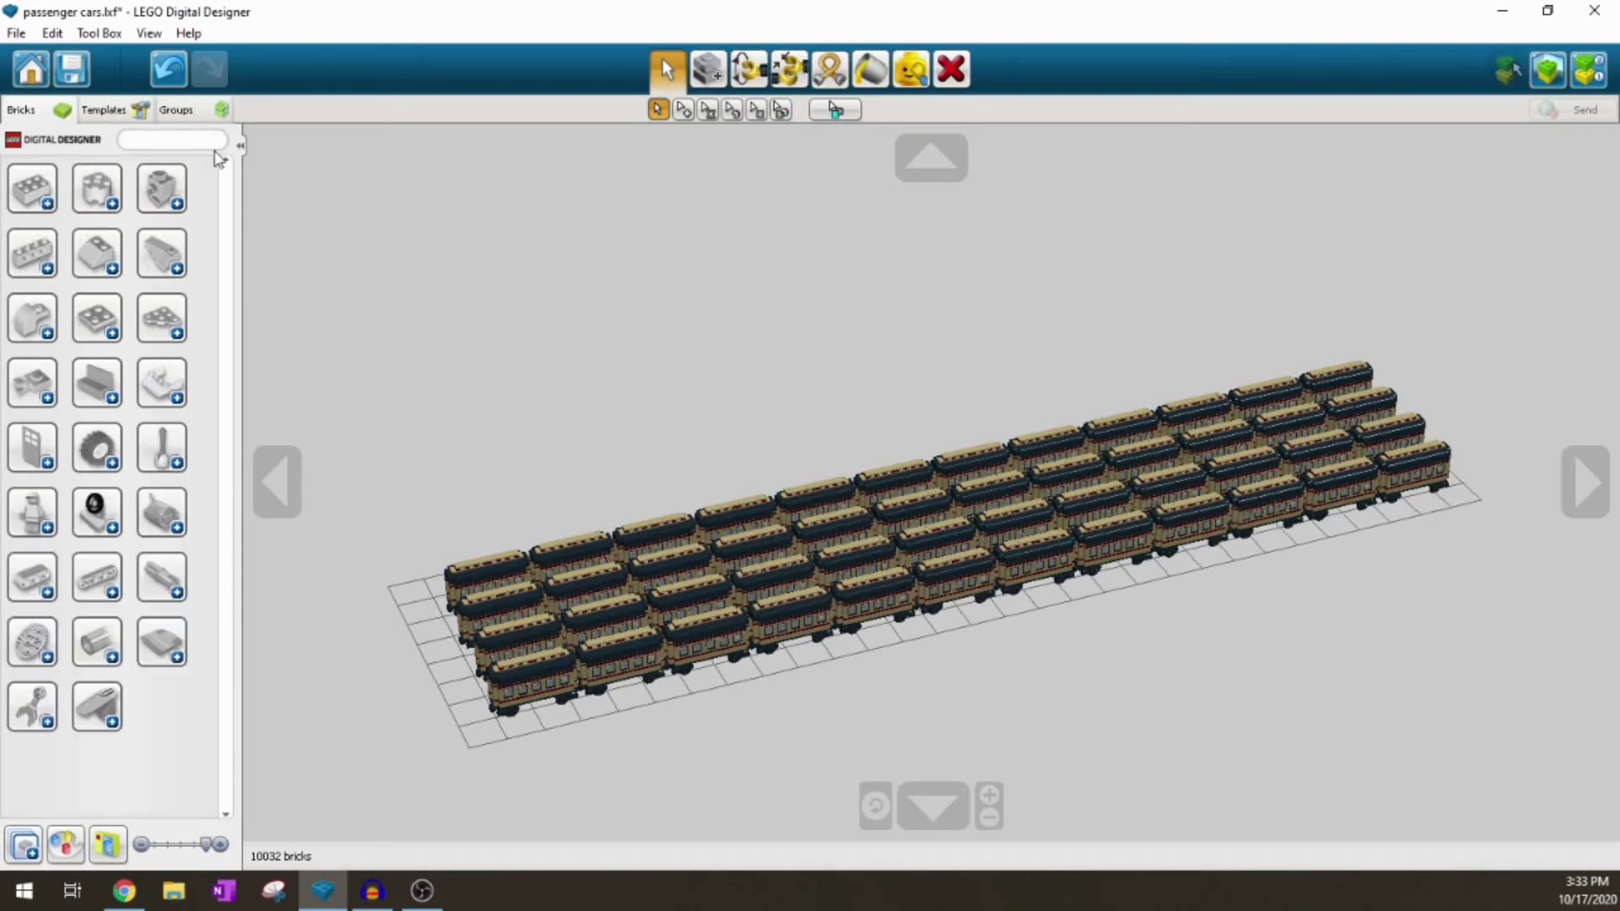
pyautogui.moveTo(898, 414); pyautogui.dragTo(788, 414, button='right')
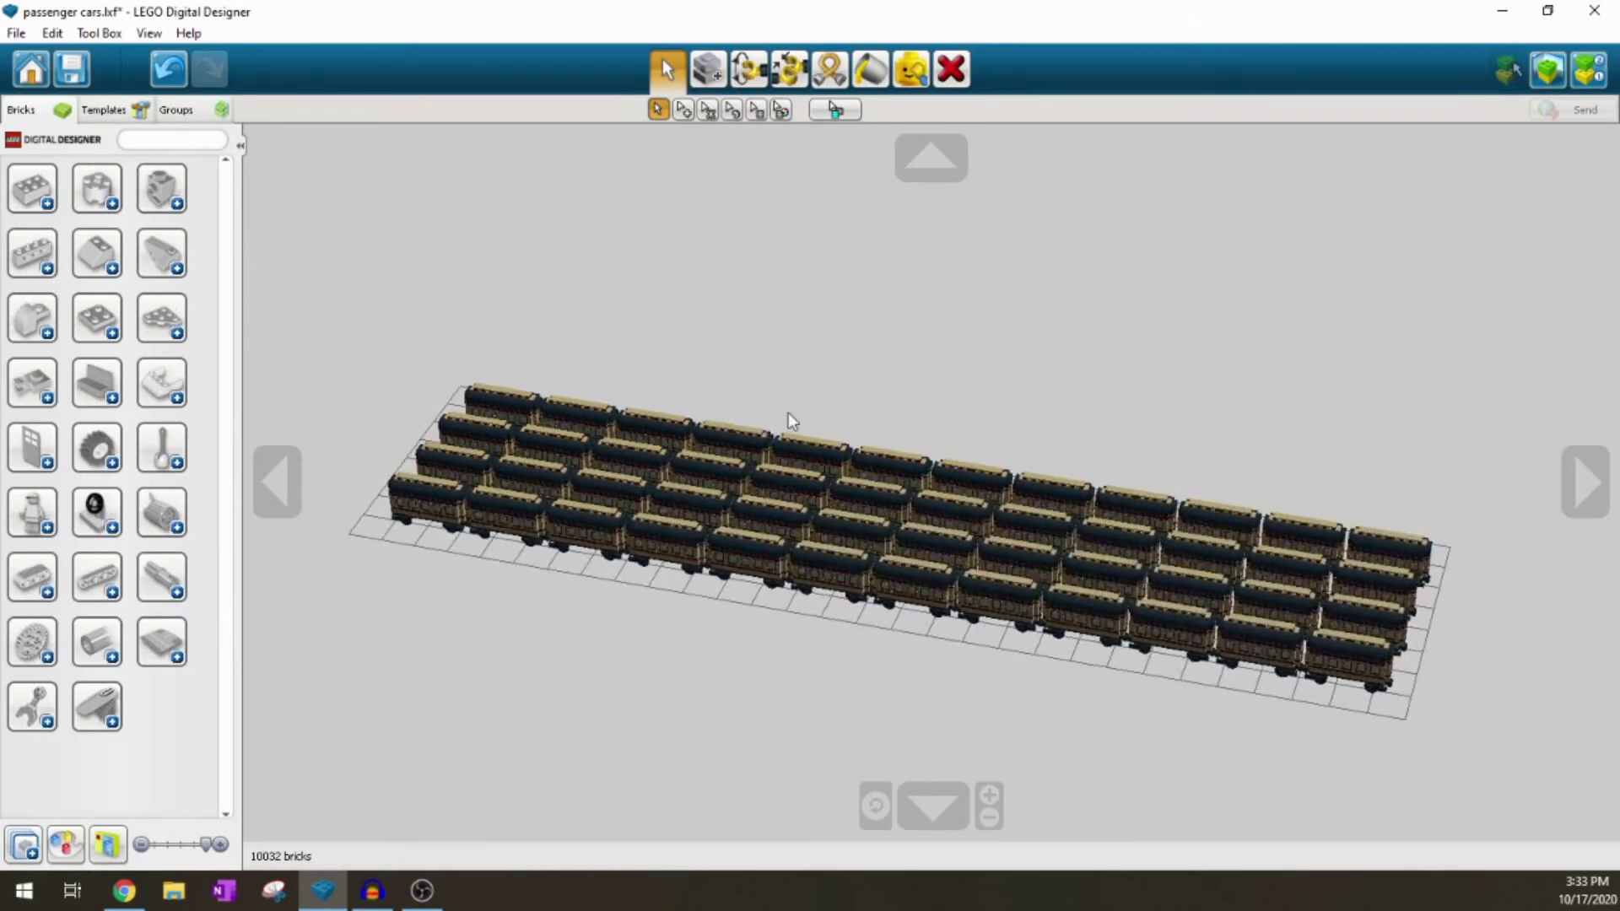
pyautogui.click(707, 69)
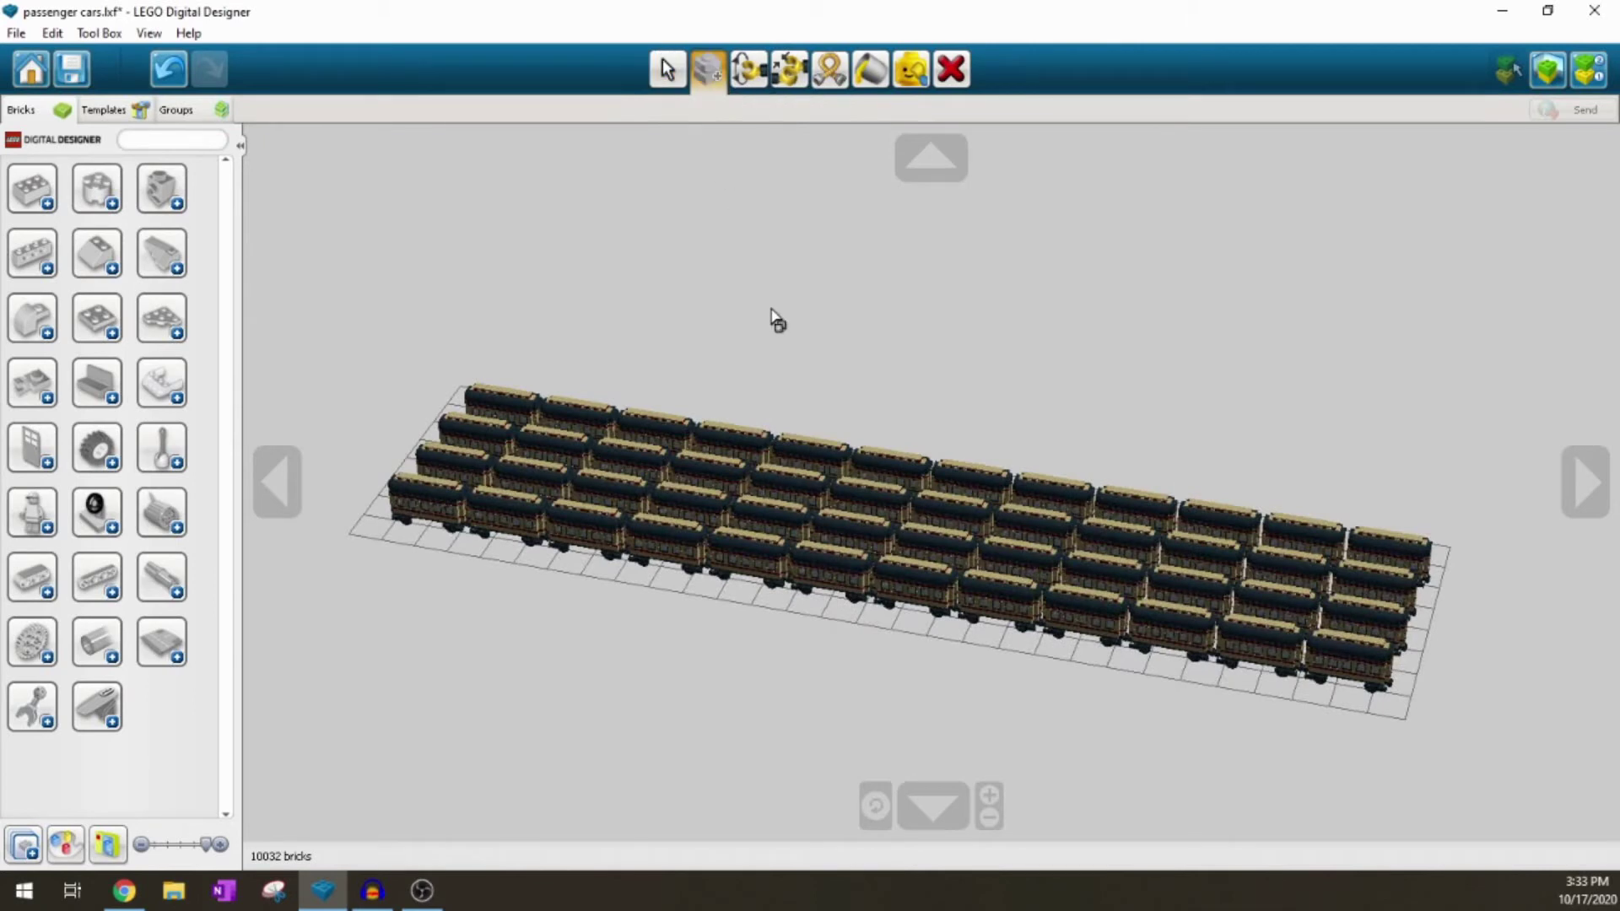
pyautogui.moveTo(770, 307)
pyautogui.mouseDown(button='right')
pyautogui.moveTo(752, 301)
pyautogui.moveTo(776, 303)
pyautogui.mouseUp(button='right')
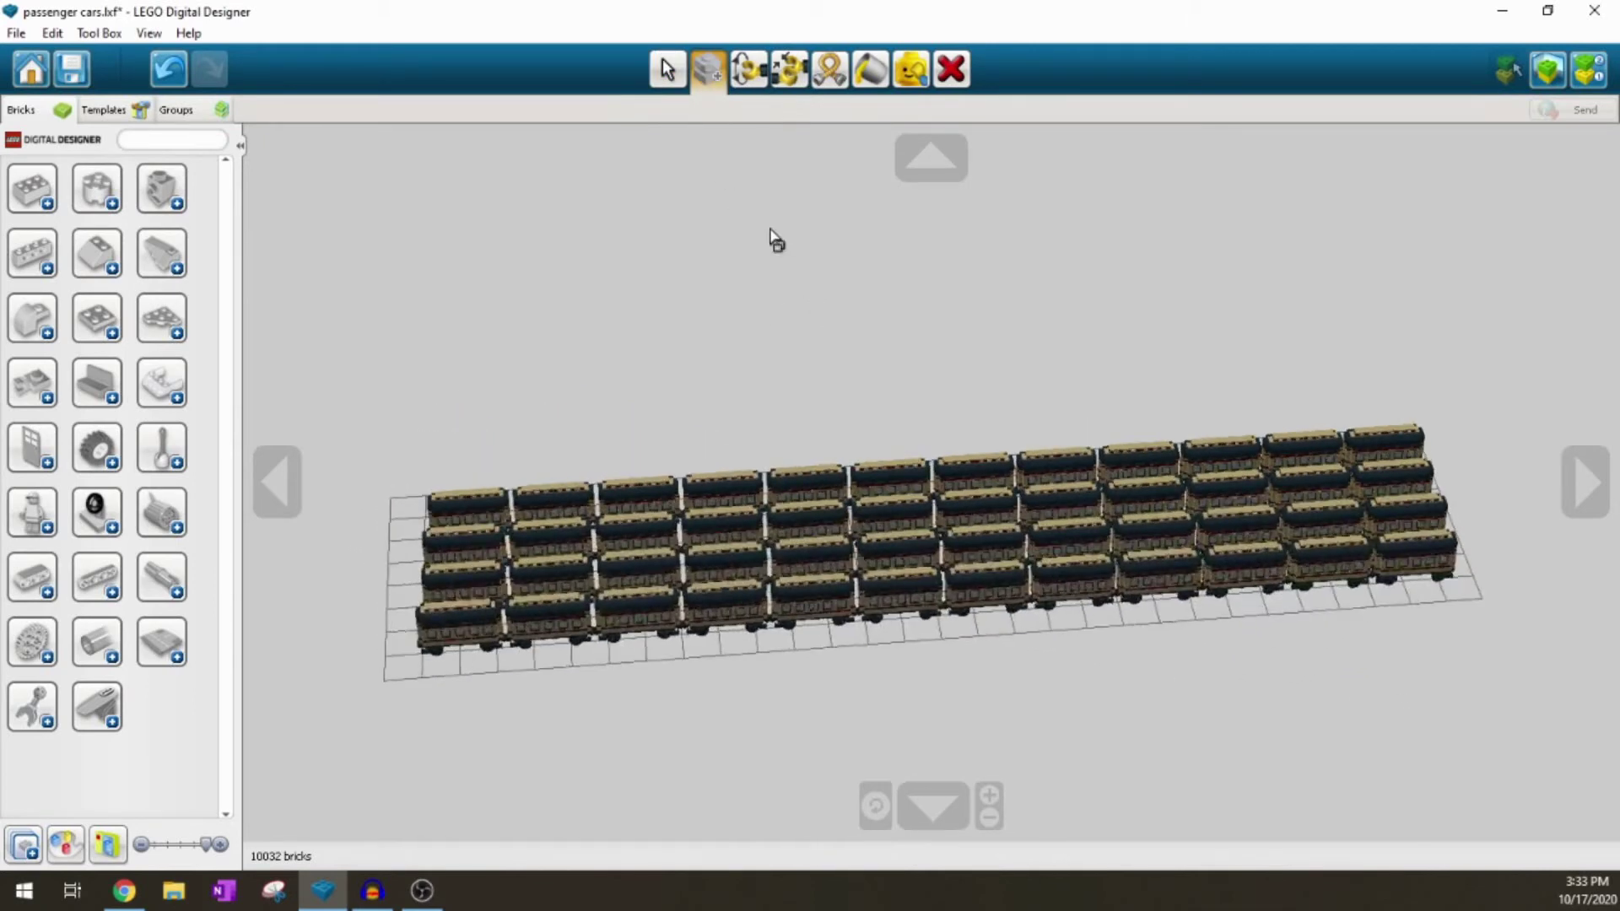
# Step: Select all bricks matching the window pieces' colour with the Color Selection tool and clone them onto the empty grid behind the rows
pyautogui.click(667, 71)
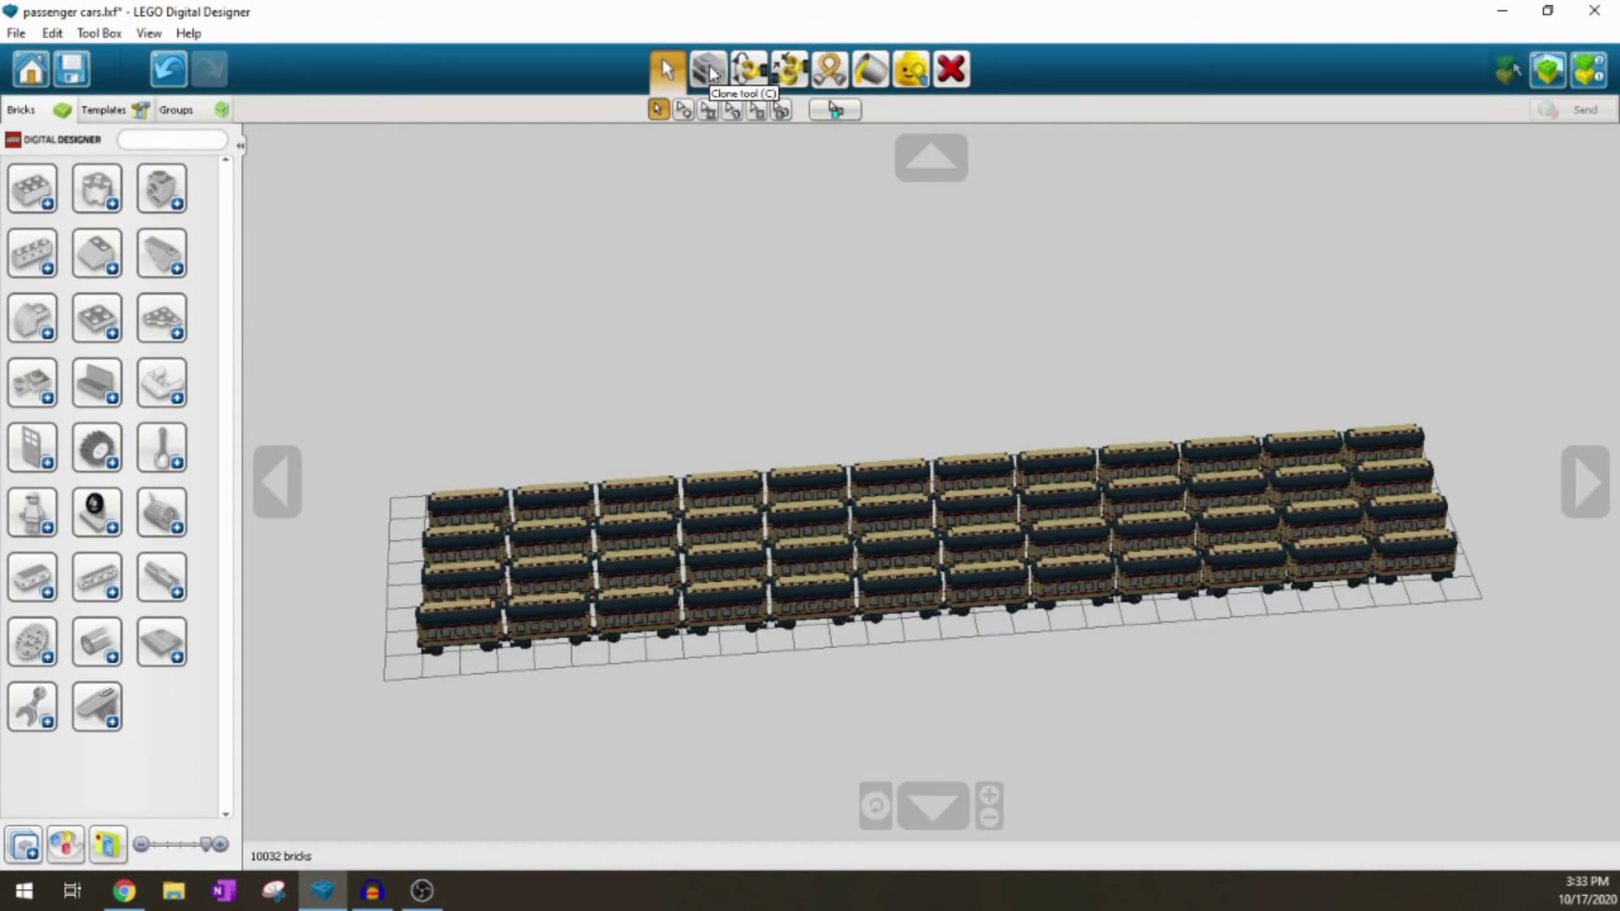
pyautogui.click(733, 111)
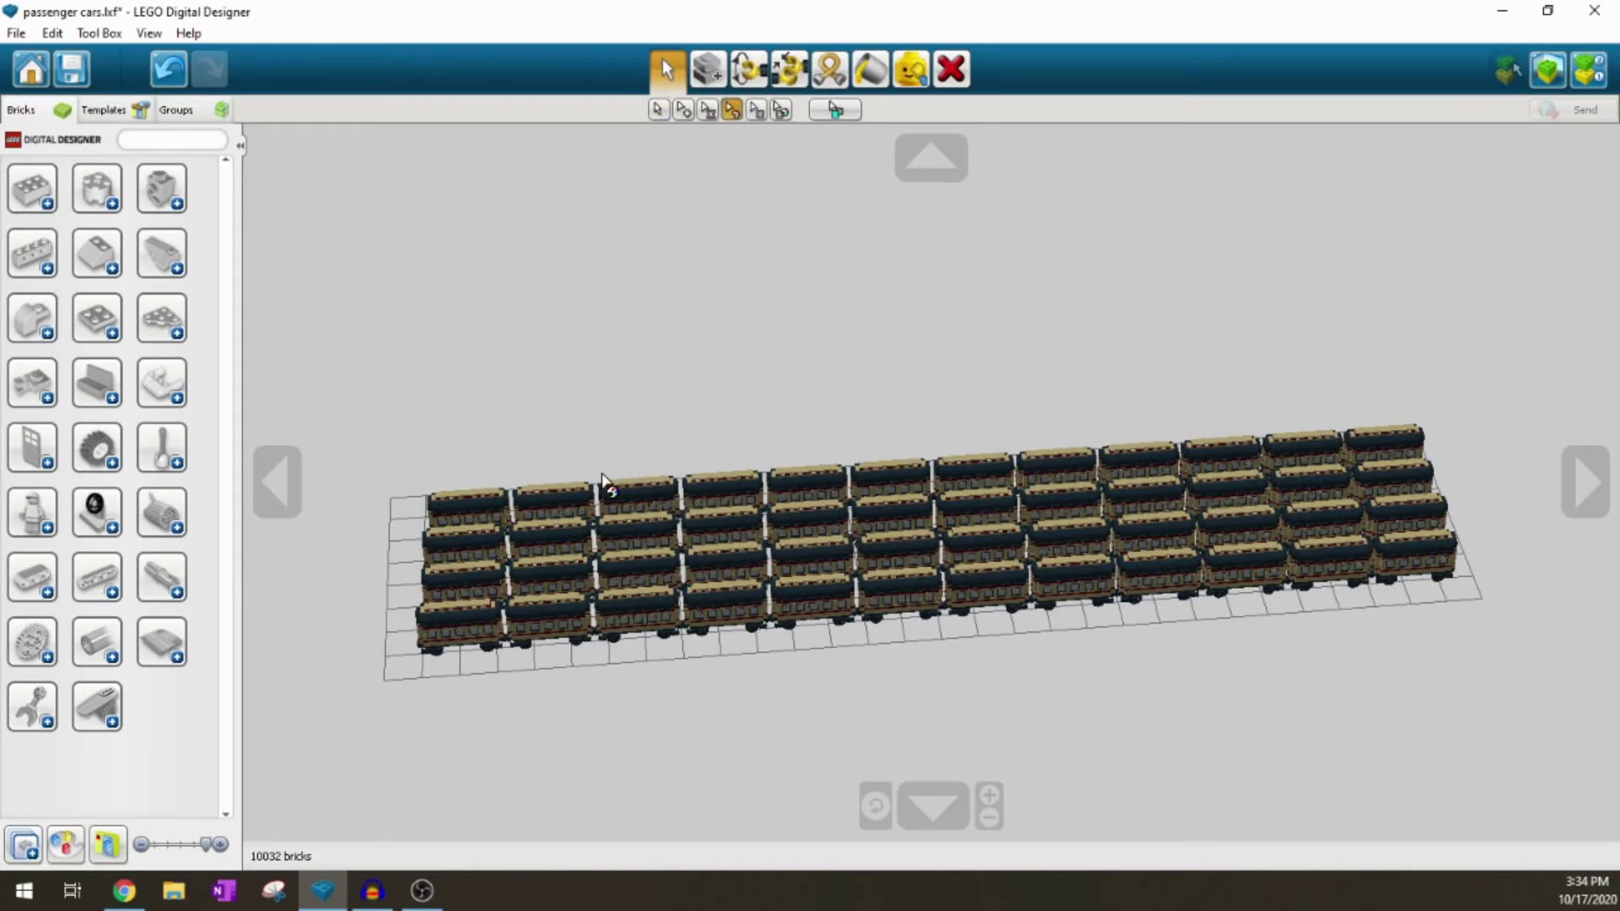
pyautogui.click(532, 523)
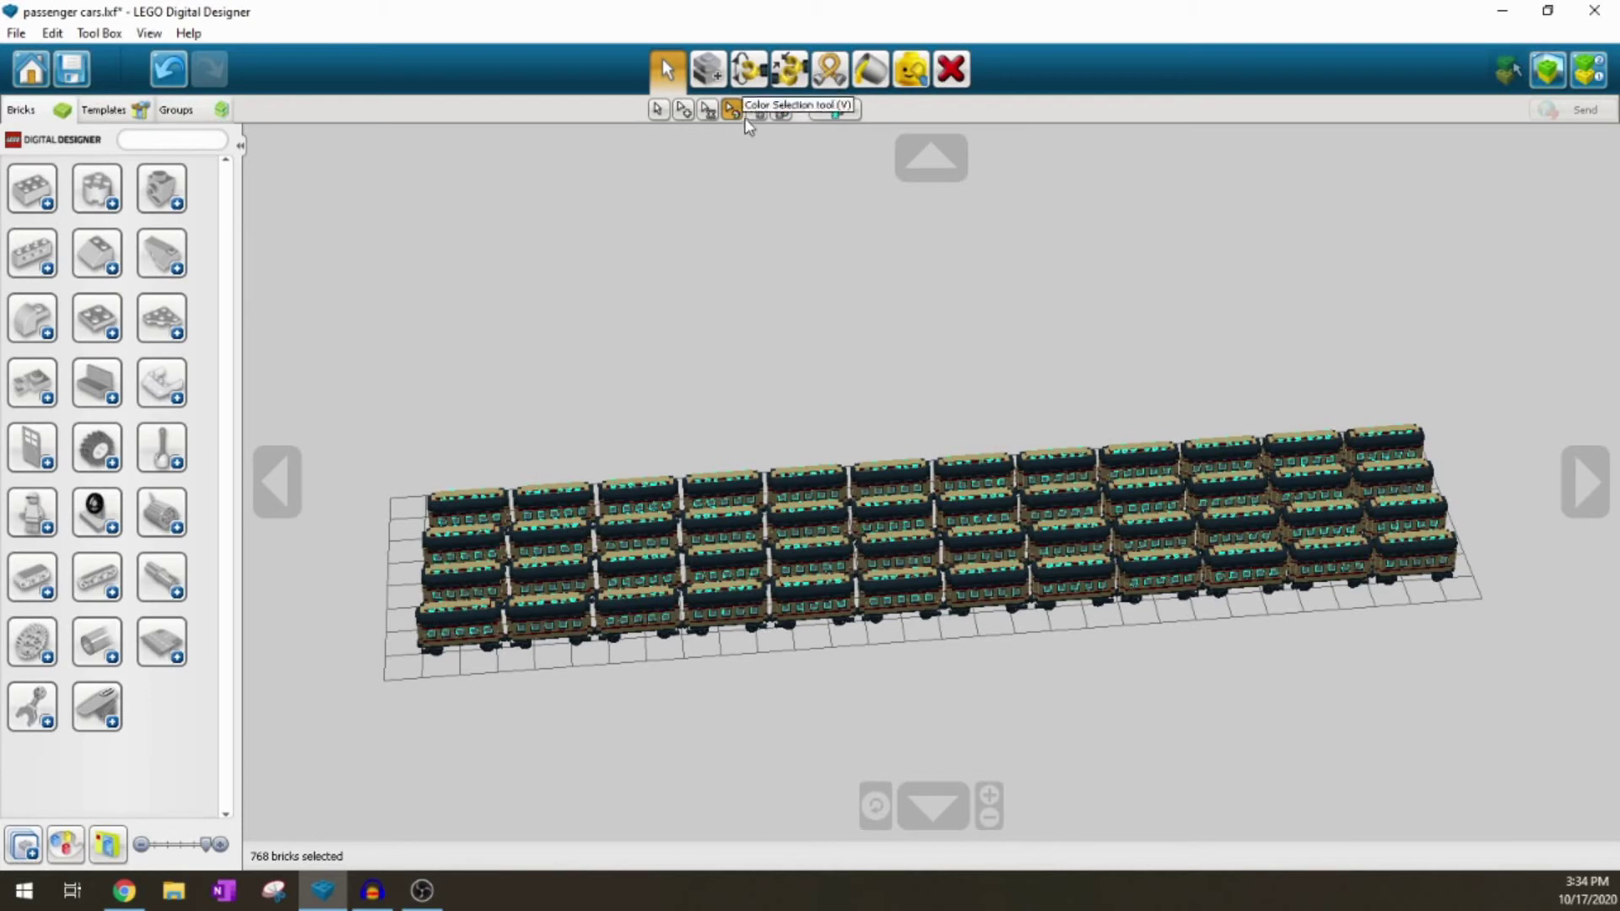
pyautogui.click(684, 109)
pyautogui.moveTo(624, 420); pyautogui.dragTo(731, 377, button='right')
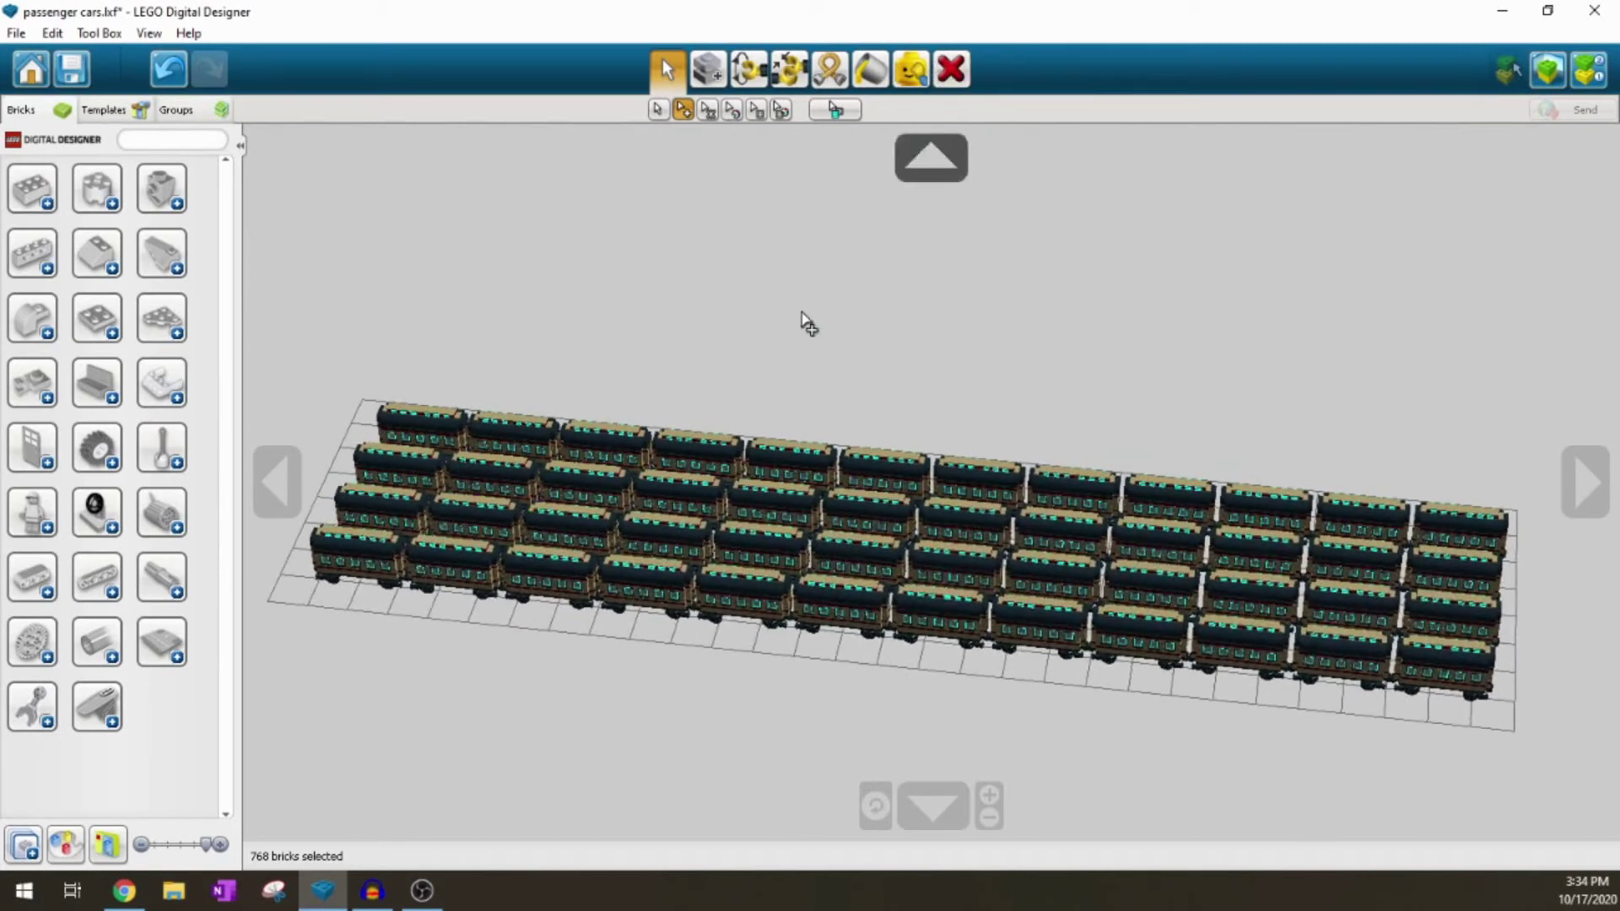
pyautogui.moveTo(759, 416); pyautogui.dragTo(781, 583, button='right')
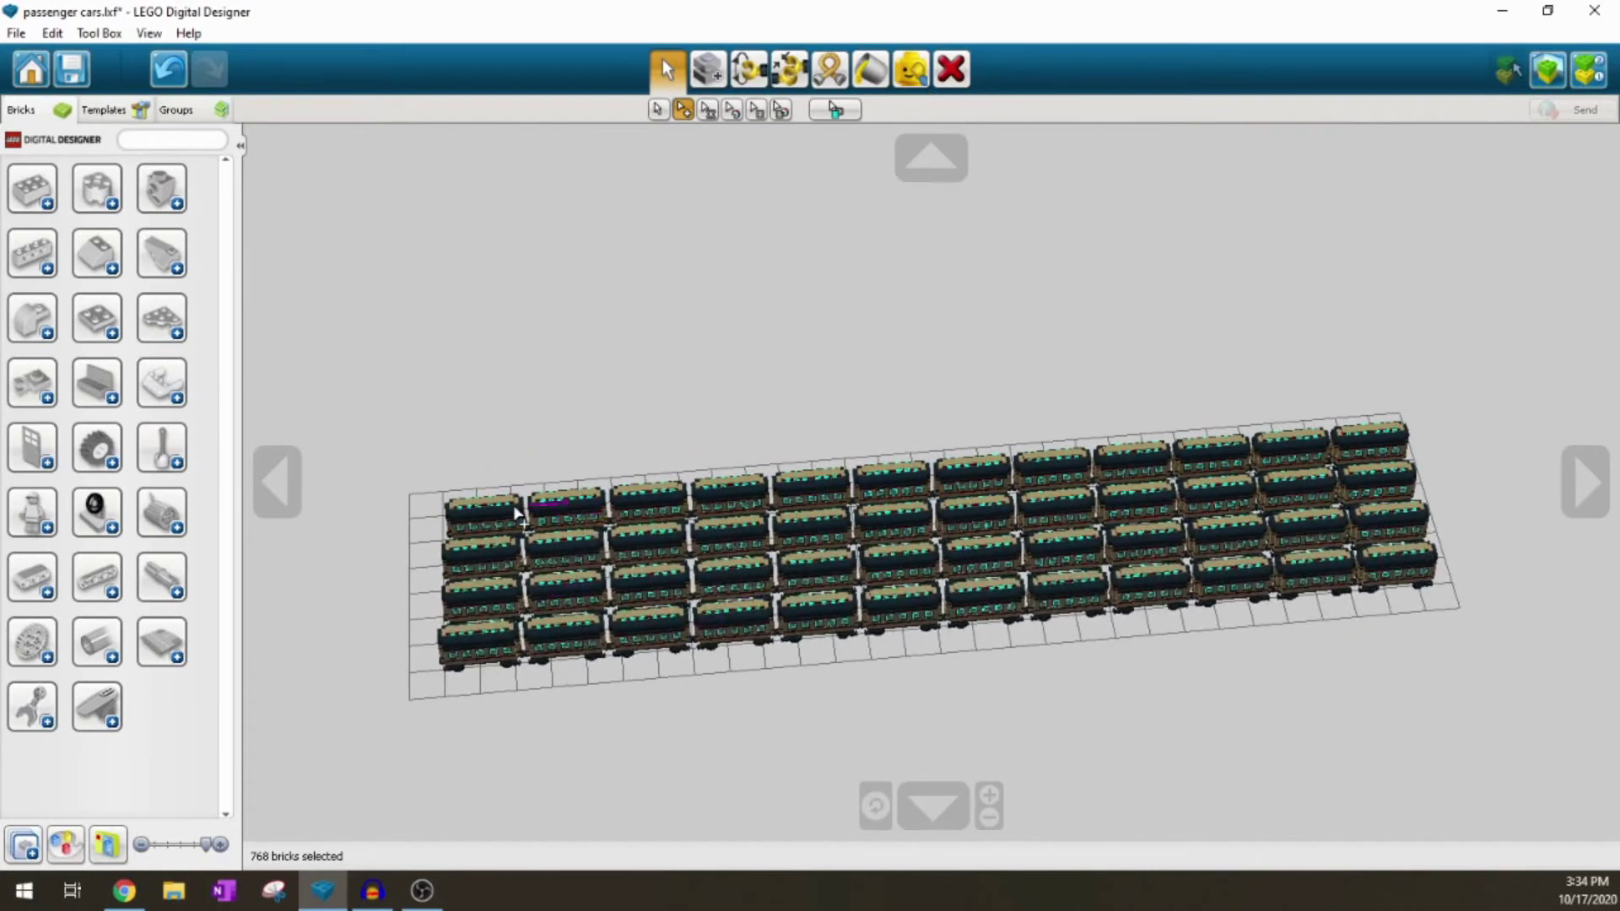
pyautogui.moveTo(857, 471); pyautogui.dragTo(857, 437, button='right')
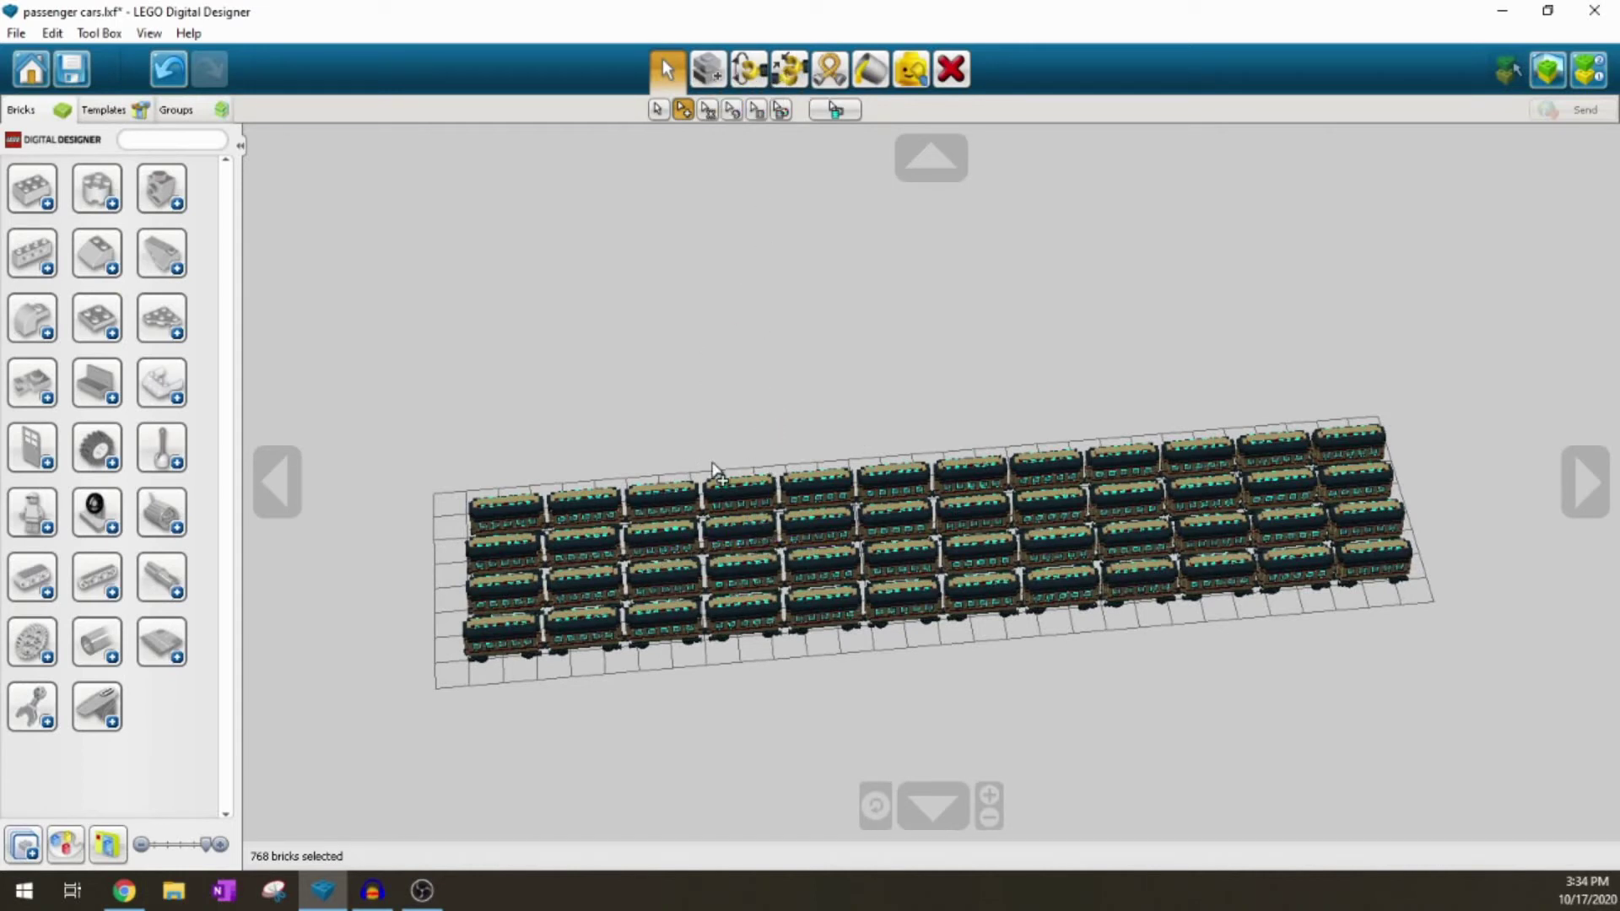
pyautogui.click(707, 69)
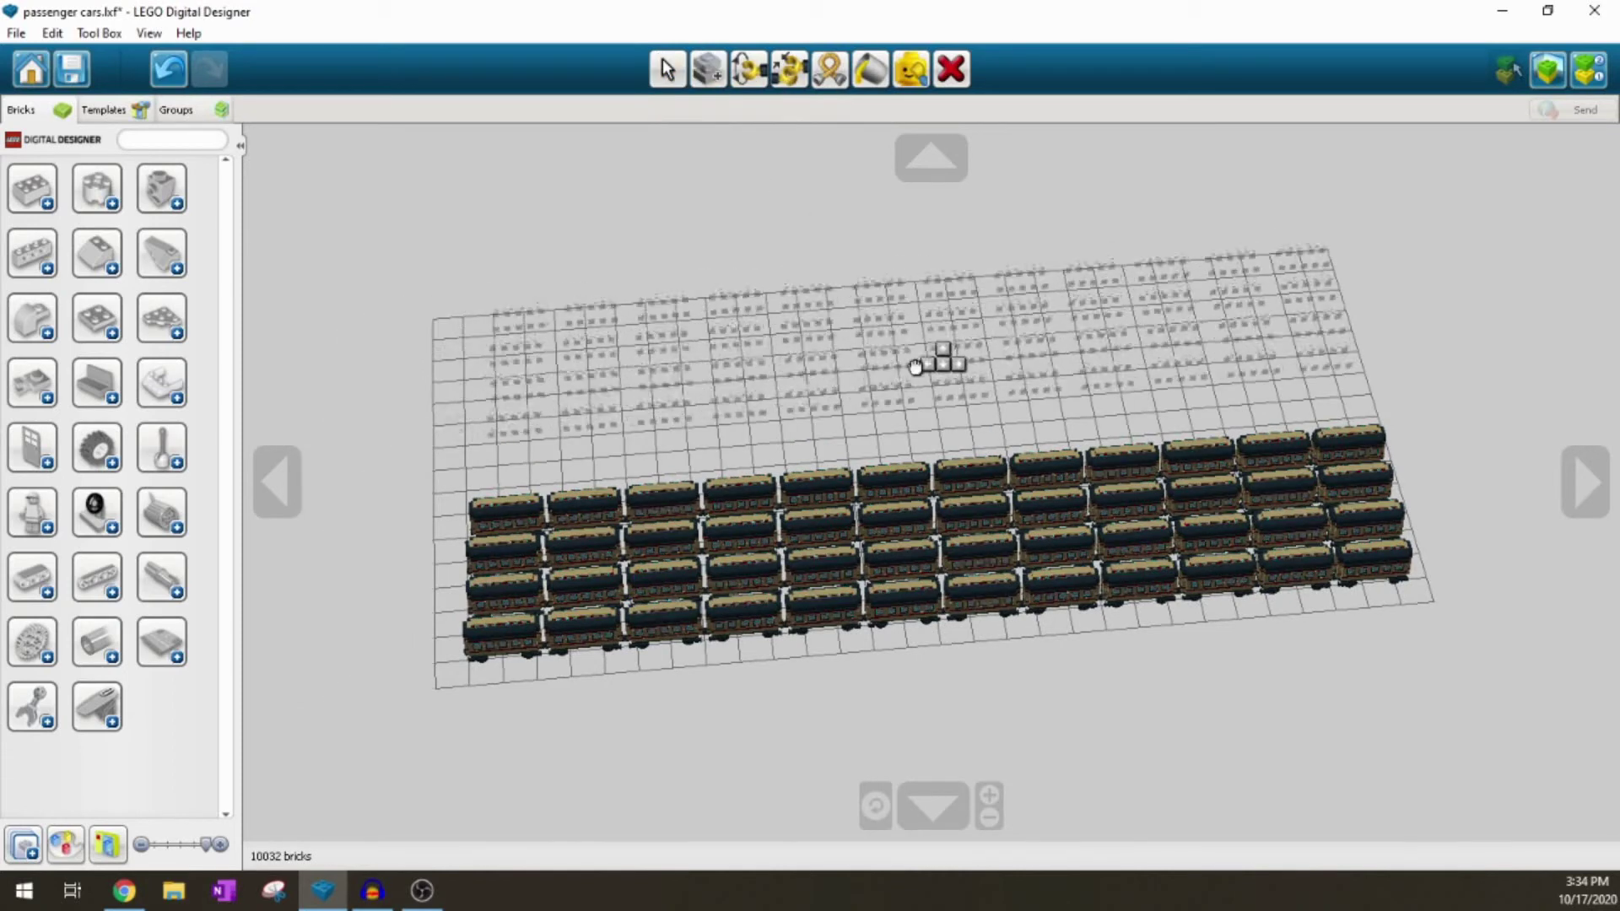
pyautogui.click(1094, 418)
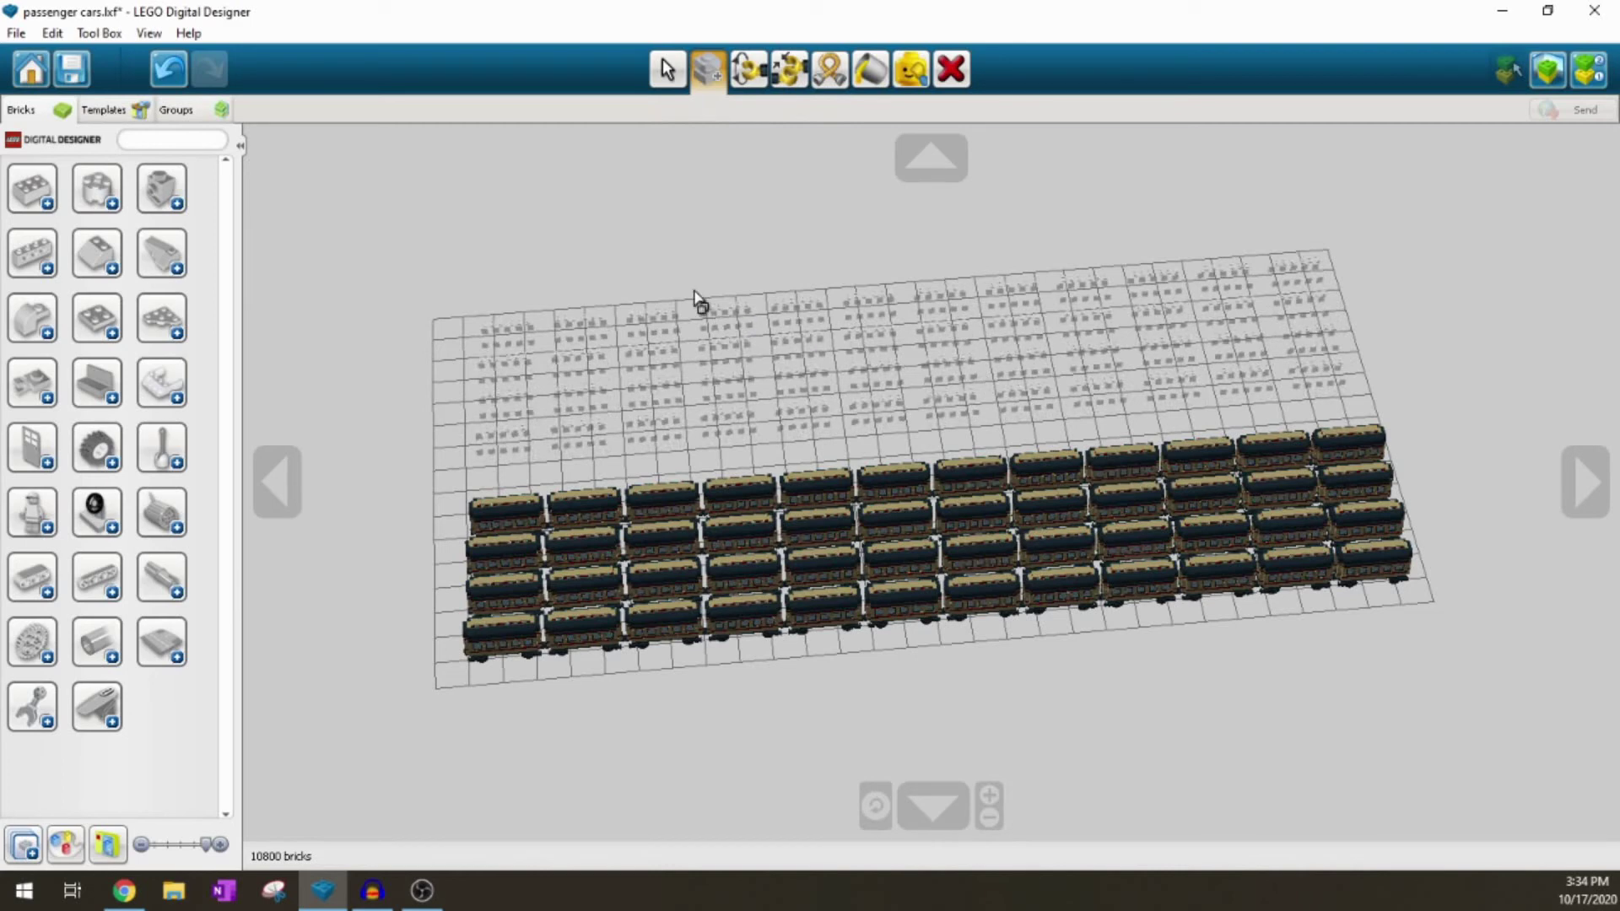
# Step: Select every brick of the cloned pieces' colour in the whole model and delete them all
pyautogui.moveTo(694, 291); pyautogui.dragTo(624, 257, button='right')
pyautogui.press('v')
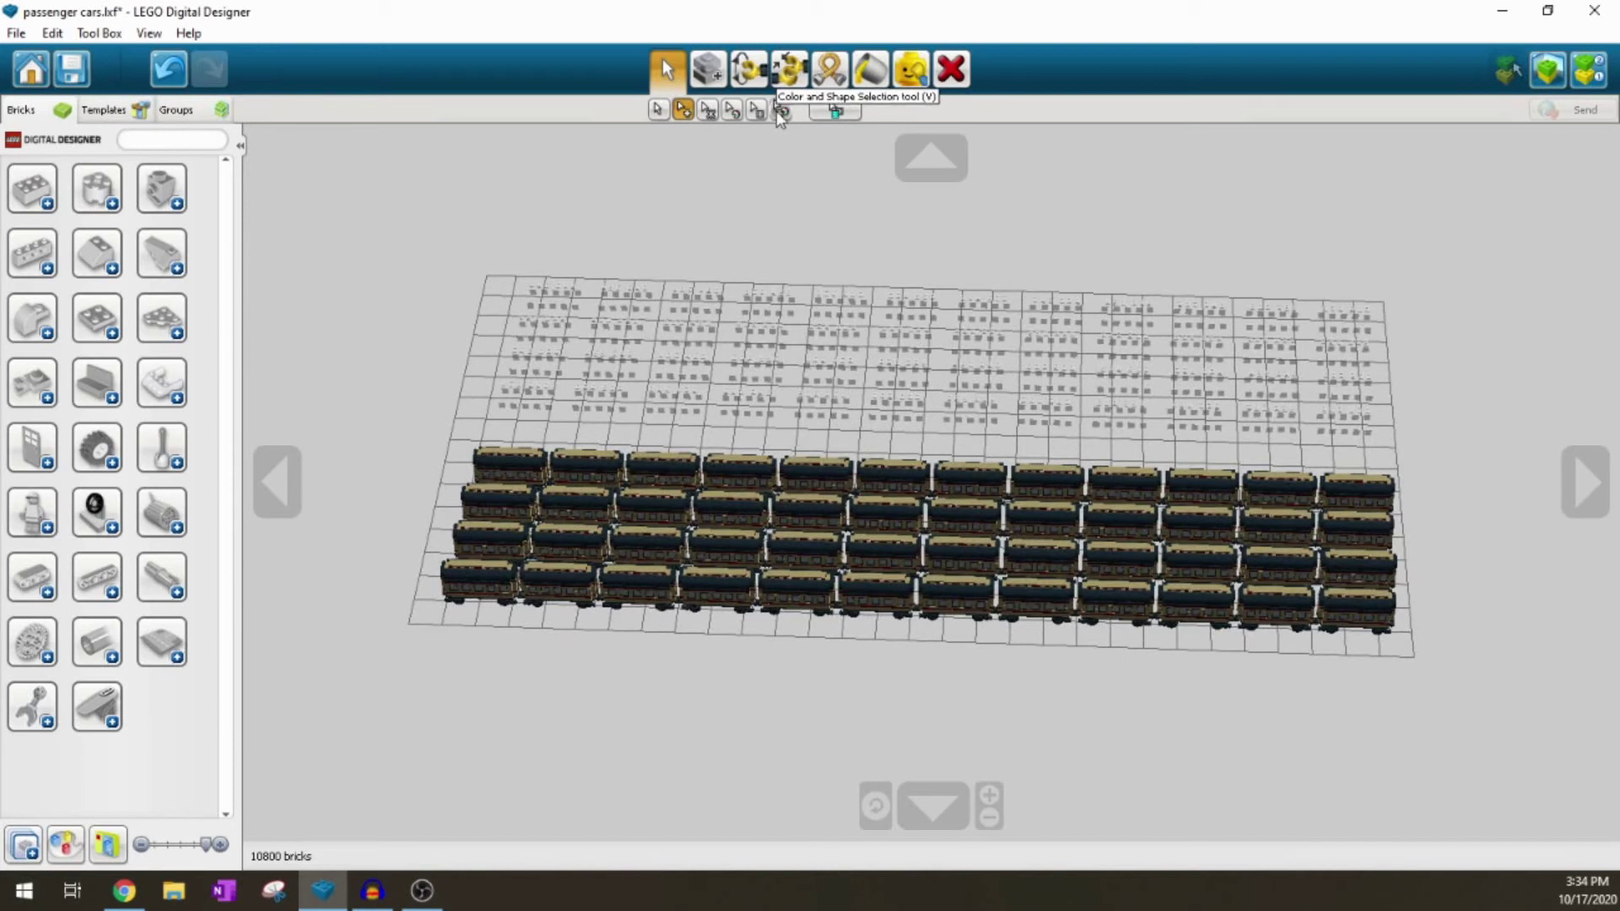
pyautogui.click(732, 109)
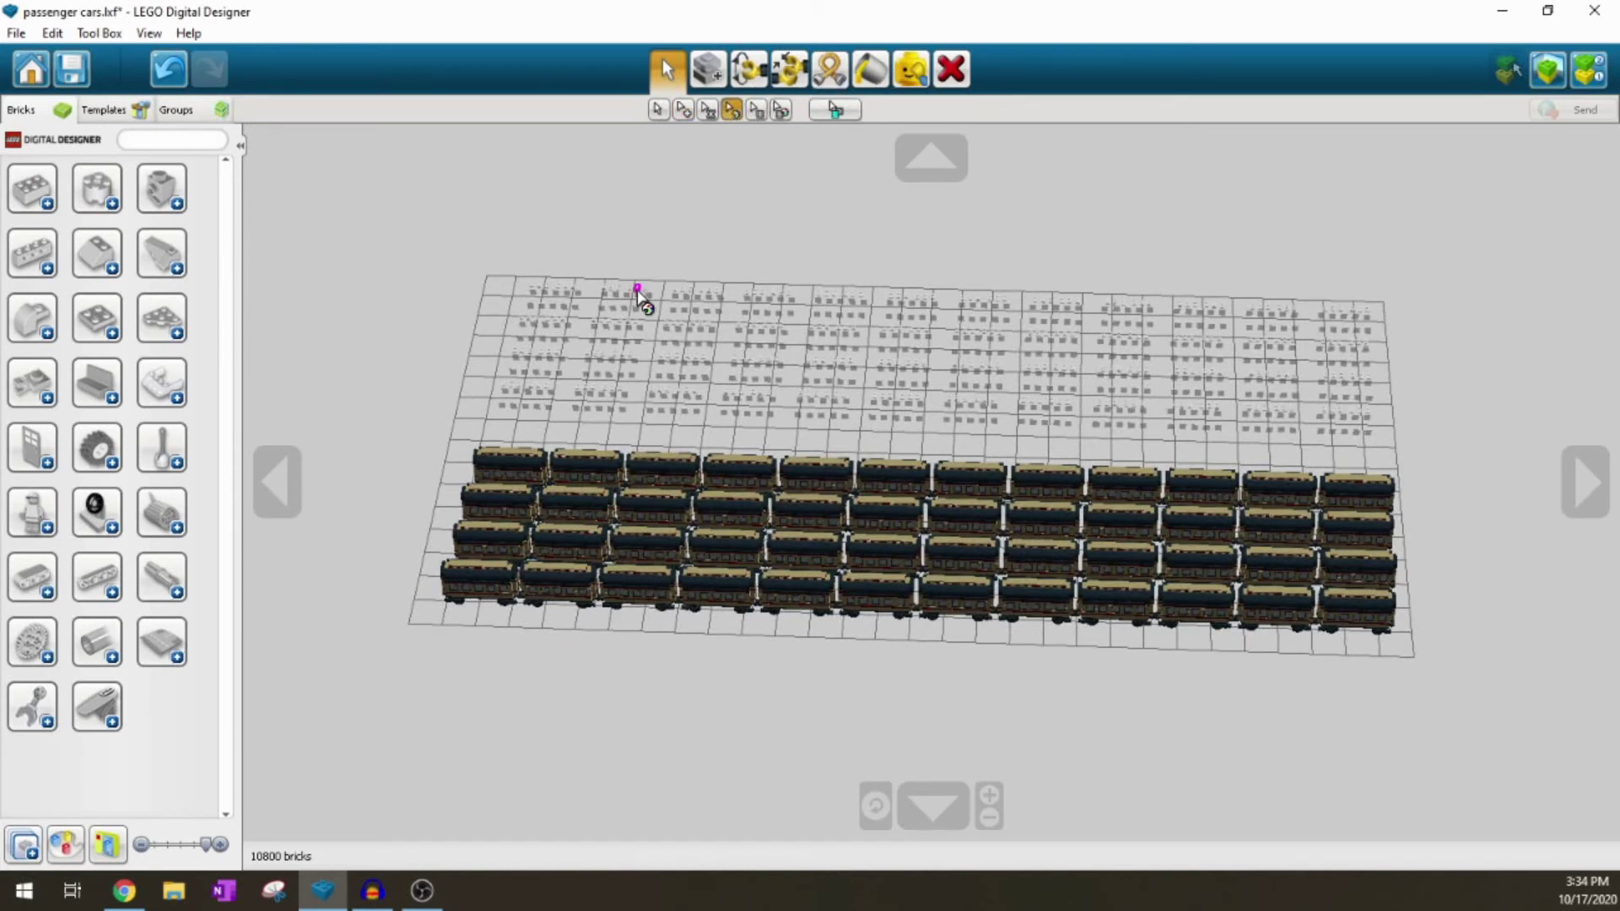
pyautogui.click(722, 227)
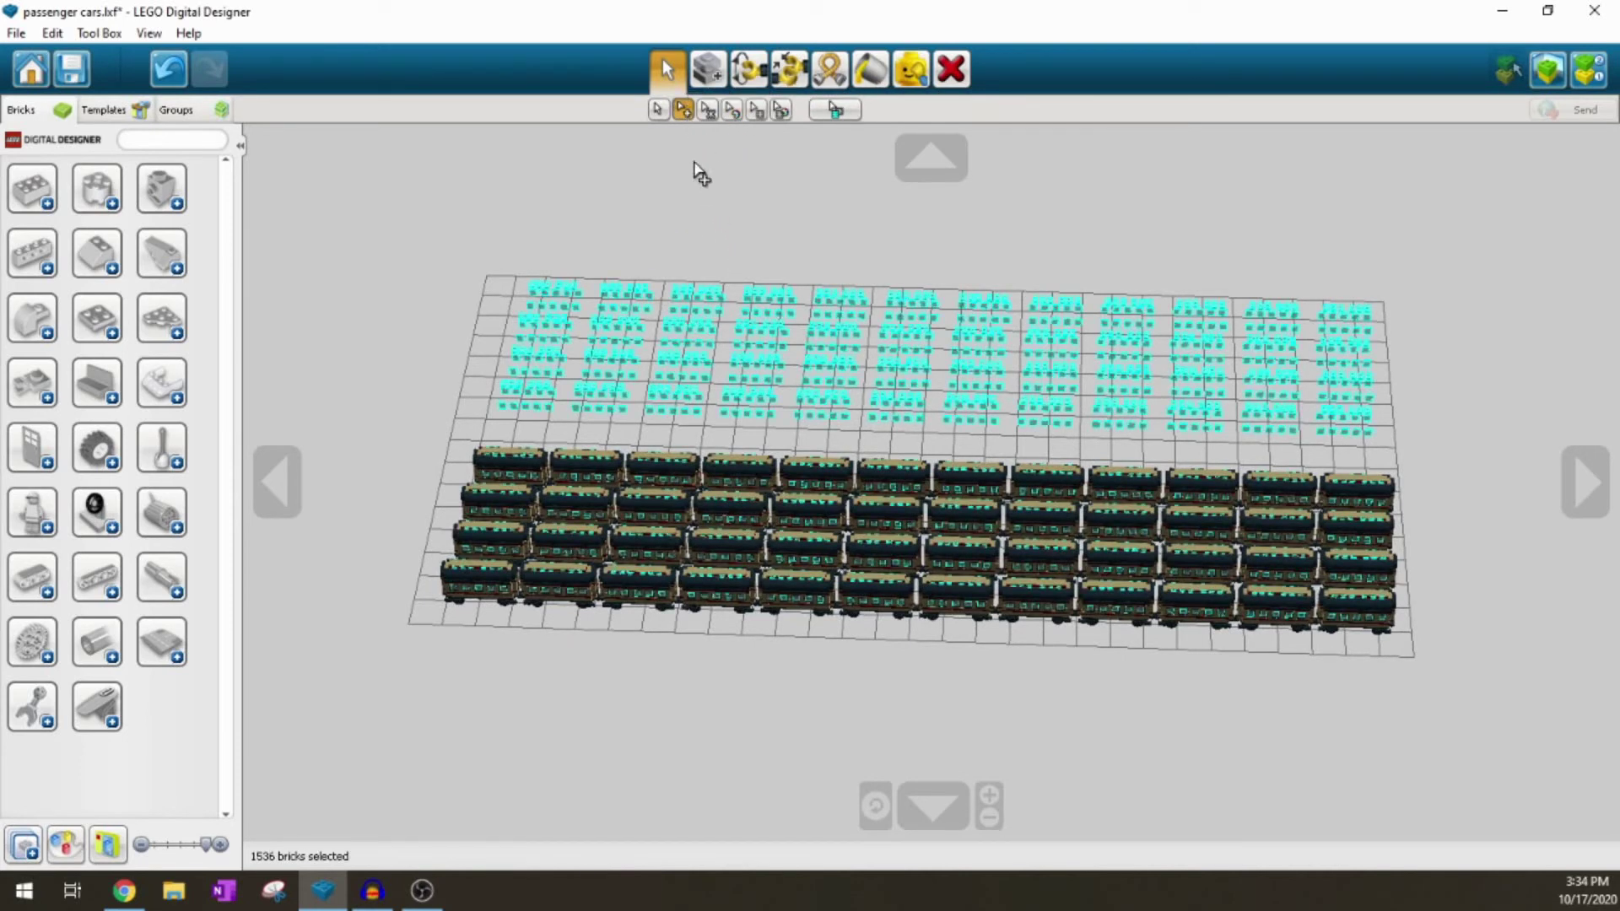
pyautogui.click(950, 73)
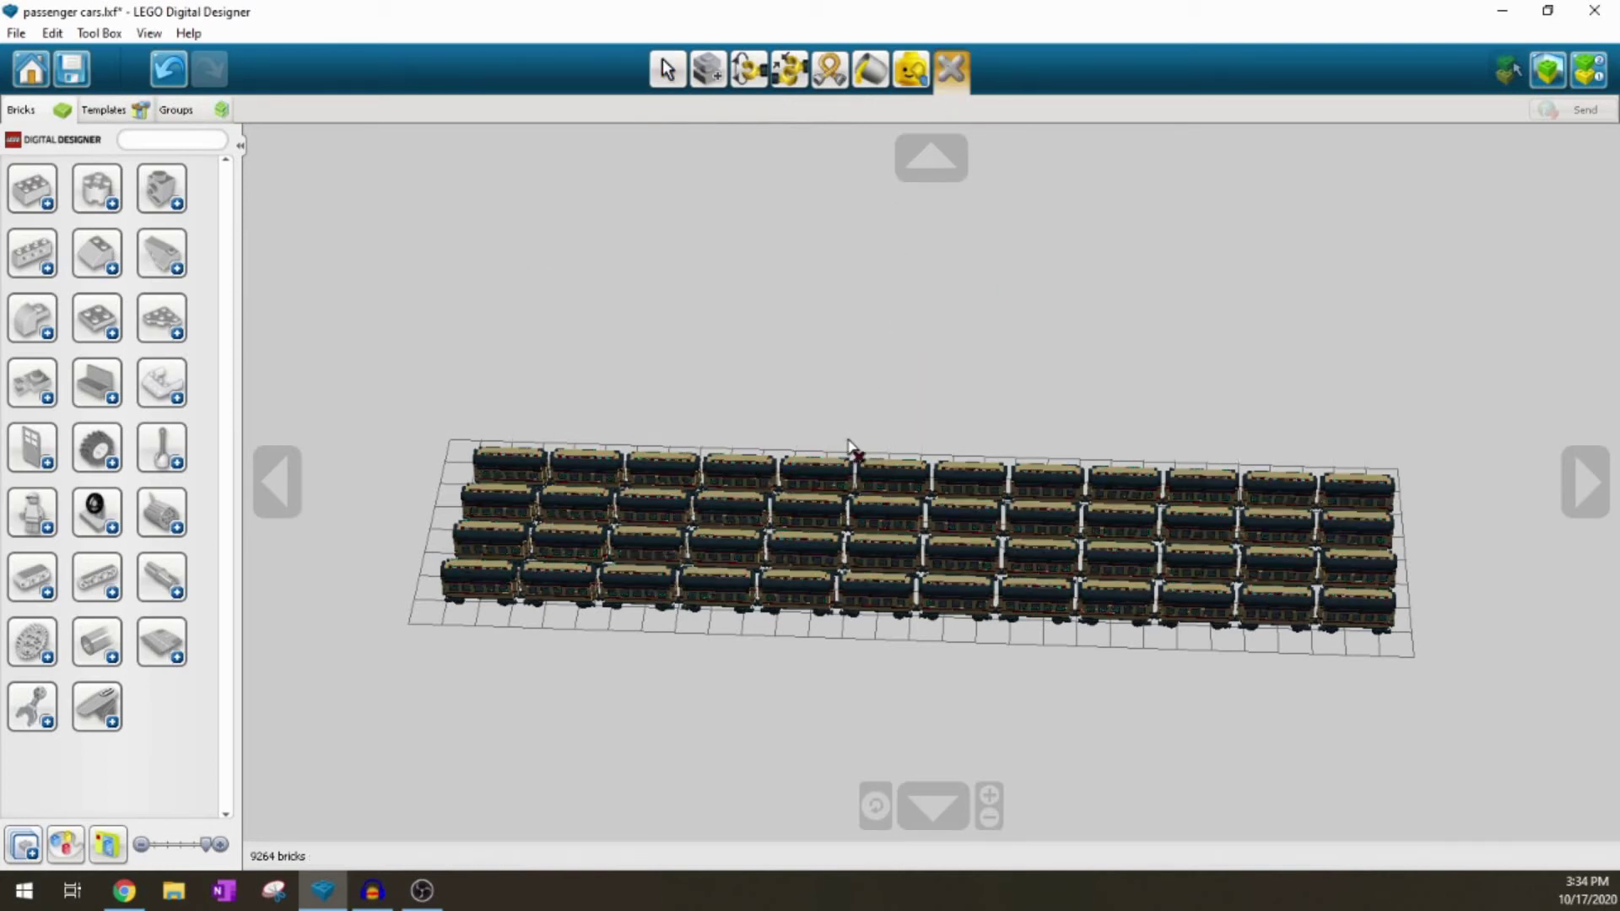
pyautogui.scroll(3, 831, 517)
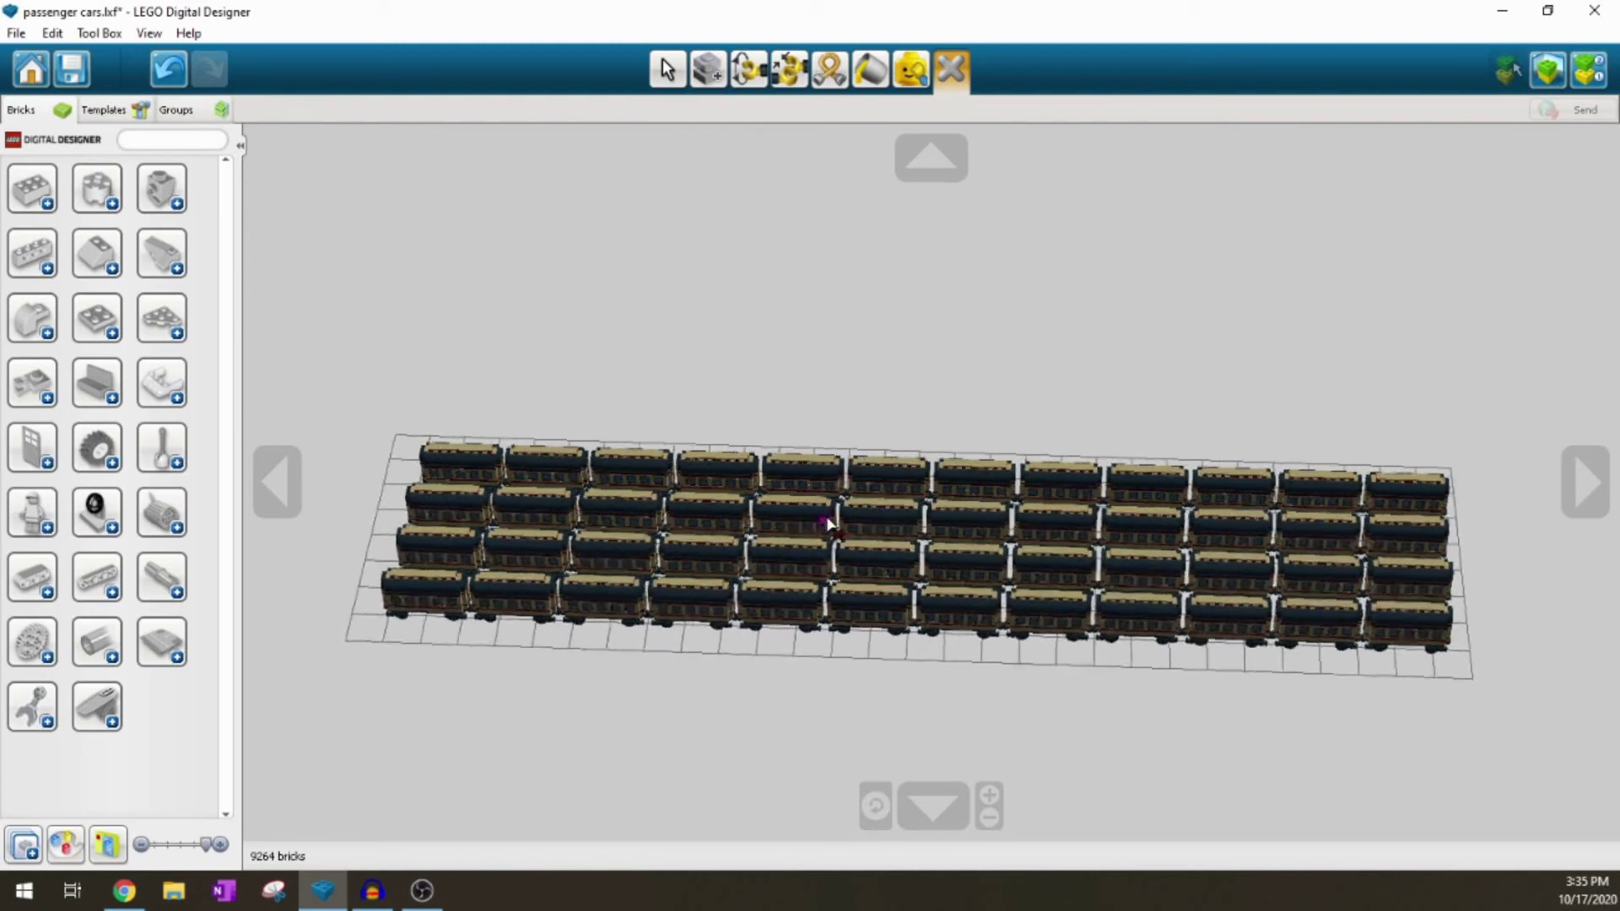
pyautogui.moveTo(859, 537); pyautogui.dragTo(919, 503, button='right')
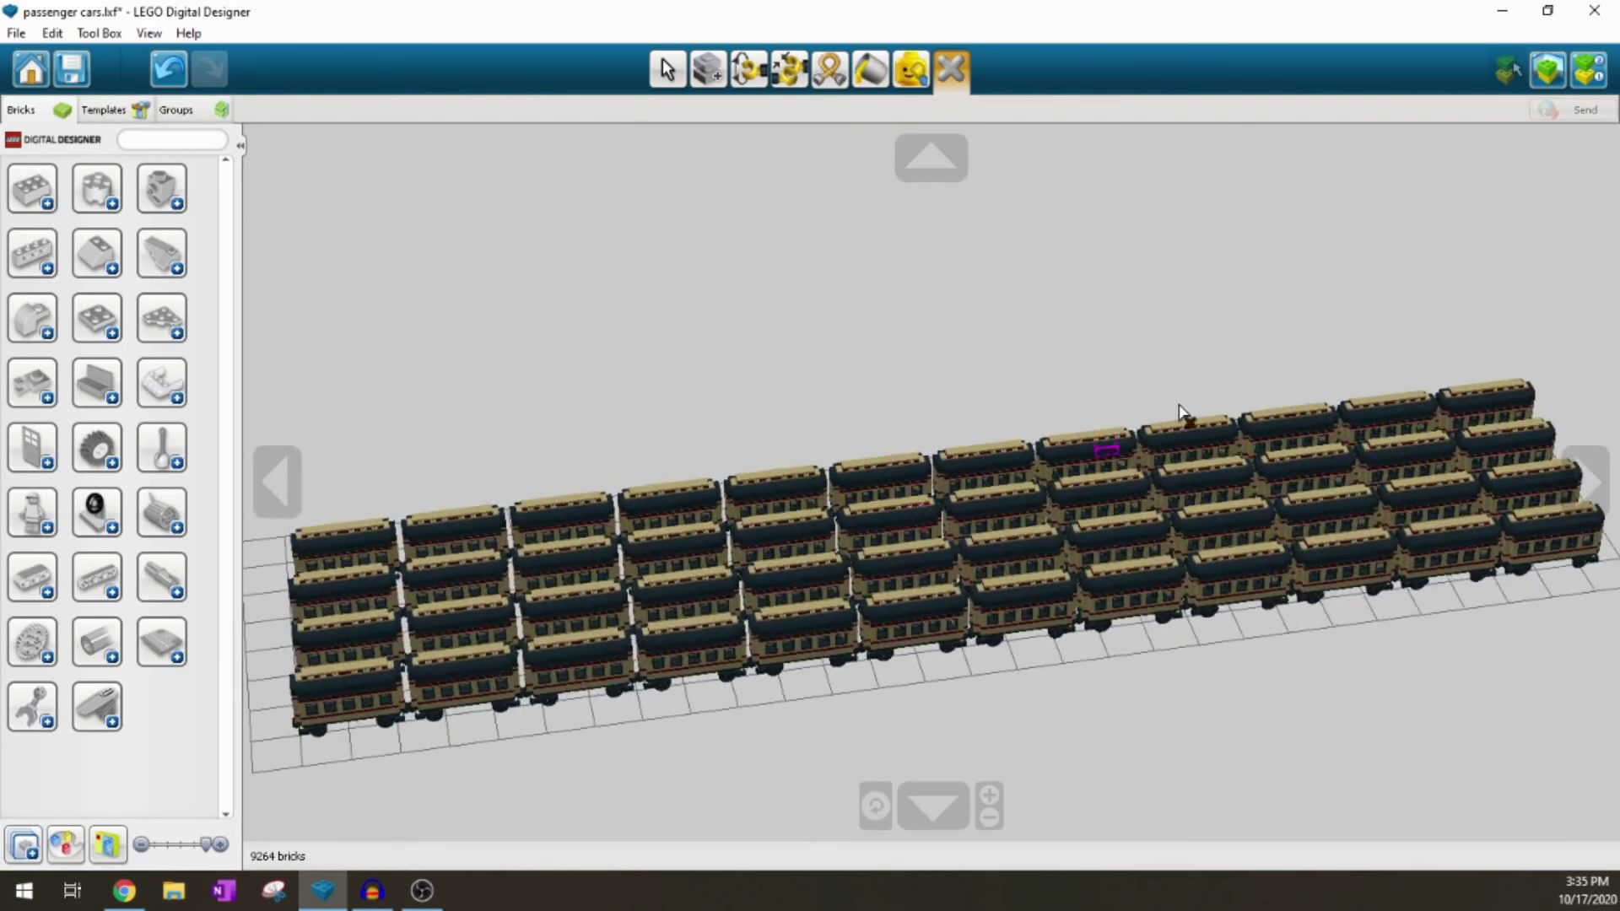
# Step: Undo the colour-wide deletion and delete only the loose cloned pieces behind the train rows
pyautogui.click(168, 68)
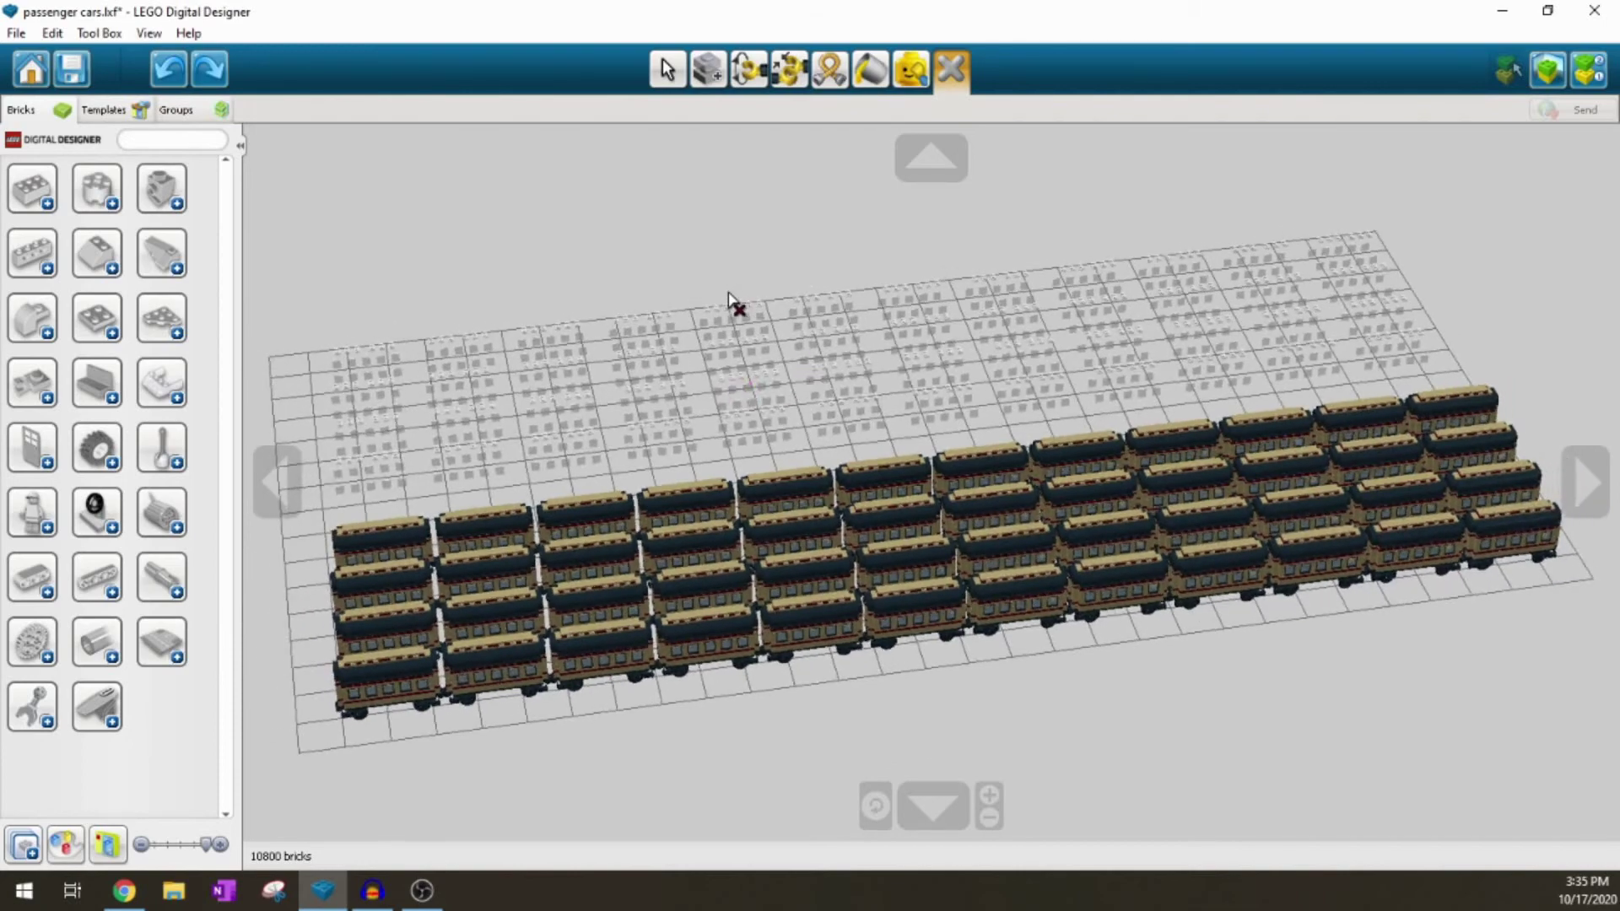
pyautogui.moveTo(730, 304); pyautogui.dragTo(641, 245, button='right')
pyautogui.moveTo(381, 205); pyautogui.dragTo(1505, 458)
pyautogui.moveTo(976, 412); pyautogui.dragTo(822, 390, button='right')
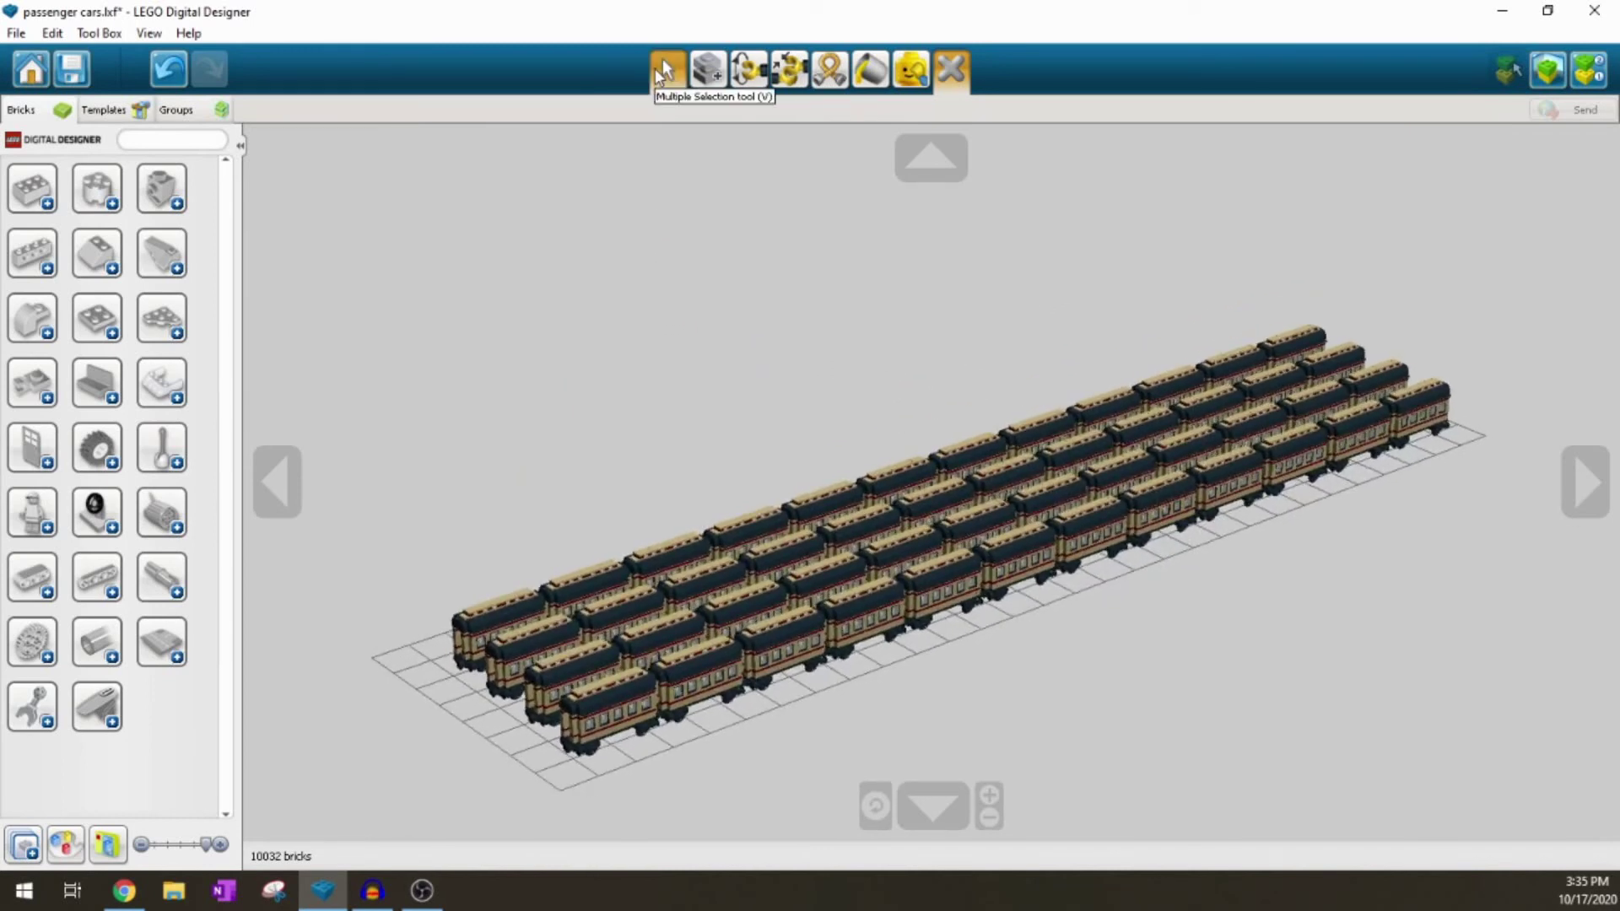
pyautogui.click(666, 70)
pyautogui.scroll(2, 777, 442)
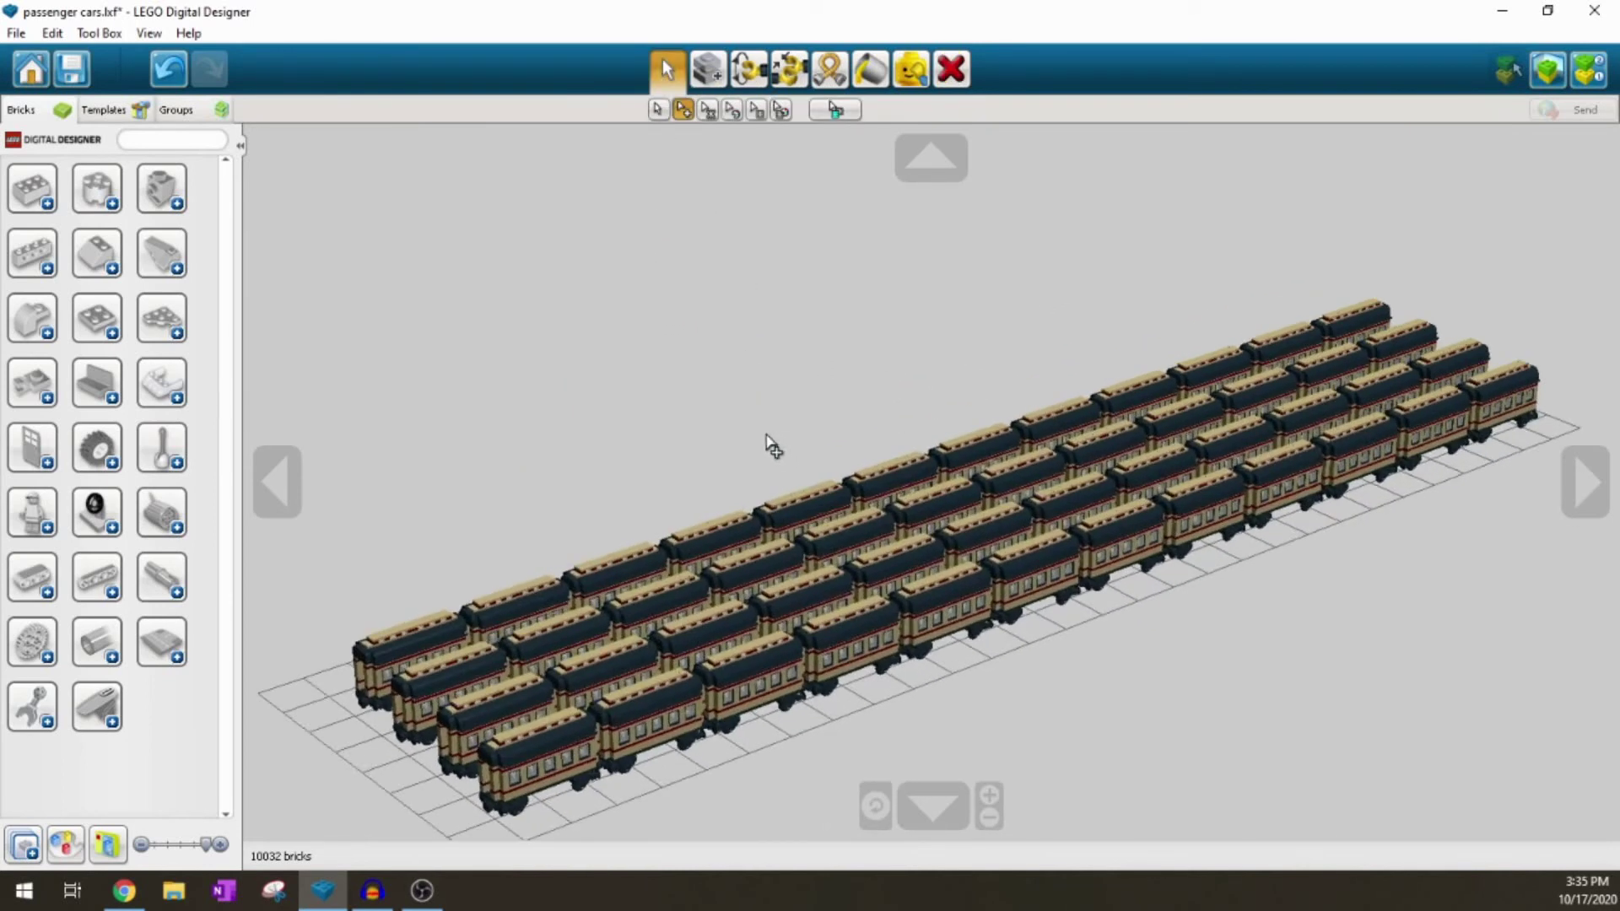
pyautogui.click(709, 71)
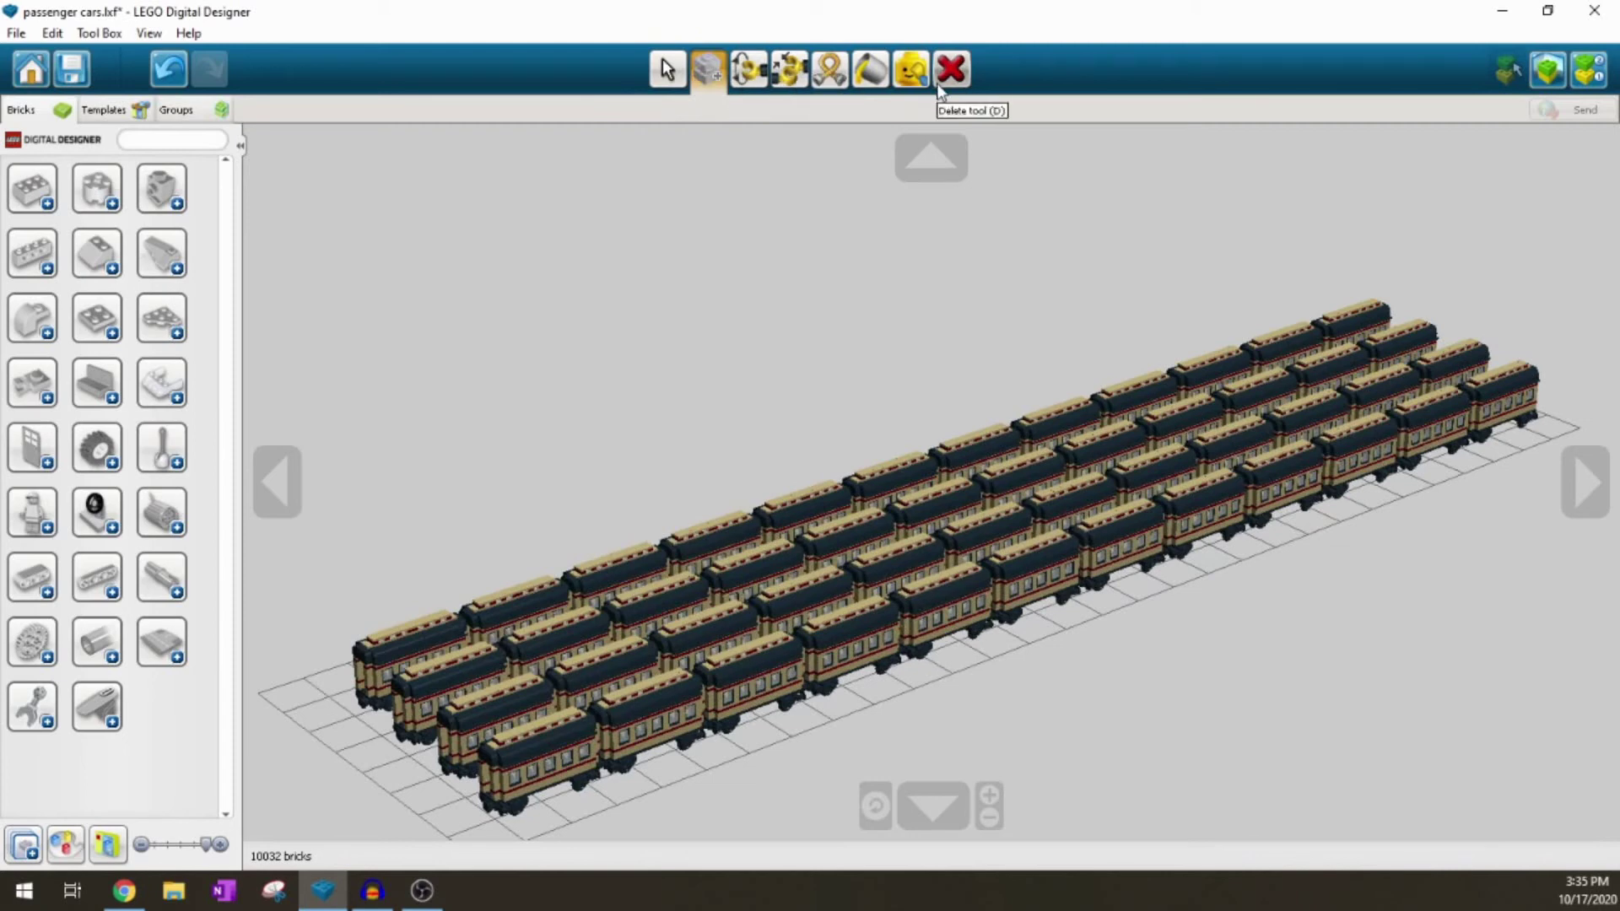
pyautogui.moveTo(709, 410); pyautogui.dragTo(679, 430, button='right')
pyautogui.moveTo(877, 415); pyautogui.dragTo(905, 374, button='right')
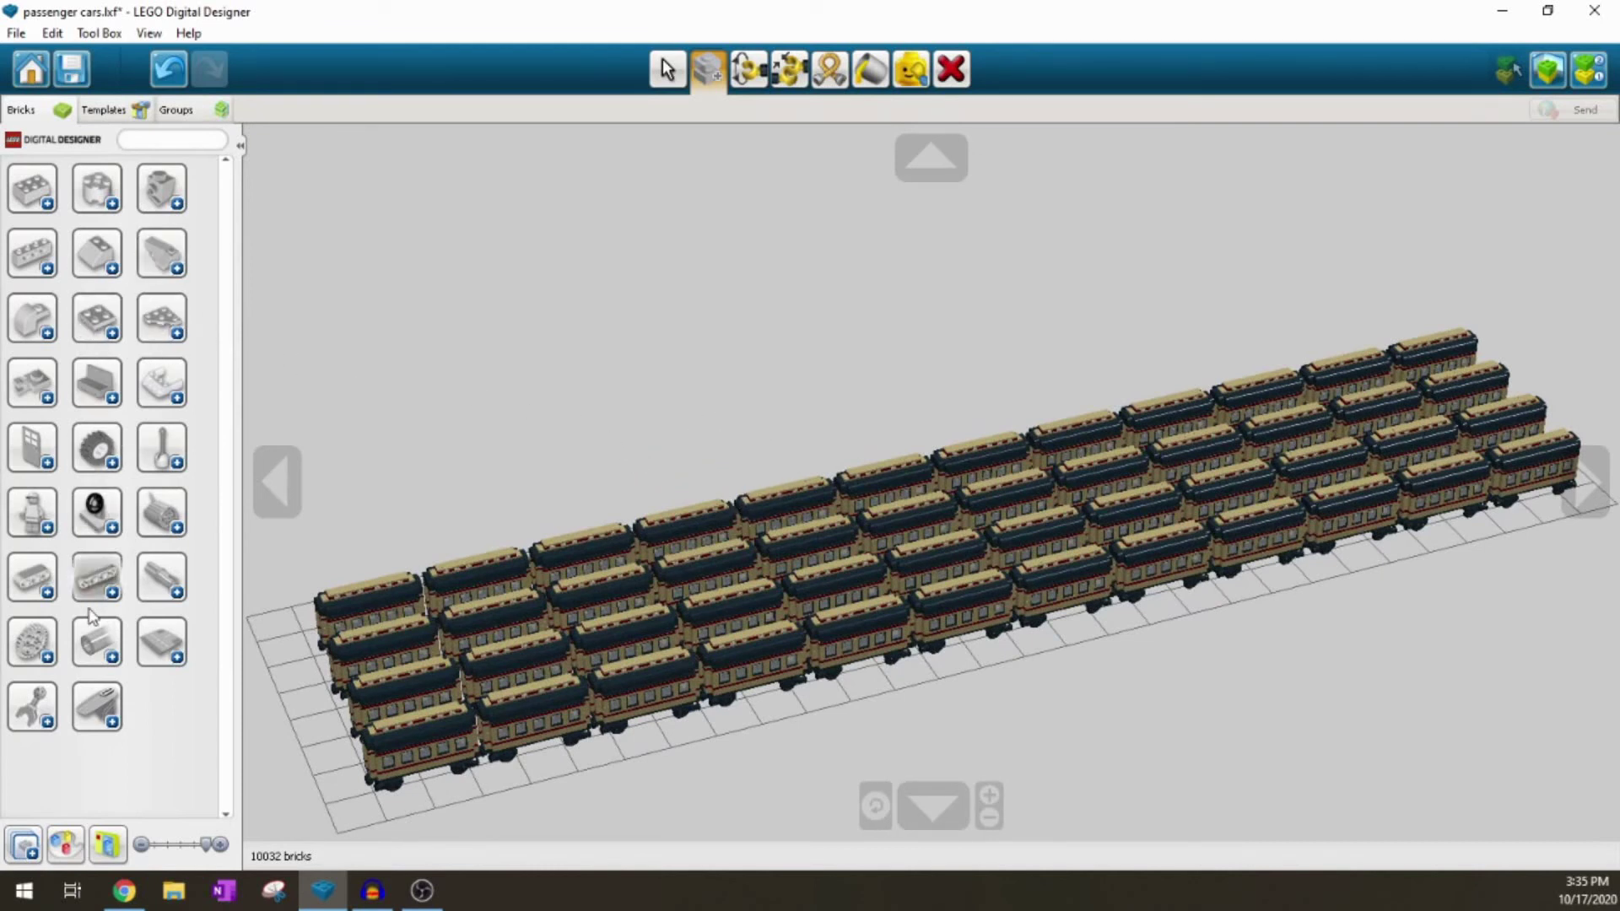
pyautogui.click(96, 331)
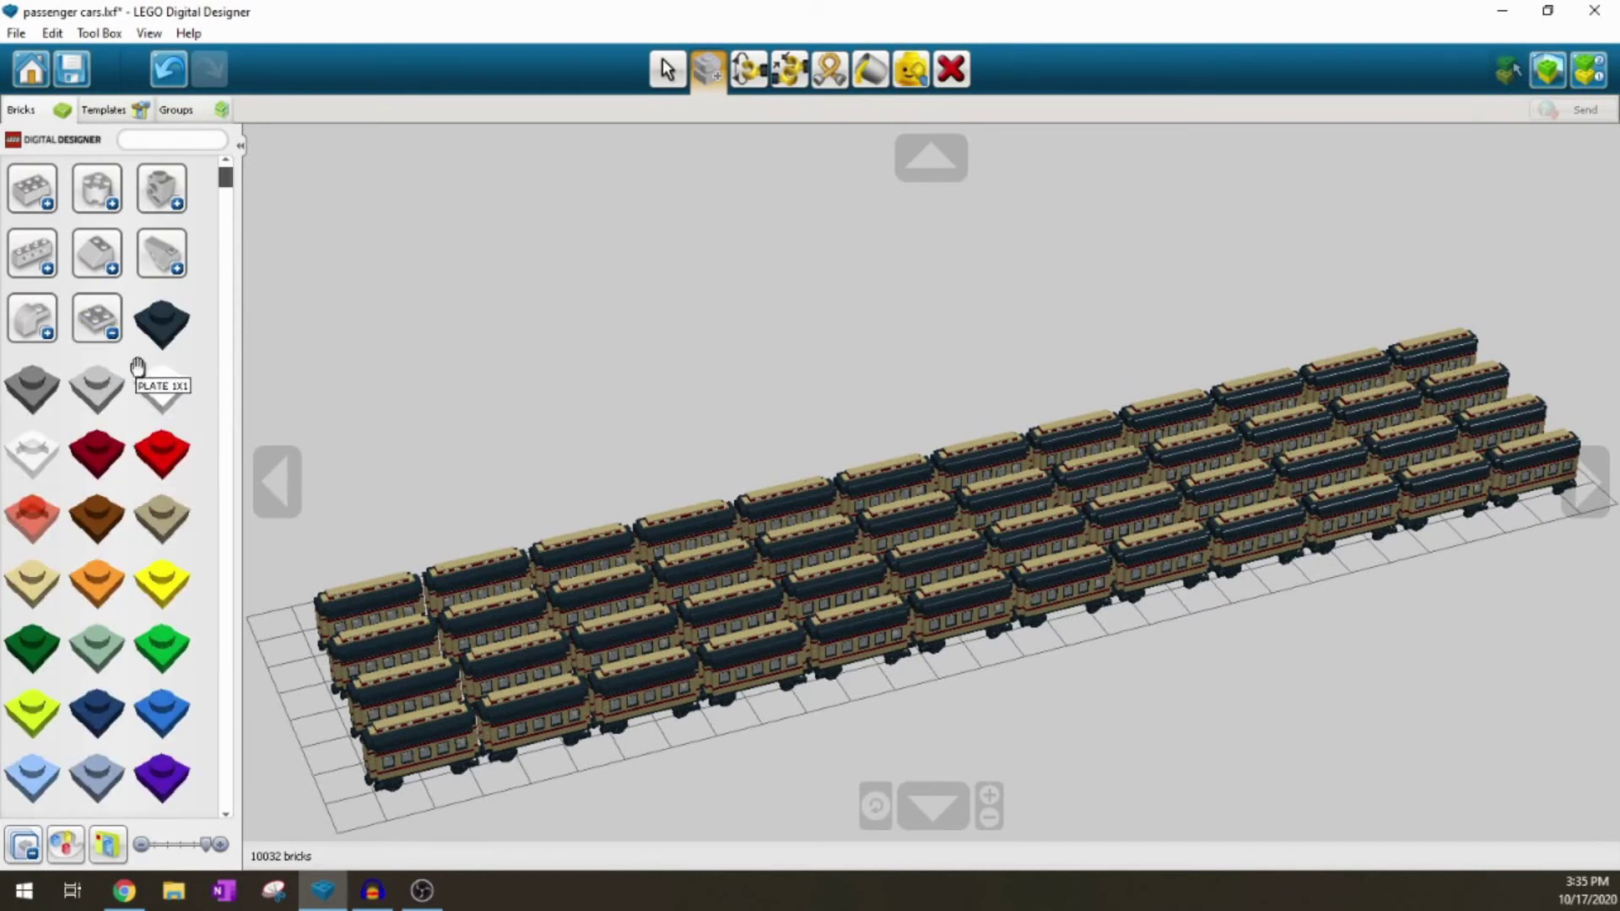
pyautogui.click(114, 334)
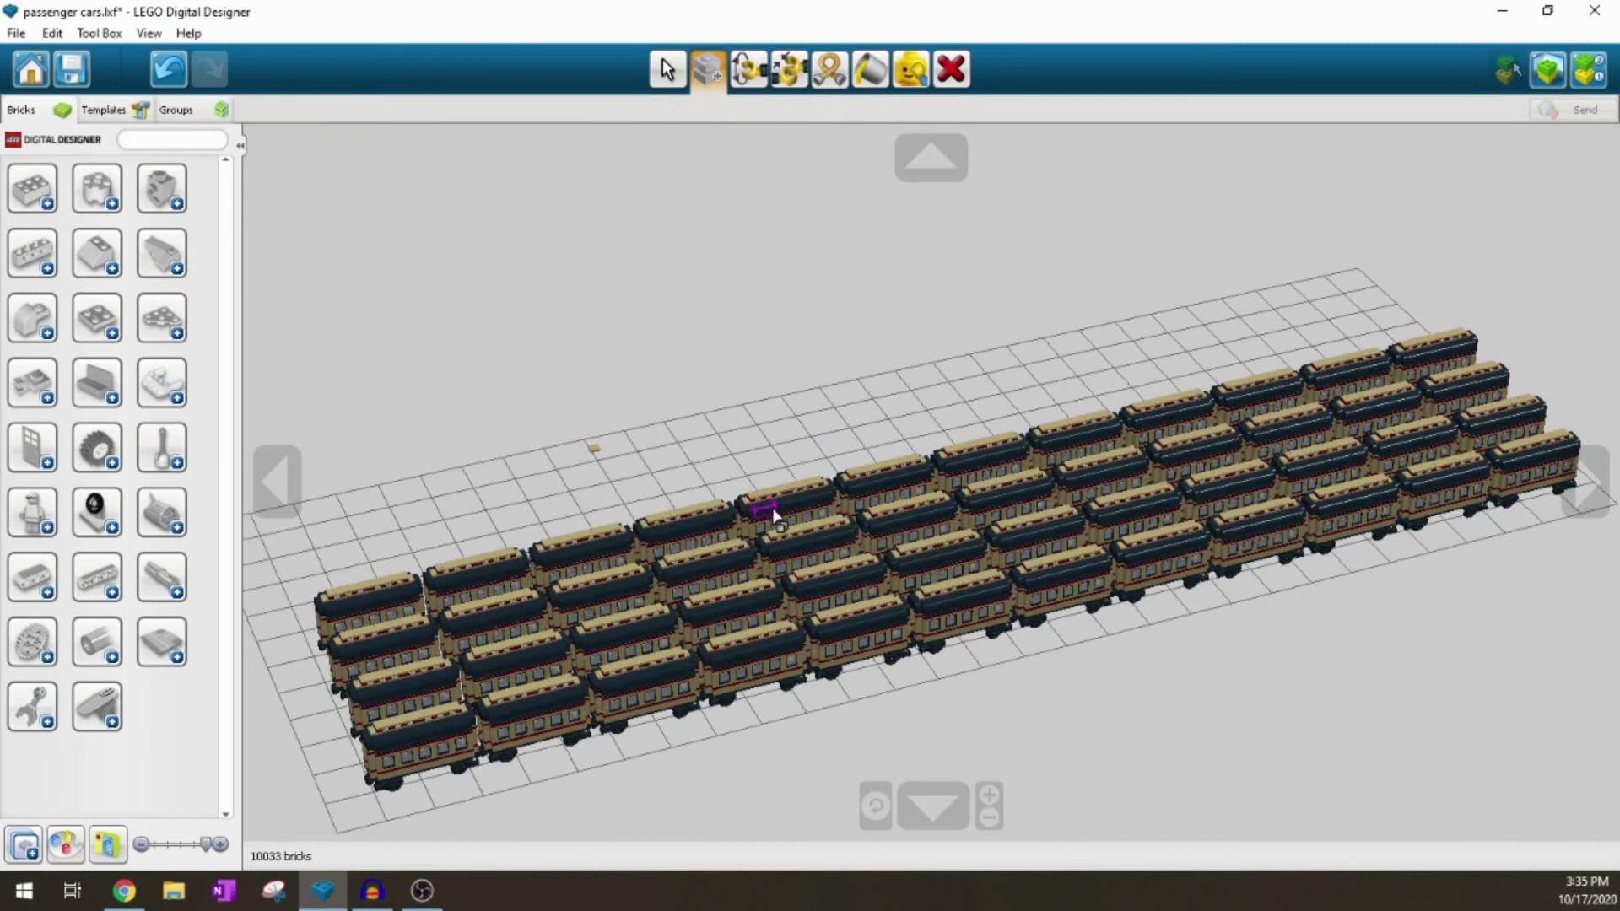
# Step: Clone a dark brick from the cars onto the empty grid beside the rows, and place a second copy of it nearby
pyautogui.click(604, 460)
pyautogui.click(557, 456)
pyautogui.moveTo(518, 448); pyautogui.dragTo(665, 507, button='right')
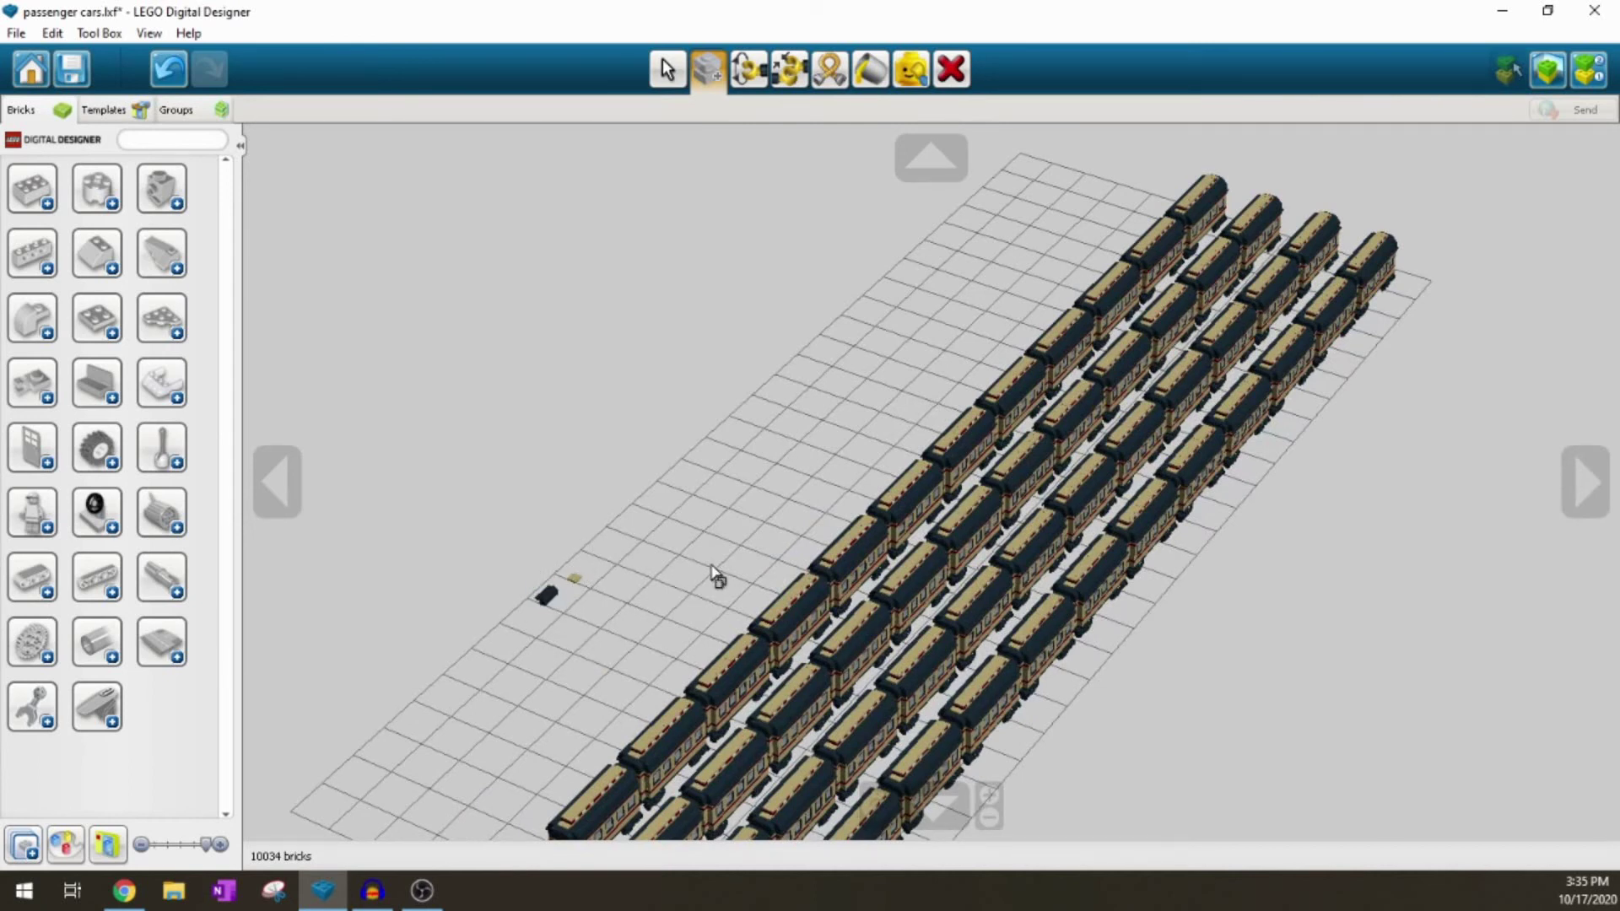
pyautogui.click(547, 596)
pyautogui.click(628, 565)
# Step: Delete the loose cloned bricks beside the train rows and return to the Multiple Selection tool
pyautogui.moveTo(742, 469); pyautogui.dragTo(675, 481, button='right')
pyautogui.click(945, 84)
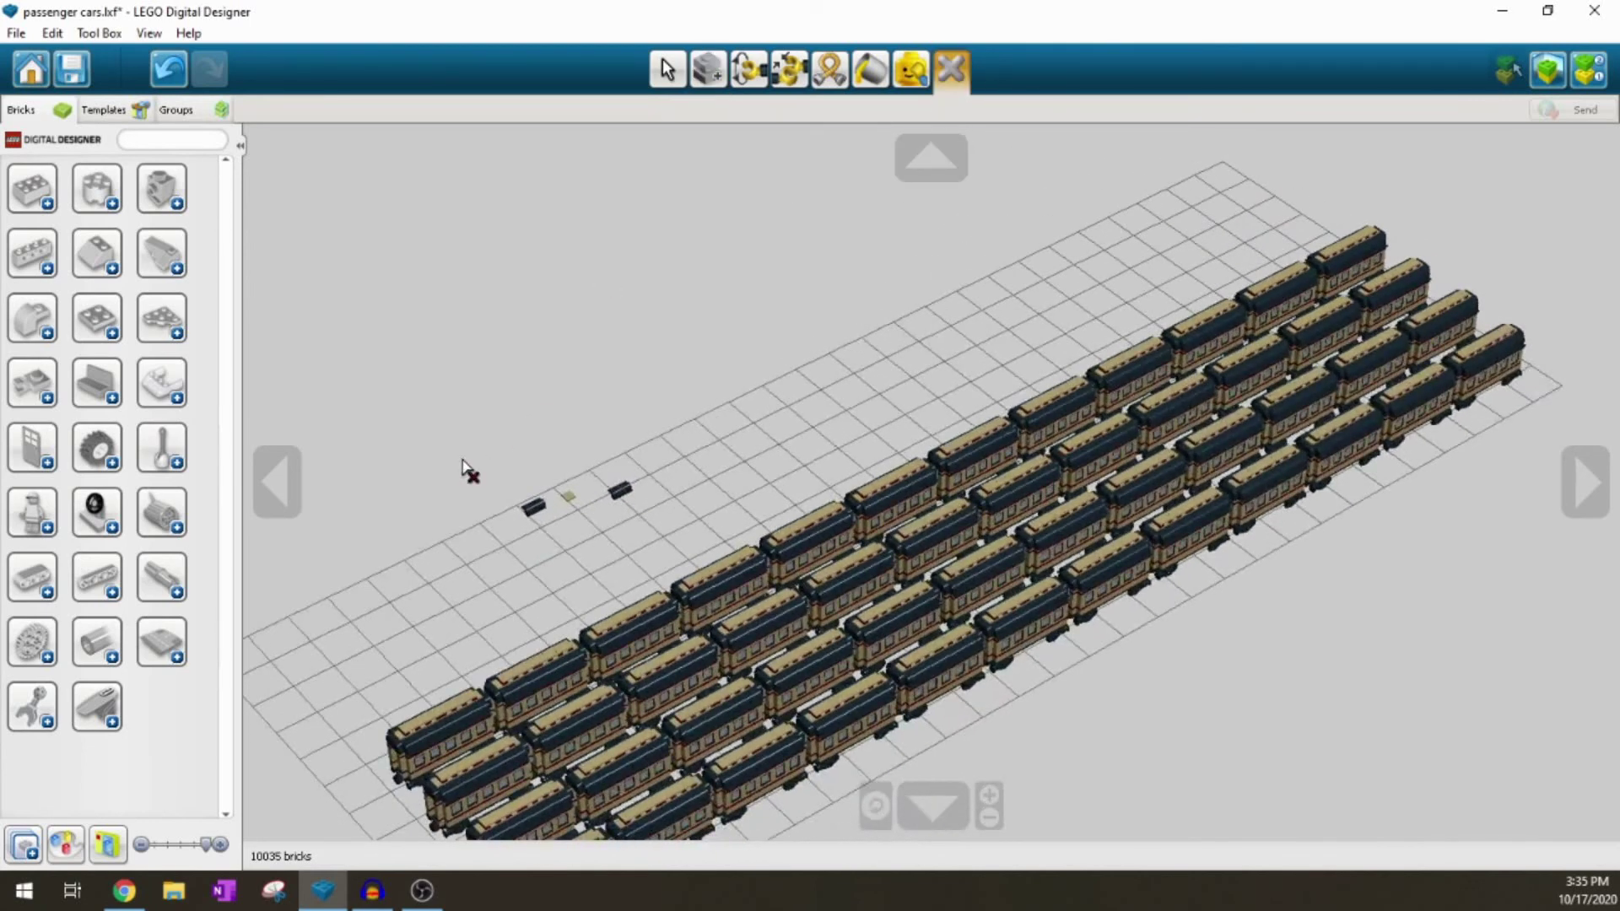
pyautogui.moveTo(464, 466); pyautogui.dragTo(684, 519)
pyautogui.click(540, 513)
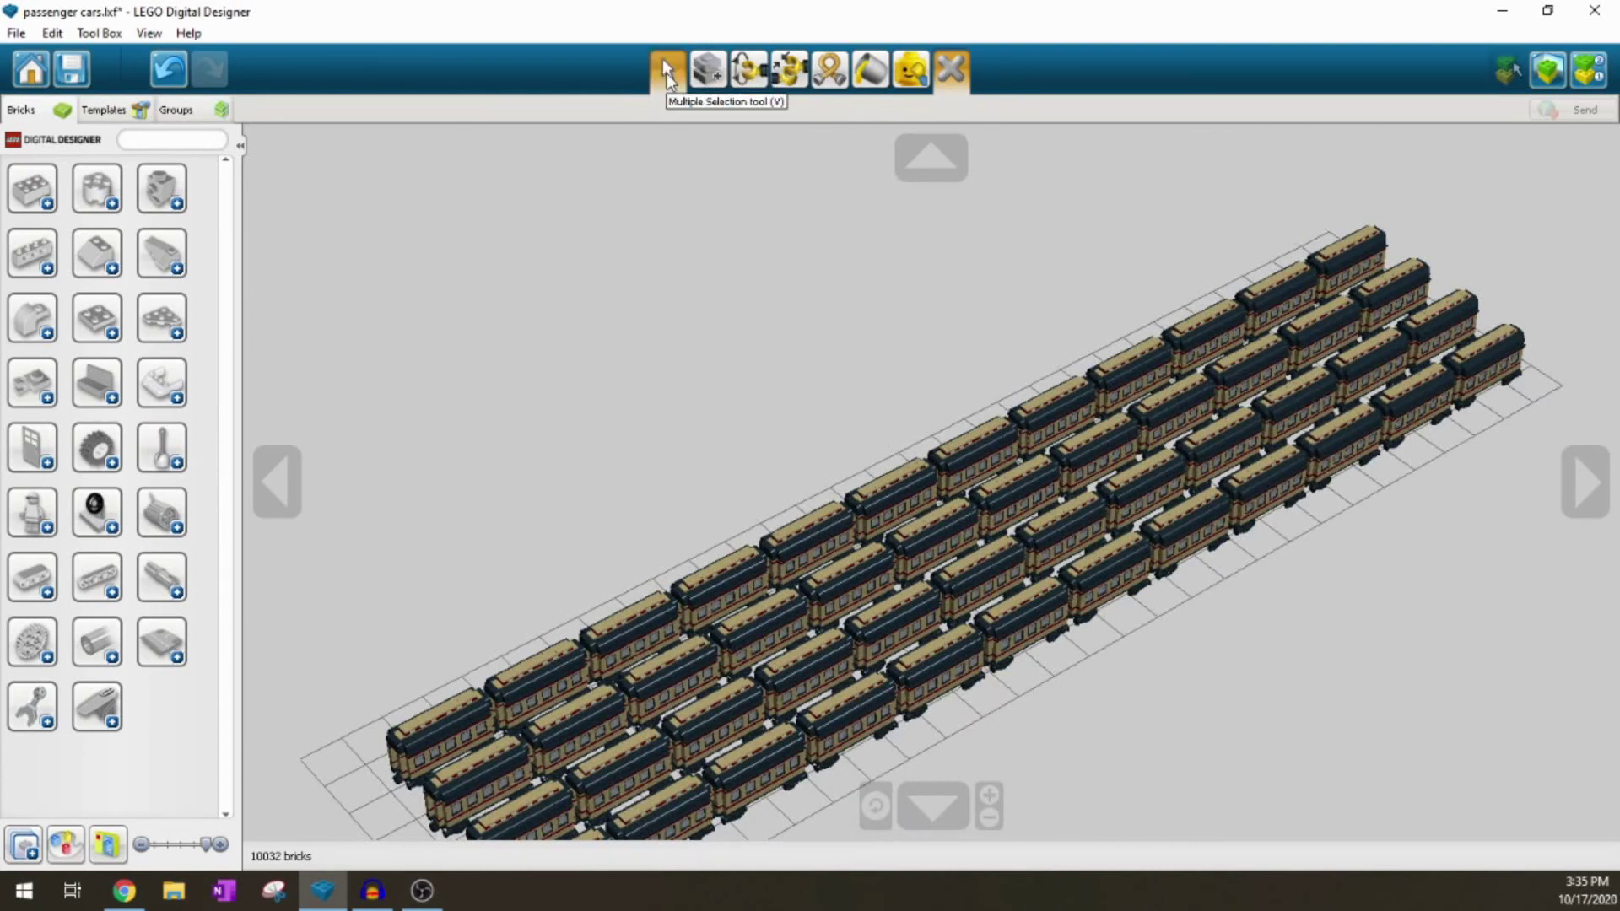
pyautogui.click(668, 76)
pyautogui.moveTo(698, 427); pyautogui.dragTo(705, 582, button='right')
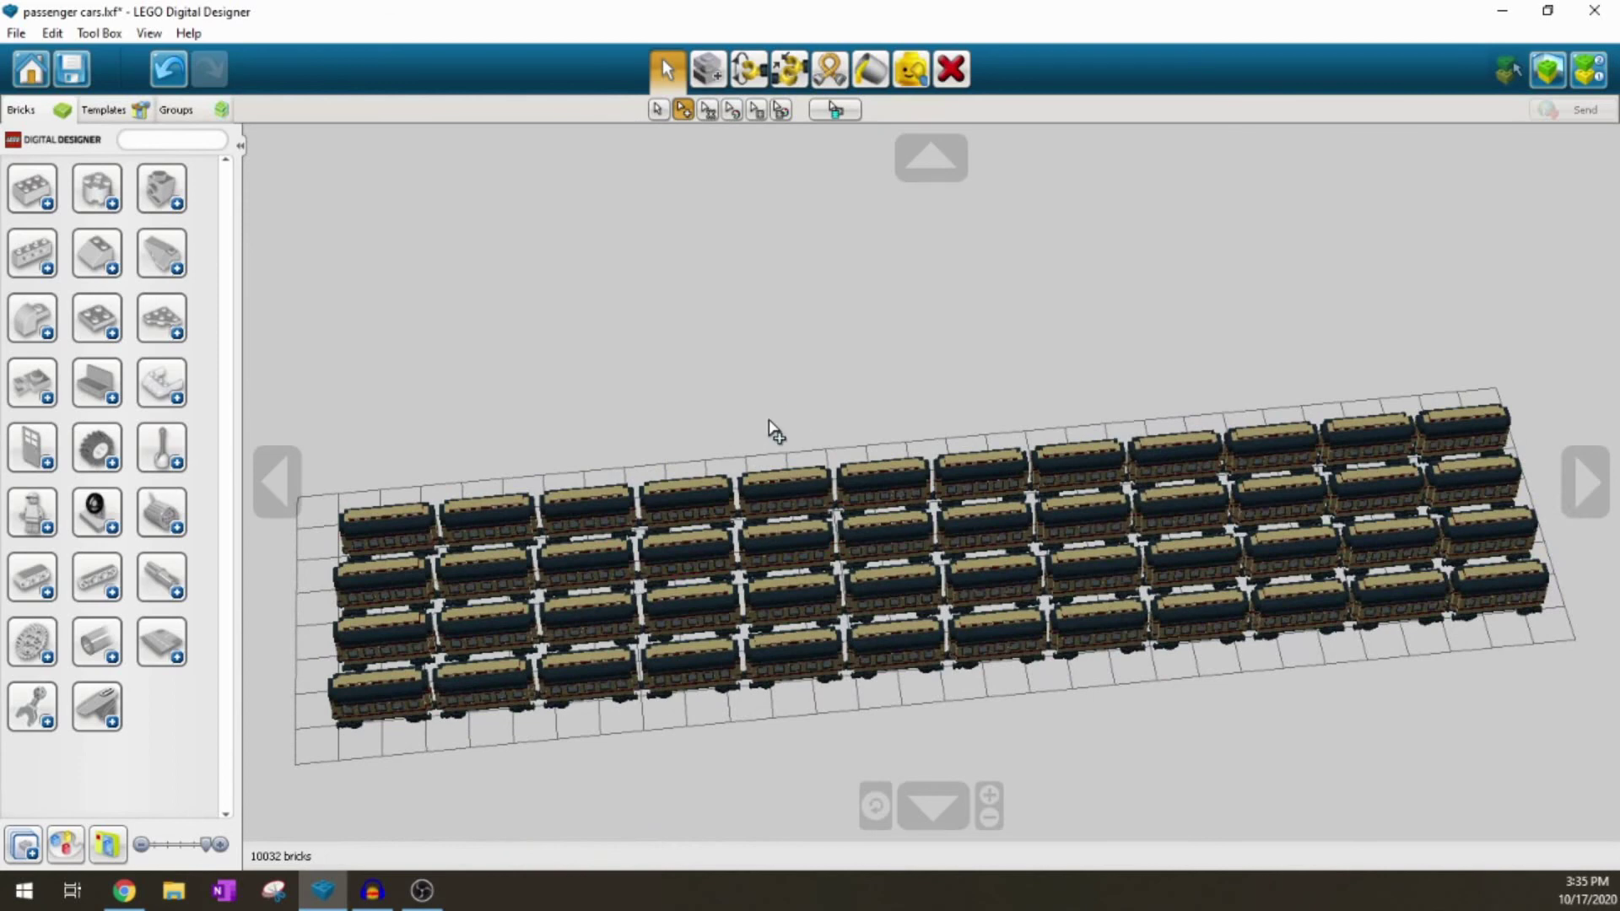
pyautogui.moveTo(894, 412); pyautogui.dragTo(969, 408, button='right')
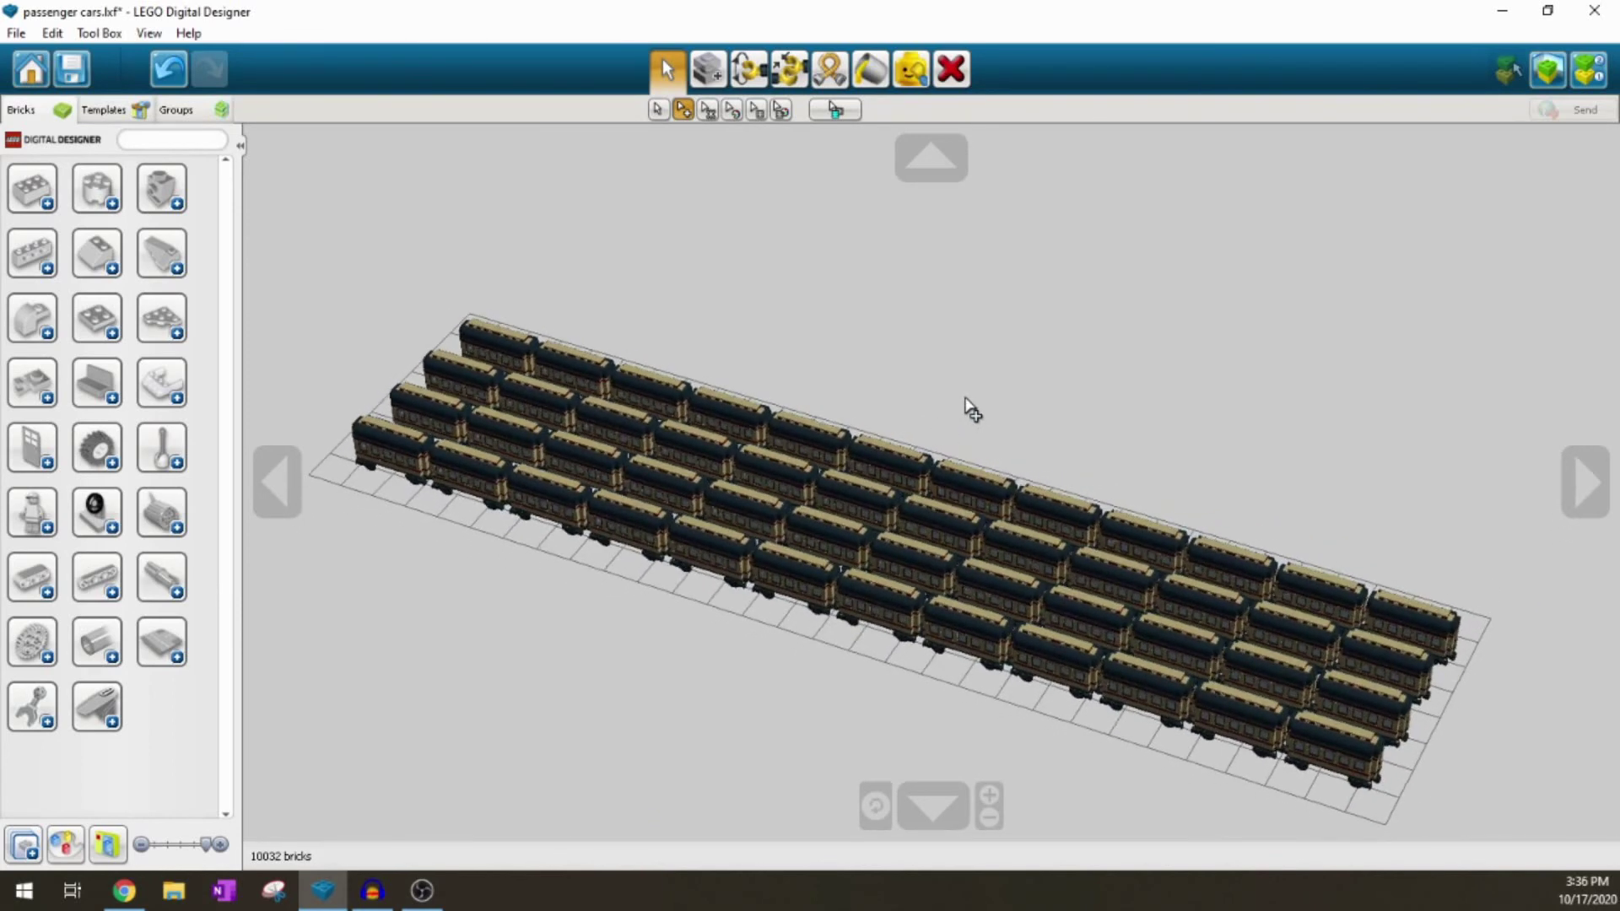